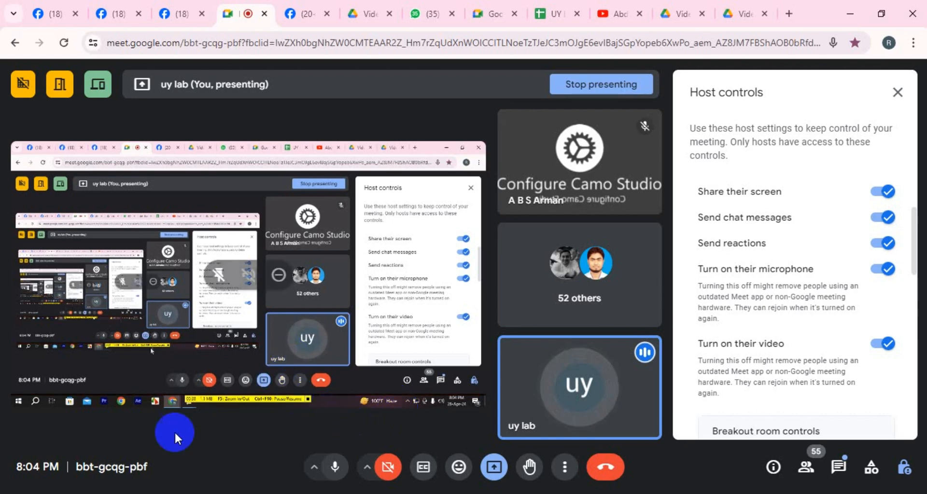
Launch Adobe Premiere Pro 2019 and open the most recent Untitled project, cancelling the relinking of its missing clip.
click(12, 493)
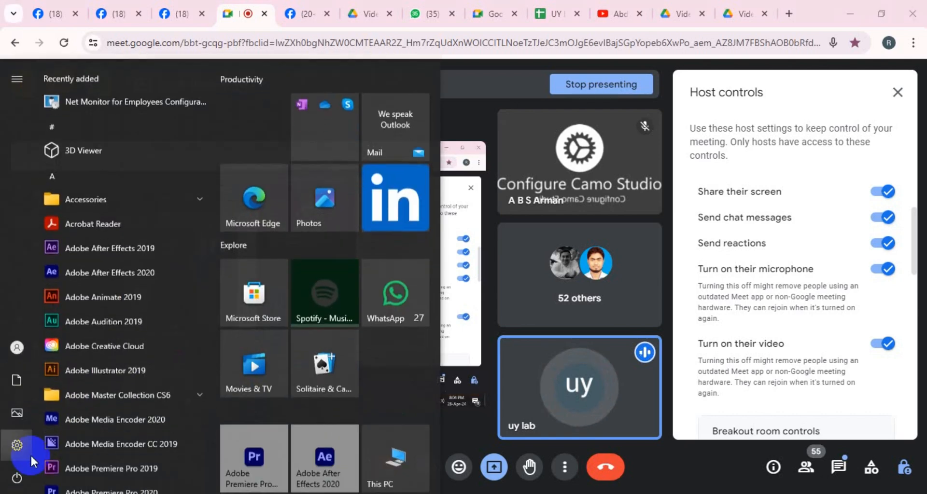
click(146, 468)
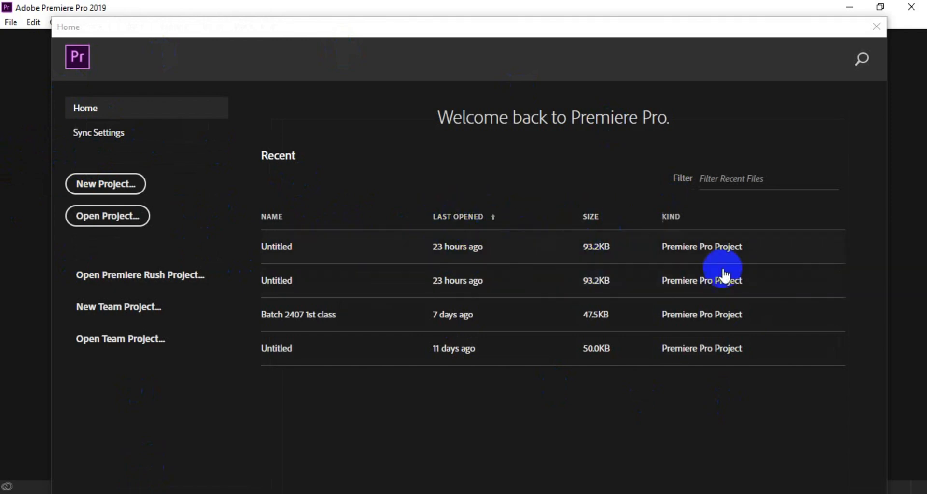
click(432, 244)
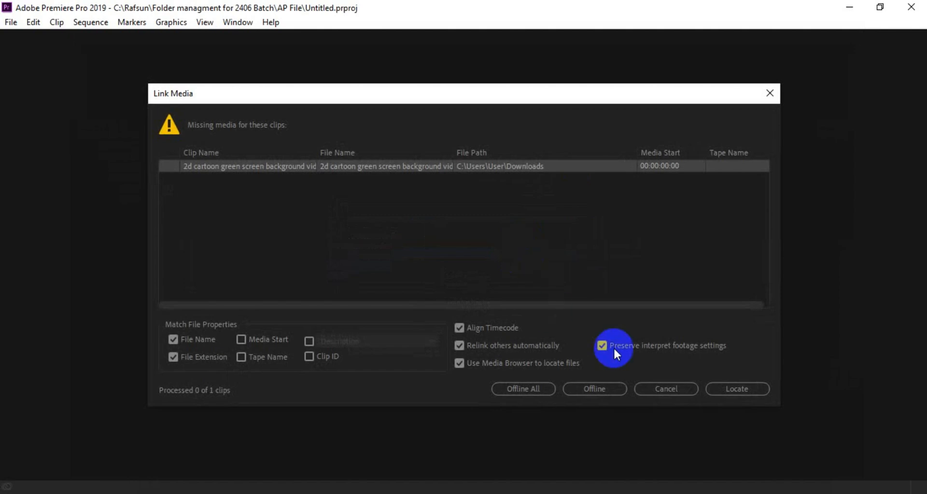
click(683, 393)
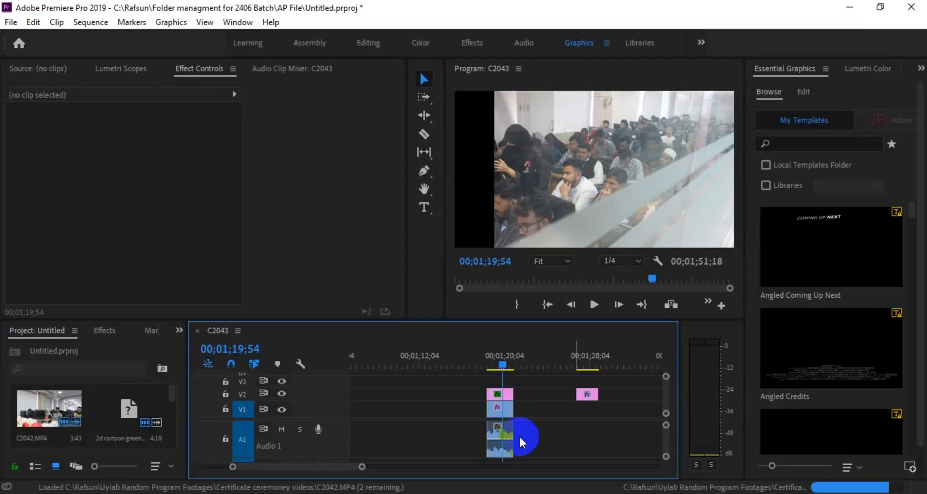
Place the playhead at 00;00;04;58 over the UY LAB title and fit the opening clips in the timeline.
drag(362, 468, 478, 474)
drag(400, 363, 357, 360)
drag(457, 469, 389, 481)
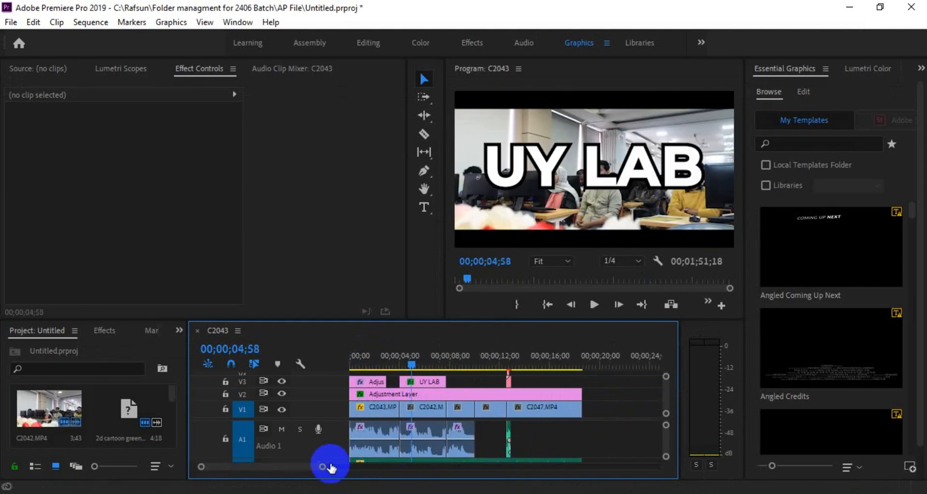
drag(322, 466, 311, 472)
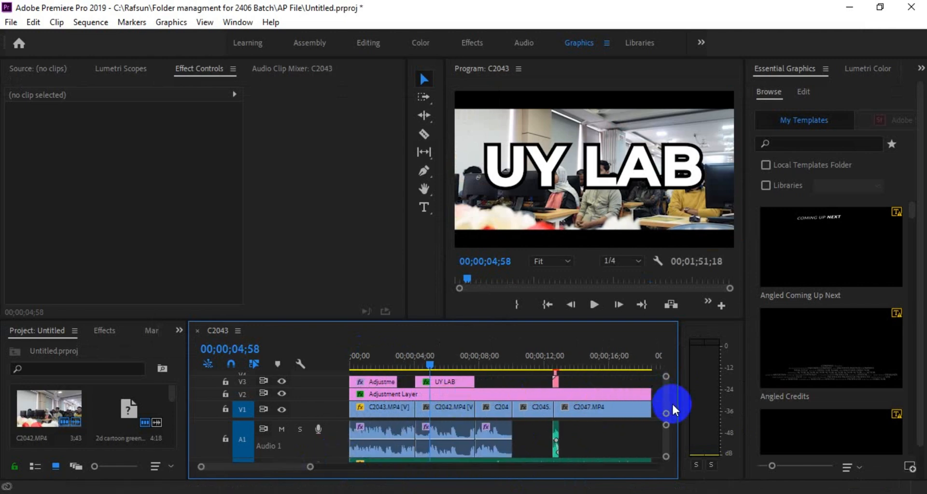
Hide video tracks V3, V4 and V5 in the C2043 sequence.
drag(668, 407, 669, 399)
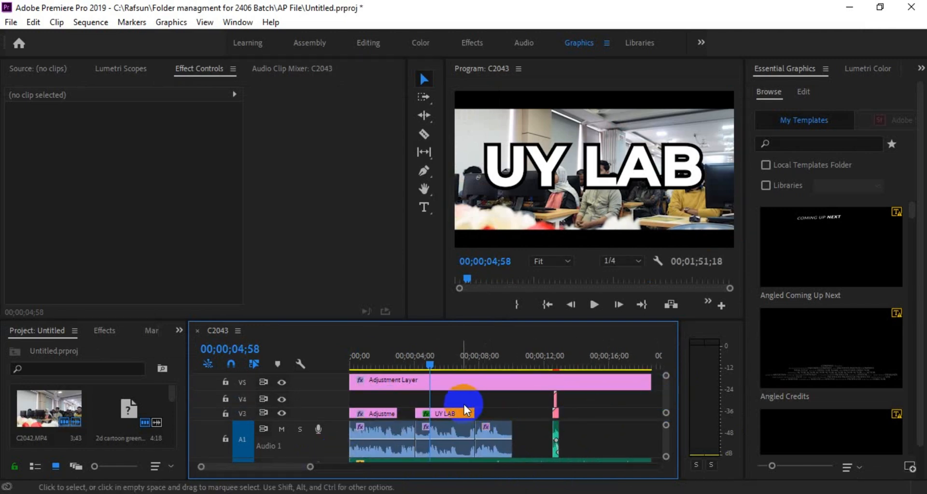
click(281, 399)
click(281, 414)
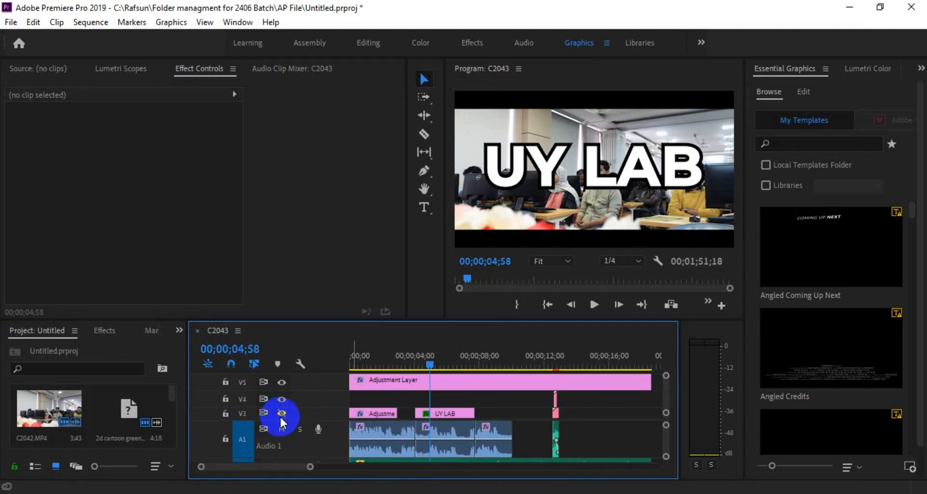
click(281, 382)
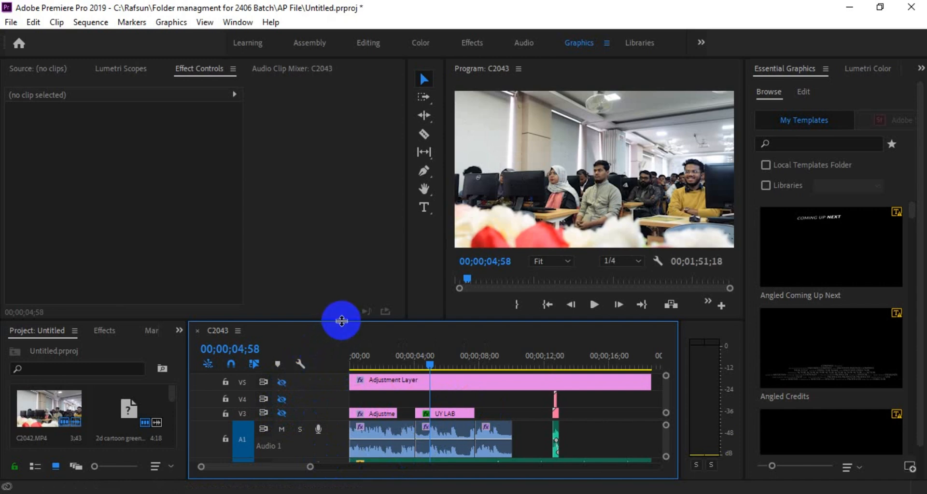
Maximize the C2043 timeline and reduce the heights of audio tracks A1 and A2.
drag(342, 321, 337, 273)
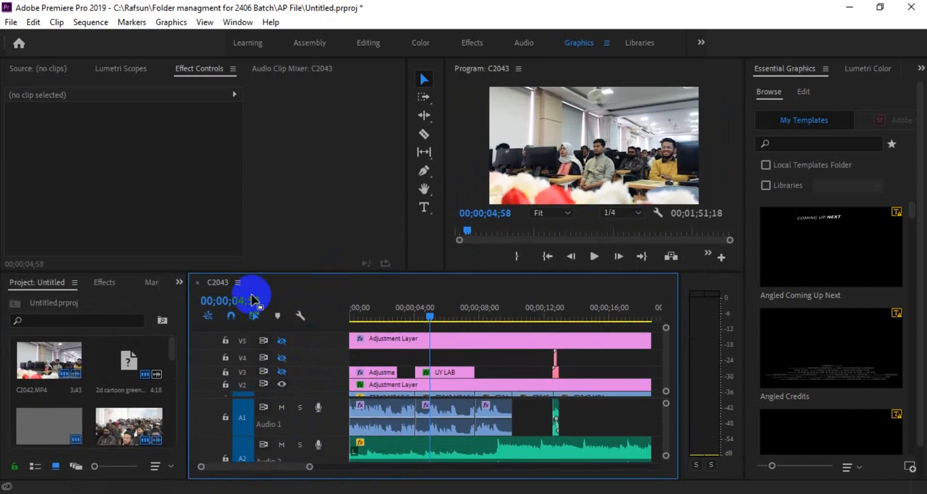
double_click(221, 278)
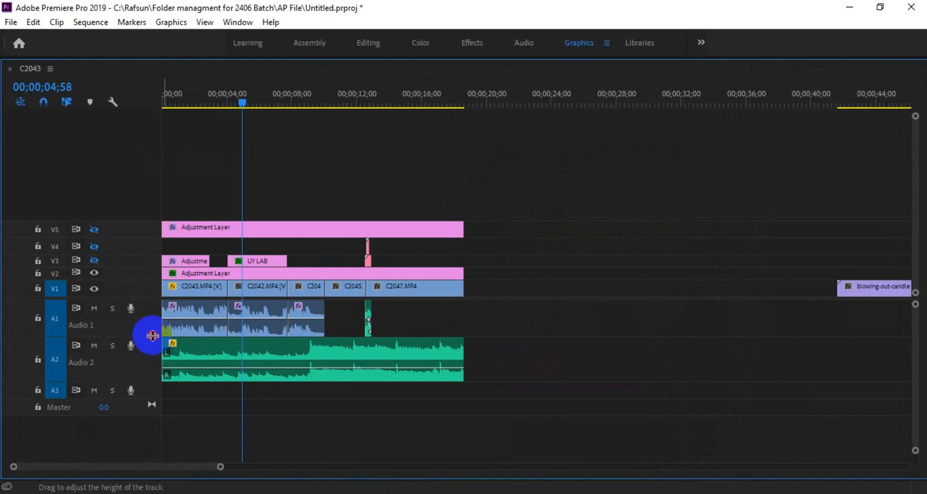
drag(153, 336, 149, 319)
drag(150, 365, 144, 341)
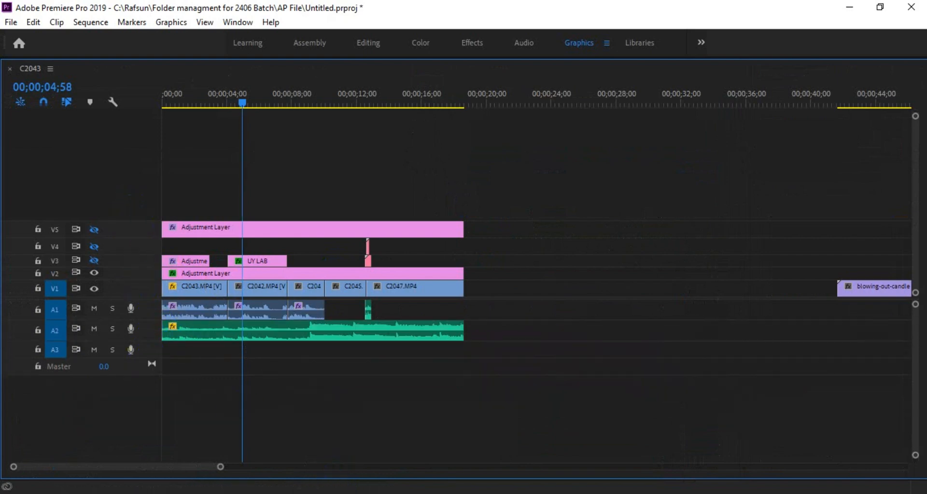
click(282, 447)
mouse_move(590, 336)
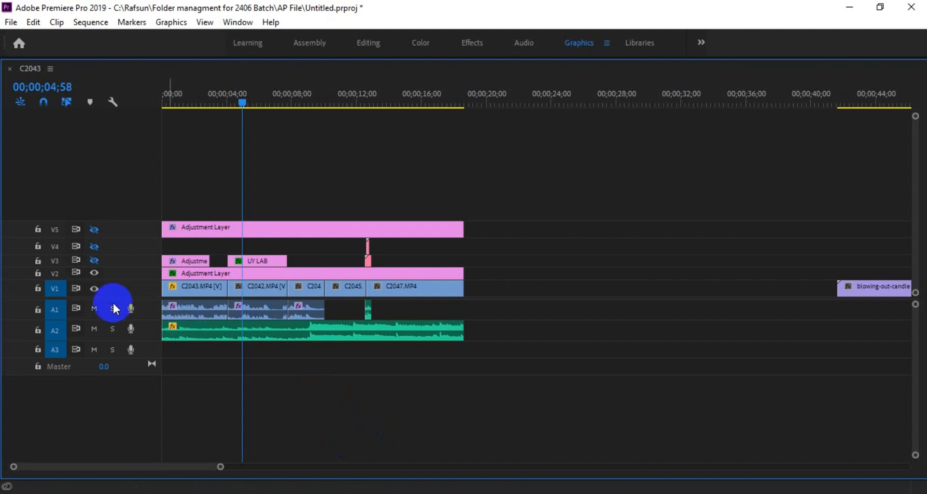
Restore the panel layout, view the C2043 Program monitor maximized, and return it to its normal size.
double_click(34, 71)
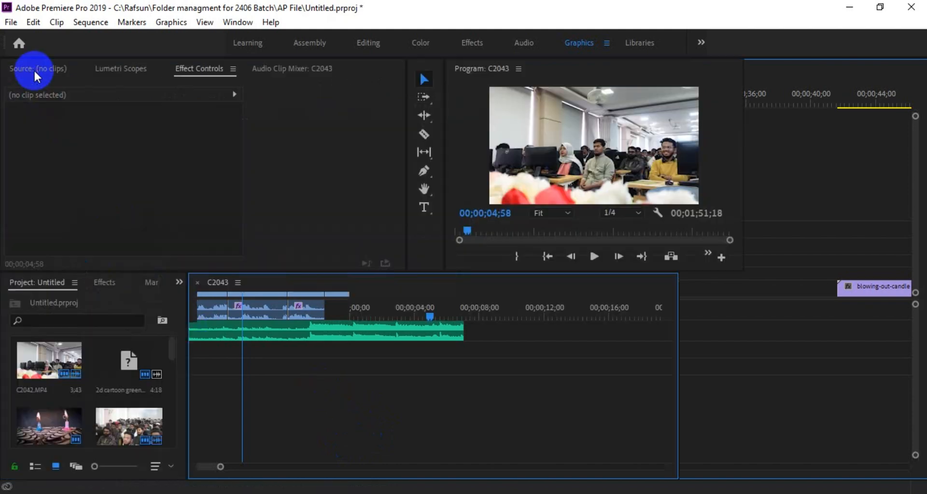
click(497, 68)
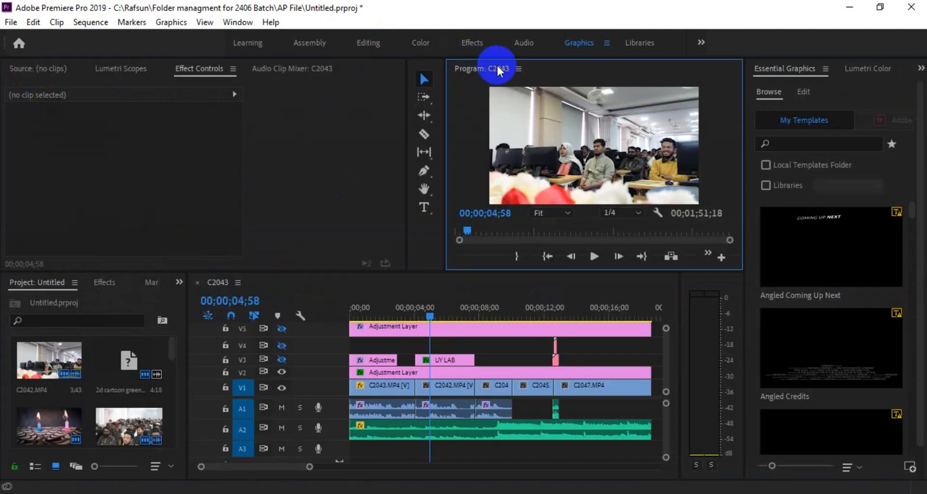
double_click(498, 67)
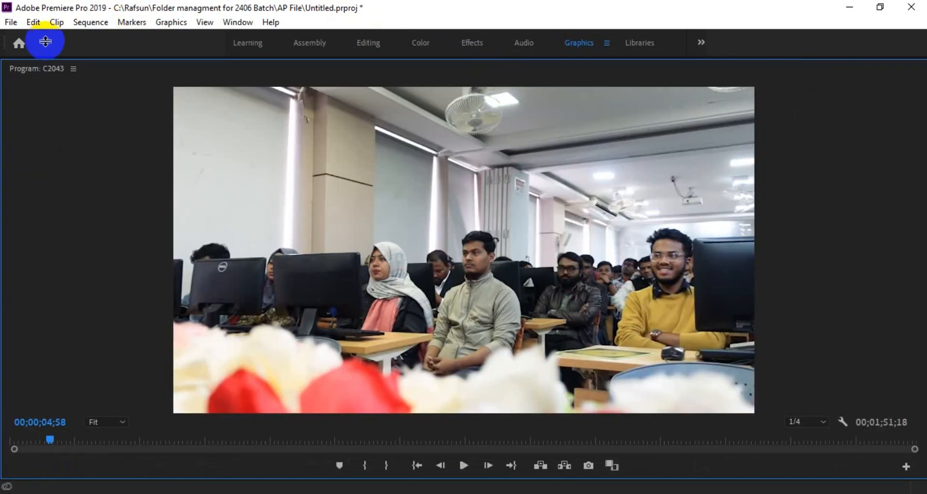
double_click(48, 66)
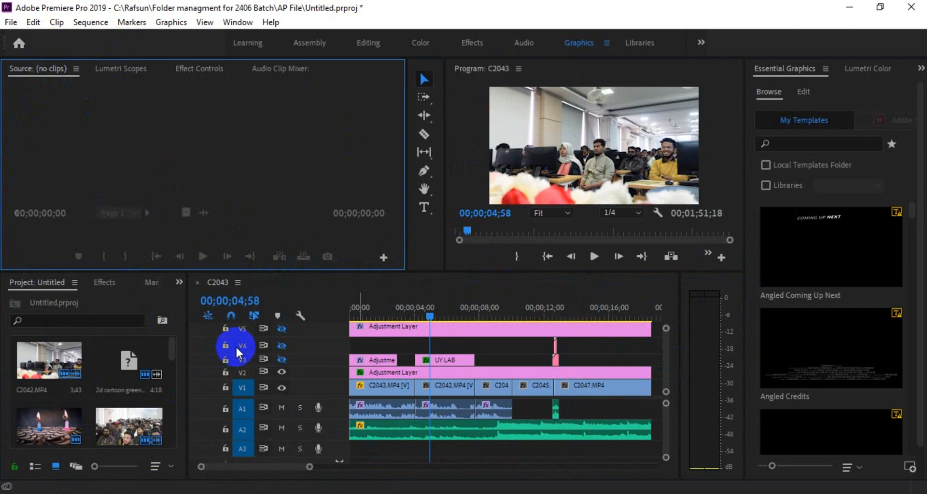
Maximize the C2043 timeline, fit the edited clips in view and make the audio tracks slightly more compact.
click(219, 283)
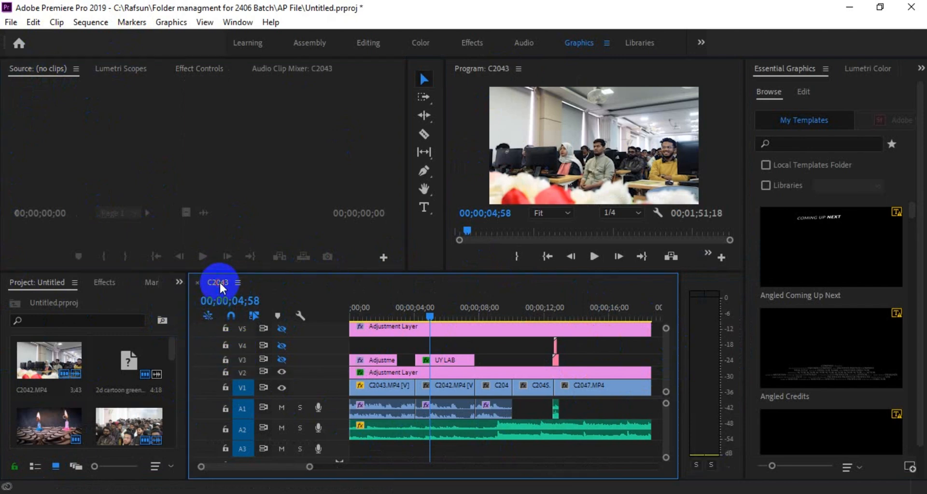
double_click(220, 281)
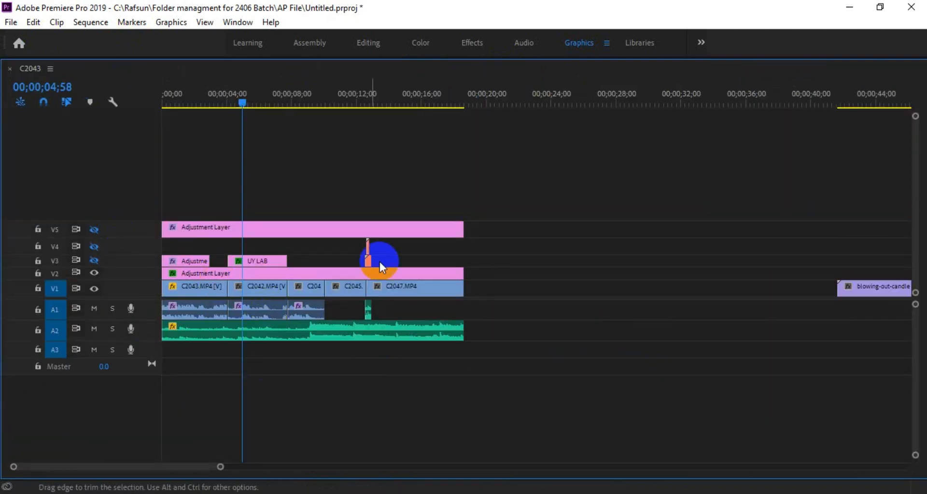
mouse_move(141, 318)
mouse_down()
mouse_move(133, 383)
mouse_move(144, 321)
mouse_move(145, 393)
mouse_move(149, 323)
mouse_up()
drag(218, 462, 316, 470)
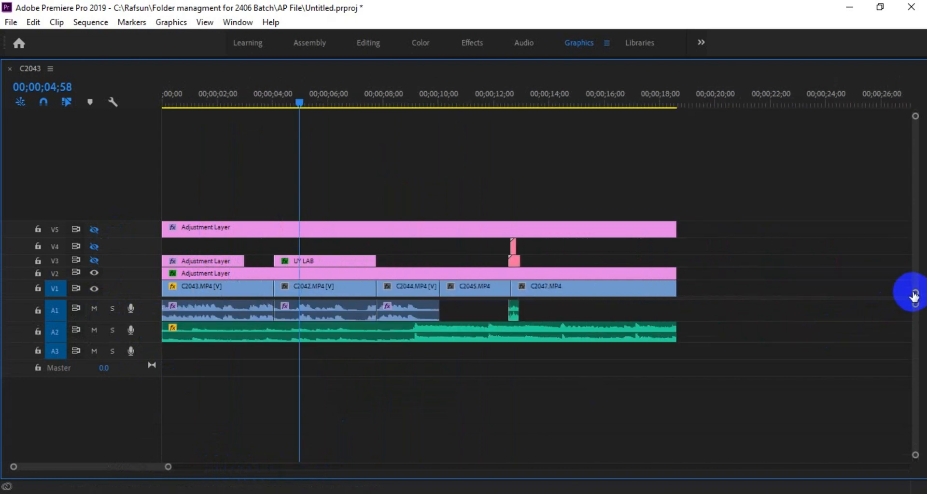
mouse_move(913, 292)
mouse_down()
mouse_move(913, 279)
mouse_move(906, 290)
mouse_move(915, 303)
mouse_up()
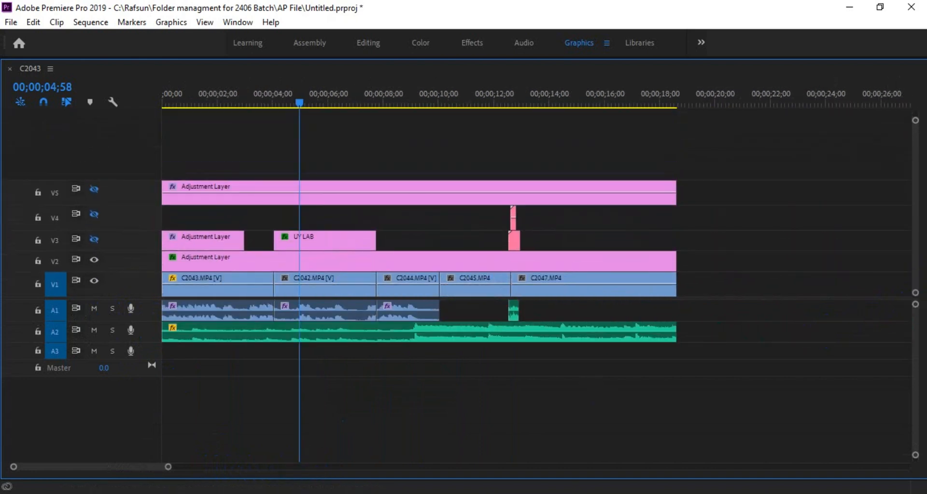
drag(918, 464, 919, 488)
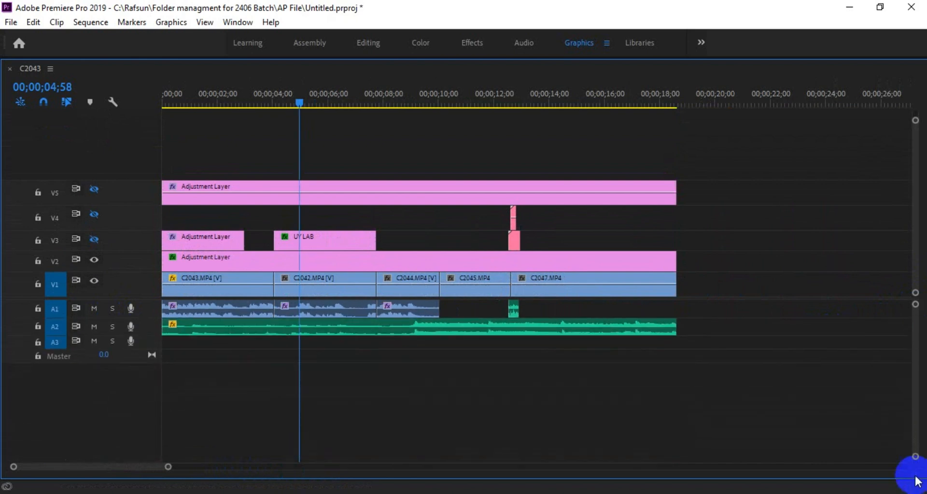
mouse_move(915, 121)
mouse_down()
mouse_move(916, 101)
mouse_move(915, 116)
mouse_up()
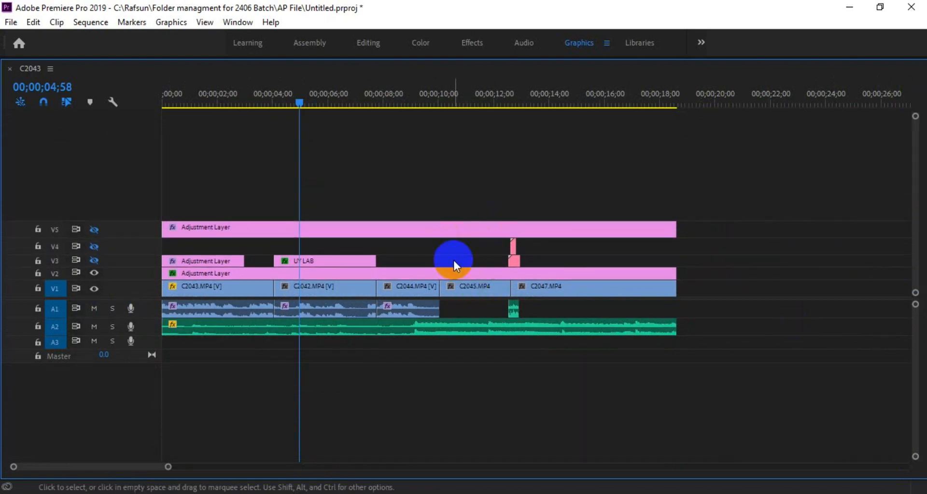
Make video tracks V3, V4 and V5 visible again.
click(95, 261)
click(94, 247)
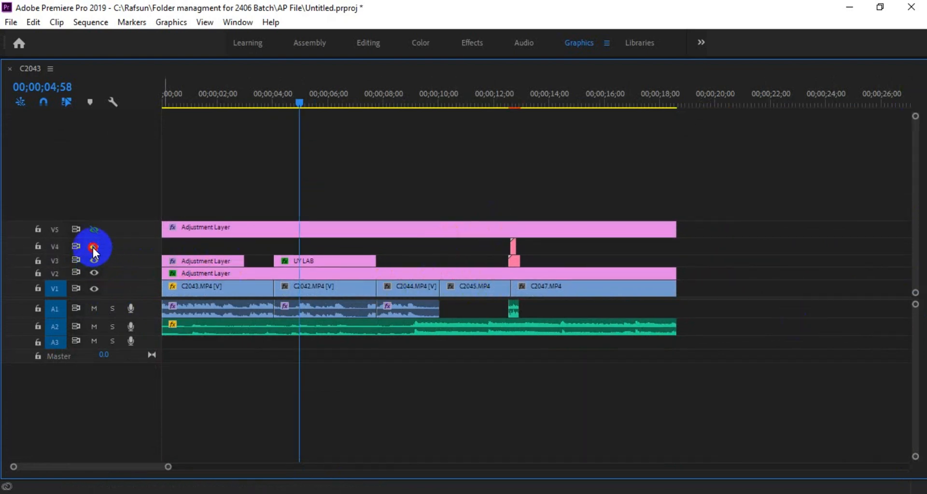
click(94, 230)
Restore the normal panel layout and select the opening C2043.MP4 clip on V1 with the playhead at 00;00;01;58.
double_click(36, 63)
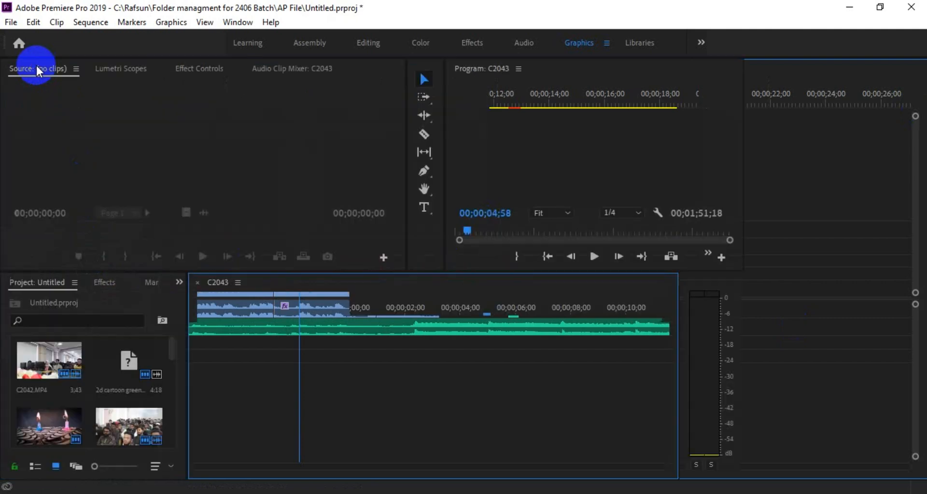
click(282, 372)
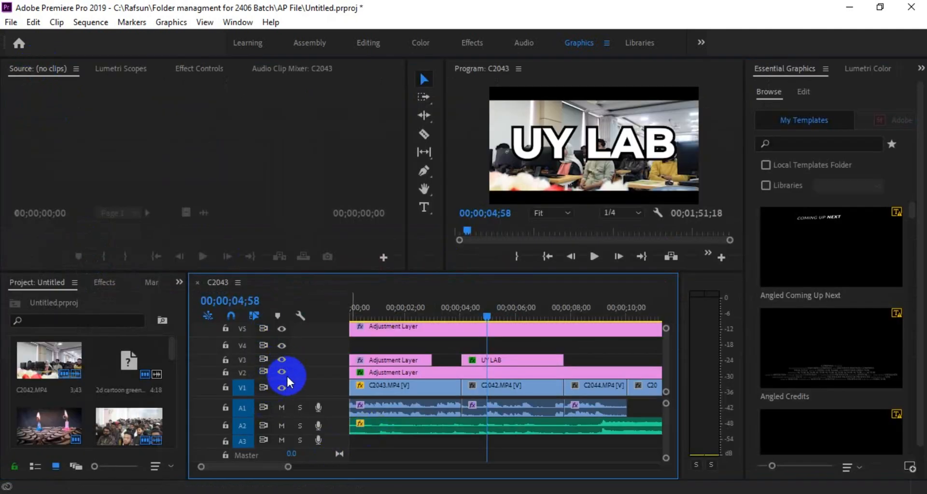
click(288, 376)
click(403, 312)
click(393, 388)
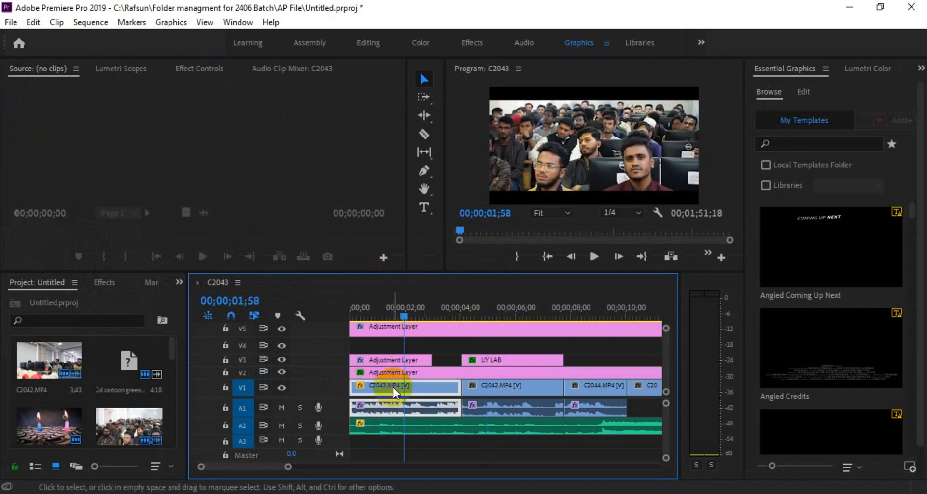
click(407, 353)
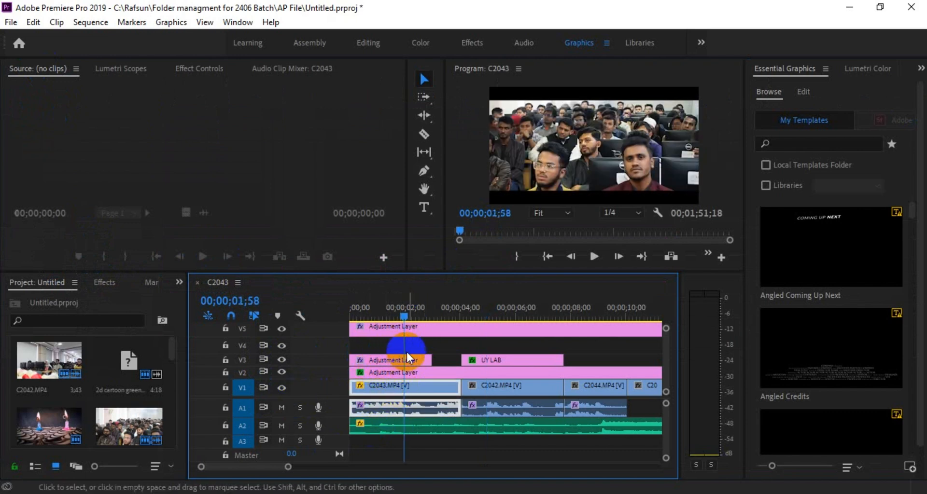
click(445, 349)
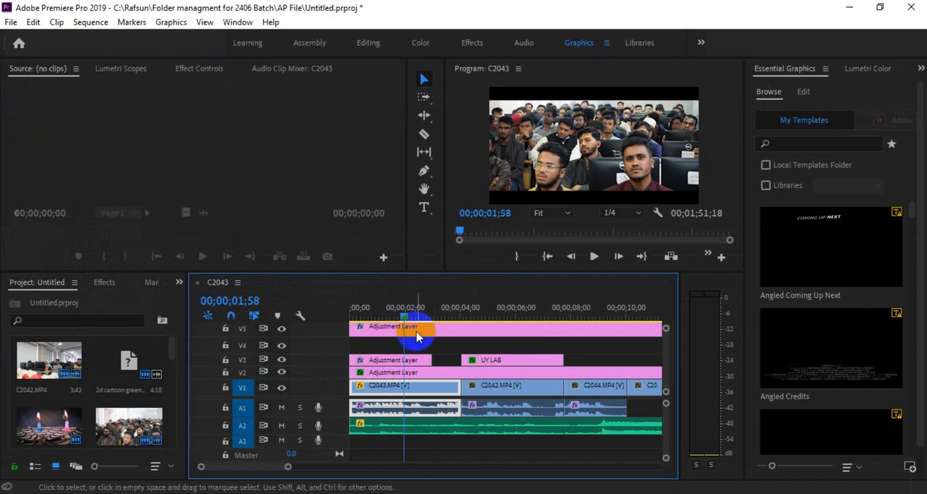
click(370, 327)
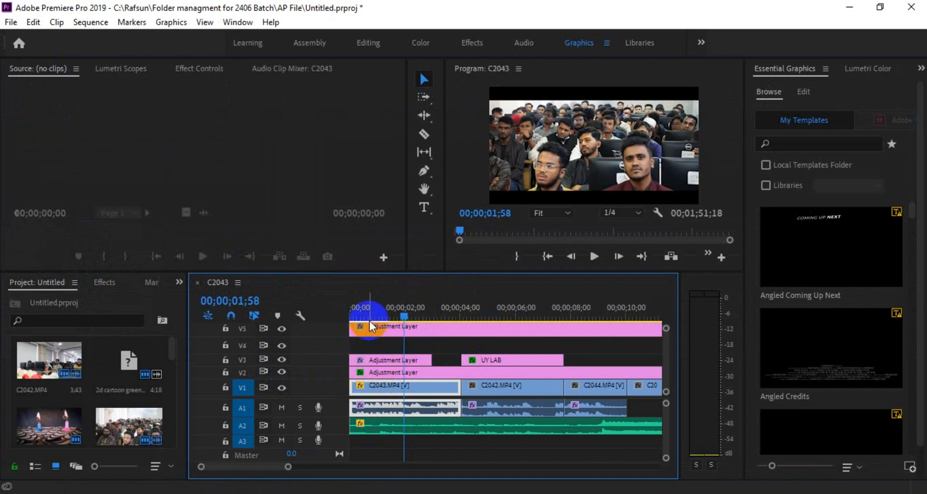
drag(288, 468, 306, 468)
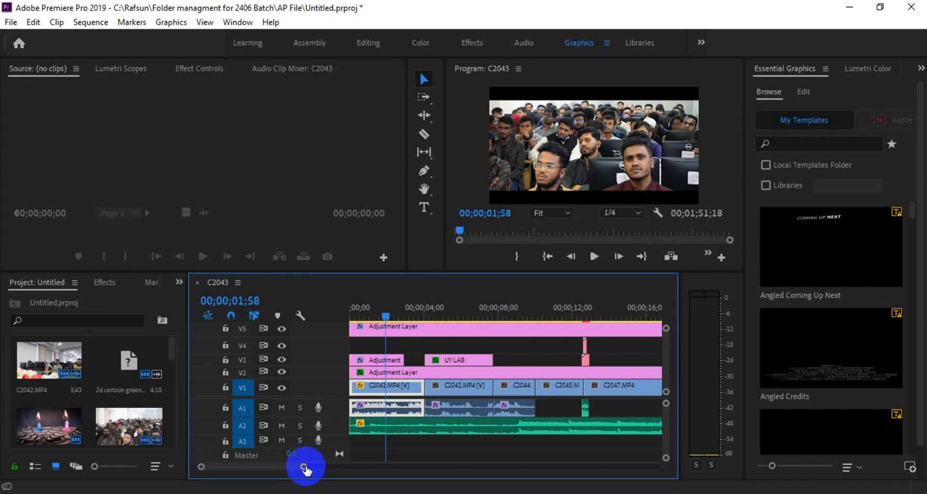
Check the Google Meet call in the browser and return to the C2043 timeline in Premiere Pro, showing more of the sequence.
click(309, 486)
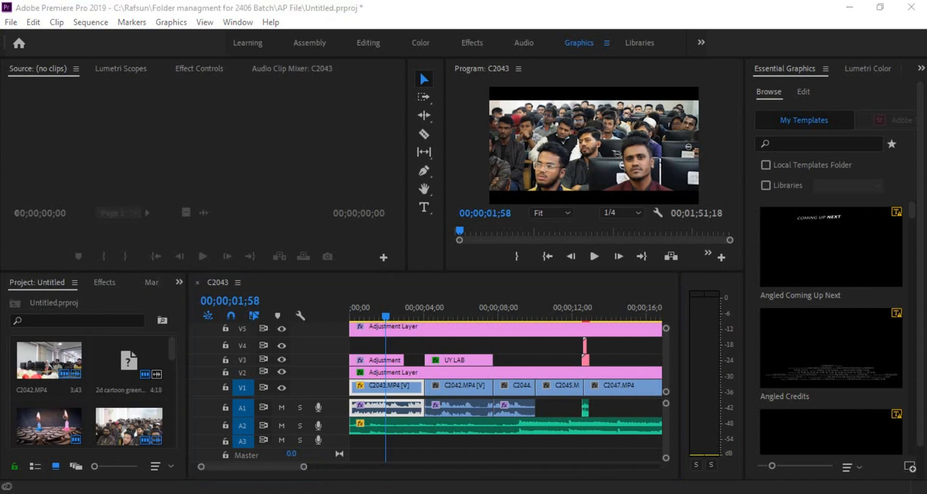
click(309, 485)
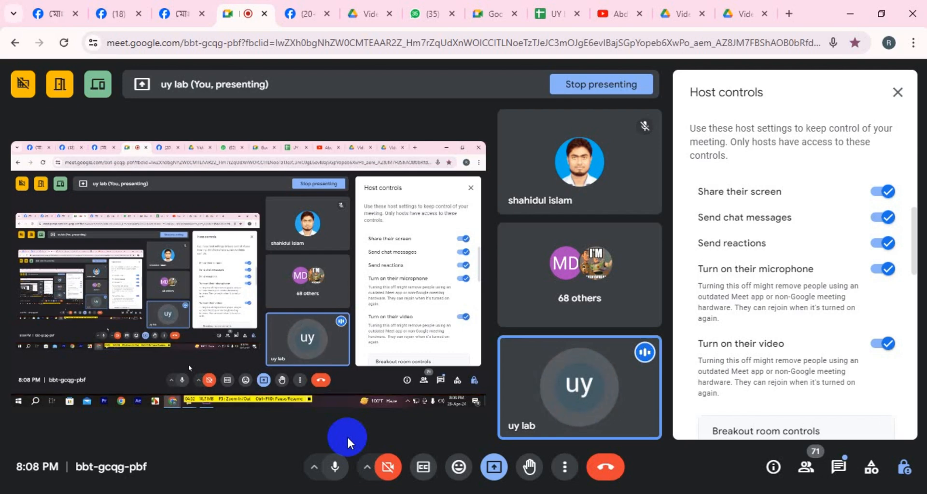
key(alt+Tab)
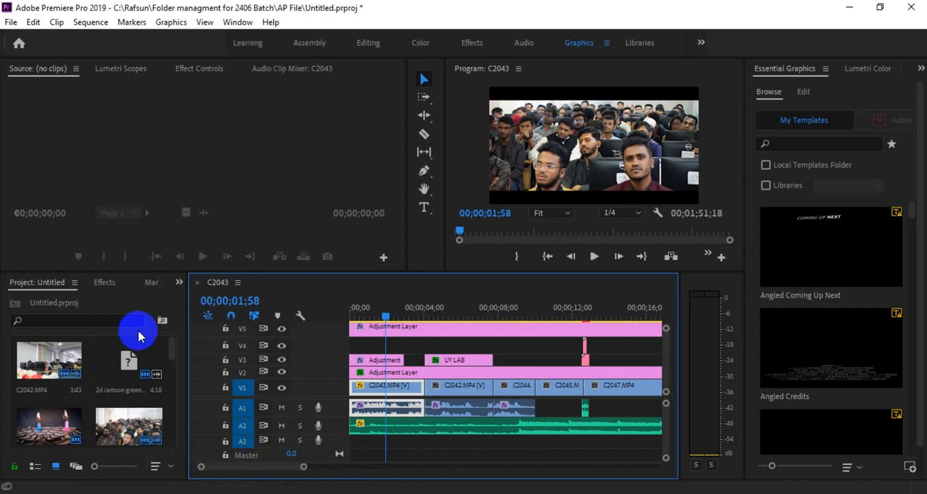
drag(303, 471, 357, 478)
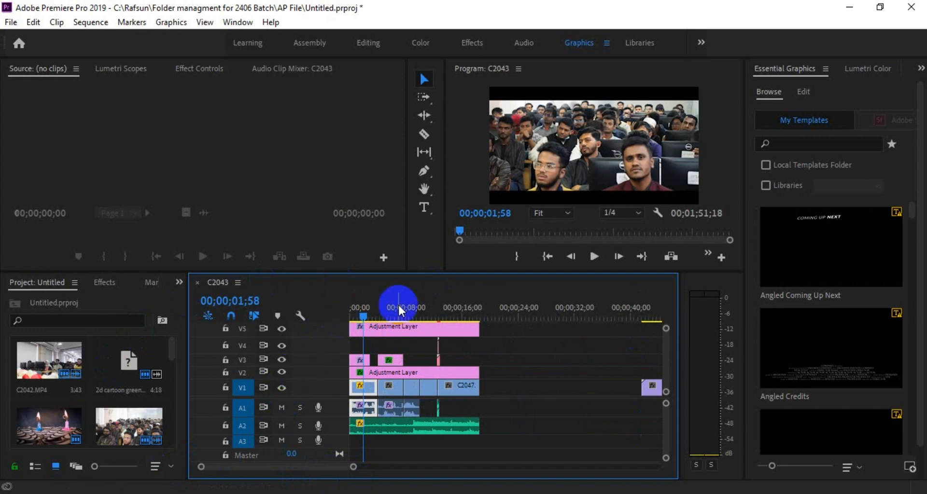
Show the effects library and look through the Dissolve and 3D Motion folders of the video transitions.
click(106, 282)
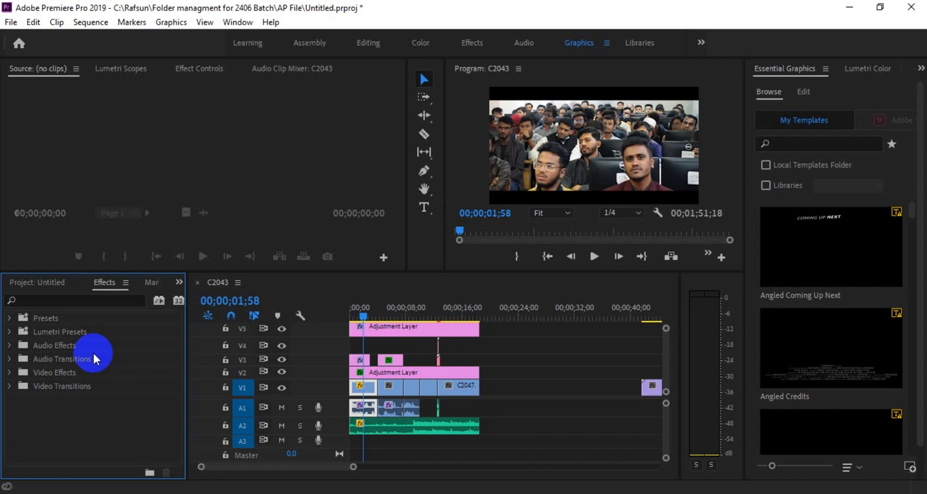
click(10, 387)
scroll(54, 409, down, 1)
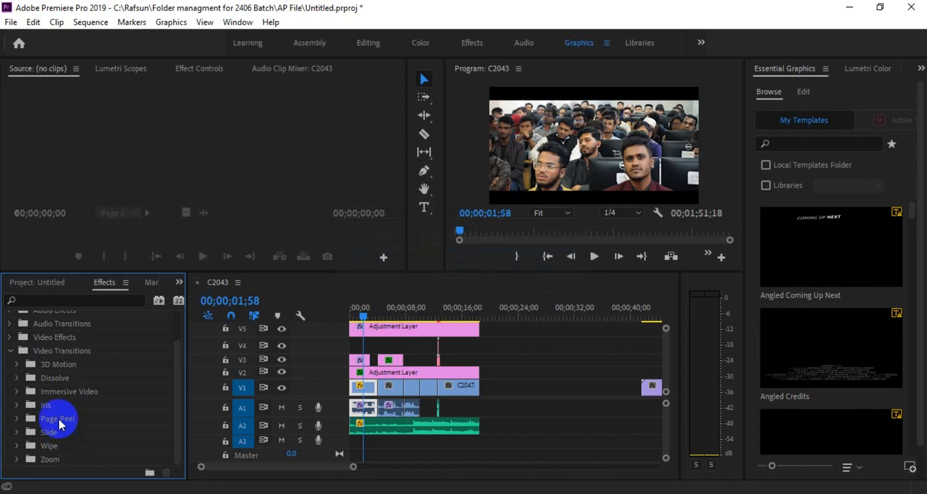
click(15, 378)
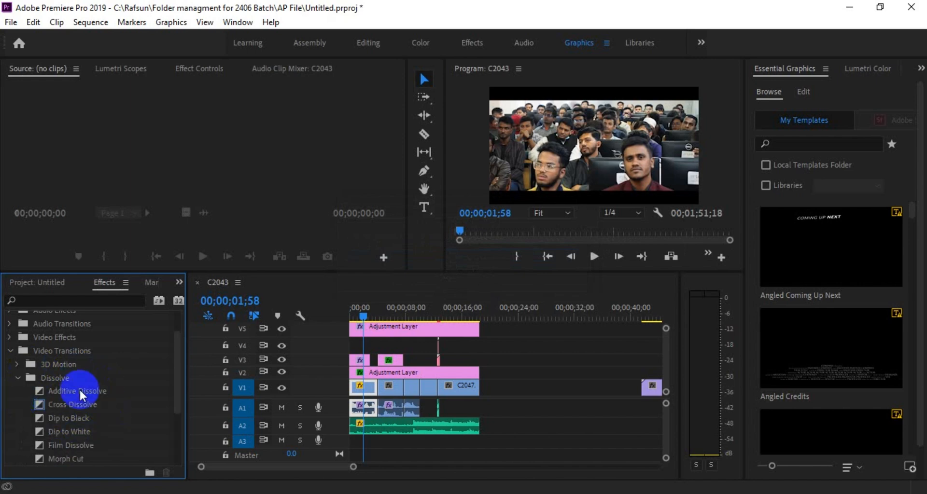
scroll(68, 410, down, 1)
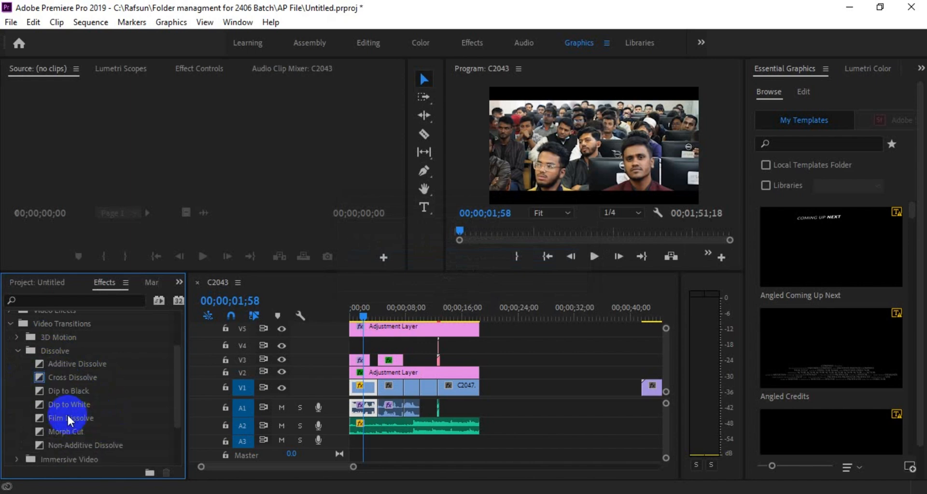
scroll(67, 414, up, 1)
click(44, 405)
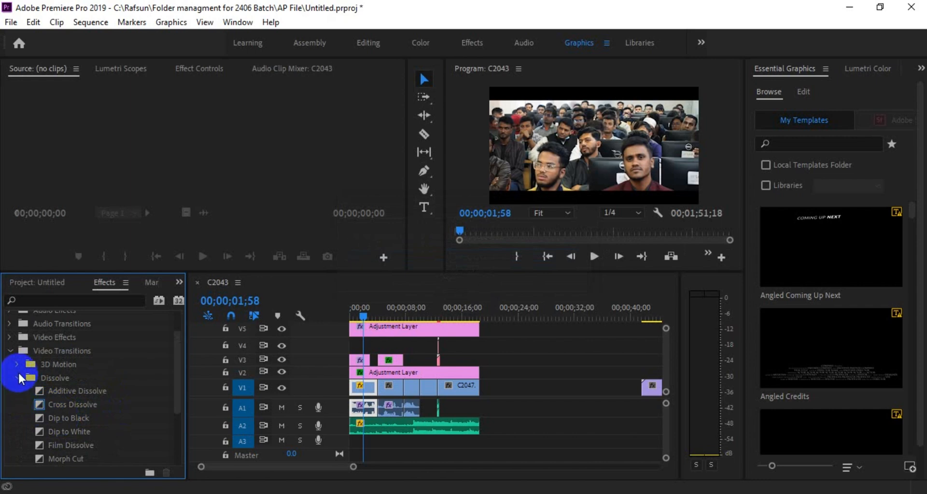
click(18, 378)
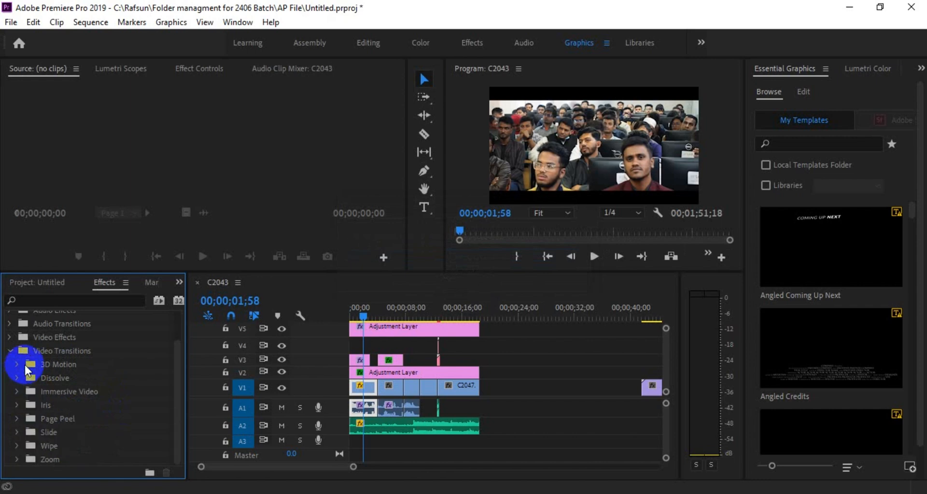
click(17, 366)
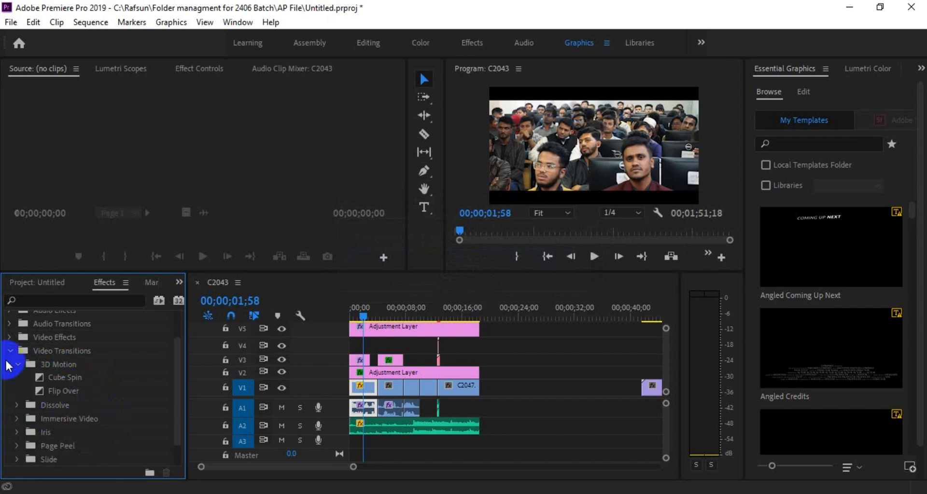
click(17, 365)
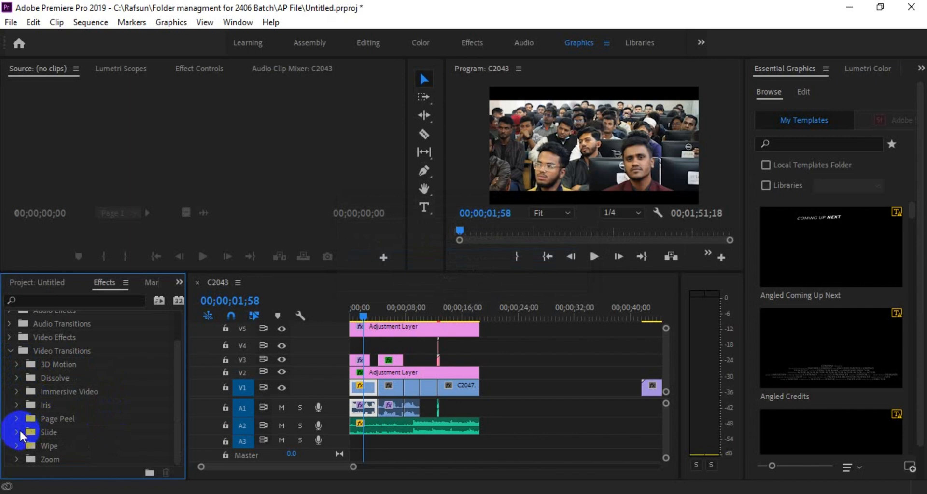
Look through the Slide and Zoom folders of the video transitions.
click(18, 432)
scroll(16, 433, down, 1)
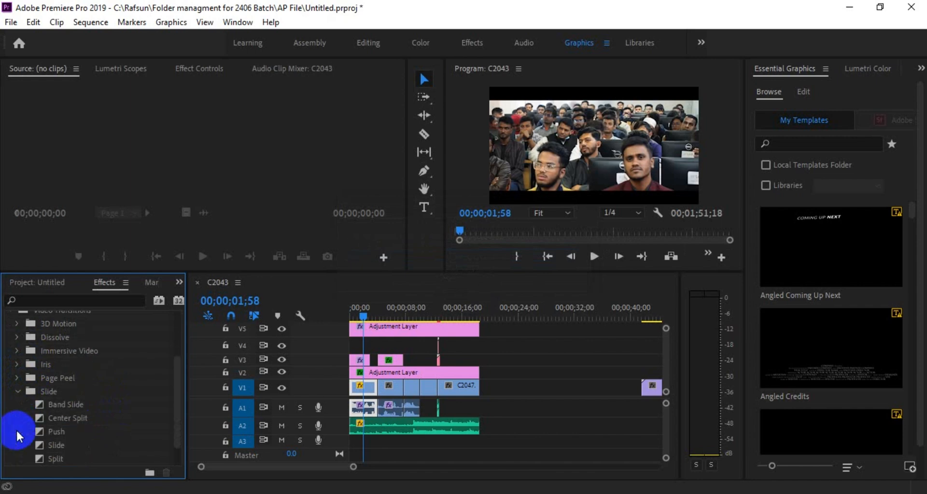
click(17, 391)
click(16, 405)
click(16, 404)
scroll(19, 409, up, 1)
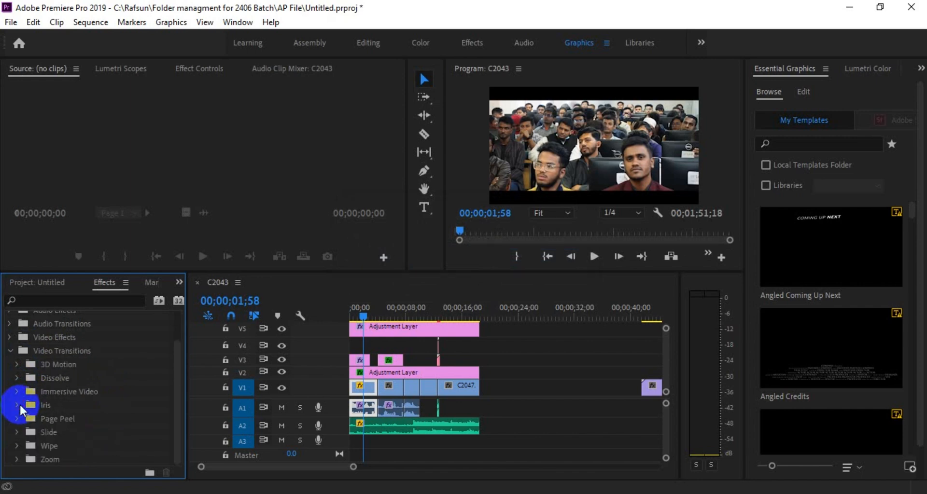
click(17, 459)
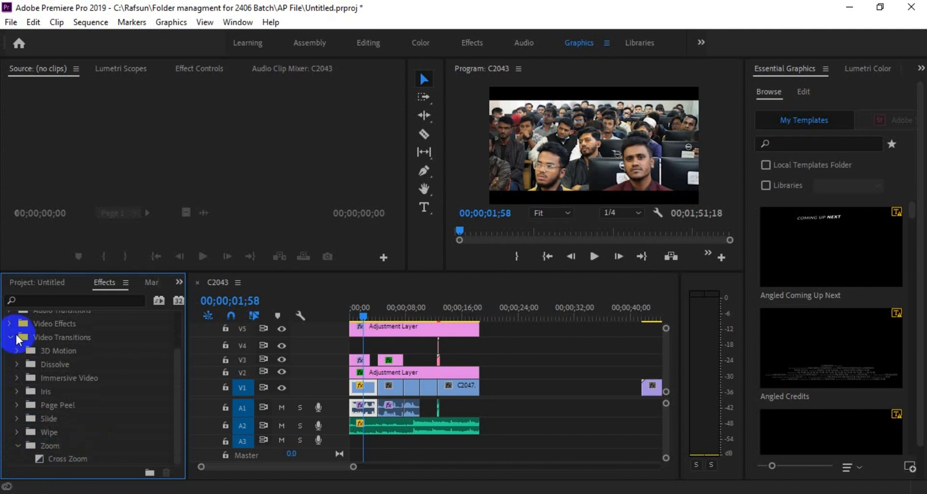
click(18, 446)
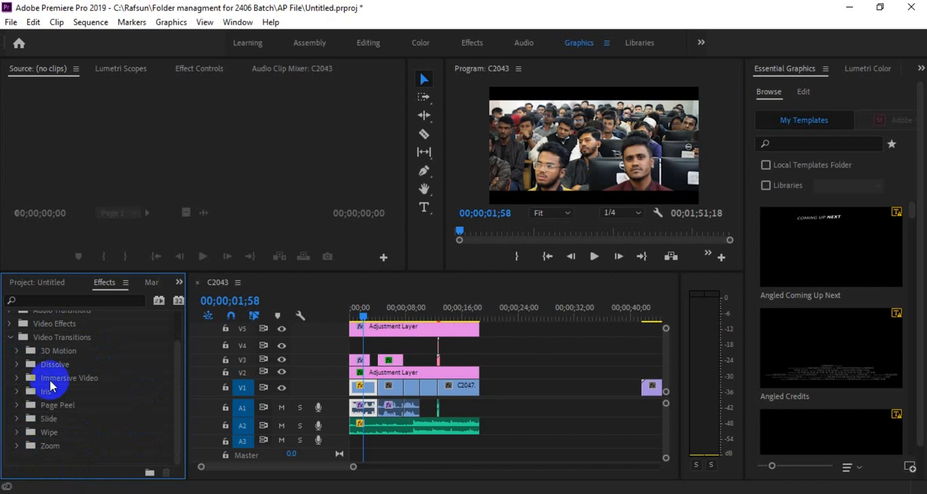
Play the C2043 sequence over the cuts from C2043.MP4 to C2042.MP4 and on to C2044.MP4.
drag(353, 467, 283, 468)
drag(471, 307, 475, 306)
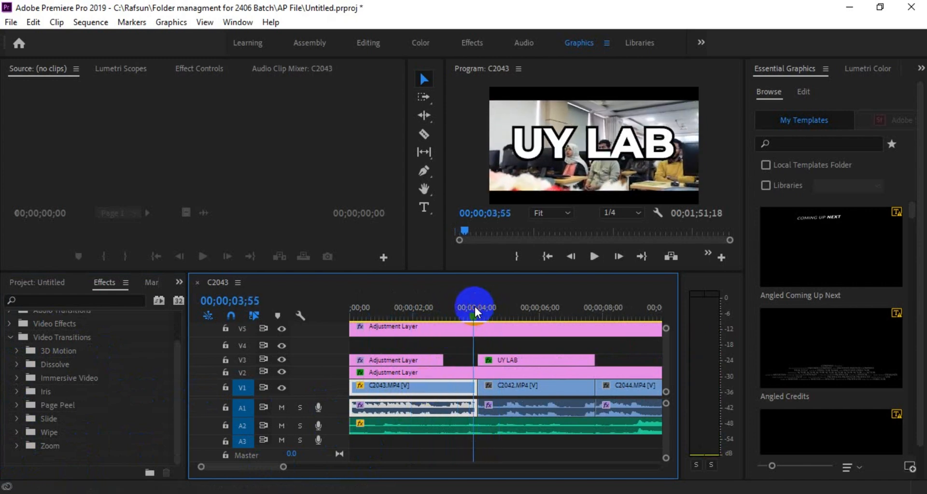
key(space)
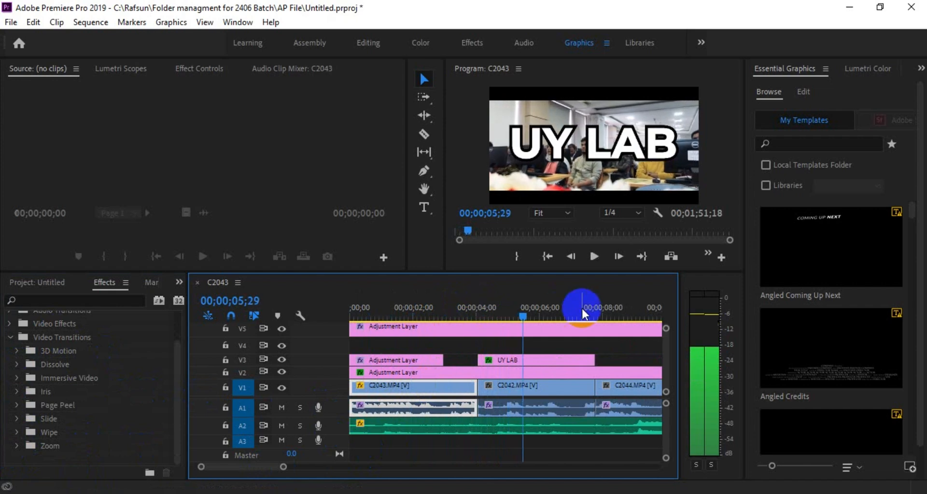
click(584, 306)
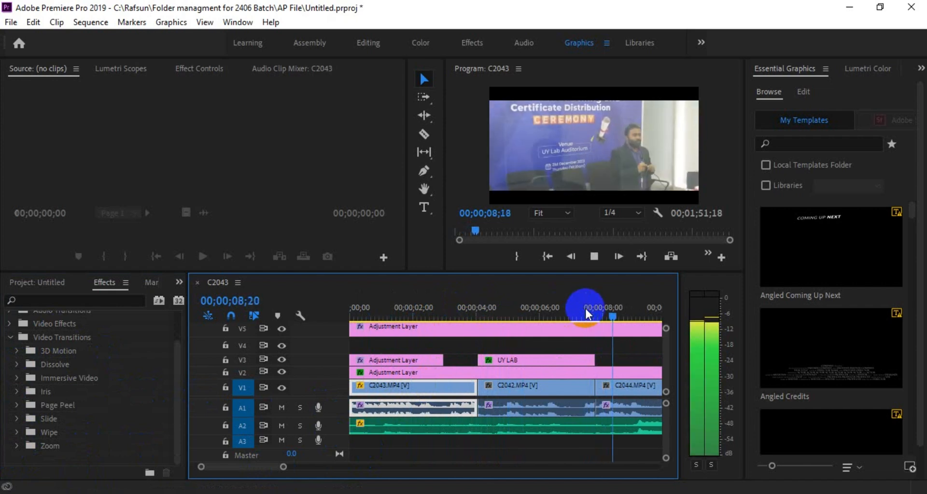
key(space)
scroll(585, 310, down, 5)
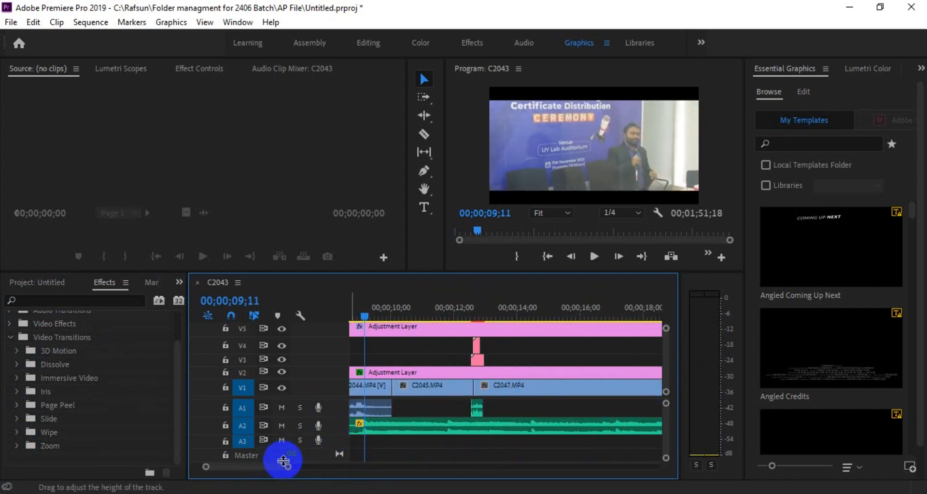
Place the playhead at 00;00;03;30 and apply the Band Wipe transition at the cut between C2043.MP4 and C2042.MP4 on V1.
drag(292, 468, 320, 475)
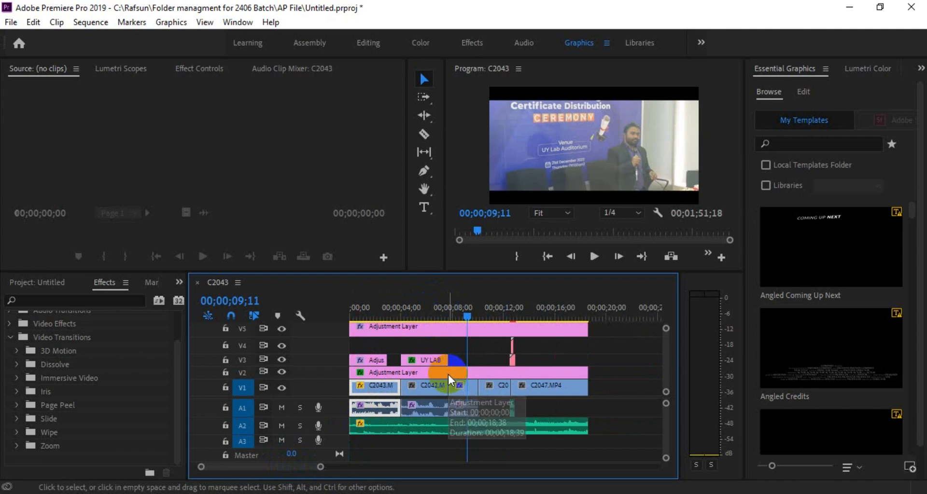
click(406, 319)
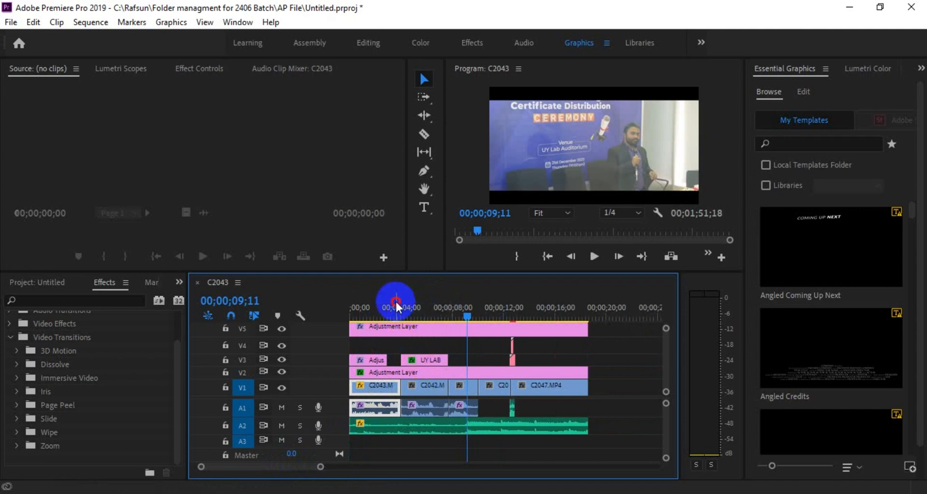
click(398, 303)
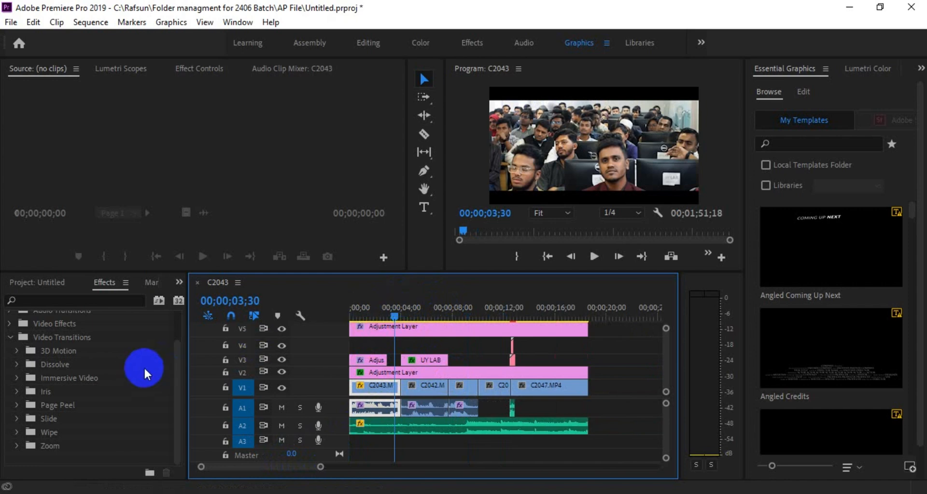
click(17, 433)
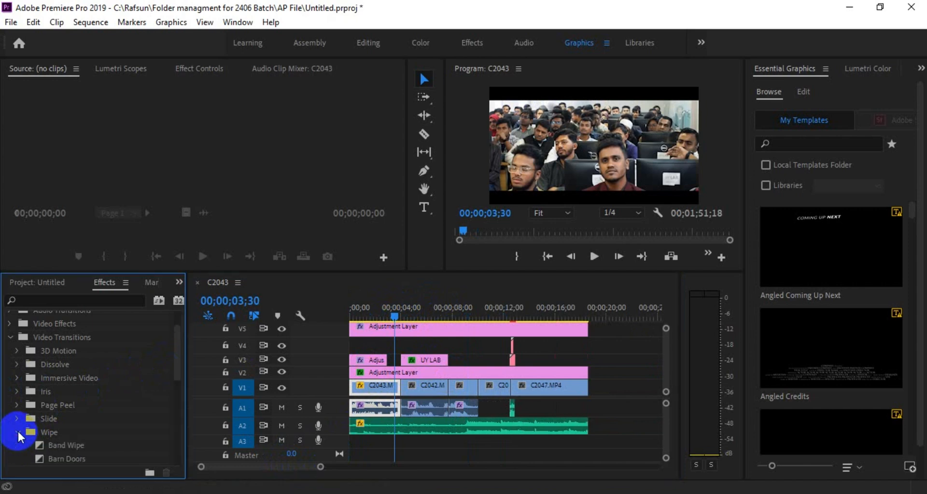
scroll(105, 411, down, 2)
mouse_move(68, 392)
mouse_down()
mouse_move(290, 383)
mouse_move(381, 385)
mouse_move(405, 395)
mouse_move(400, 389)
mouse_up()
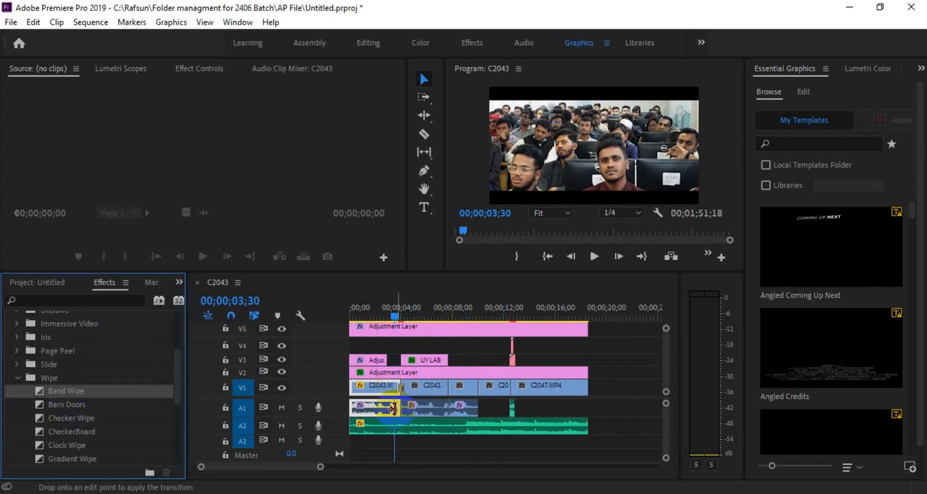
Preview the Band Wipe transition by playing across the cut, starting again from just before it.
key(space)
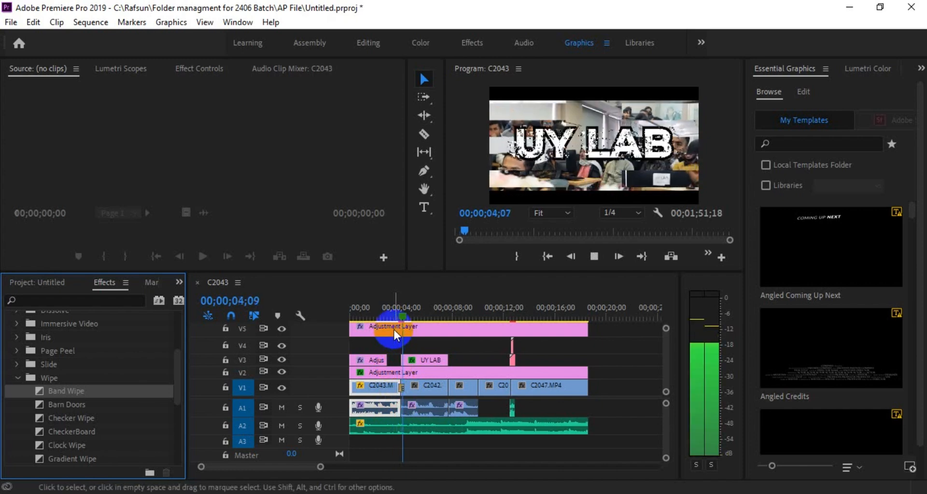
click(393, 314)
key(space)
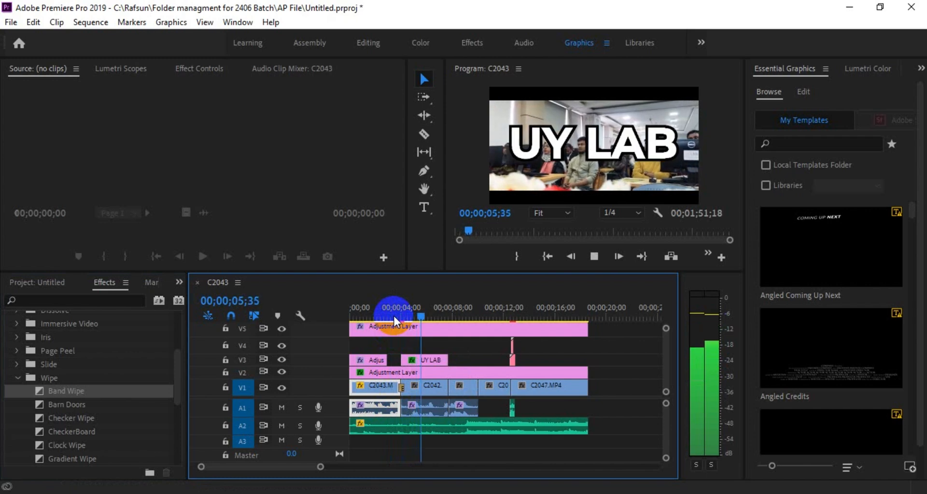
key(space)
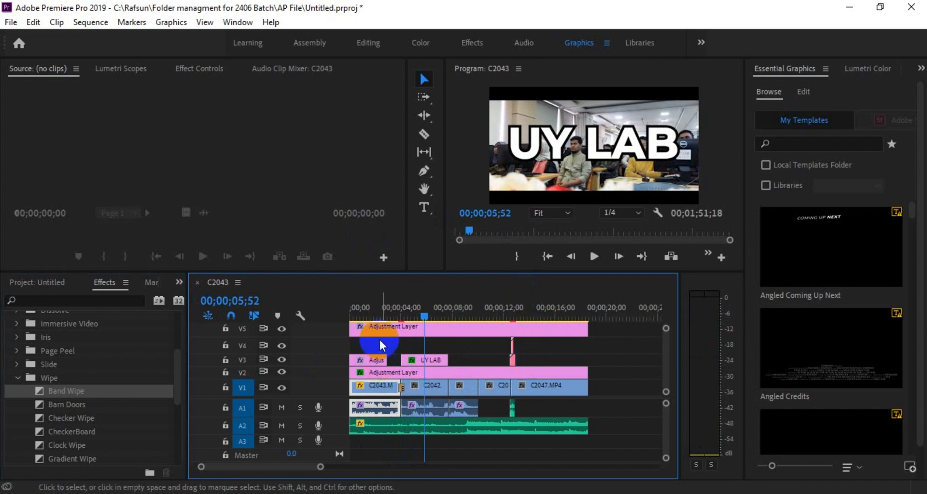
Move the playhead to 00;00;04;02 at the first cut and undo the Band Wipe transition.
click(403, 314)
drag(321, 467, 268, 469)
key(ctrl+z)
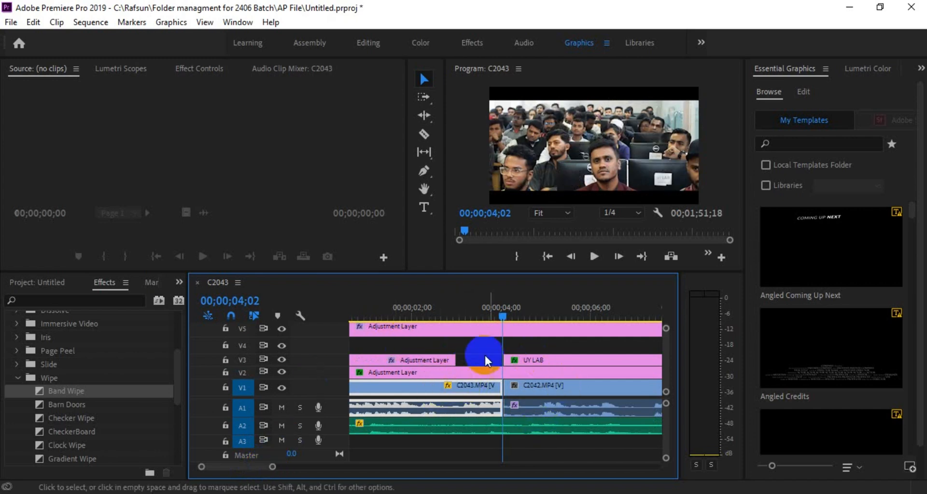
Apply the Barn Doors transition between C2043.MP4 and C2042.MP4 on V1 and place the playhead at 00;00;03;47, just before it.
click(72, 403)
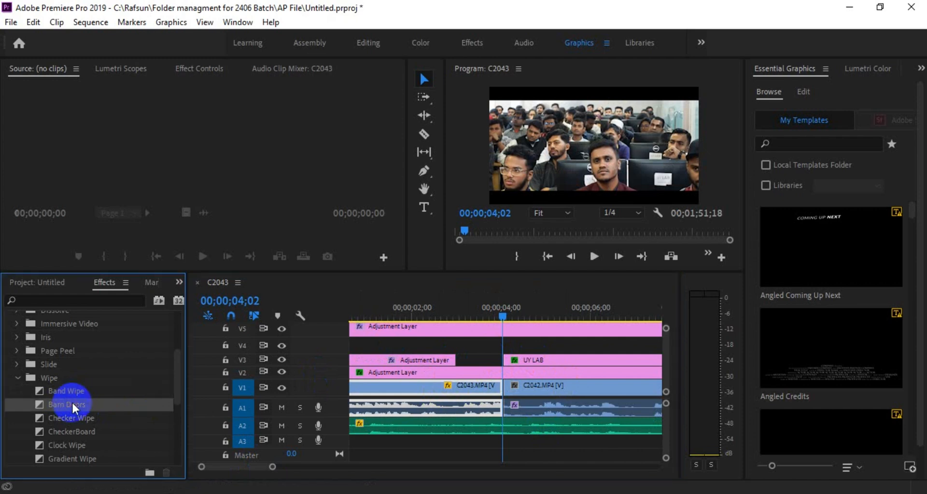
drag(83, 411, 521, 392)
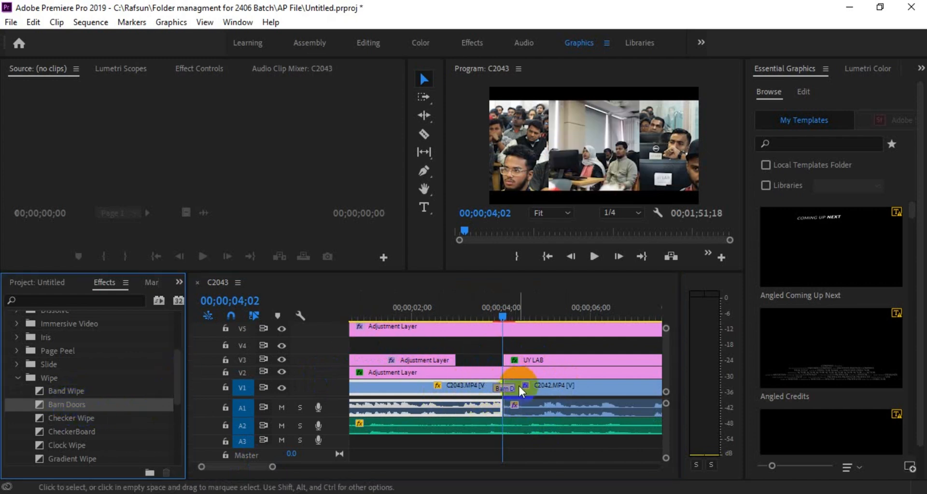
click(491, 313)
click(485, 346)
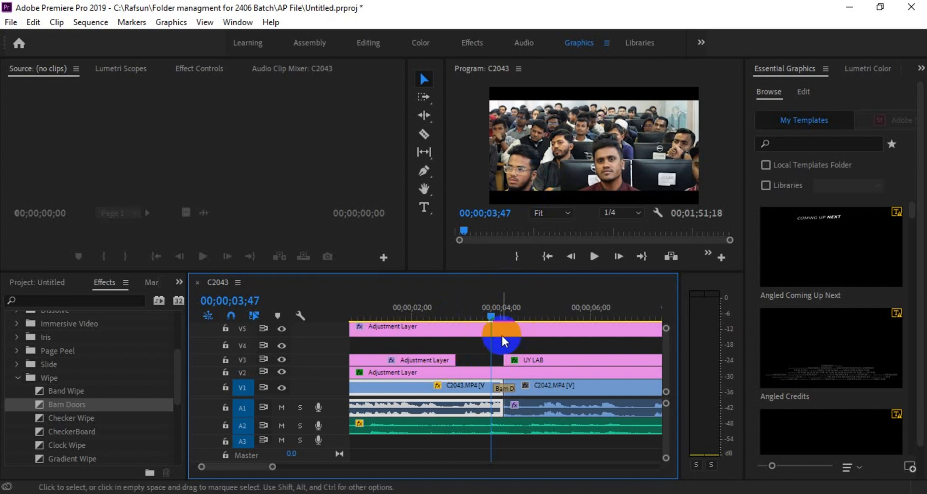
Preview the Barn Doors transition twice, return the playhead to 00;00;03;45 and undo the transition.
click(595, 257)
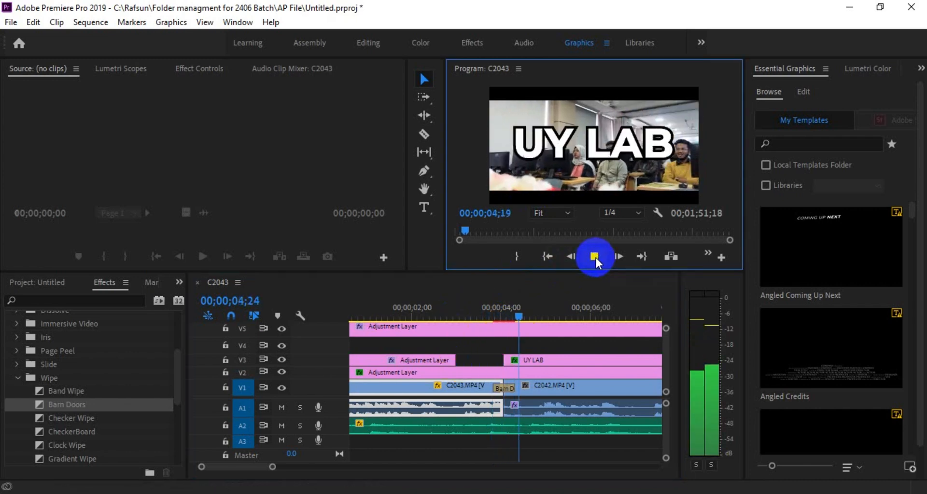
click(485, 317)
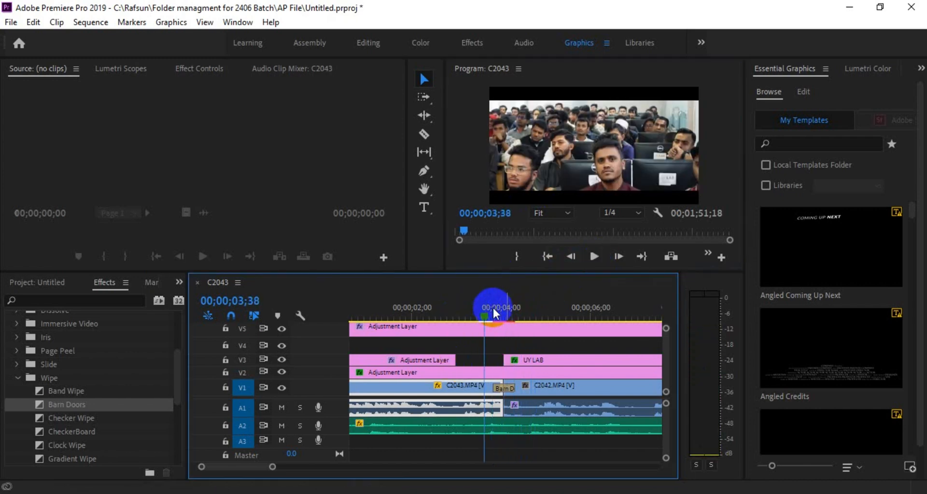
click(596, 252)
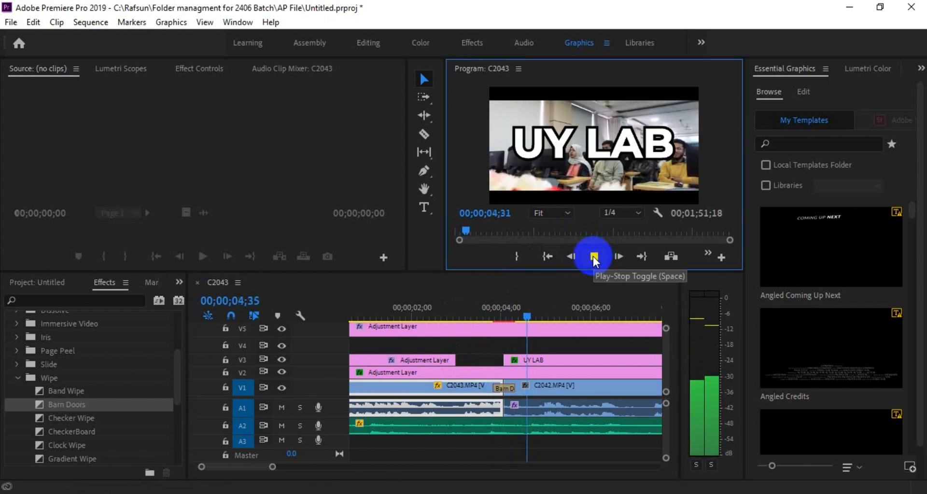
drag(493, 306, 485, 304)
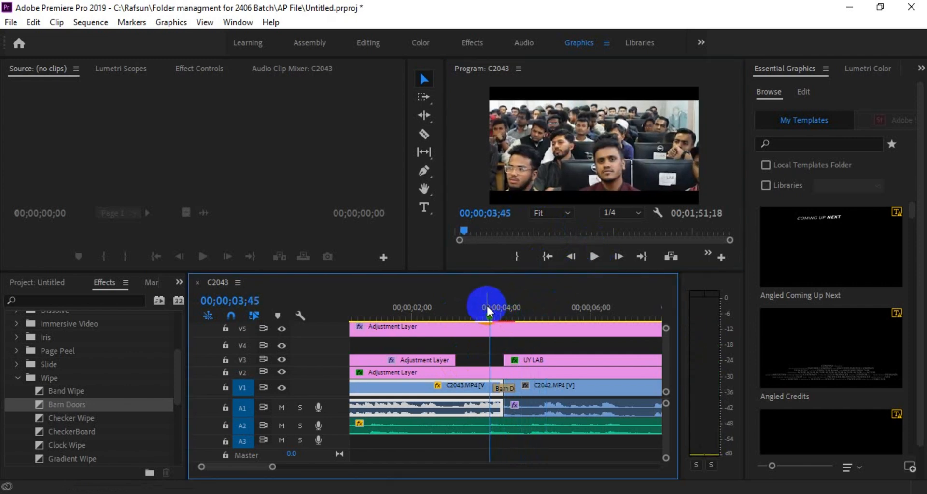
key(ctrl+z)
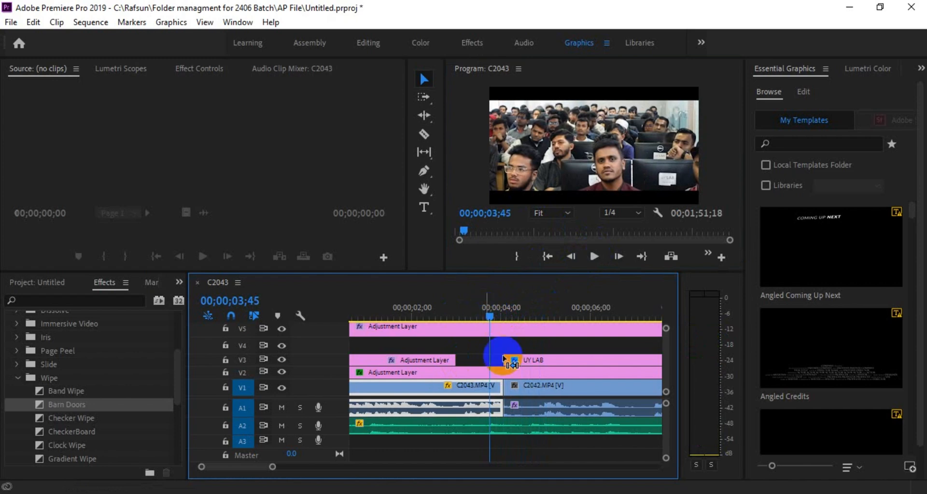
Apply the Clock Wipe transition at the cut between C2043.MP4 and C2042.MP4 on V1 and play it back.
scroll(89, 419, down, 2)
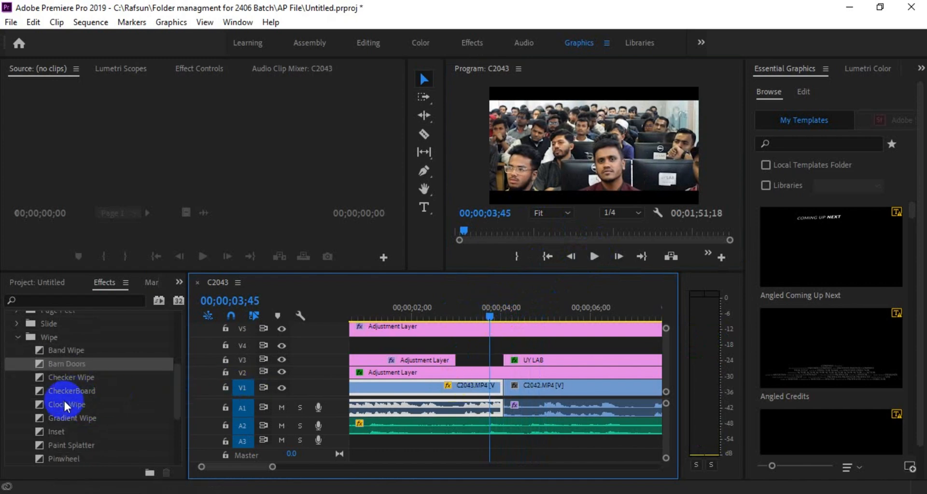
drag(63, 405, 503, 386)
key(space)
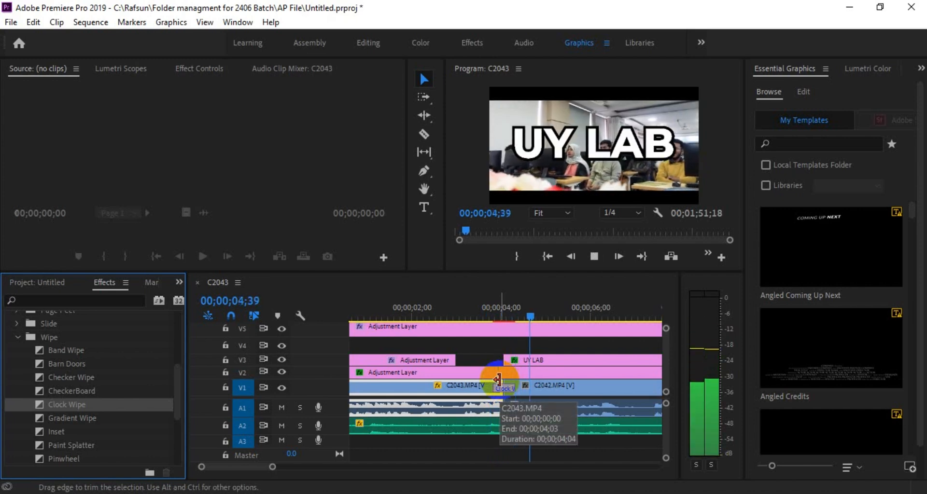
Replay the Clock Wipe transition from just before the first V1 cut and undo it.
key(space)
click(489, 345)
click(486, 313)
key(space)
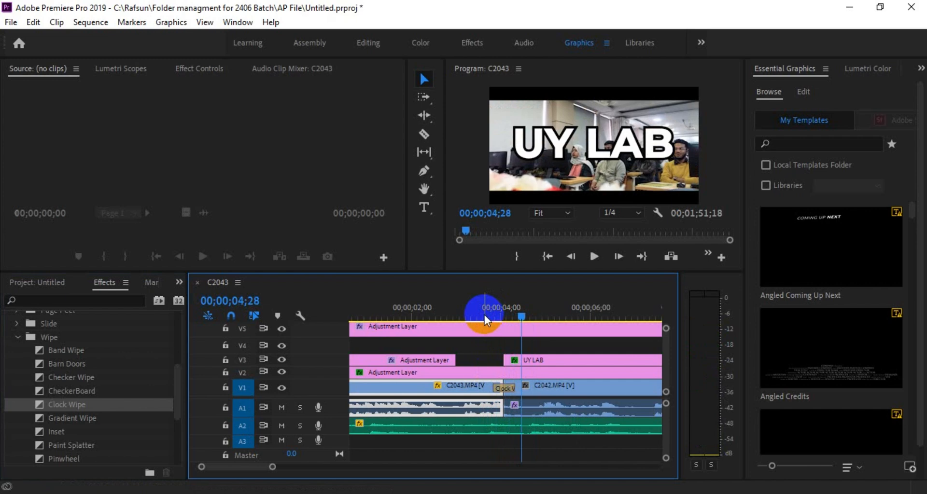
key(ctrl+z)
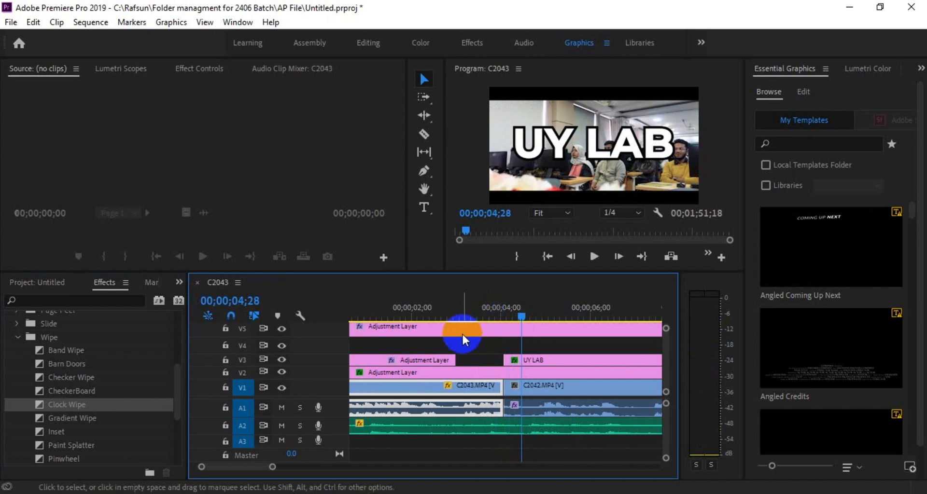
Place the playhead at 00;00;03;42, point out C2043.MP4 and C2042.MP4 on V1 and play the cut without a transition.
click(455, 346)
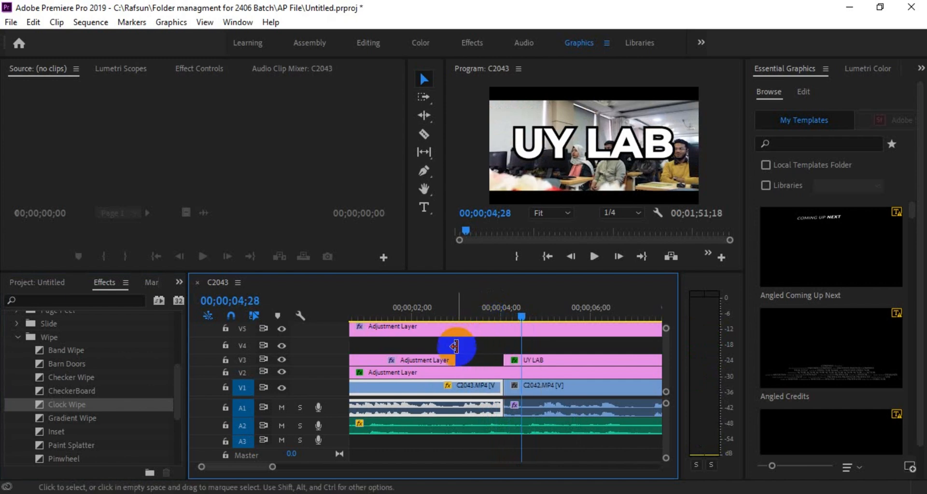
click(488, 311)
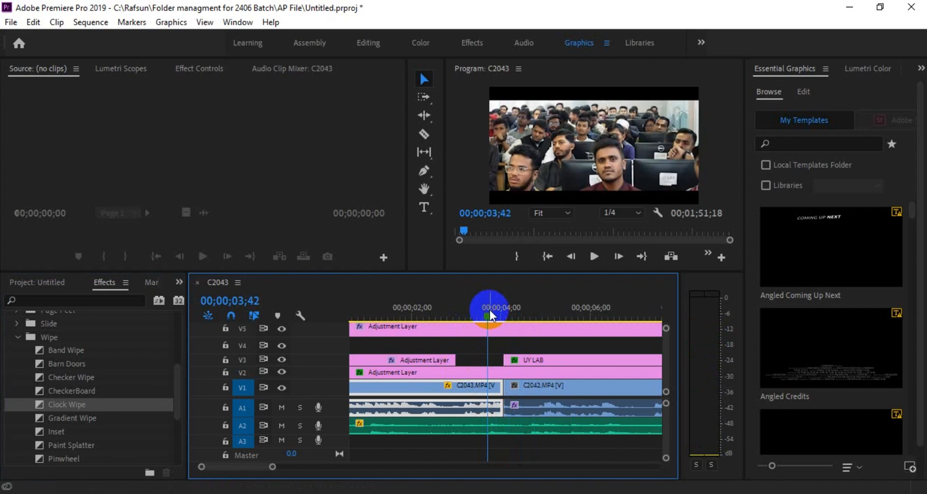
click(466, 385)
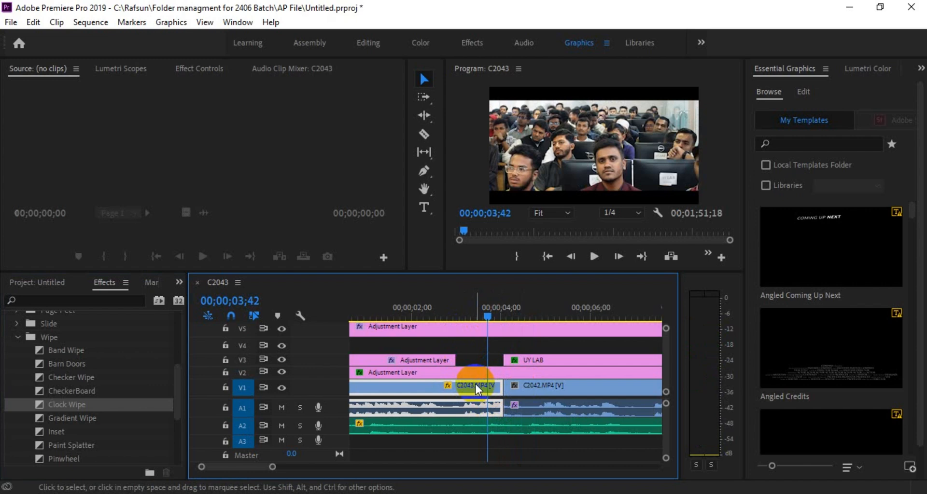
drag(476, 384, 488, 392)
click(485, 385)
click(531, 387)
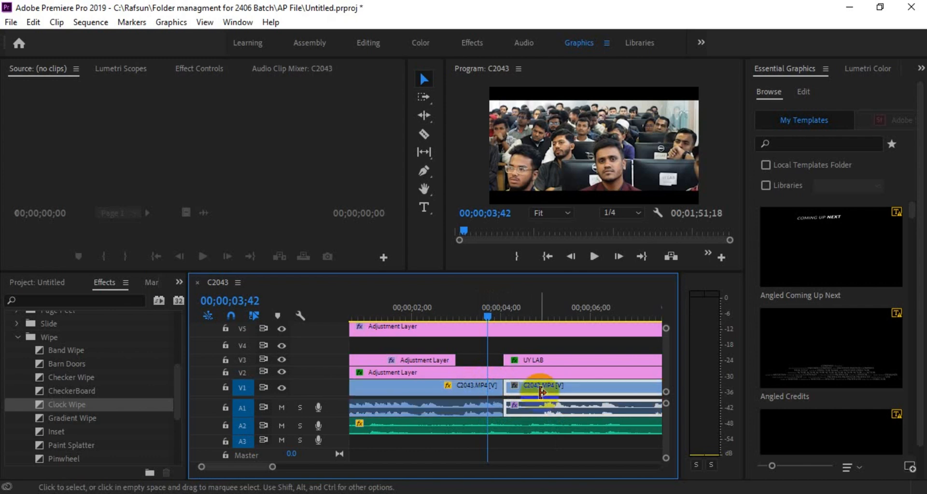
click(484, 385)
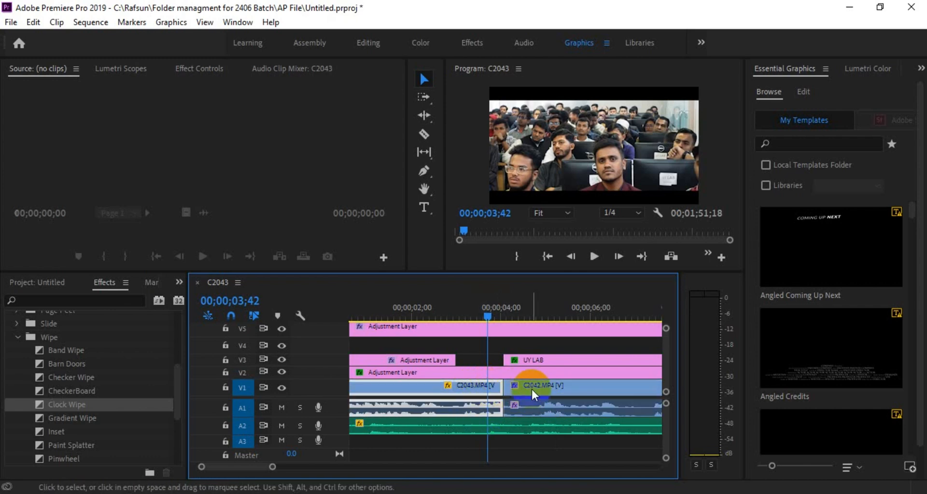
key(space)
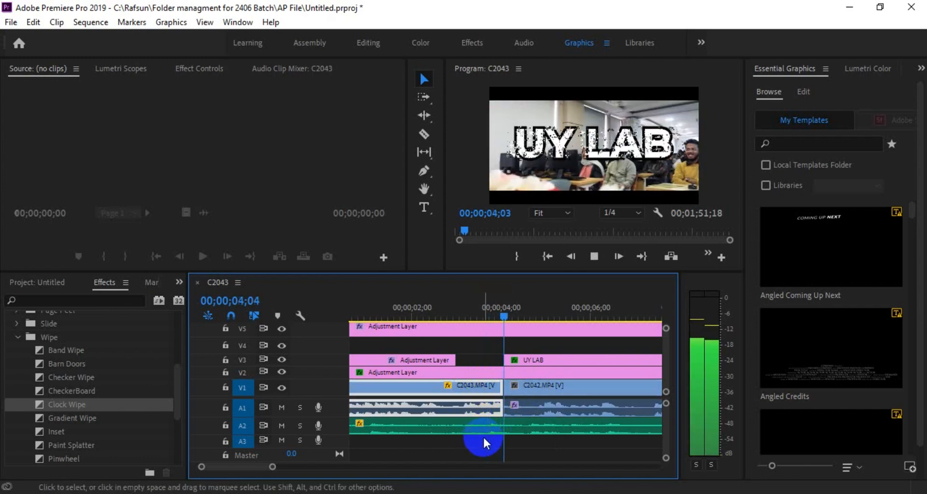
key(space)
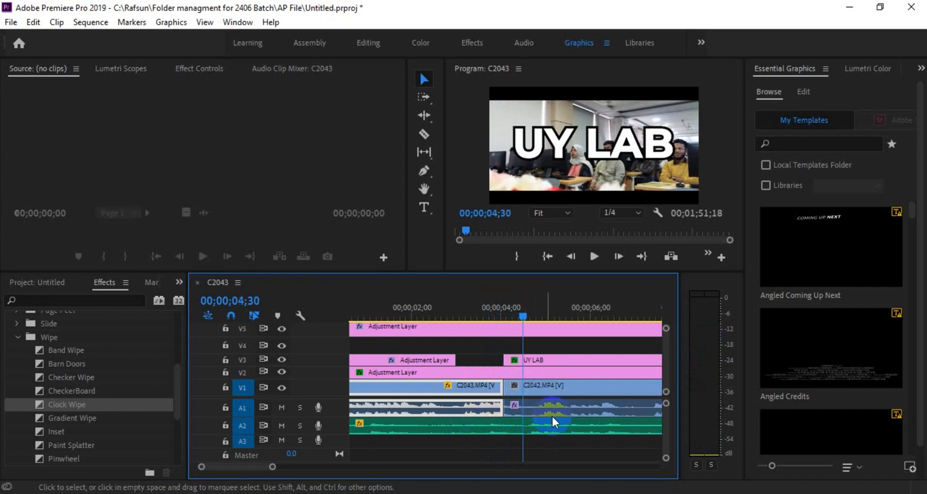
Reapply the Clock Wipe transition between C2043.MP4 and C2042.MP4 on V1, preview it from 00;00;03;37 and undo it.
drag(82, 405, 503, 387)
click(484, 310)
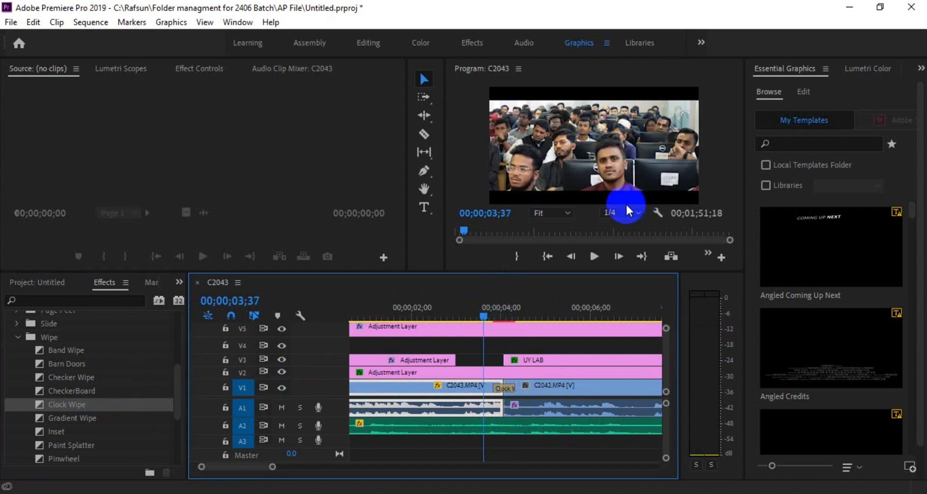
key(space)
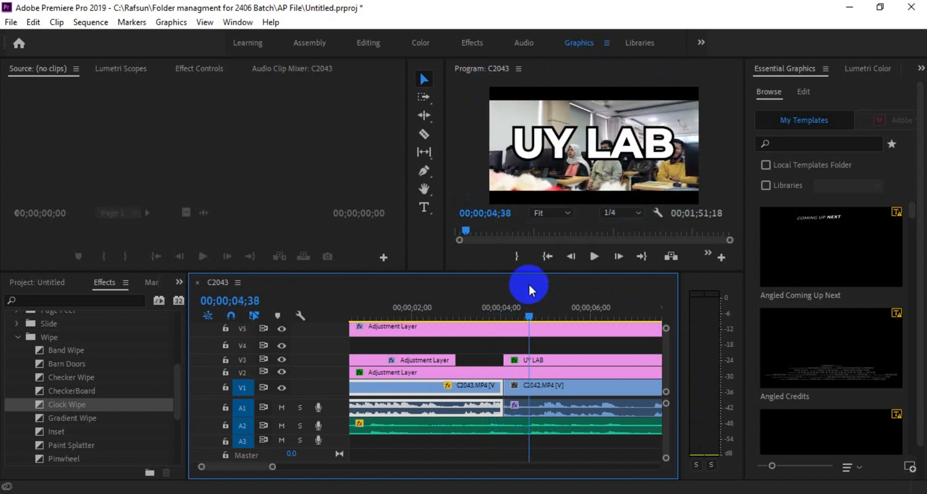
click(482, 311)
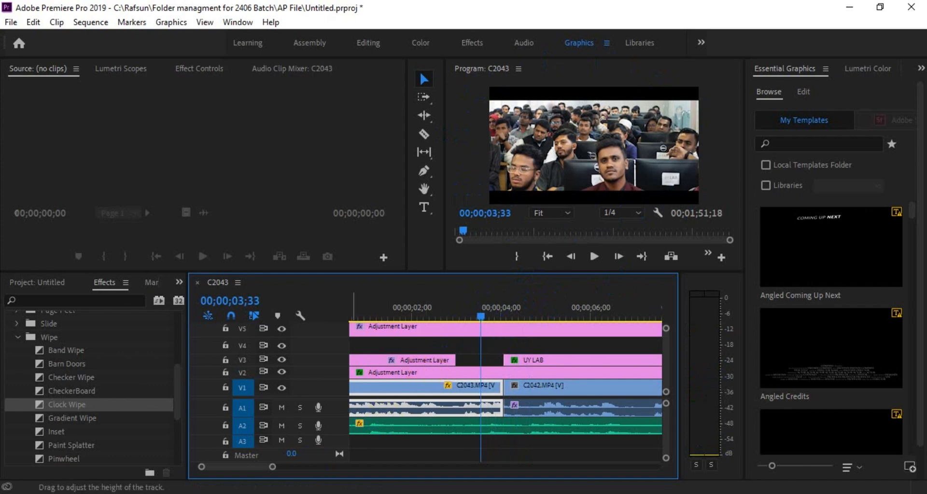
Apply the Wipe transition between C2043.MP4 and C2042.MP4 on V1 and preview it twice.
scroll(105, 432, down, 1)
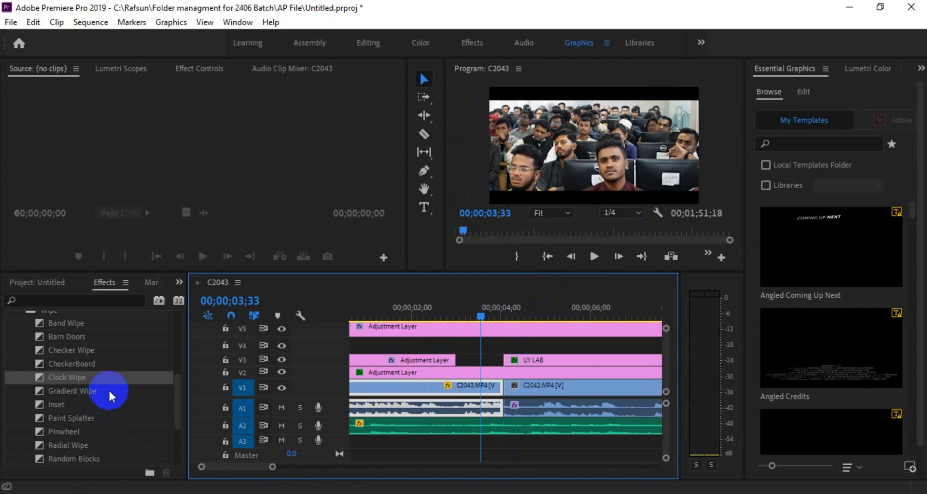
scroll(109, 401, up, 1)
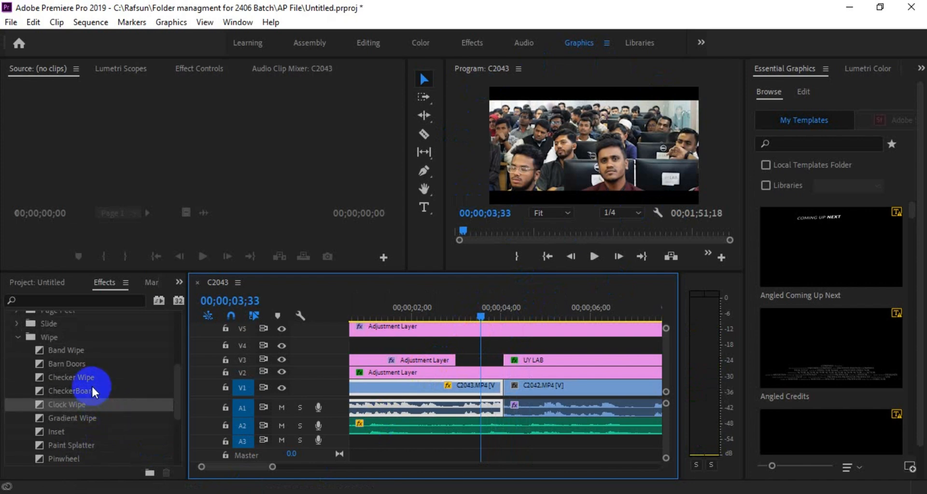
drag(85, 348, 248, 457)
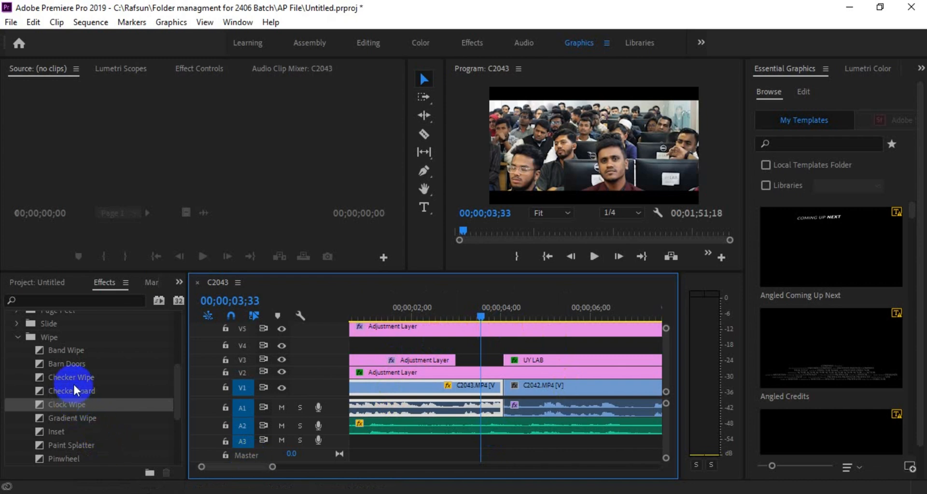
scroll(117, 425, down, 5)
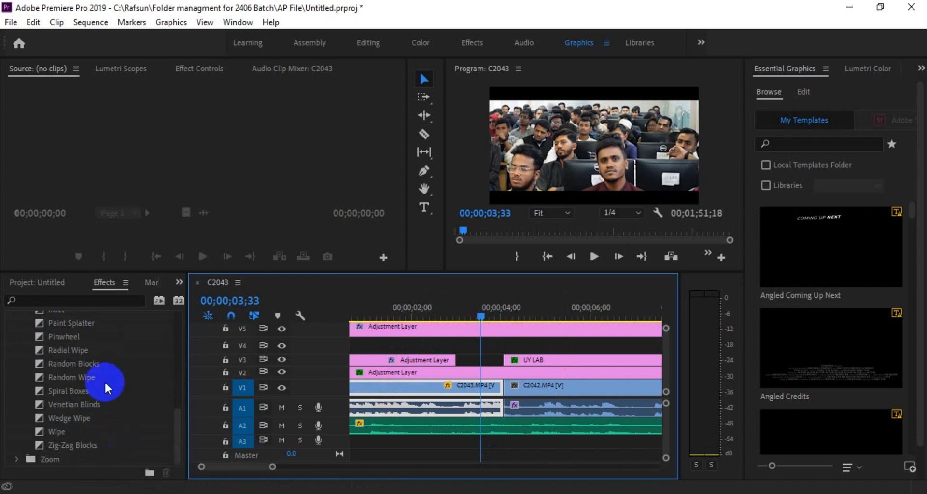
drag(77, 429, 504, 391)
key(space)
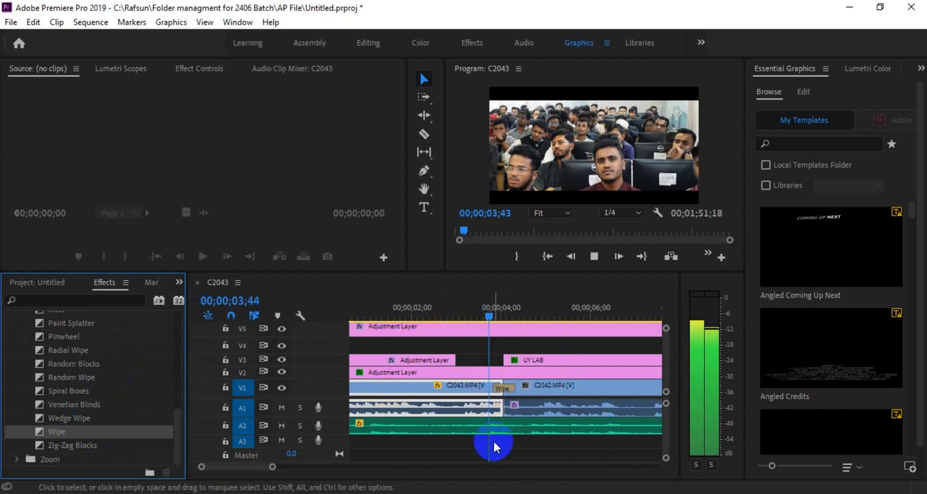
click(471, 310)
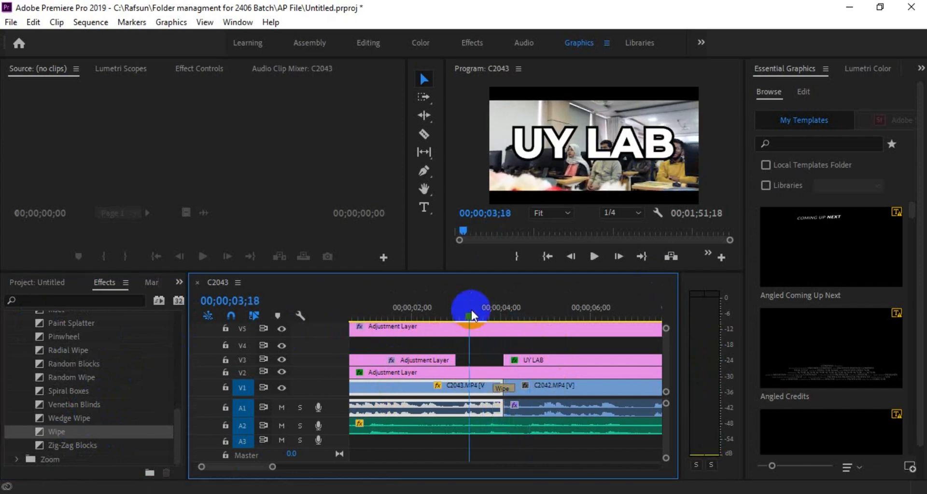
key(space)
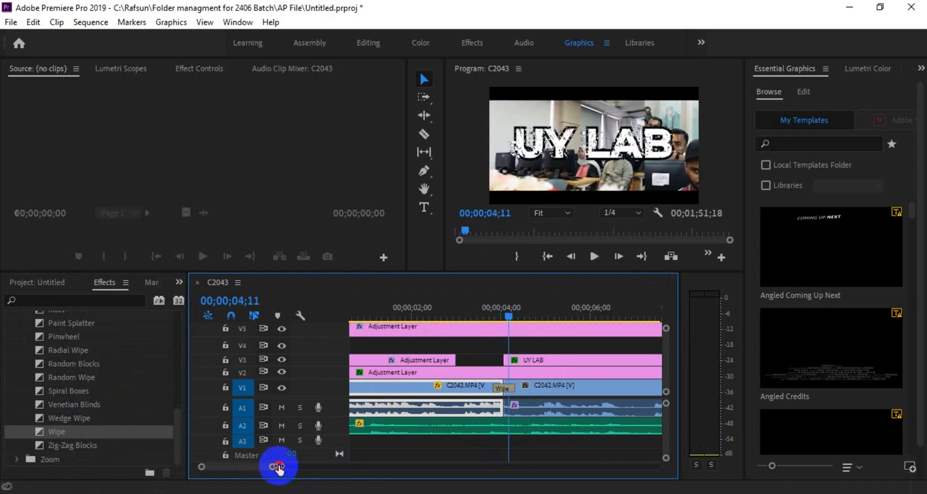
Add another copy of the blowing-out-candles clip to V1 at about 00;00;36;30 and shift the existing copy later, leaving a gap between them.
drag(274, 466, 405, 472)
click(505, 313)
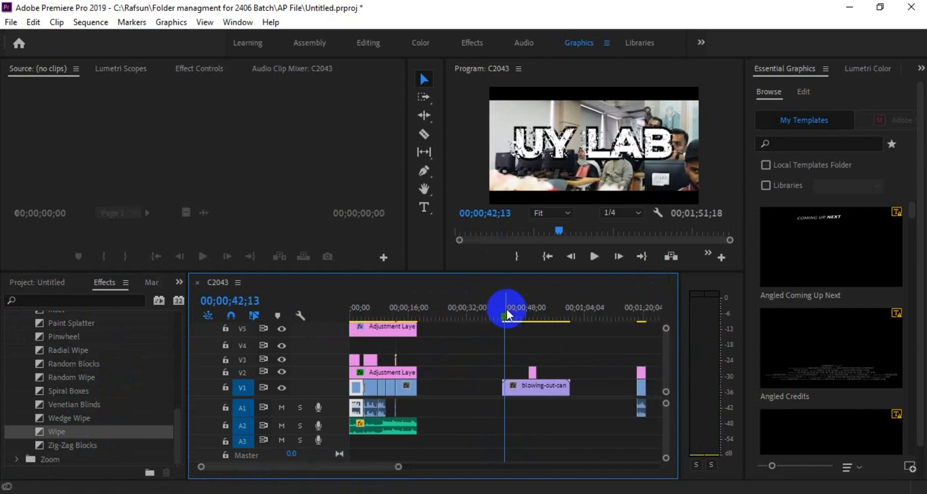
click(51, 282)
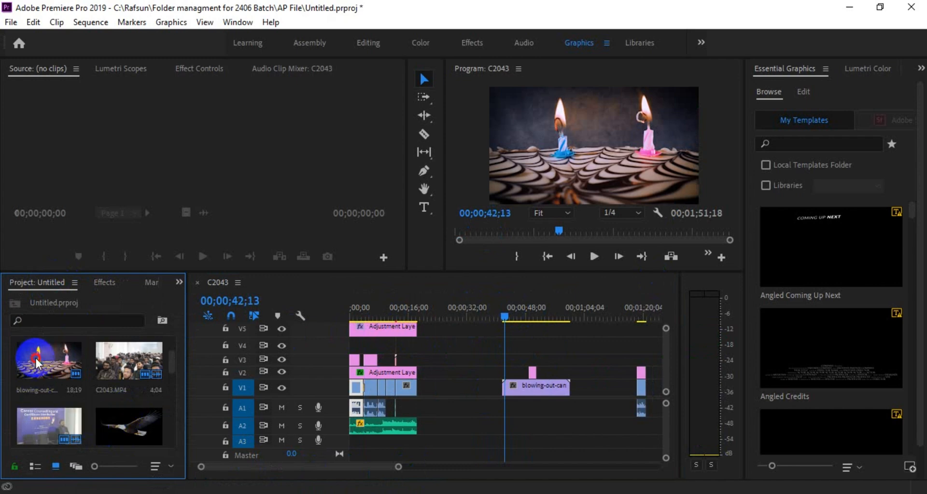
drag(34, 357, 452, 385)
drag(515, 389, 582, 386)
drag(471, 385, 484, 385)
Place the pngwing.com eagle image on V1 directly before the first blowing-out-candles clip and play the cut from 00;00;35;00.
scroll(480, 317, up, 2)
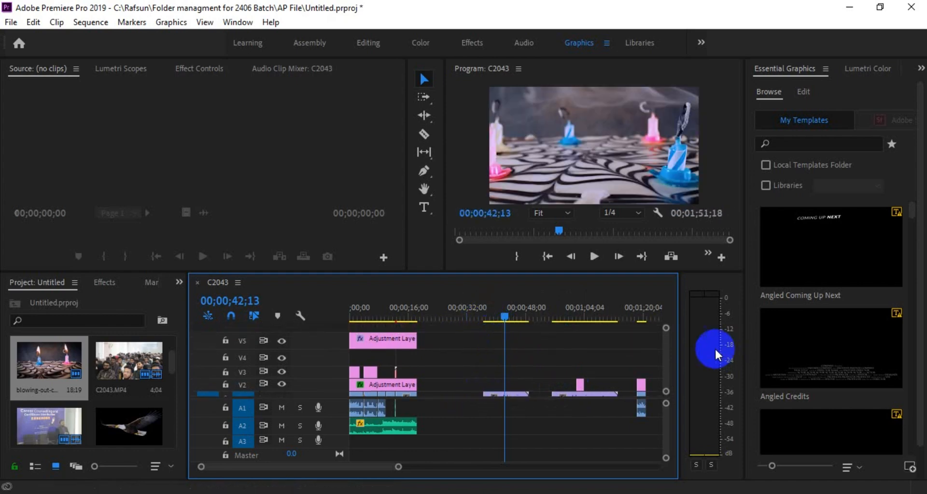
scroll(662, 341, down, 1)
scroll(61, 401, down, 2)
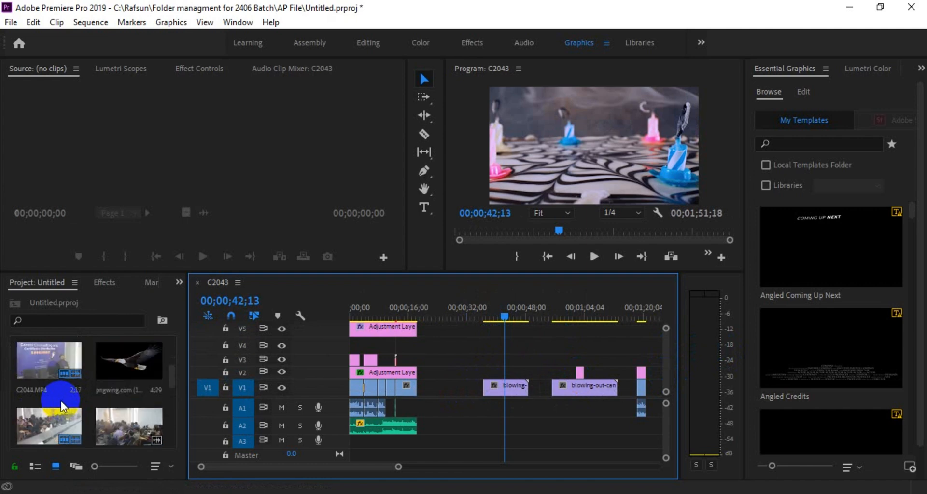
drag(115, 380, 461, 390)
click(478, 306)
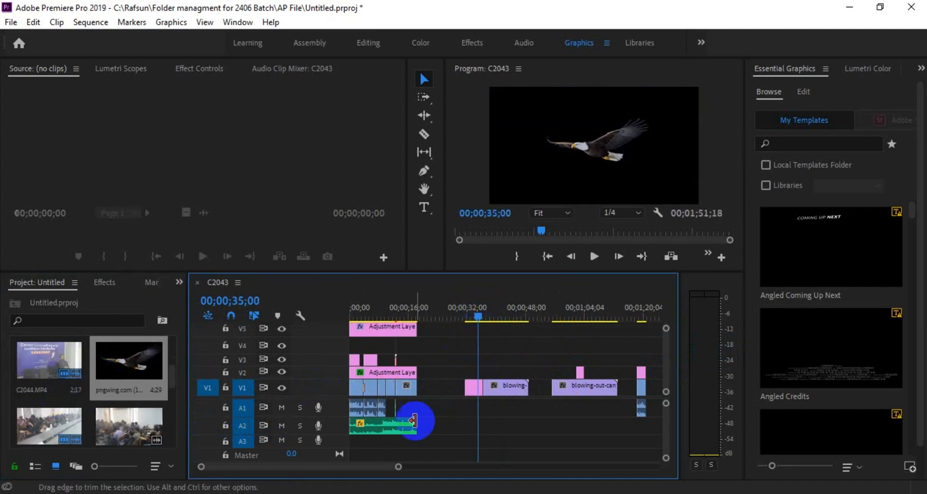
key(space)
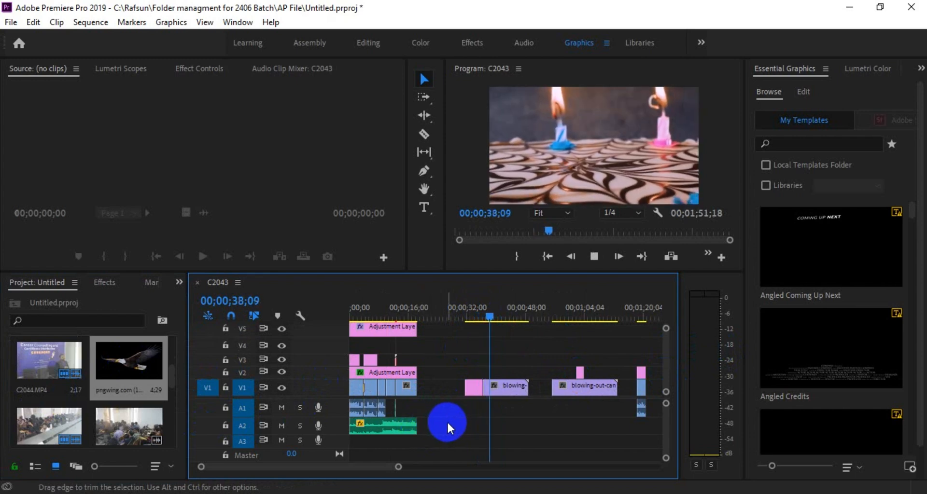
Scale the first blowing-out-candles clip to the frame size and play the cut from the eagle image twice.
right_click(506, 392)
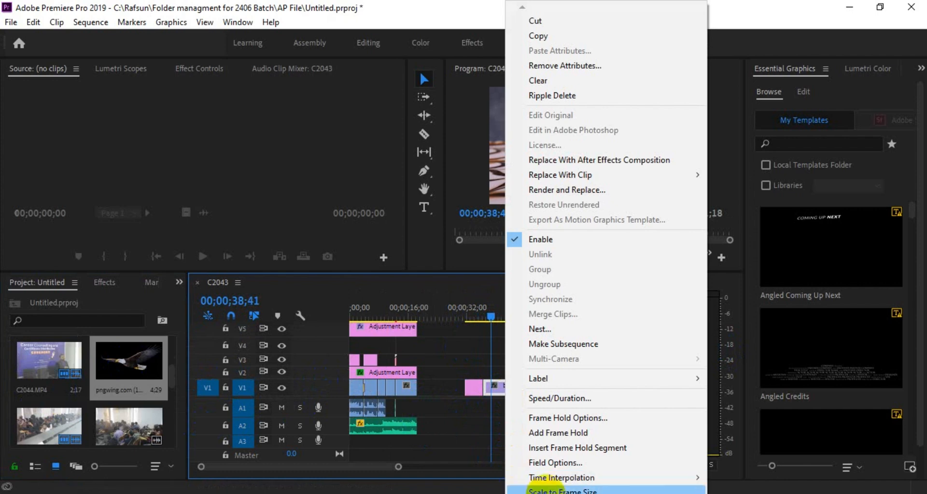
click(558, 488)
click(476, 314)
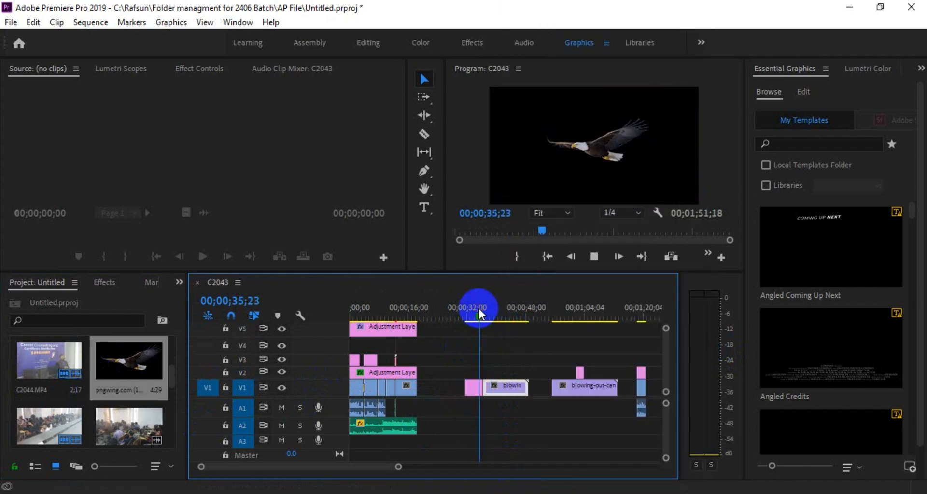
key(space)
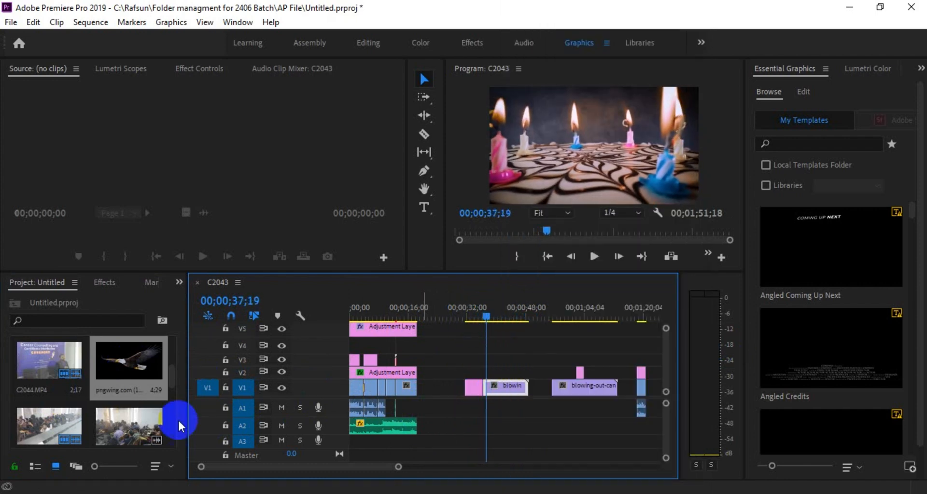
drag(484, 309, 481, 307)
key(space)
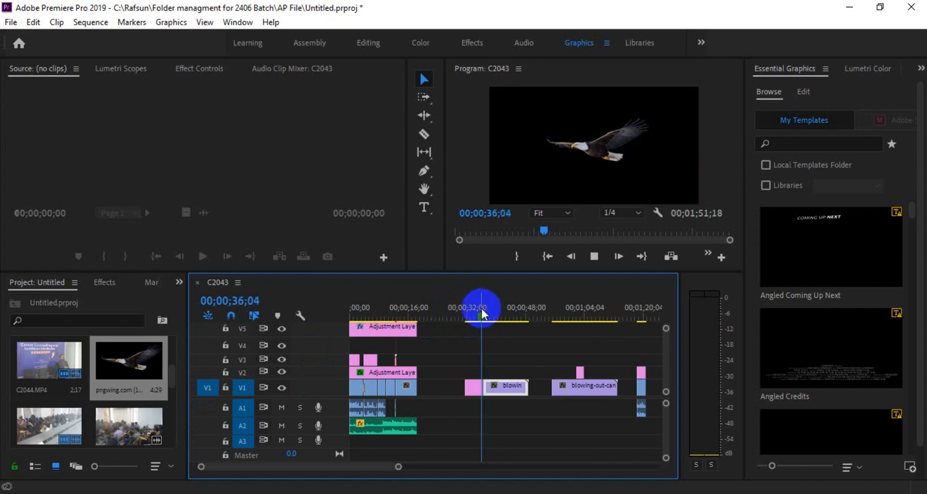
key(space)
Apply the Wipe transition between the eagle image and the blowing-out-candles clip on V1 and preview it twice.
click(109, 283)
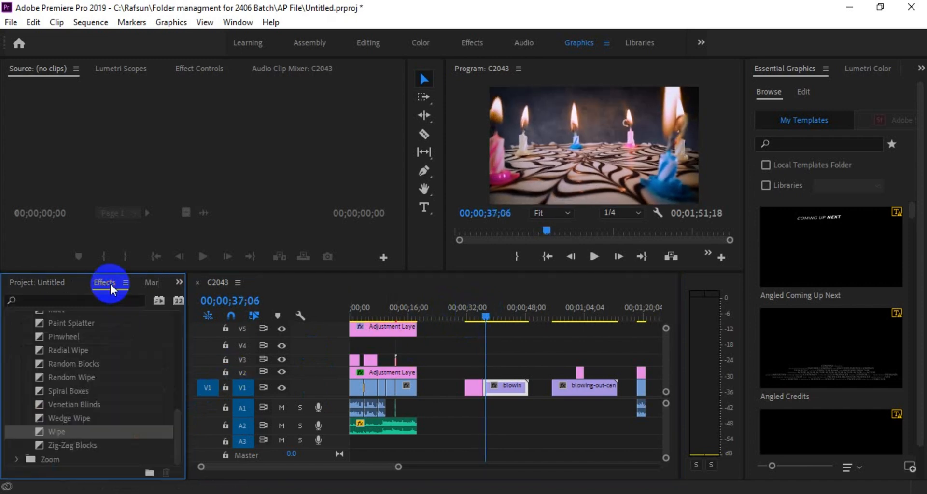
drag(86, 438, 485, 390)
click(482, 304)
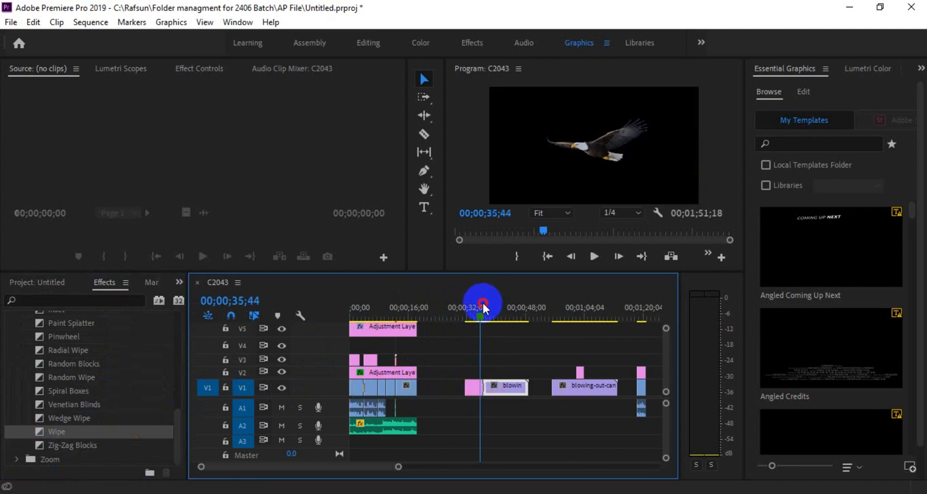
key(space)
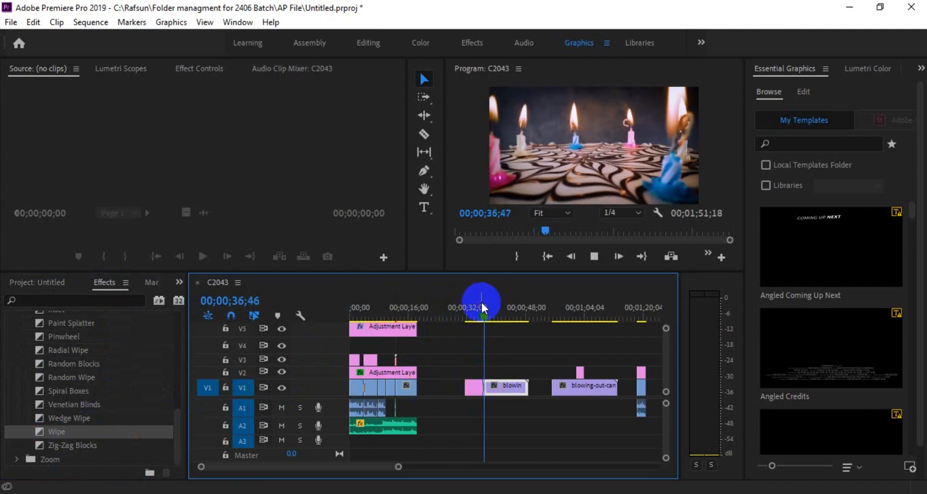
click(482, 304)
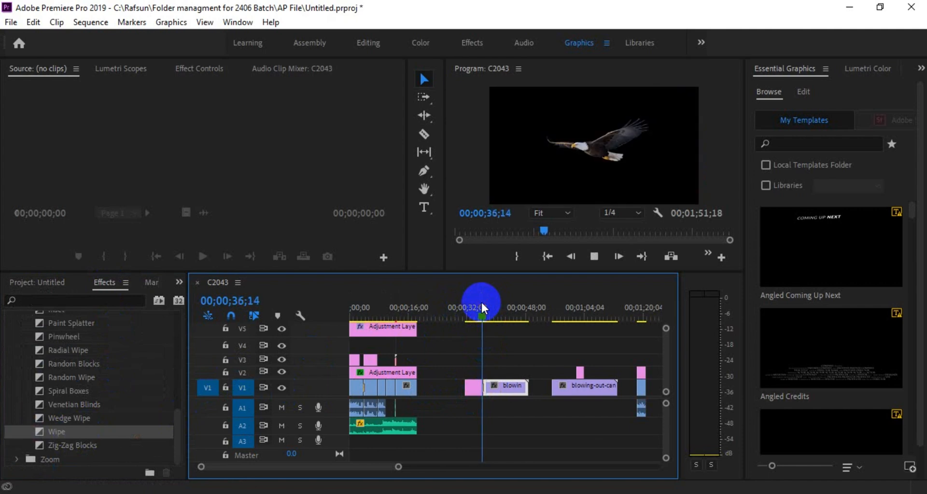
key(space)
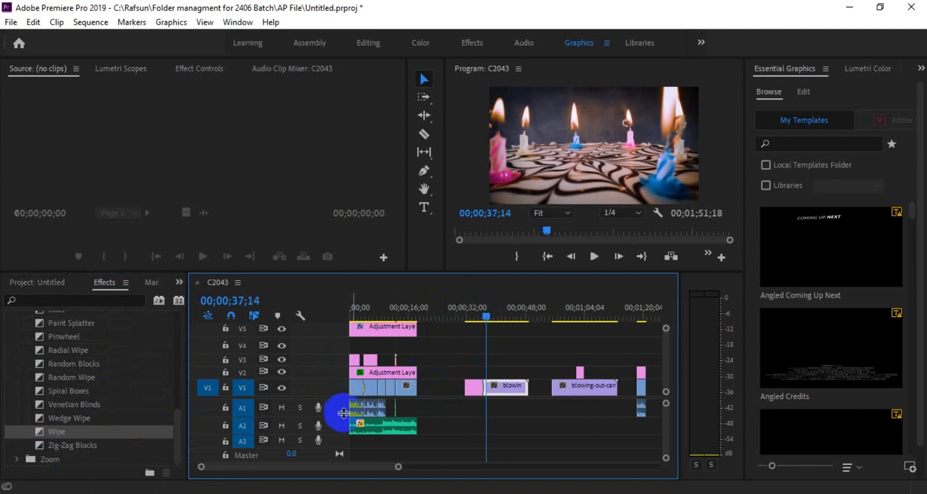
Delete the Wipe transition between the eagle image and the blowing-out-candles clip and position the playhead at 00;00;36;04.
drag(400, 467, 356, 468)
click(495, 392)
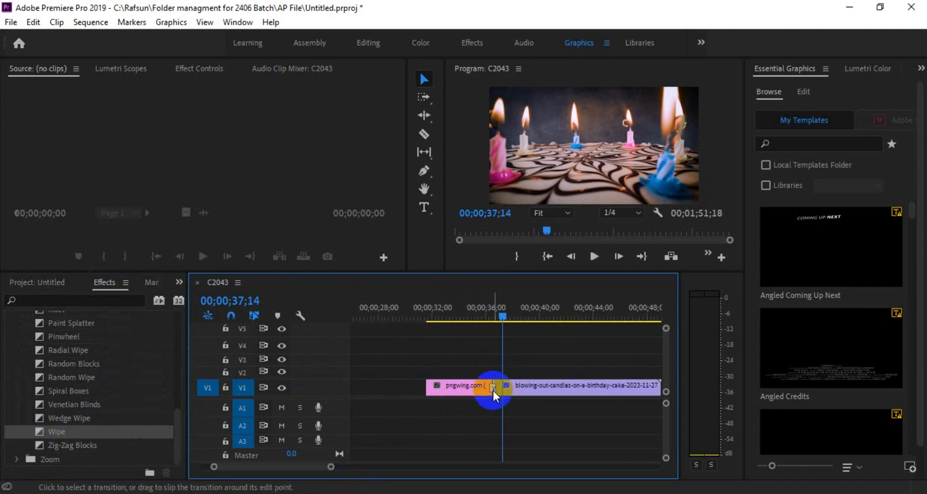
key(Delete)
click(485, 317)
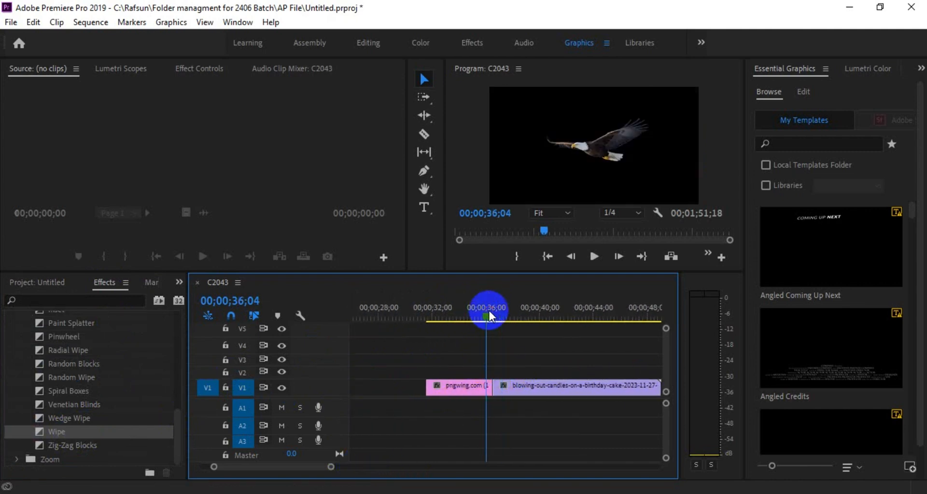
Apply the Wipe transition again to the V1 cut between the eagle image and the blowing-out-candles clip.
drag(328, 467, 349, 469)
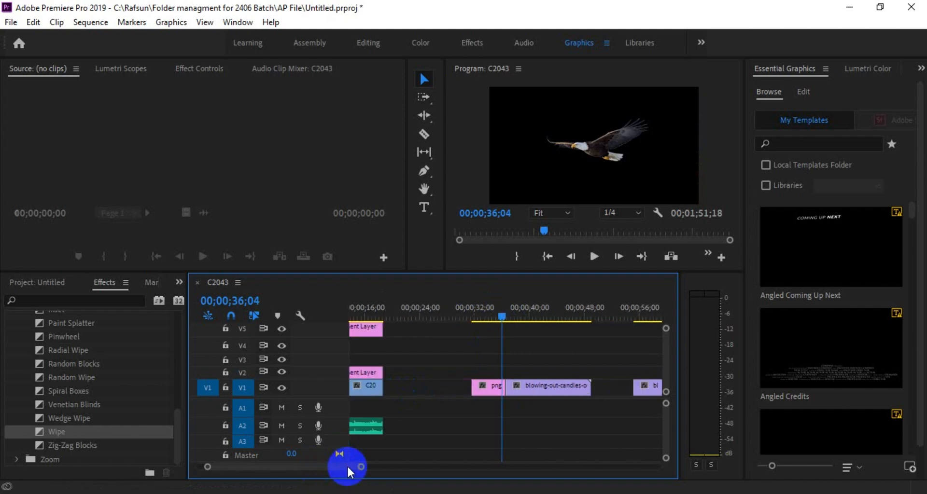
drag(347, 465, 323, 463)
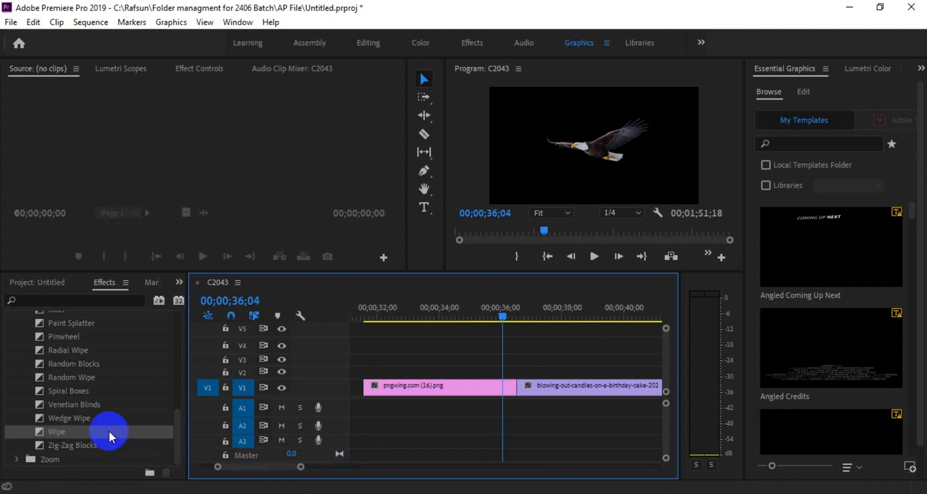
drag(62, 430, 519, 386)
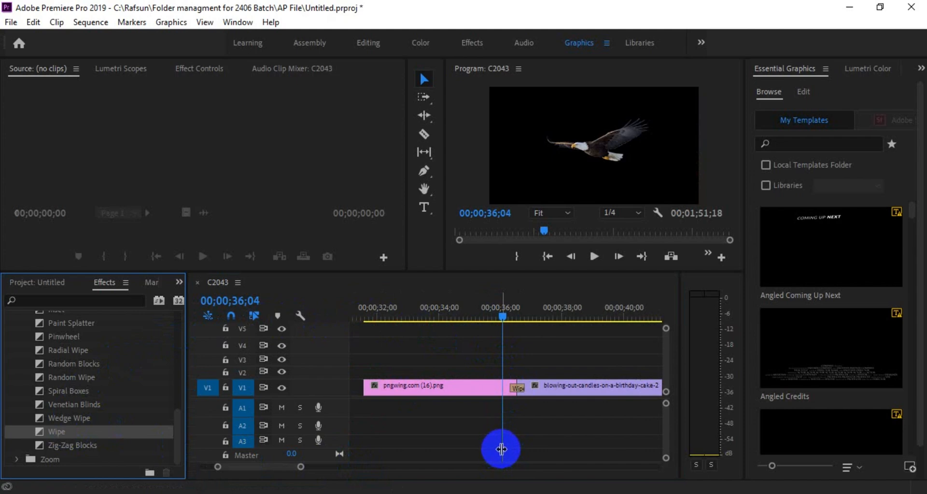
click(463, 392)
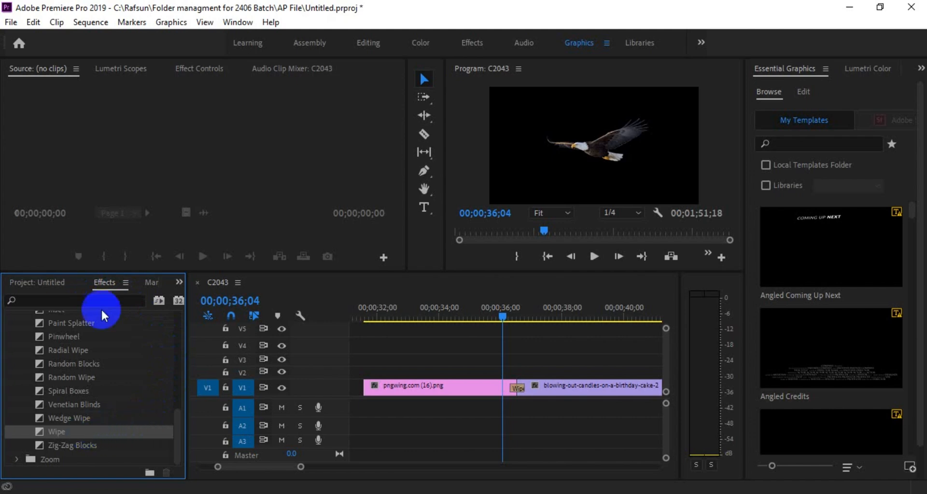
click(450, 386)
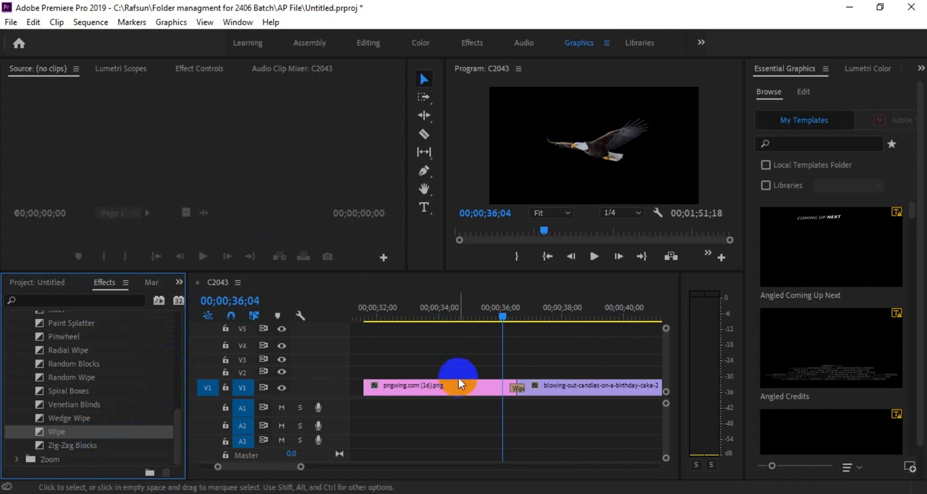
click(519, 388)
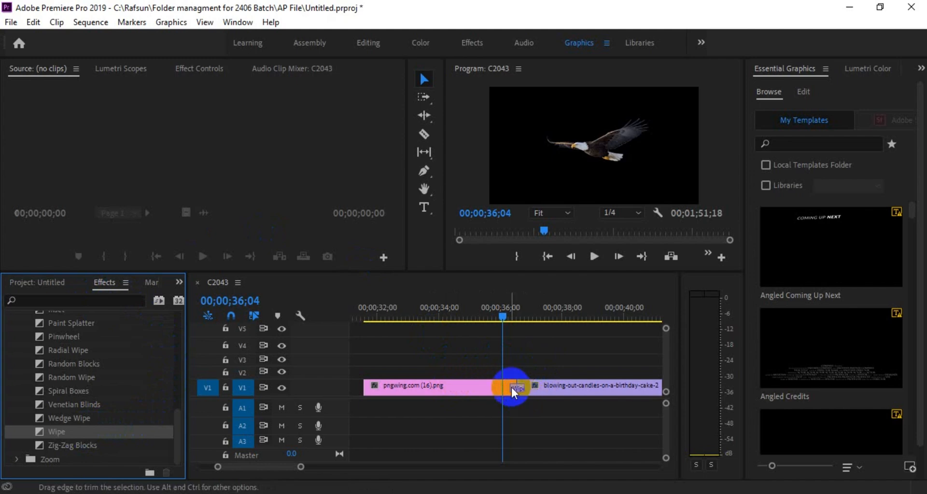
click(507, 385)
click(511, 384)
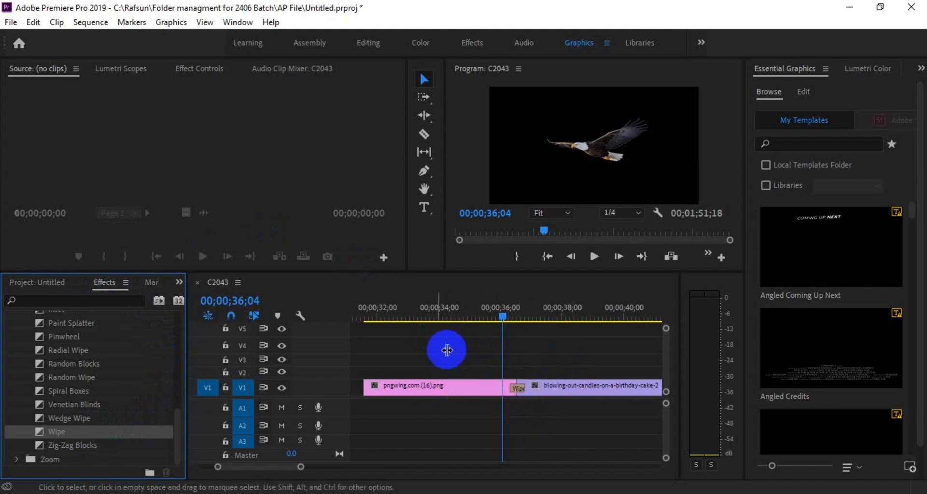
click(413, 379)
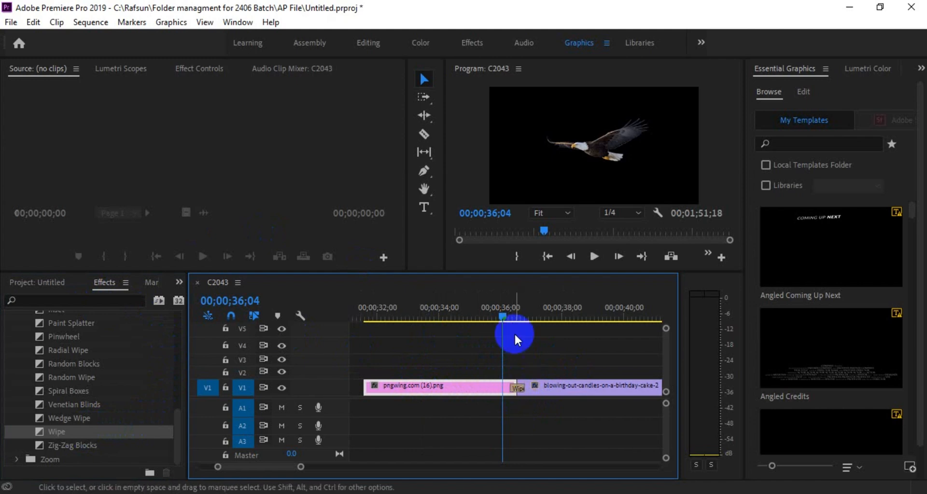
Preview the reapplied Wipe by scrubbing to 00;00;36;33 and playing the cut from about 00;00;36;00.
drag(505, 314, 518, 337)
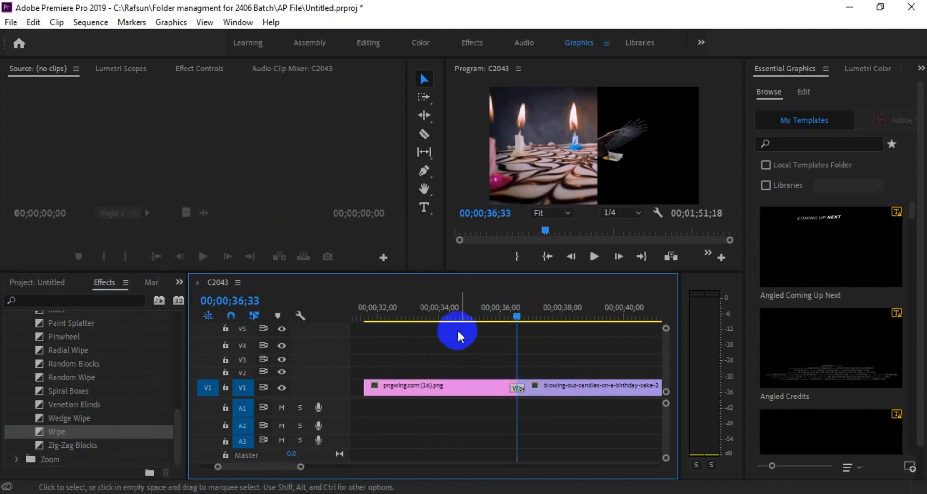
click(501, 313)
key(space)
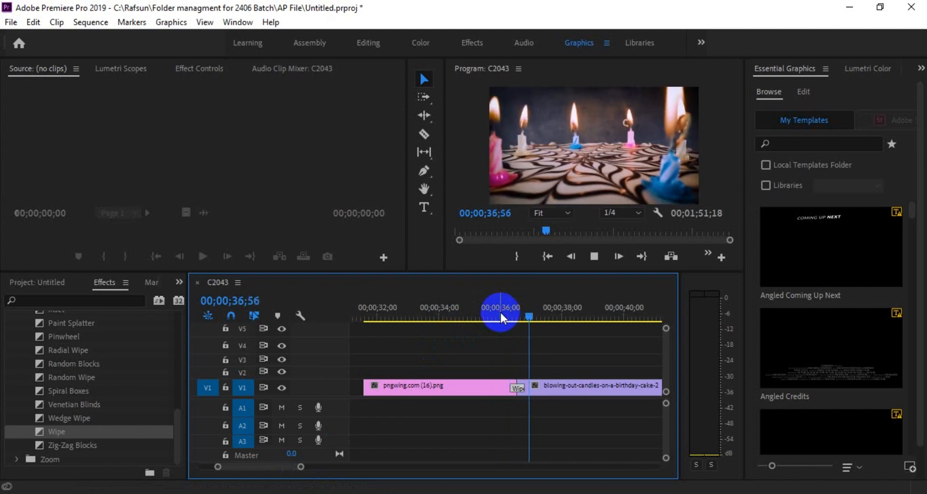
click(497, 313)
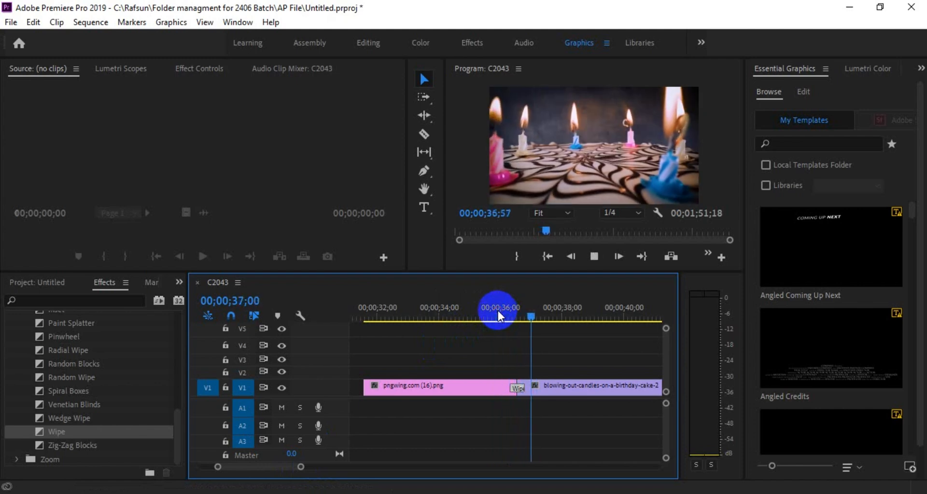
drag(505, 314, 519, 313)
Lengthen the Wipe transition on both sides of the cut so it ends just before 00;00;38;00, and play it.
click(301, 467)
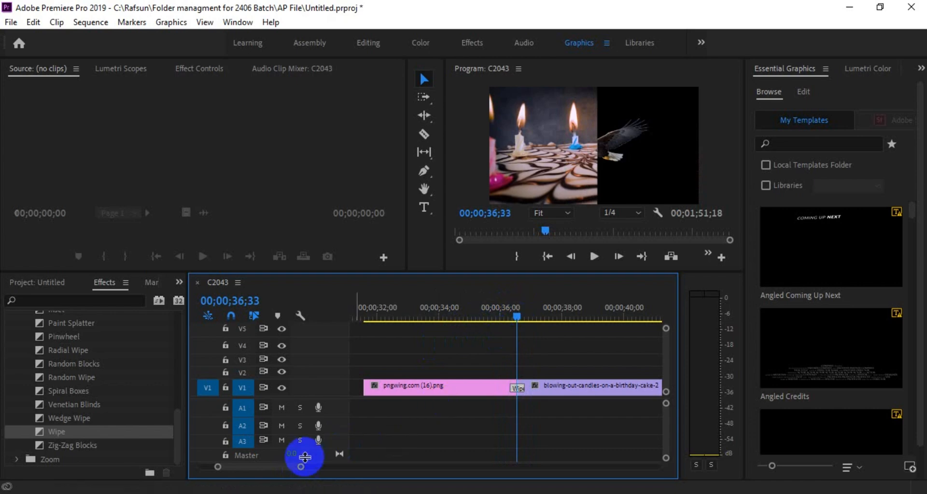
drag(303, 467, 284, 467)
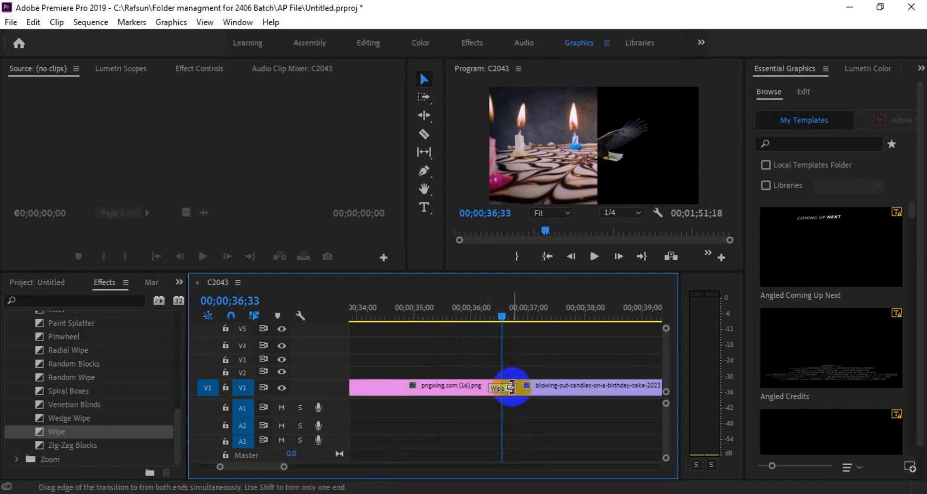
drag(512, 387, 558, 390)
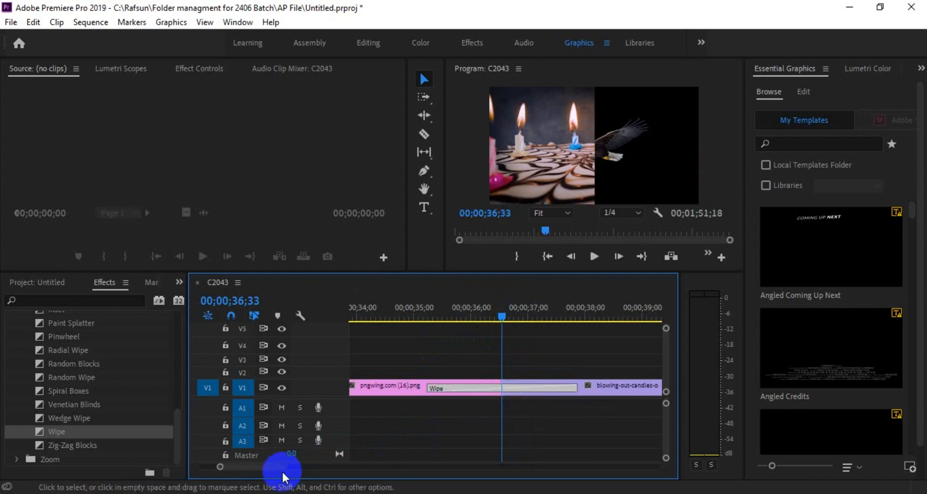
drag(276, 468, 333, 468)
click(485, 300)
key(space)
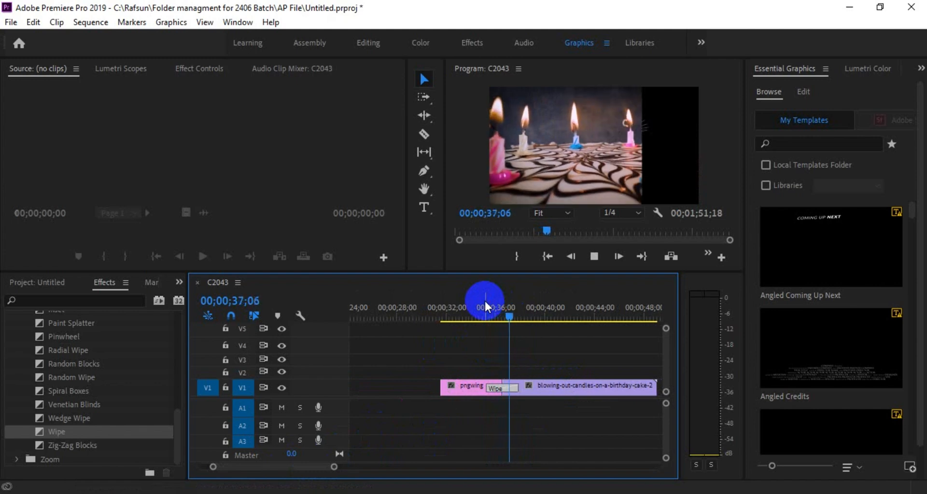
key(space)
Extend the Wipe transition further so it ends just before 00;00;40;00, and play it from about 00;00;32;30.
drag(517, 389, 536, 384)
click(454, 300)
key(space)
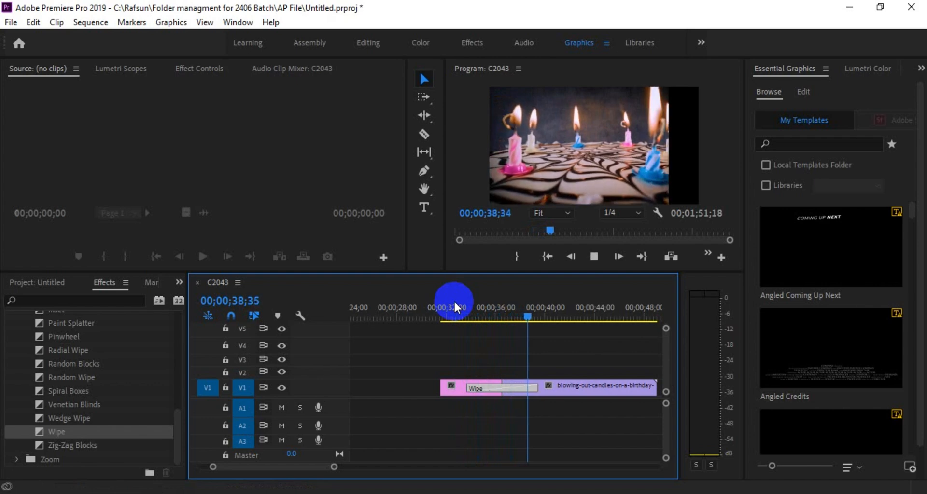
key(space)
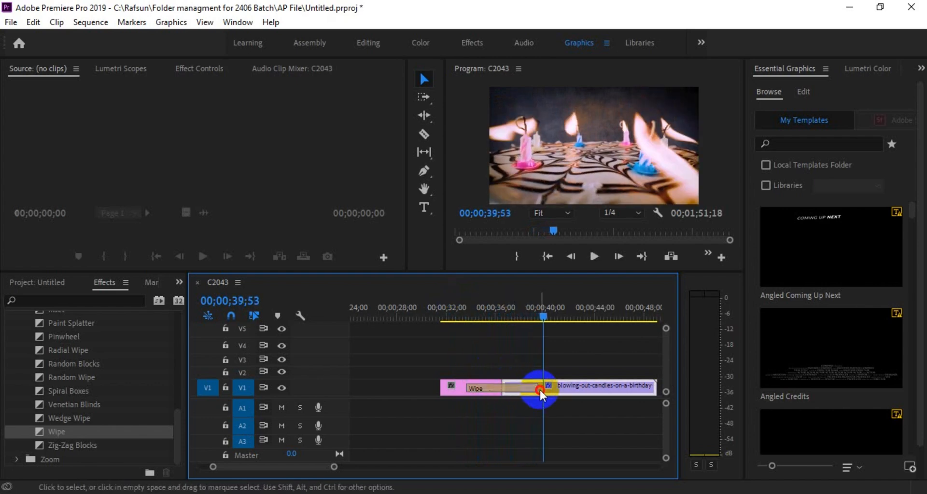
Shorten the Wipe transition to a duration of about 00;00;01;40 and play the cut.
drag(534, 388, 504, 388)
click(486, 309)
key(space)
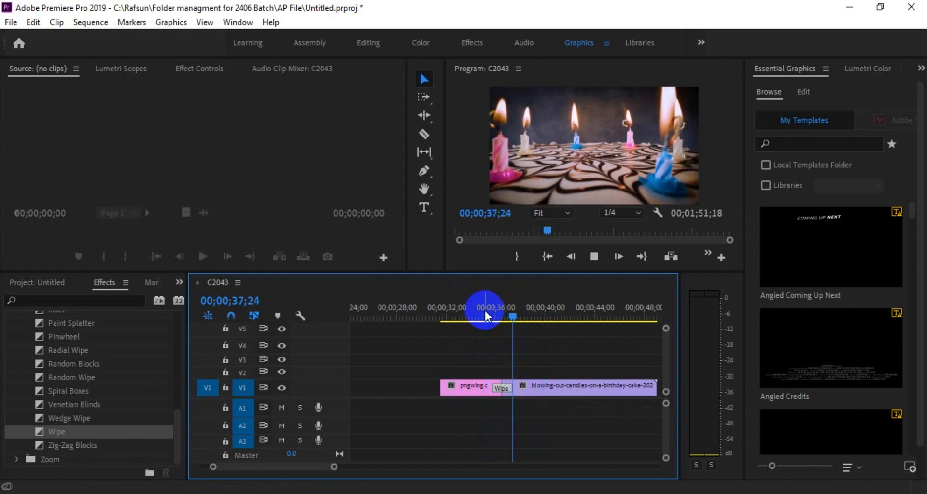
key(space)
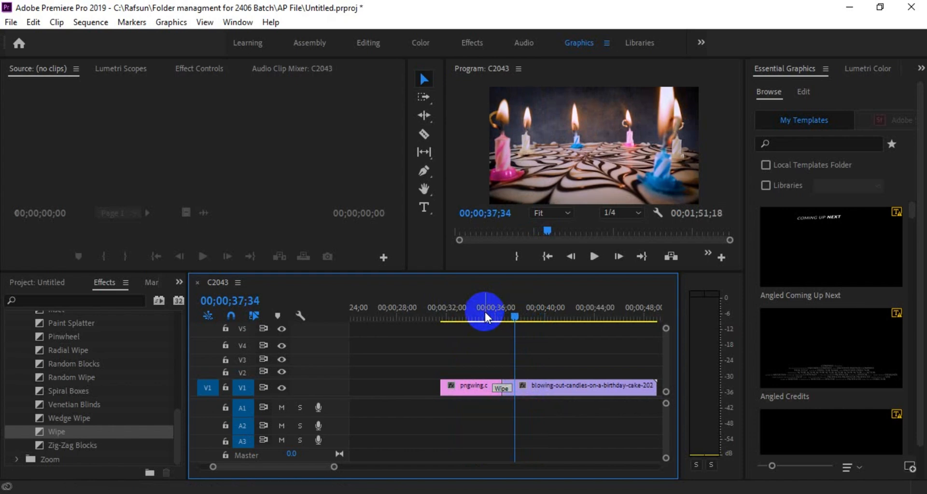
key(ctrl+s)
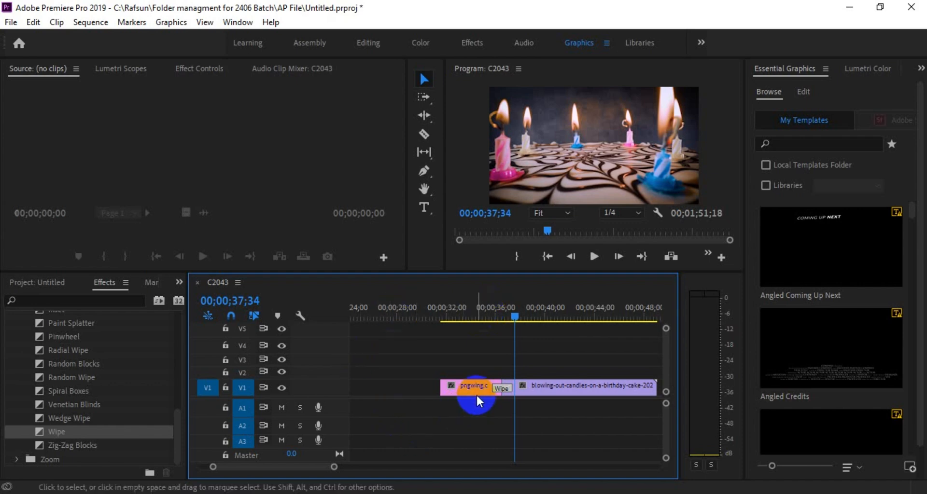
Place the playhead at 00;00;36;07 within the Wipe transition and inspect its Set Transition Duration dialog.
click(499, 309)
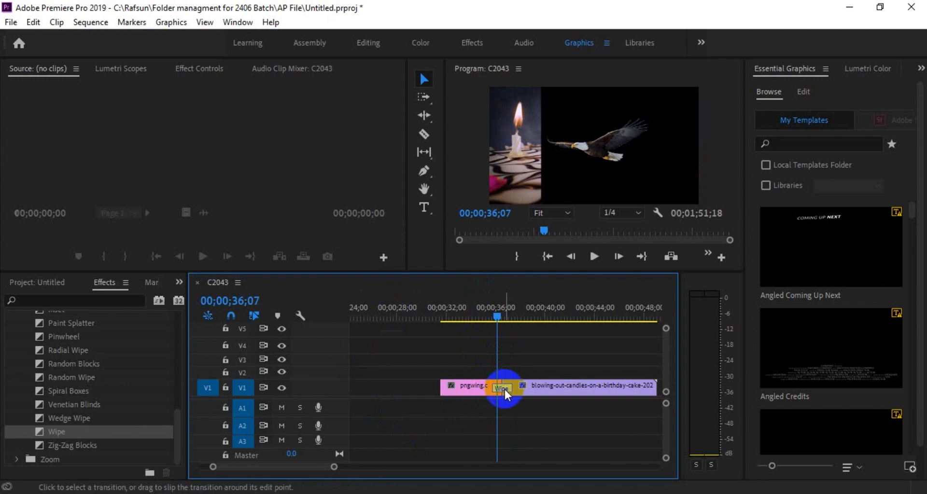
double_click(503, 389)
click(548, 217)
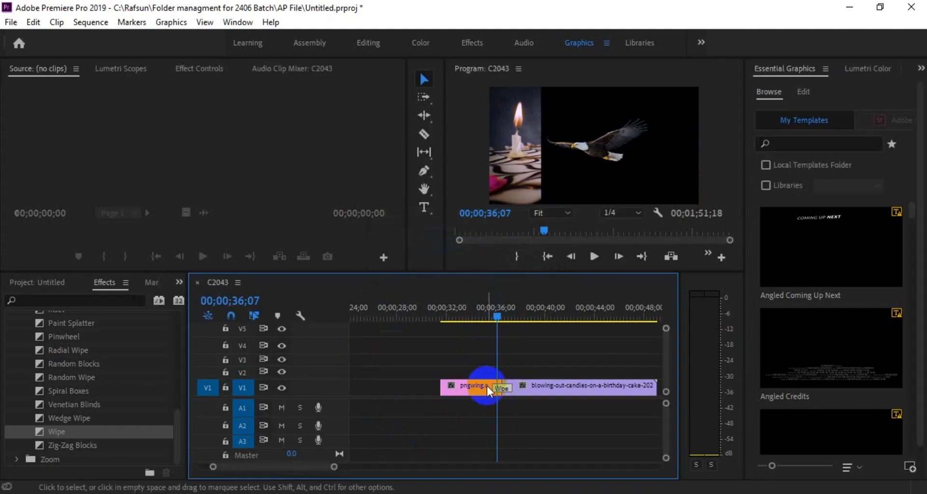
double_click(503, 390)
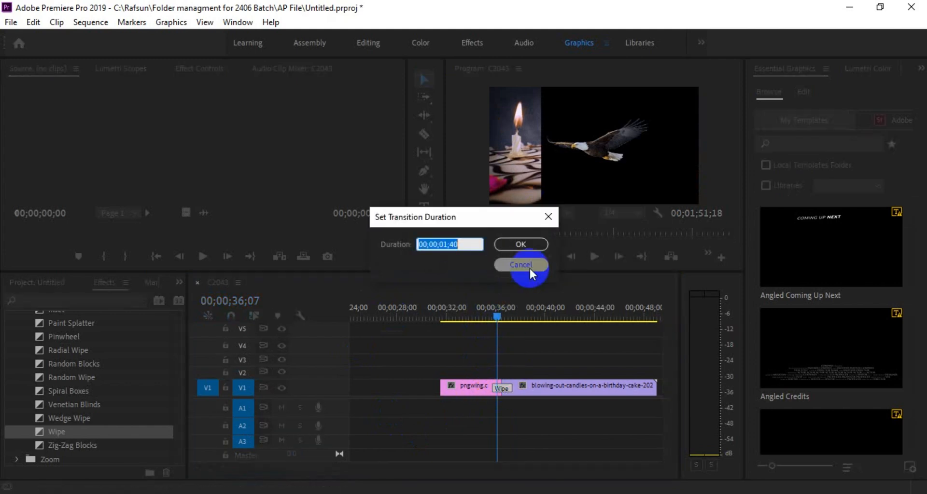
click(531, 244)
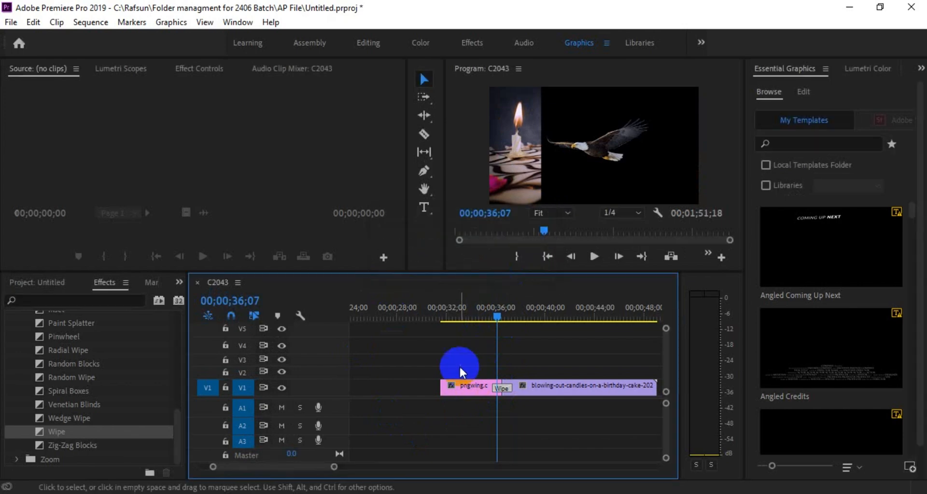
double_click(499, 389)
click(455, 250)
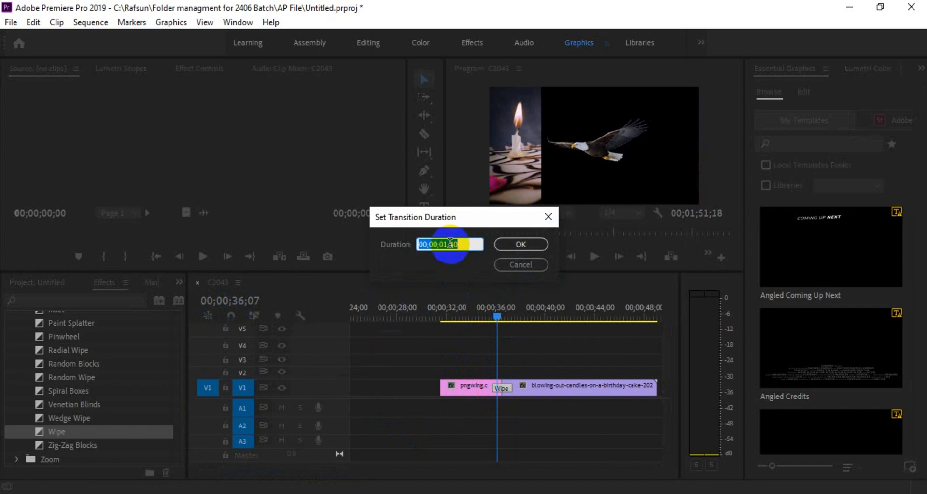
click(472, 240)
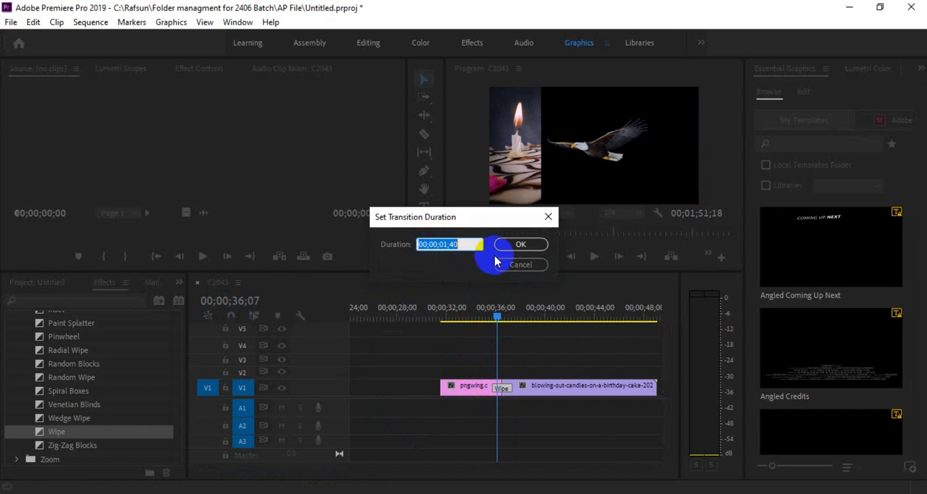
click(549, 218)
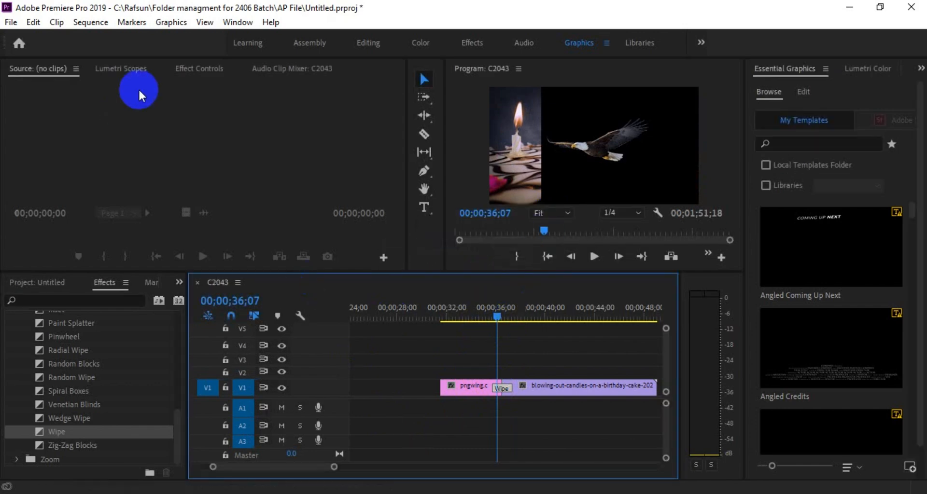
Show the Wipe transition's settings in Effect Controls and look over its duration, alignment, start/end and border options.
click(182, 69)
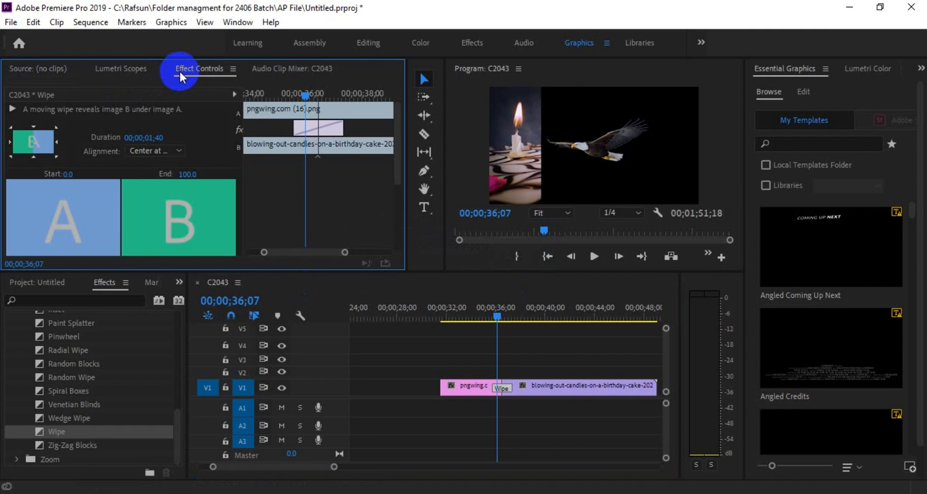
click(500, 388)
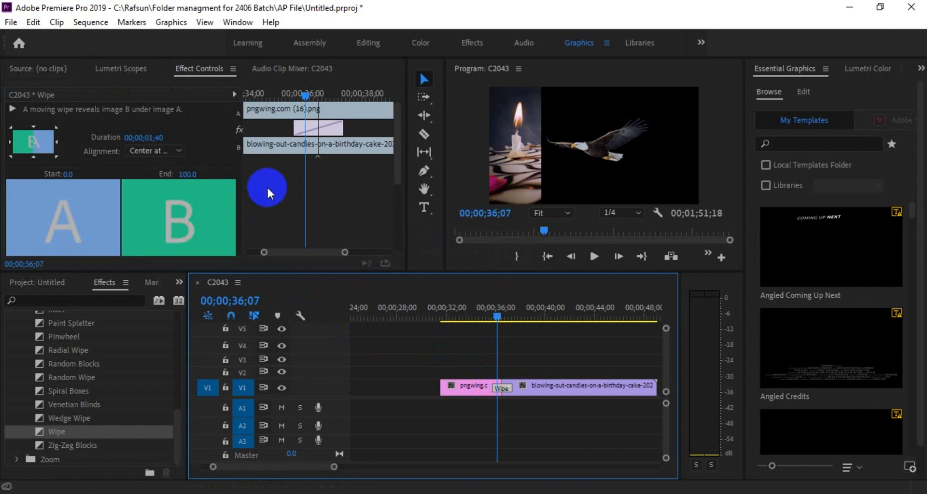
scroll(267, 187, down, 3)
scroll(268, 188, up, 2)
scroll(268, 188, down, 2)
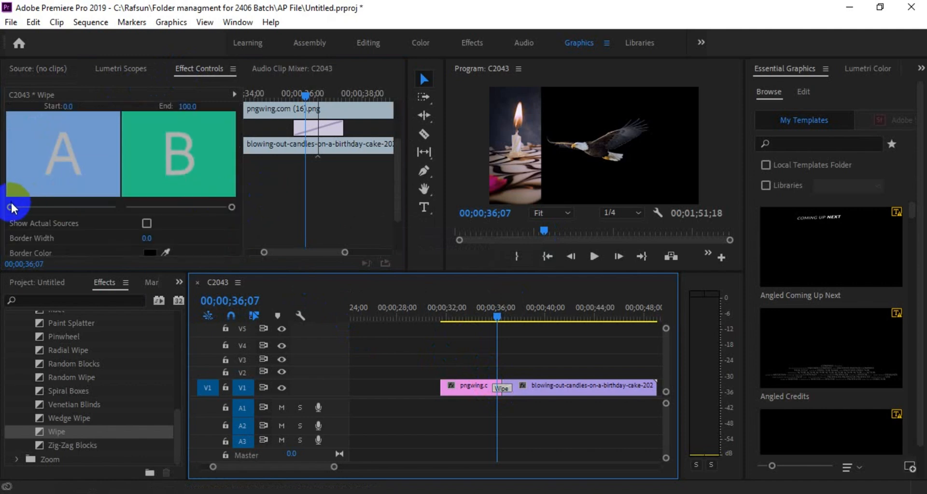
Try raising the Wipe transition's Start value to 34.0 and return it to 0.0.
drag(9, 207, 47, 207)
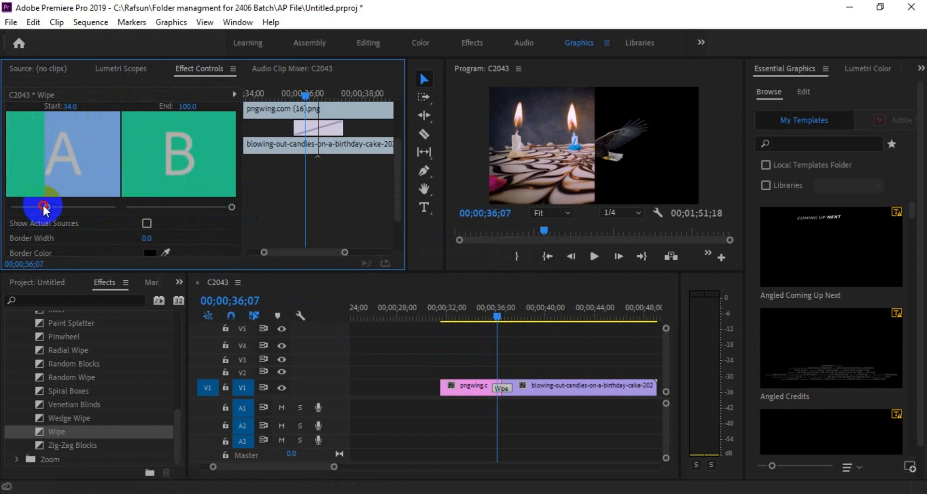
drag(44, 206, 7, 207)
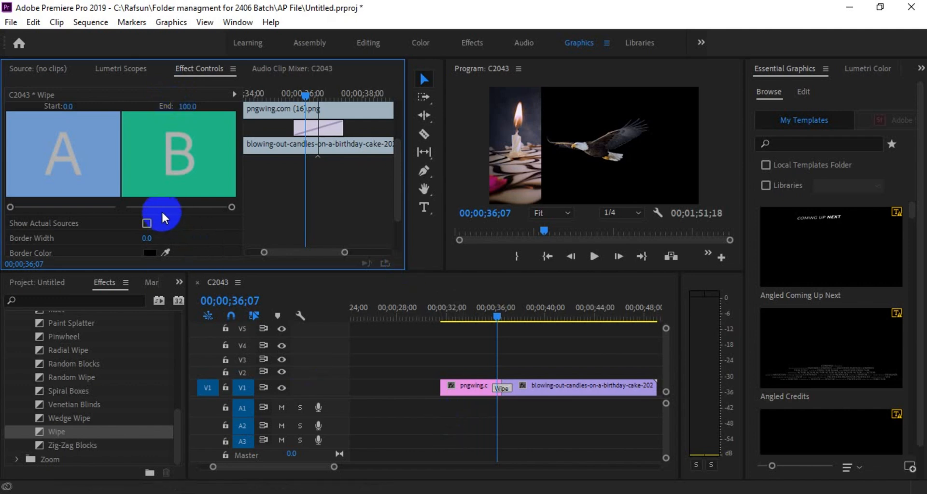
scroll(181, 184, up, 3)
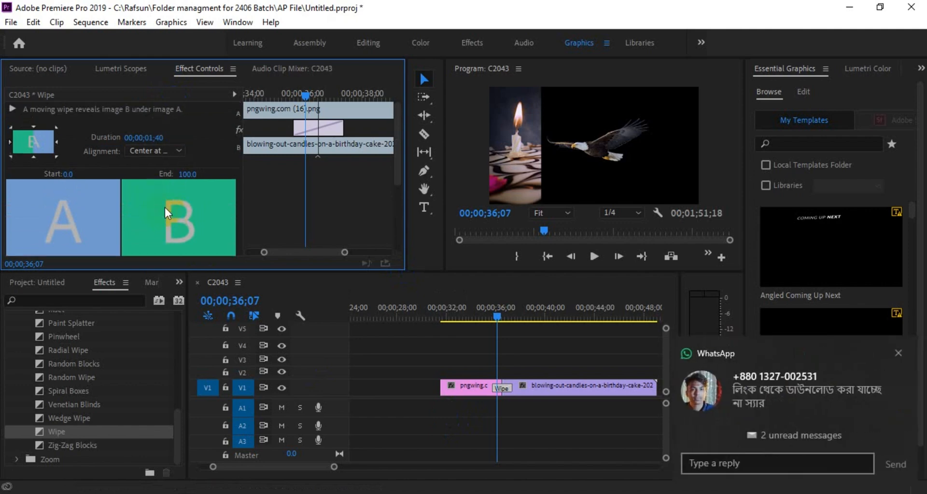
Dismiss the incoming chat notification covering the workspace.
scroll(165, 206, down, 3)
scroll(163, 204, up, 3)
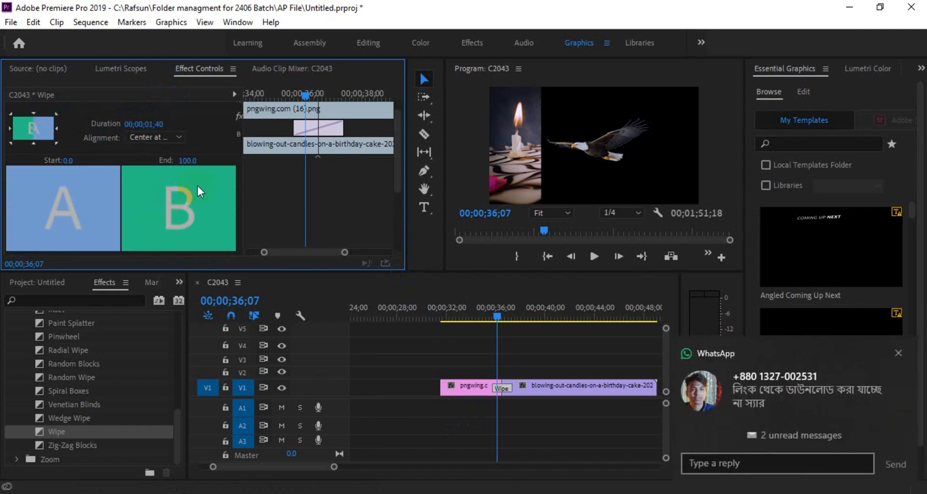
click(898, 354)
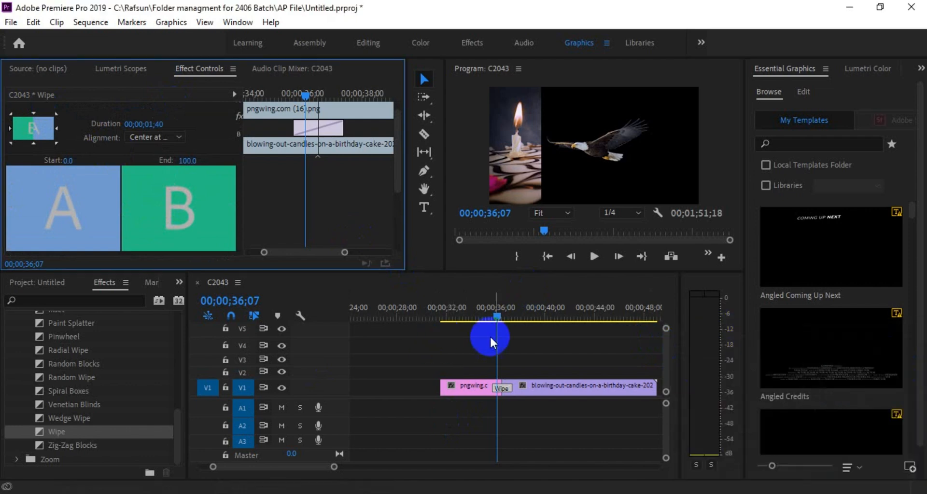
Place the playhead at 00;00;35;30 and delete the Wipe transition between the eagle image and the candle clip.
click(497, 312)
drag(497, 313, 490, 313)
click(118, 66)
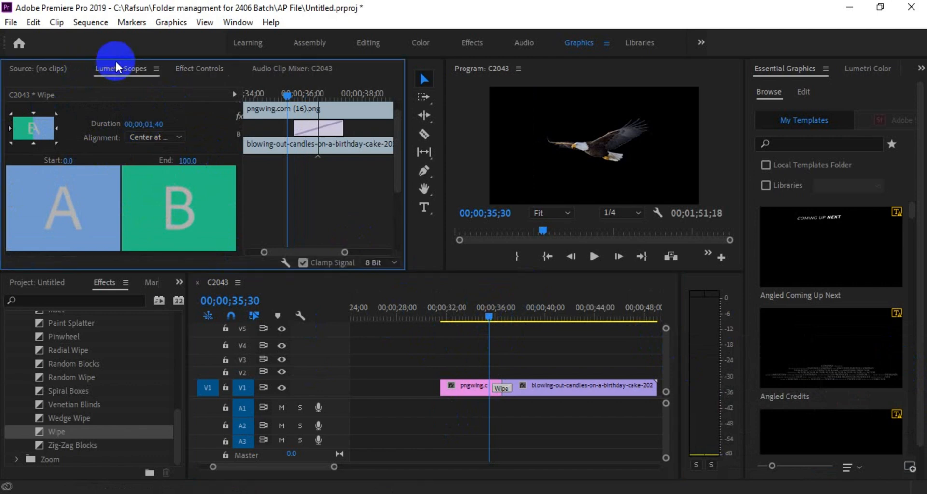
click(423, 367)
click(500, 388)
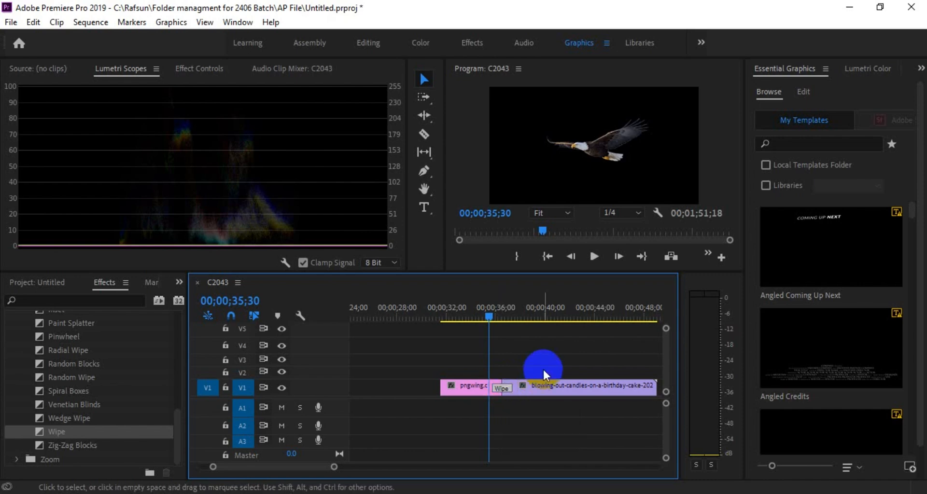
key(Delete)
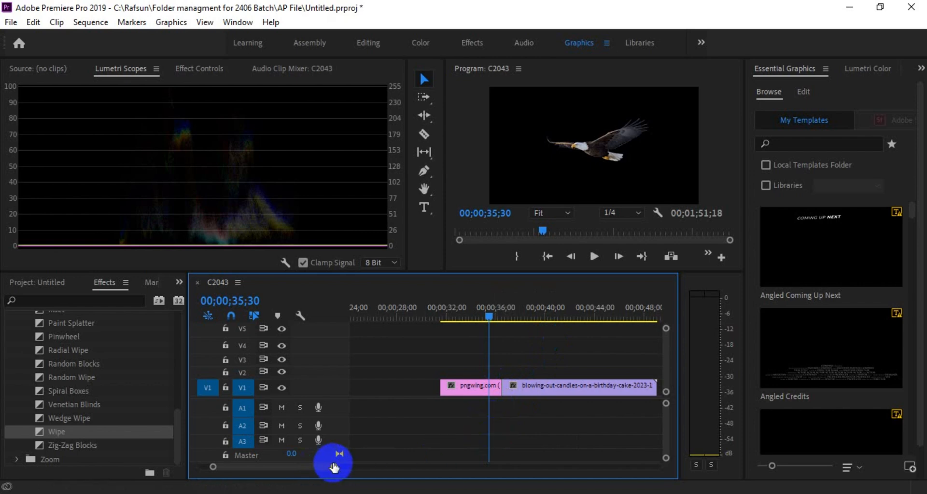
Load the C2046.MP4 clip from the project into the Source monitor.
drag(334, 467, 423, 479)
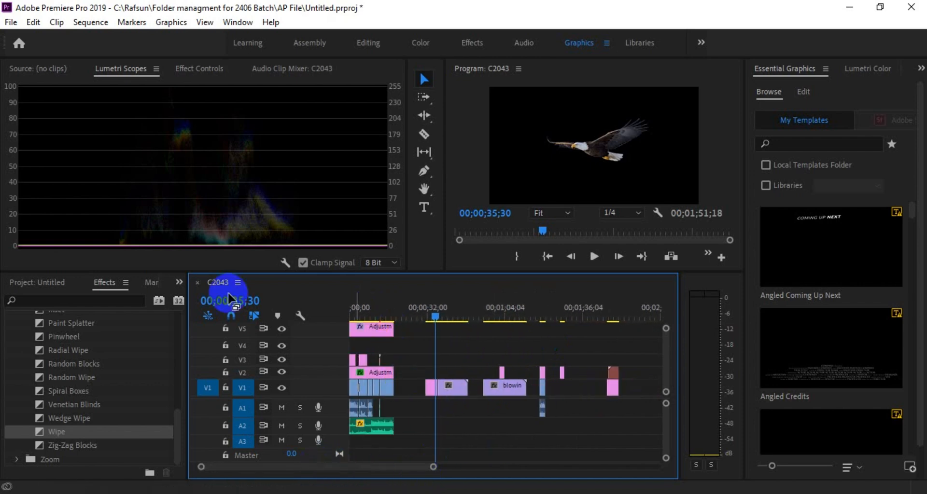
click(39, 282)
scroll(72, 389, down, 1)
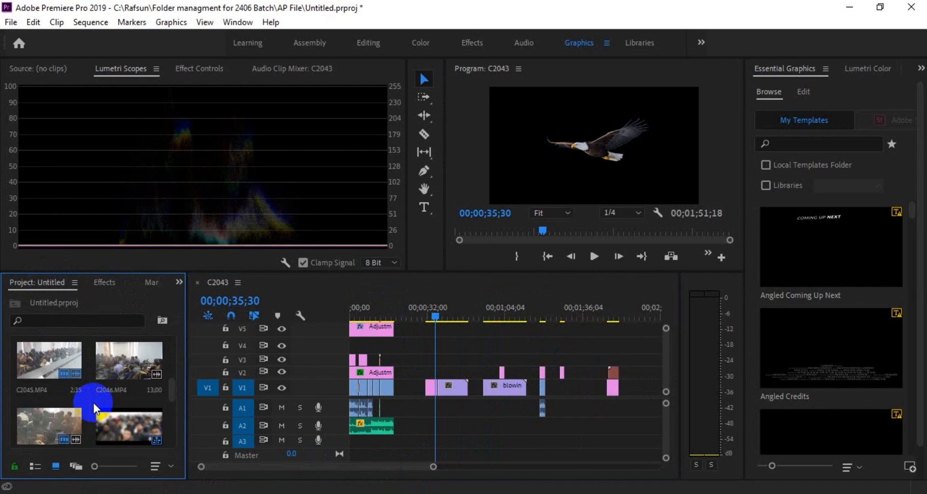
click(124, 365)
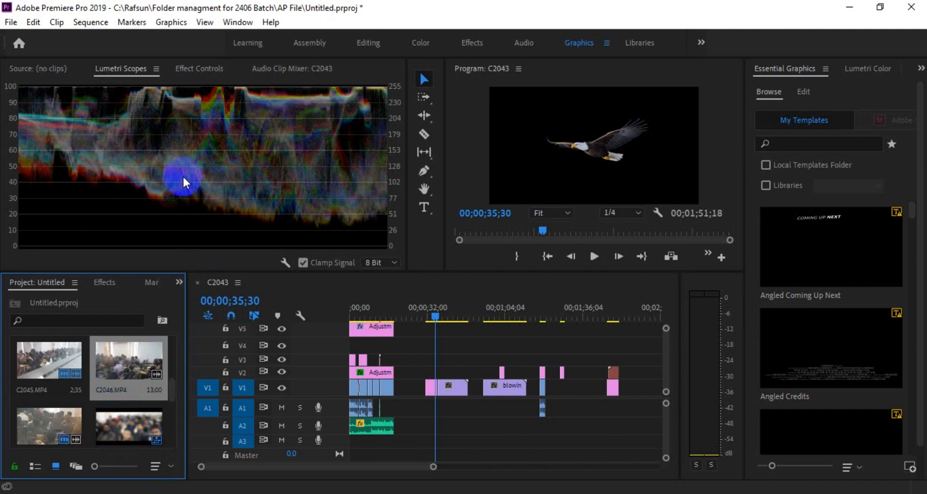
click(43, 68)
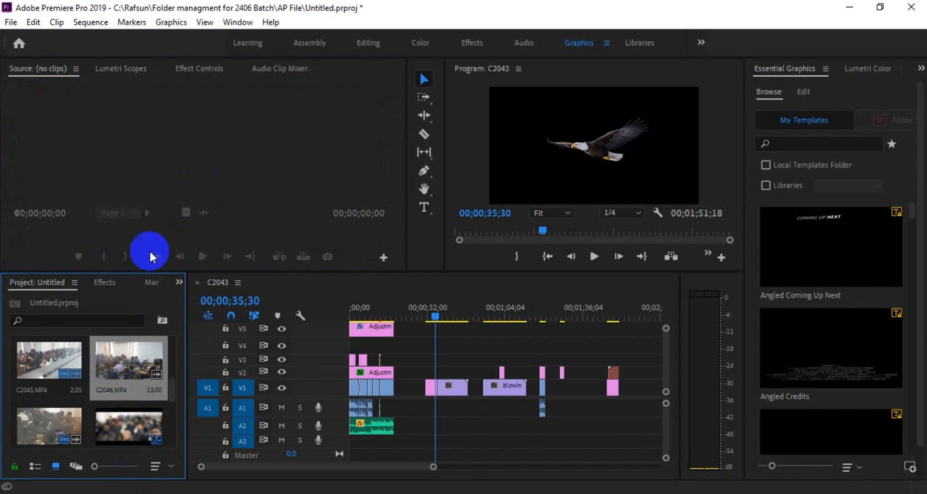
drag(129, 362, 193, 186)
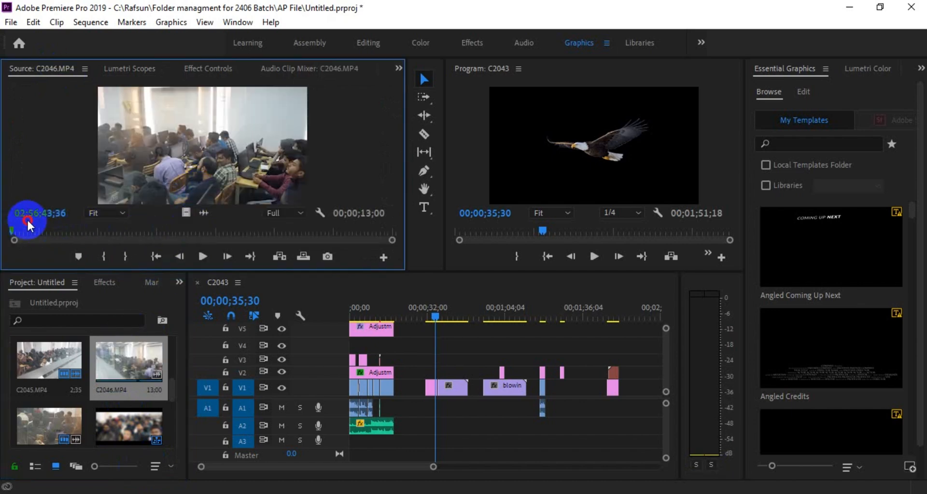
Mark C2046.MP4 from near its start to 02;56;53;44 and place only its video on V1 at about 00;02;40.
mouse_move(28, 225)
mouse_down()
mouse_move(325, 245)
mouse_move(20, 249)
mouse_up()
click(103, 257)
drag(178, 224, 308, 227)
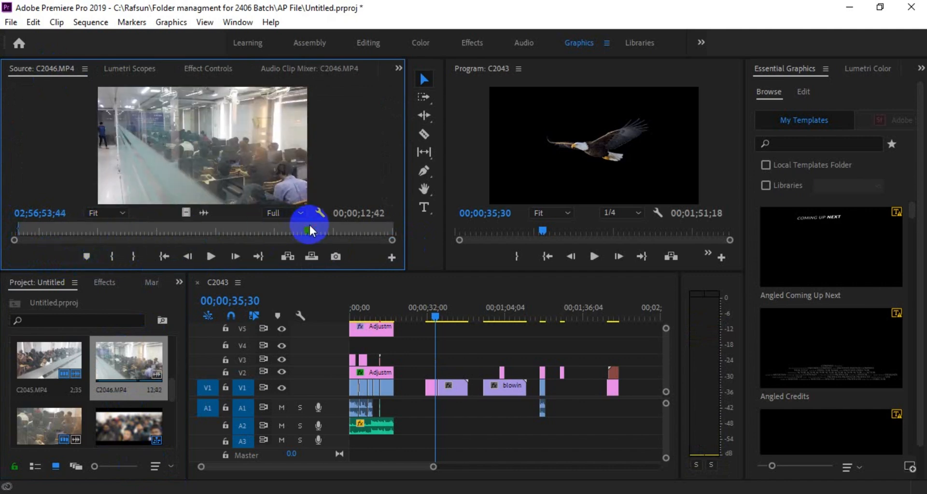
click(134, 257)
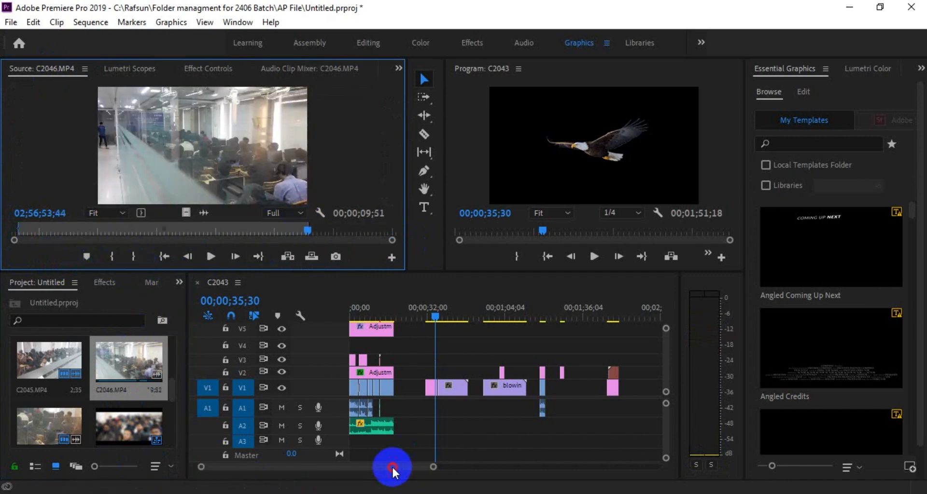
drag(393, 468, 445, 468)
drag(183, 216, 424, 385)
Split the C2046.MP4 clip on V1 at 00;02;44;23.
click(419, 316)
click(479, 467)
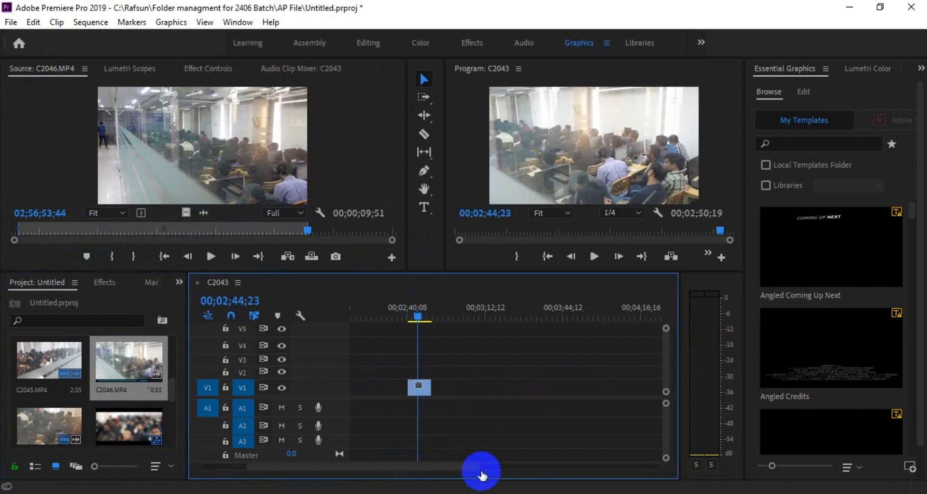
drag(479, 467, 425, 465)
key(c)
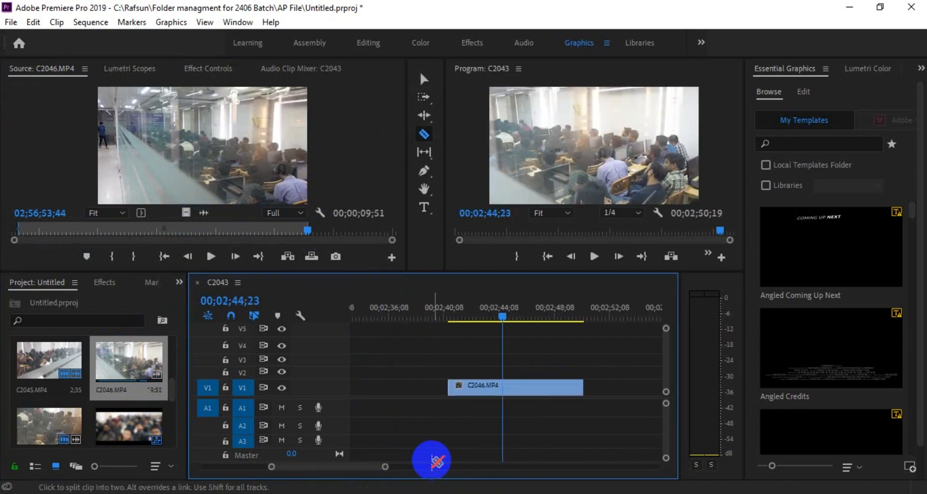
click(502, 385)
key(v)
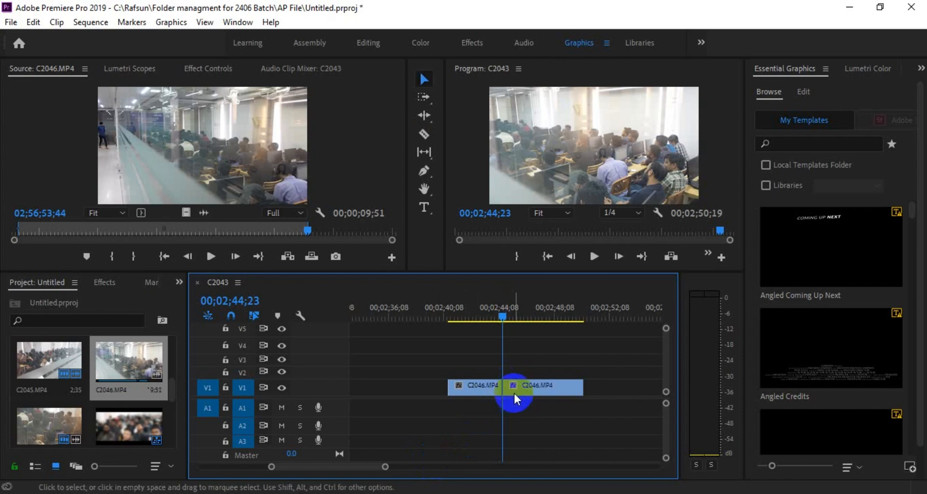
Play across the plain cut between the two C2046.MP4 pieces and place the playhead at 00;02;43;39.
drag(507, 317, 497, 317)
key(space)
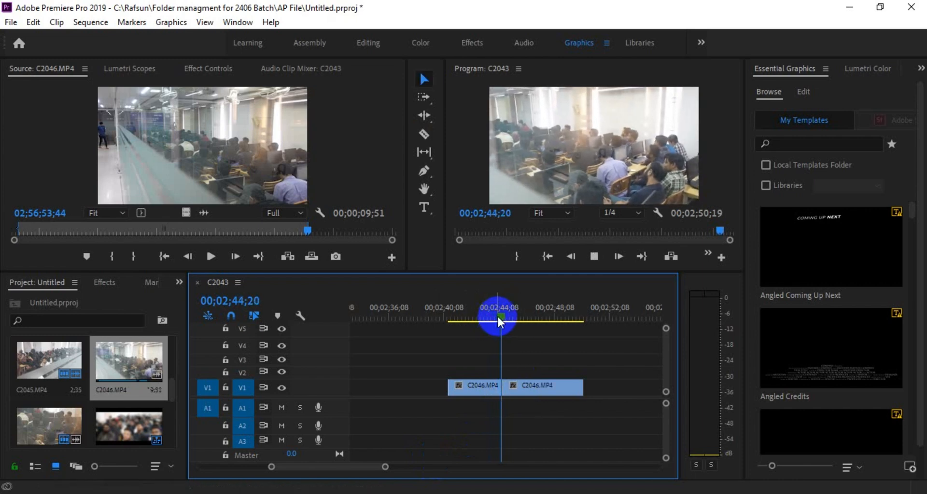
click(493, 314)
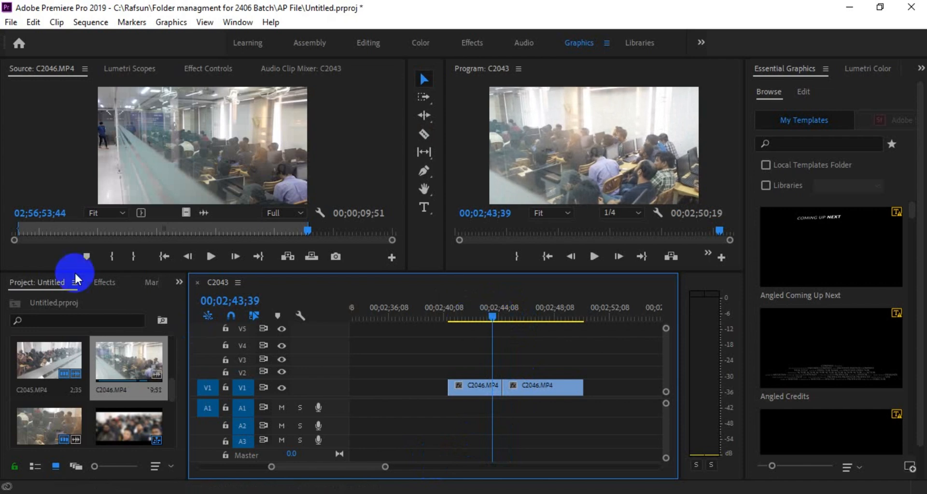
Try the Wipe transition on the cut between the two C2046.MP4 pieces, playing it before removing it.
click(103, 282)
click(73, 432)
drag(72, 432, 500, 387)
key(space)
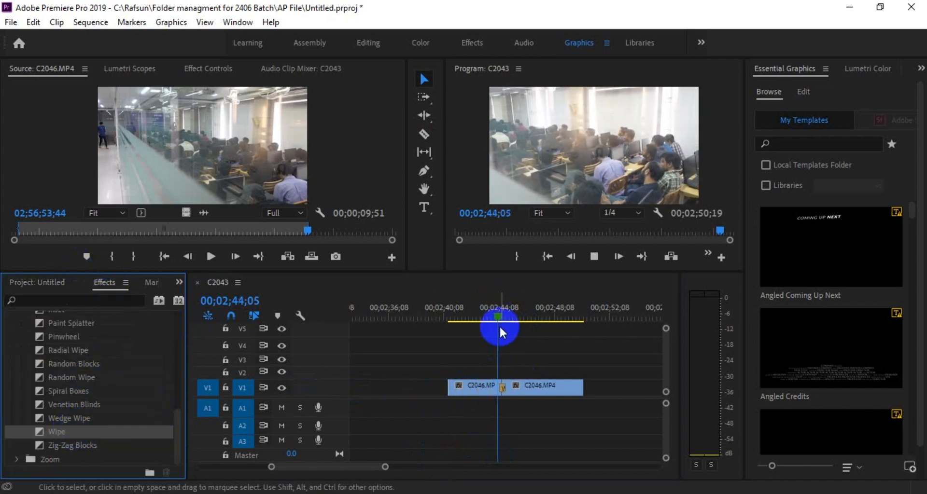
key(space)
click(493, 312)
key(space)
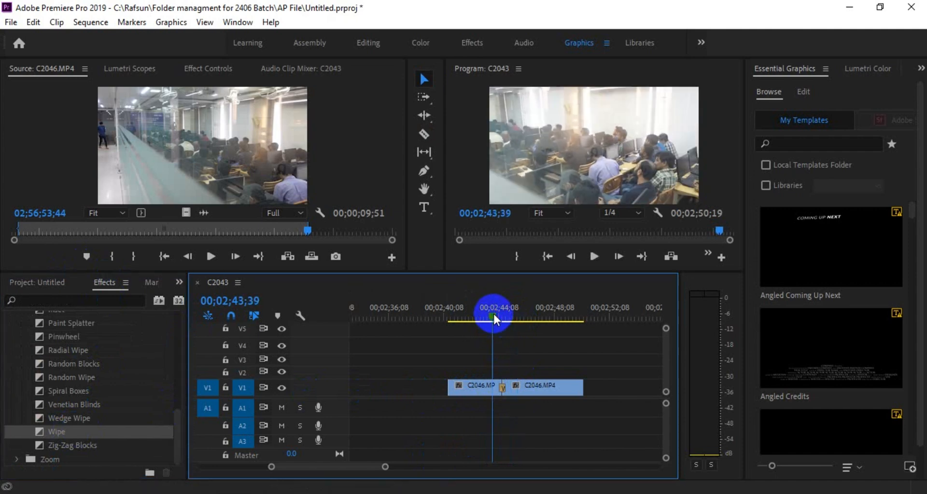
click(491, 314)
key(space)
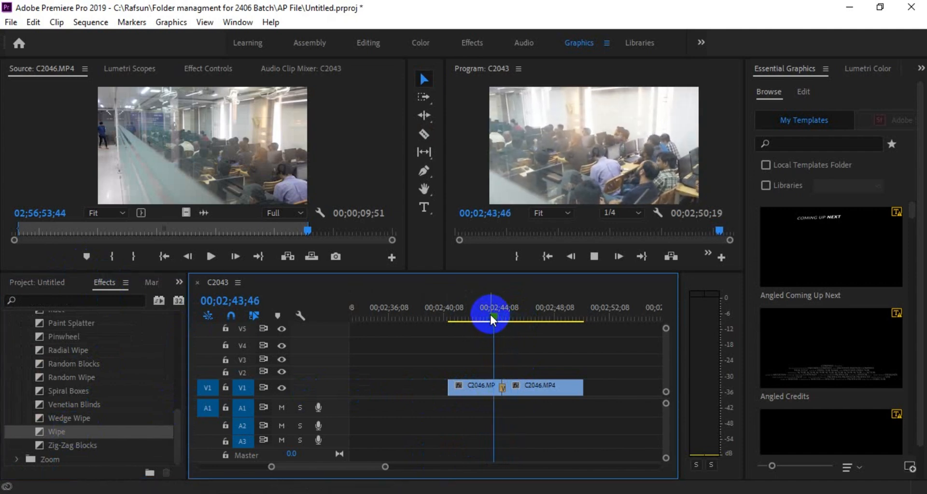
key(space)
click(502, 387)
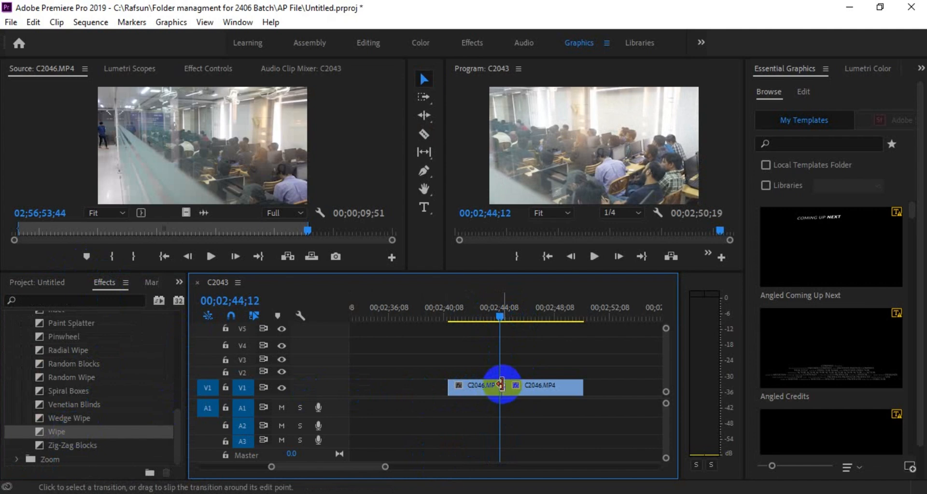
key(Delete)
Try the Dip to Black dissolve on the C2046.MP4 cut, playing it before removing it.
scroll(75, 401, up, 3)
scroll(74, 399, up, 5)
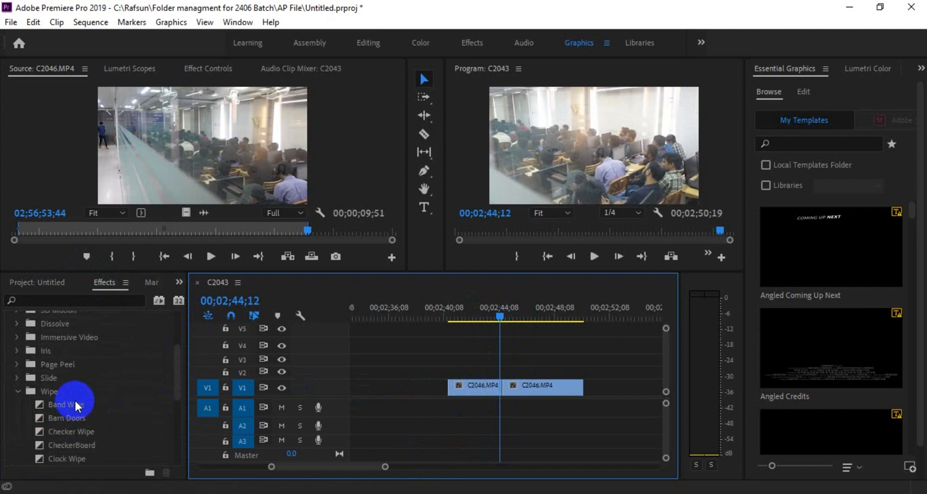
click(17, 336)
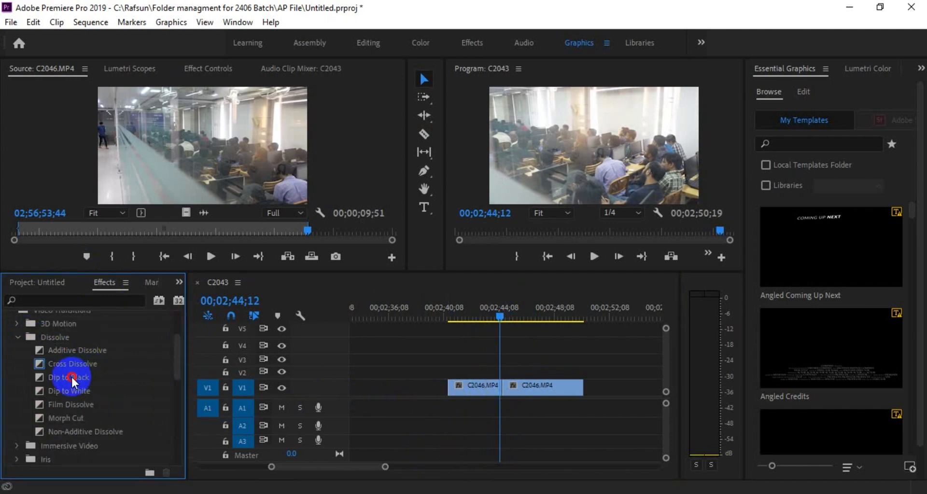
drag(71, 376, 504, 359)
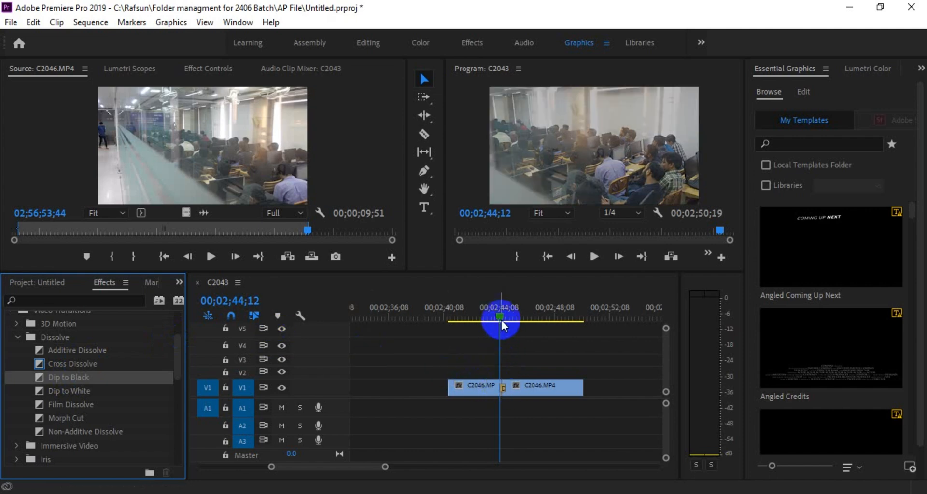
click(494, 317)
key(space)
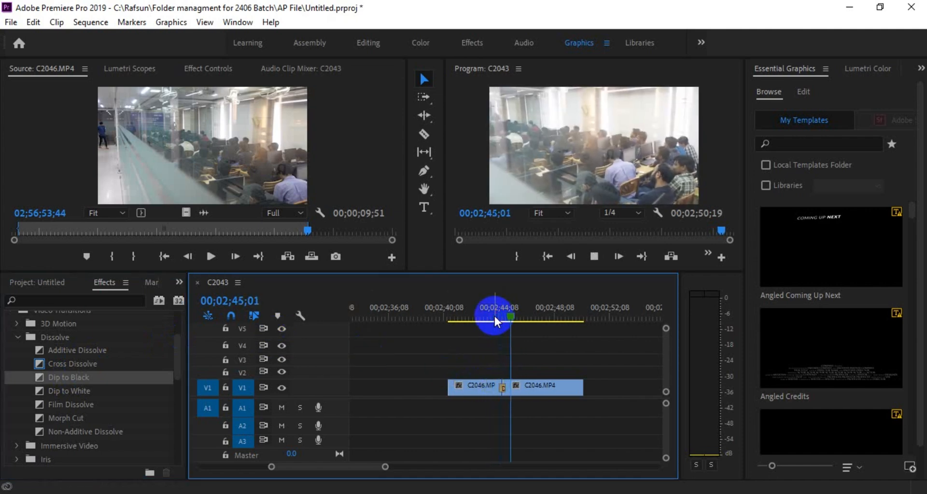
click(488, 312)
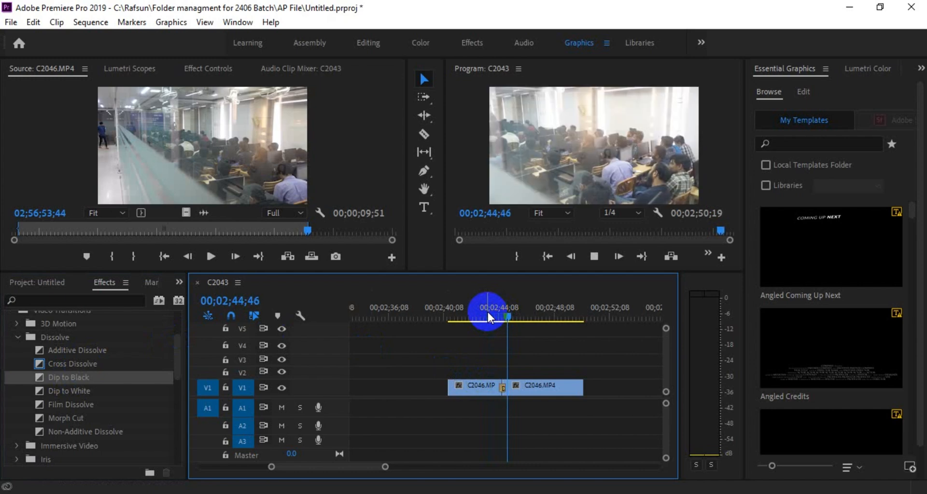
key(space)
click(500, 387)
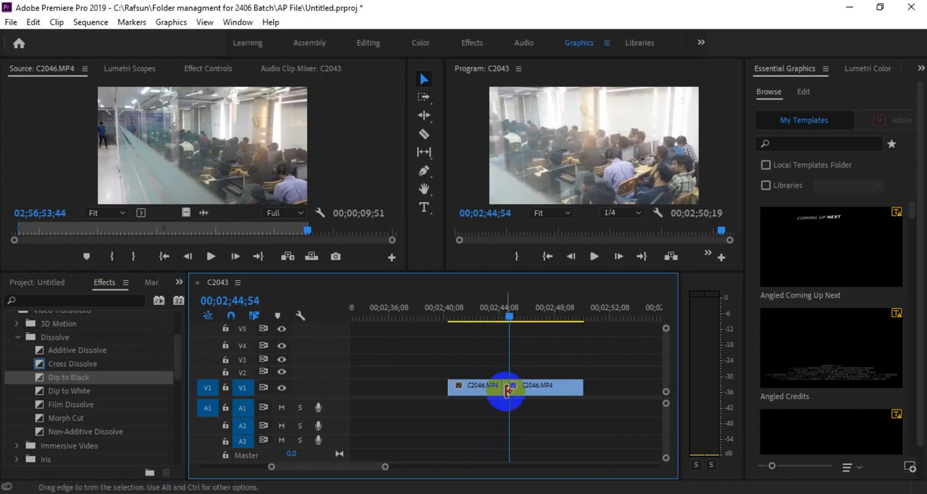
key(Delete)
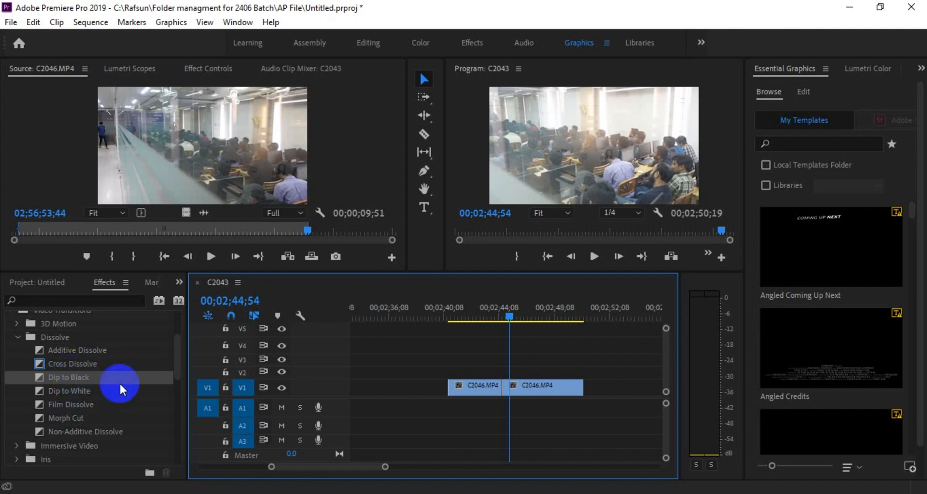
Apply the Dip to White dissolve to the cut between the two C2046.MP4 pieces and play it from 00;02;43;56.
drag(119, 383, 126, 364)
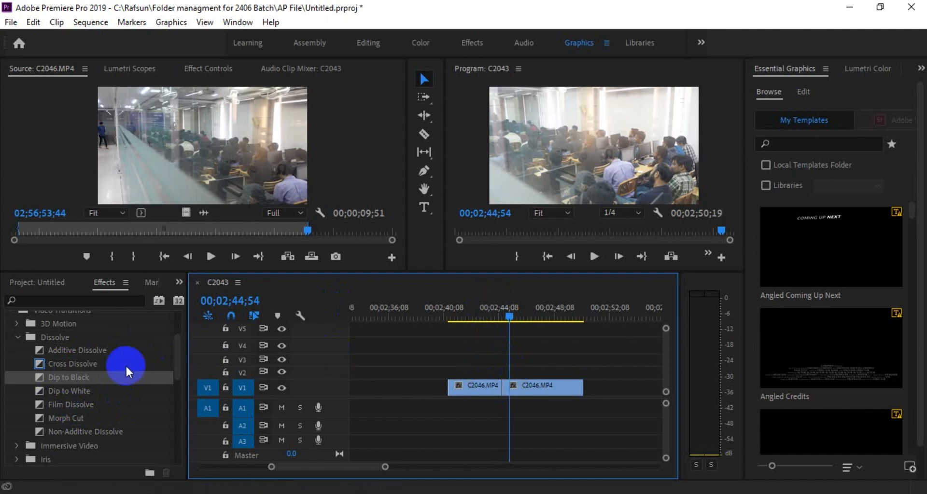
click(77, 393)
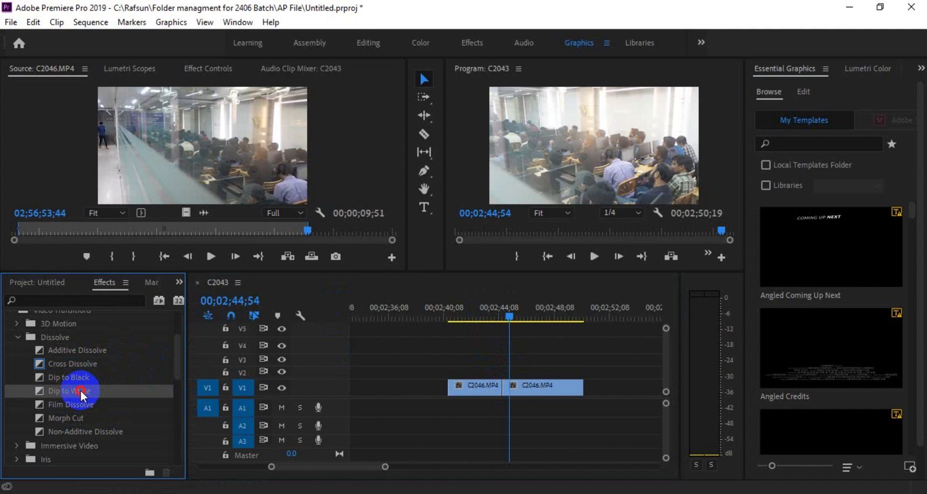
drag(79, 389, 508, 387)
click(496, 320)
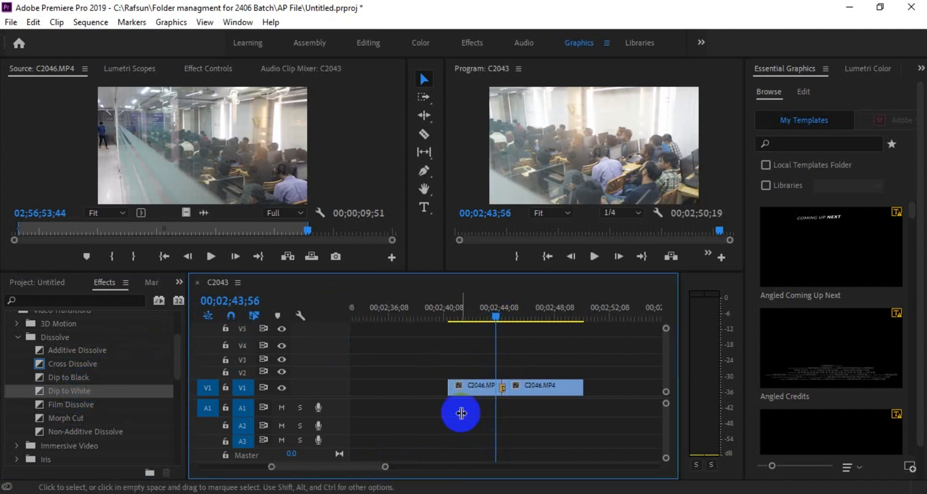
click(498, 402)
key(space)
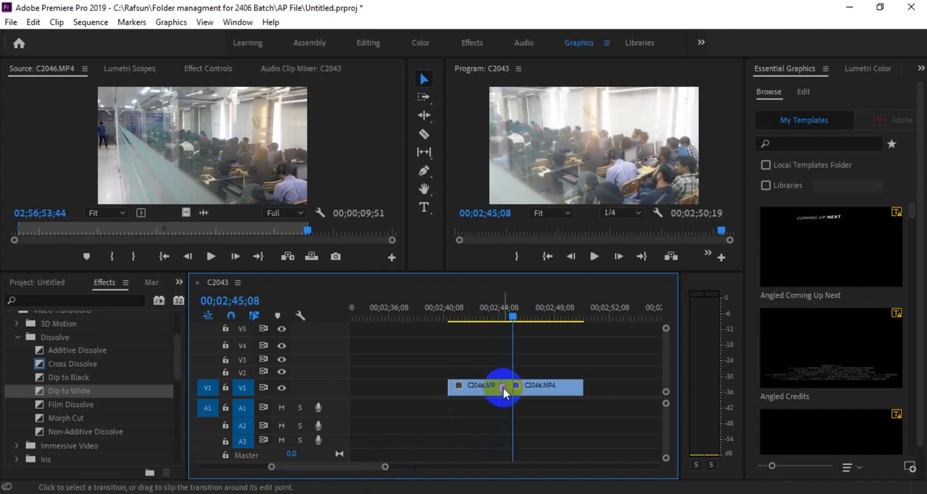
Place the playhead at 00;02;44;22 and lengthen the Dip to White transition on the C2046.MP4 cut.
drag(381, 466, 349, 467)
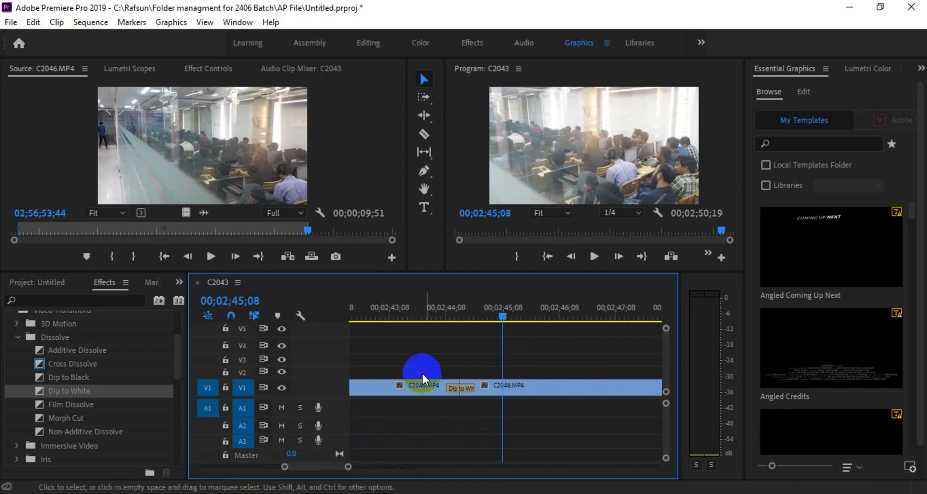
click(459, 306)
drag(470, 390, 506, 391)
drag(347, 466, 372, 468)
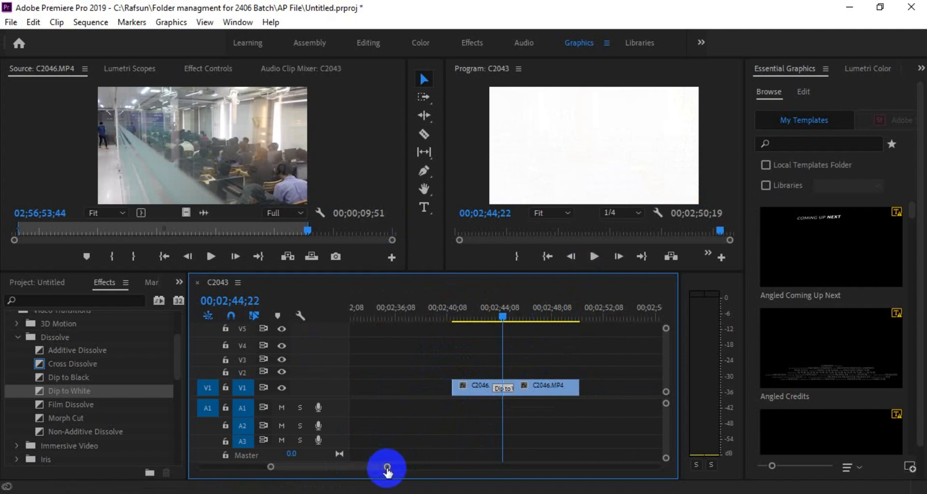
drag(386, 467, 455, 467)
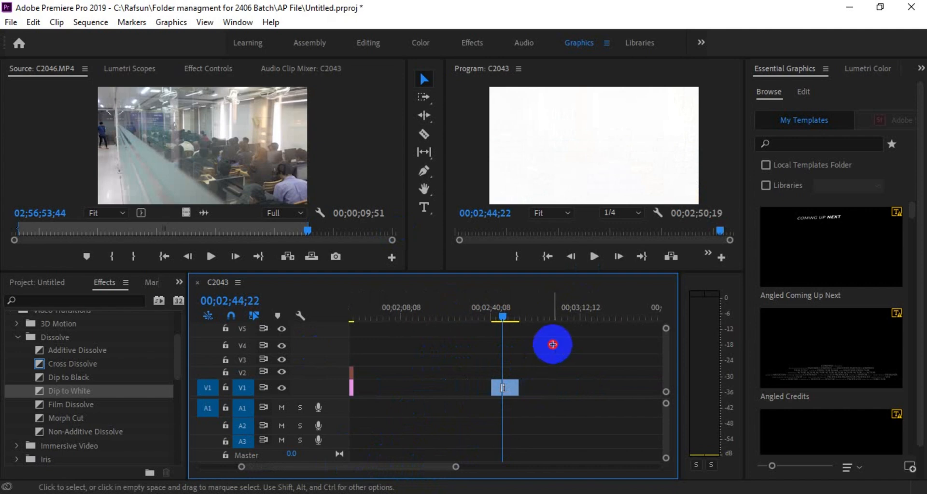
Delete both C2046.MP4 pieces with their Dip to White transition, and move the playhead to 00;00;08;44 in the opening section.
drag(553, 345, 486, 390)
key(Delete)
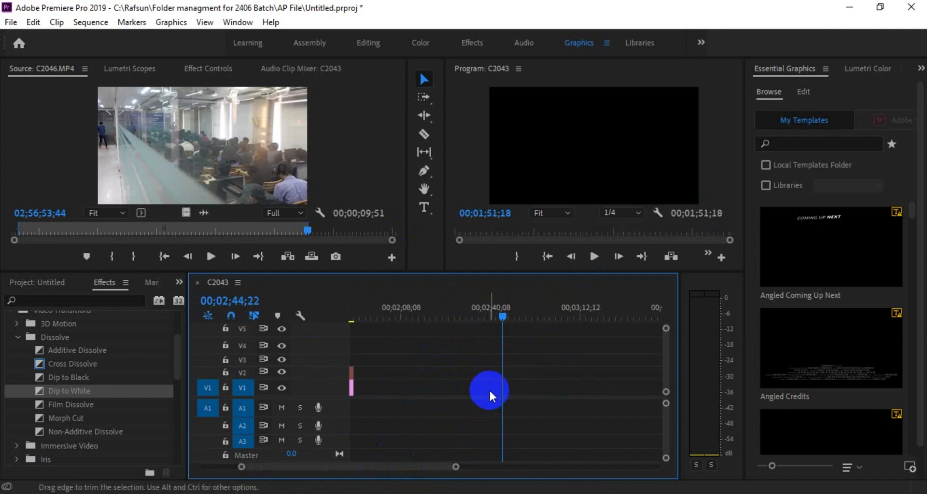
drag(433, 466, 353, 466)
click(366, 303)
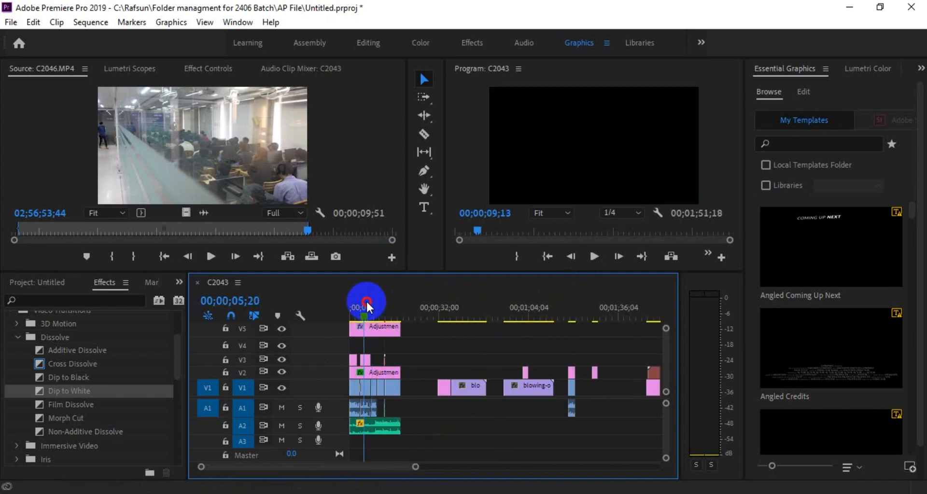
click(373, 305)
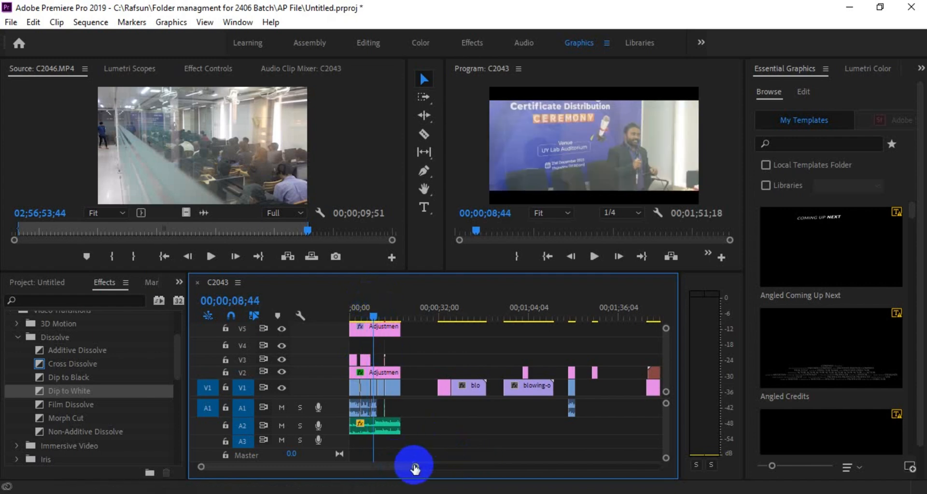
Apply the Dip to Black dissolve to the cut between C2042.MP4 and C2044.MP4 and play it from just before the cut.
drag(414, 467, 355, 464)
mouse_move(453, 321)
mouse_down()
mouse_move(472, 306)
mouse_move(453, 306)
mouse_up()
key(space)
key(space)
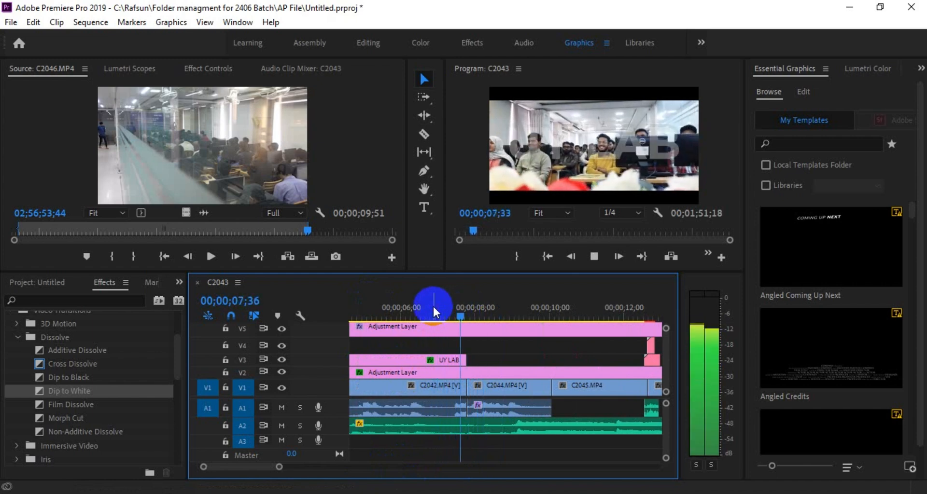
click(432, 305)
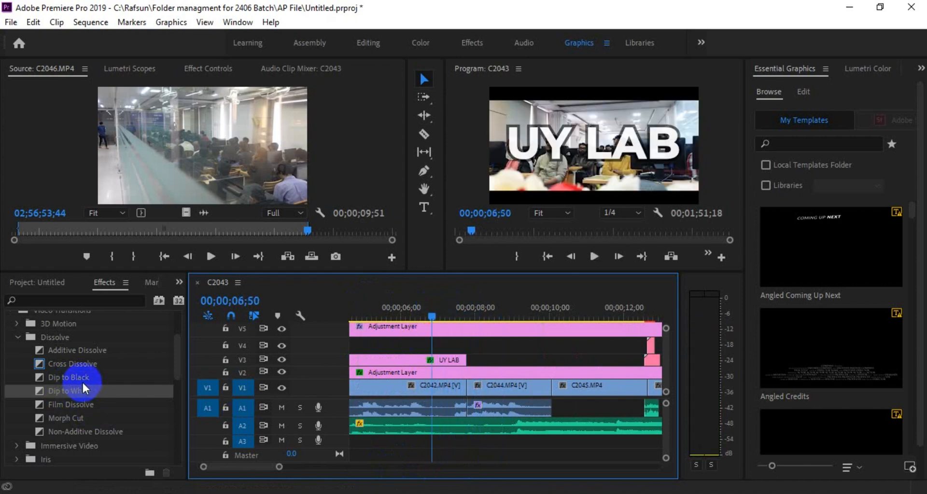
drag(82, 381, 443, 305)
key(space)
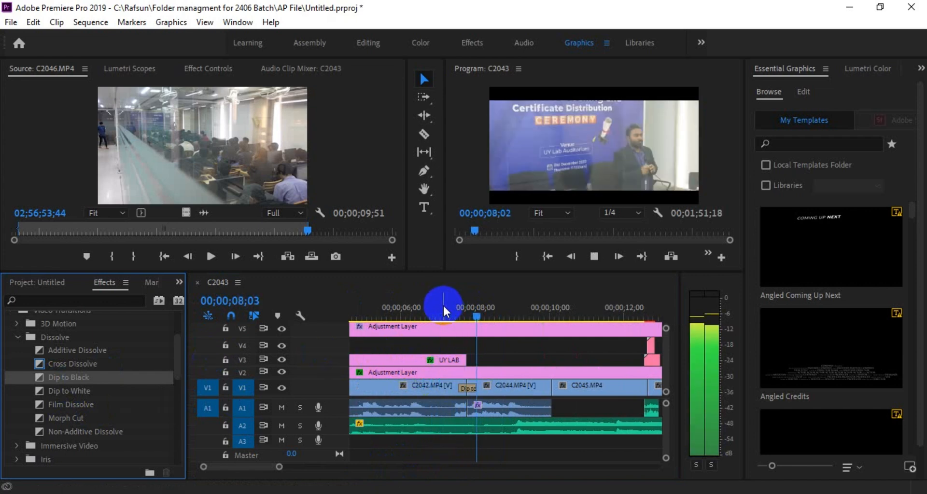
Lengthen the Dip to Black transition between C2042.MP4 and C2044.MP4 and play the result.
click(459, 388)
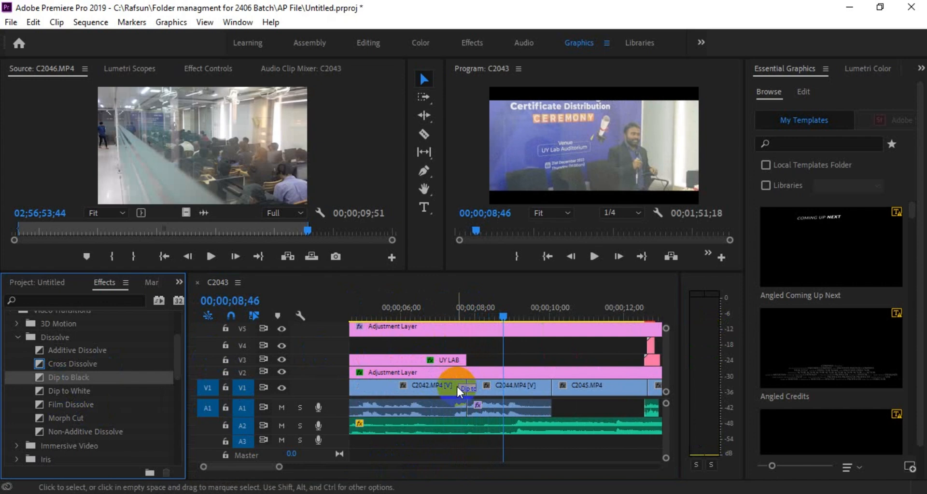
drag(457, 384, 410, 298)
key(space)
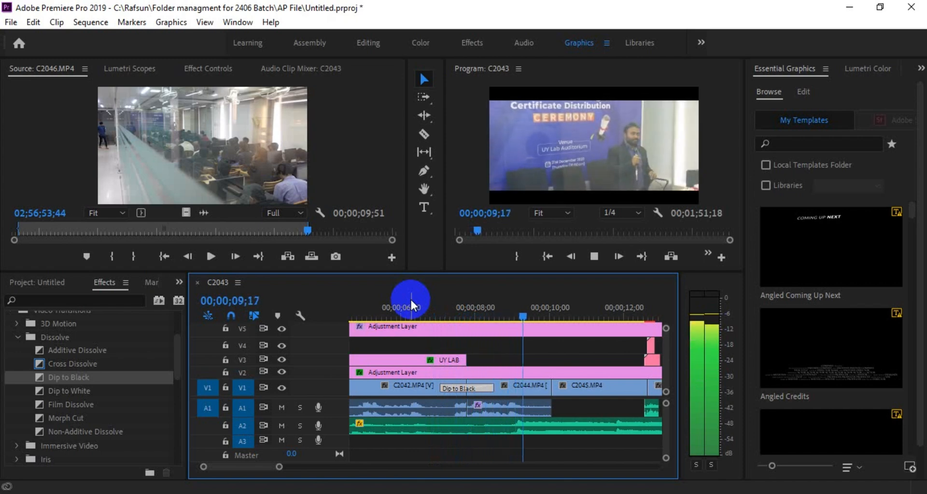
click(436, 361)
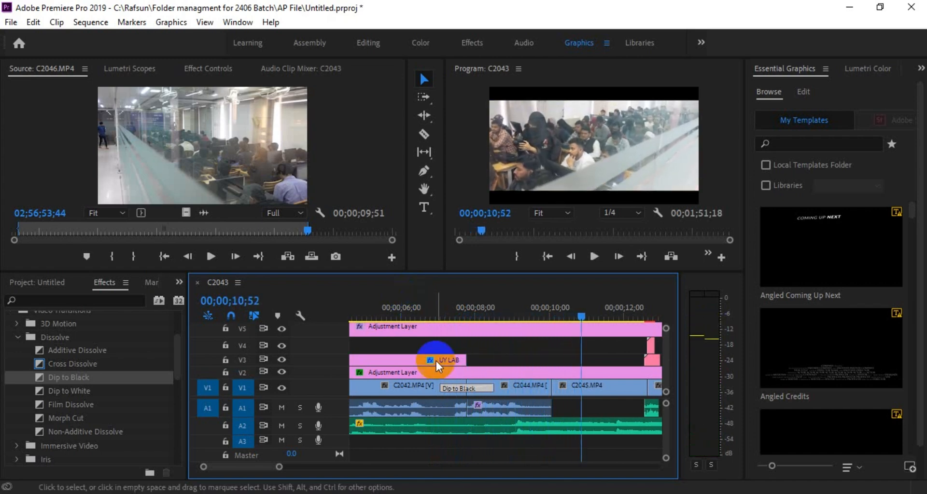
Examine the Video Transitions folders from Dissolve through Wipe to Zoom, and expand the Slide folder to view its transitions.
drag(279, 467, 367, 464)
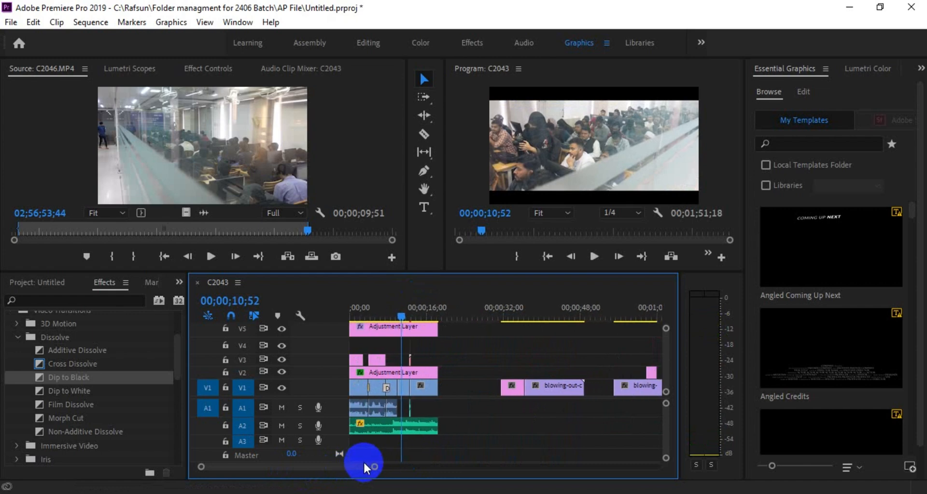
drag(370, 467, 395, 469)
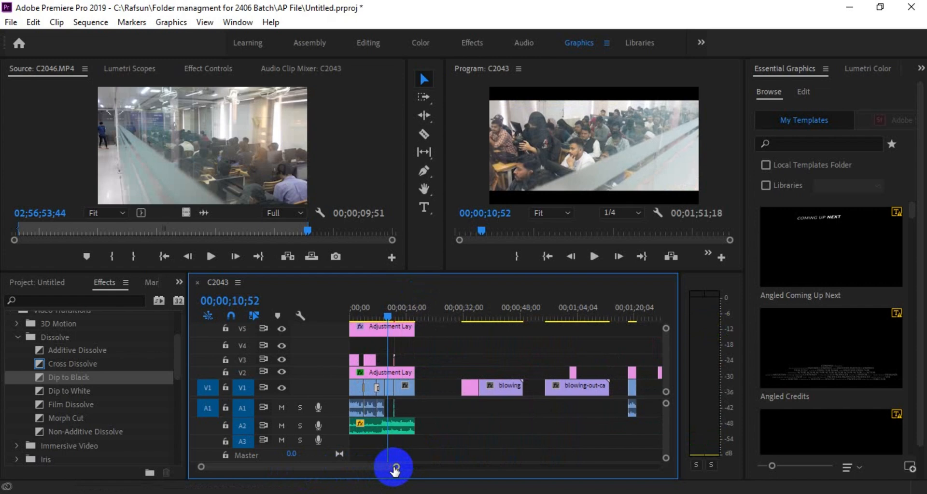
scroll(146, 421, down, 2)
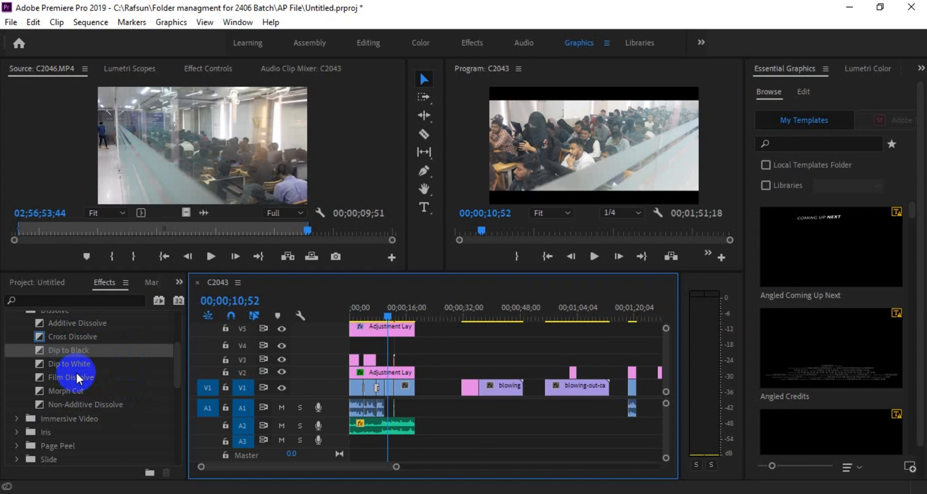
scroll(76, 373, up, 2)
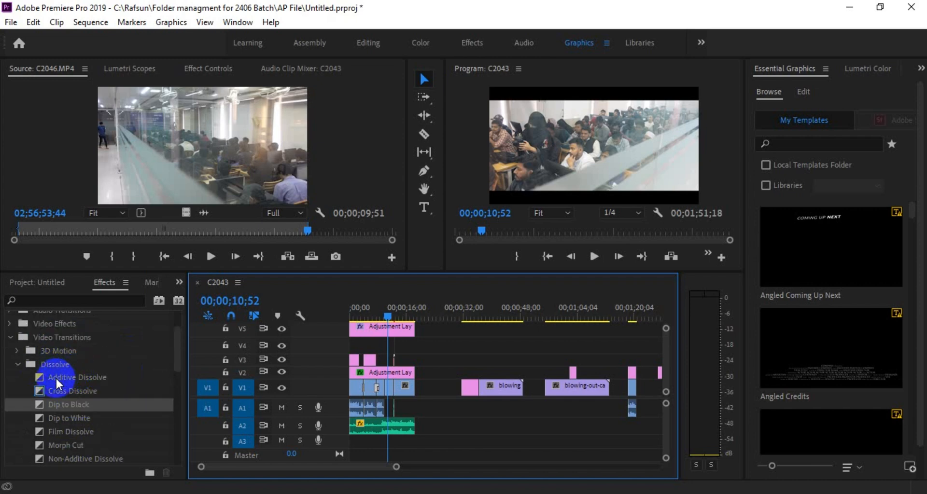
scroll(57, 384, down, 4)
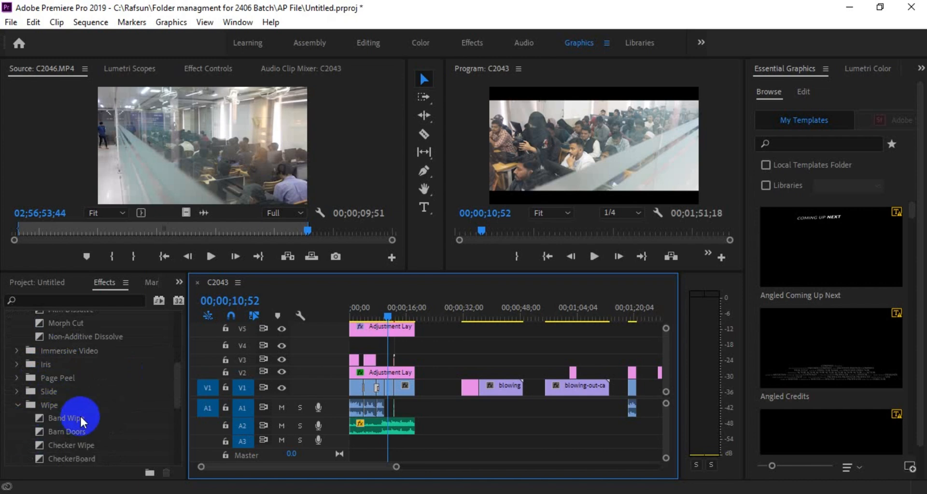
scroll(80, 415, down, 5)
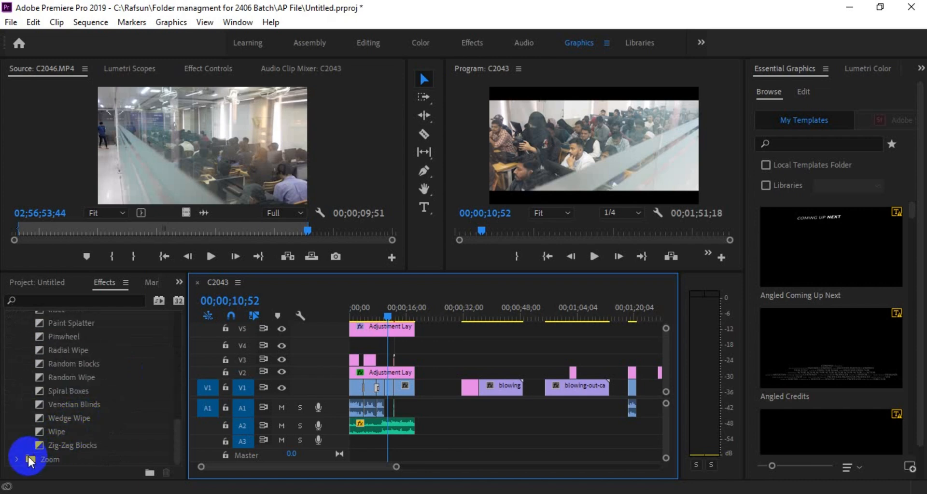
scroll(67, 443, up, 5)
scroll(67, 442, up, 2)
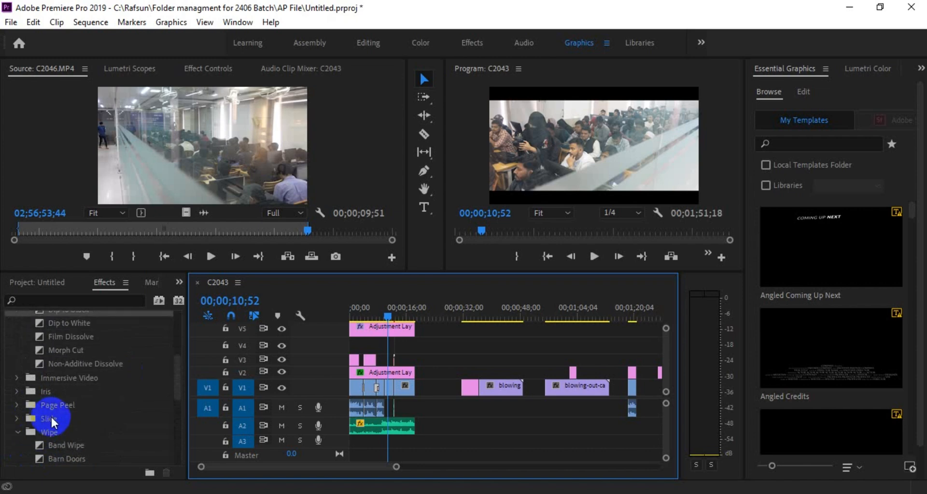
click(17, 419)
scroll(91, 422, down, 2)
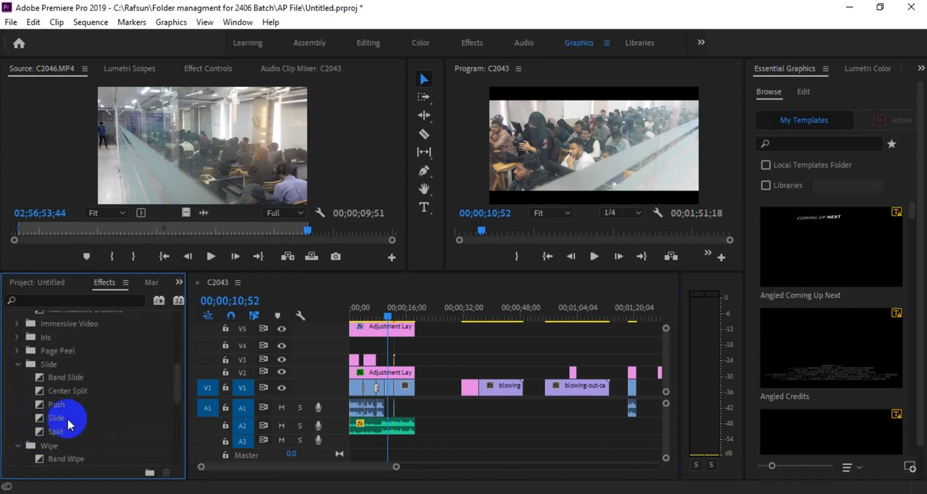
scroll(68, 421, up, 3)
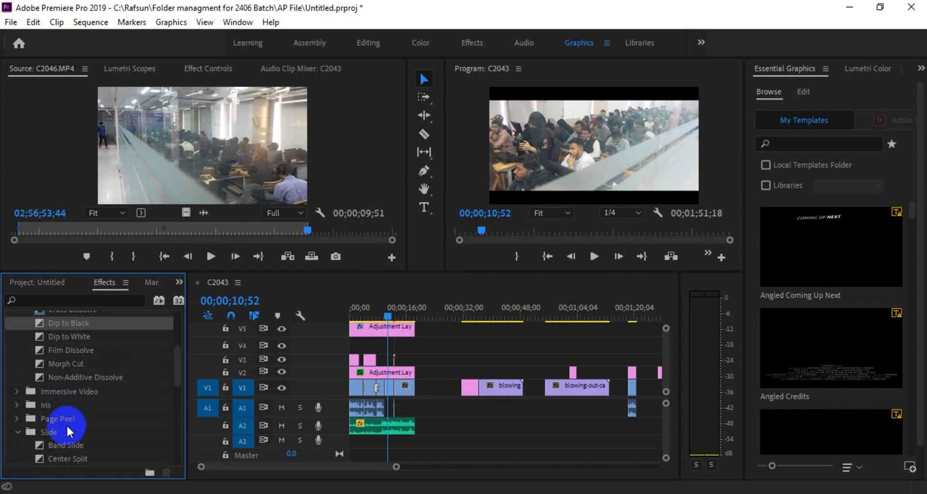
Park the playhead at 00;00;09;22 and check the Video Editing Online Course Outline in the browser before returning to Premiere Pro.
drag(388, 315, 392, 315)
click(382, 315)
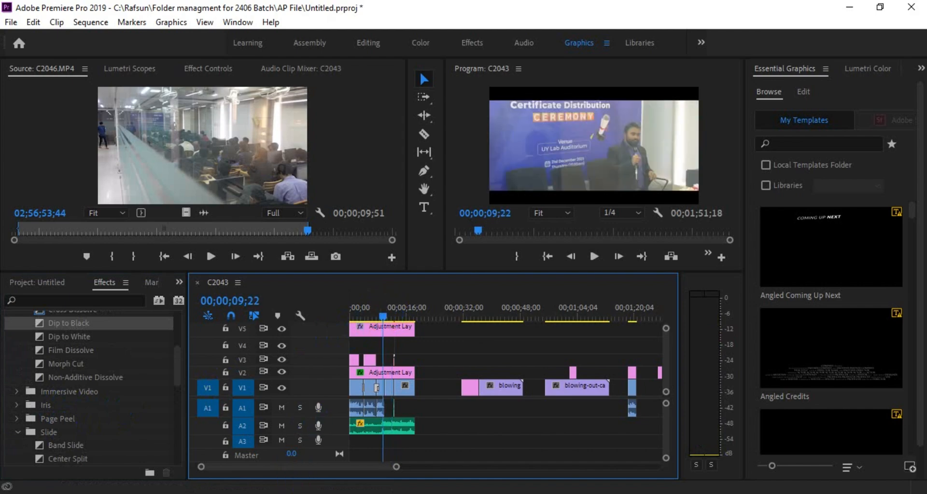
mouse_move(323, 490)
click(251, 439)
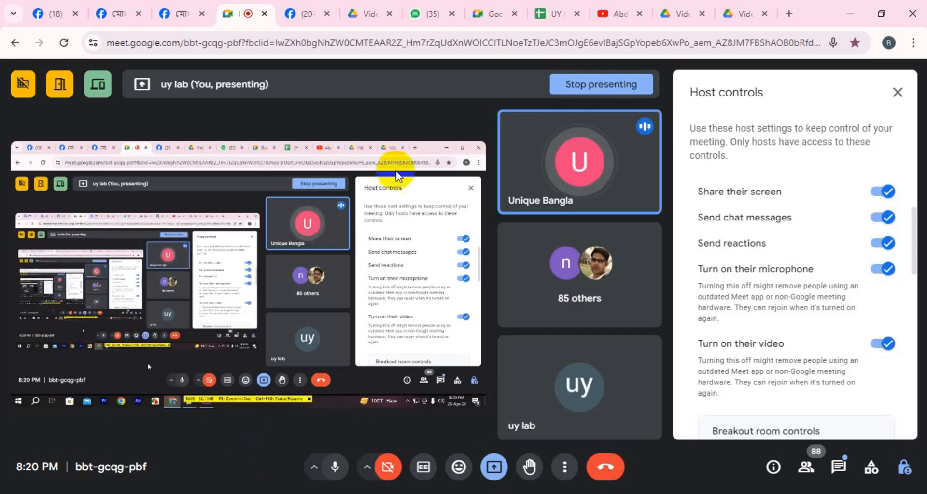
click(364, 12)
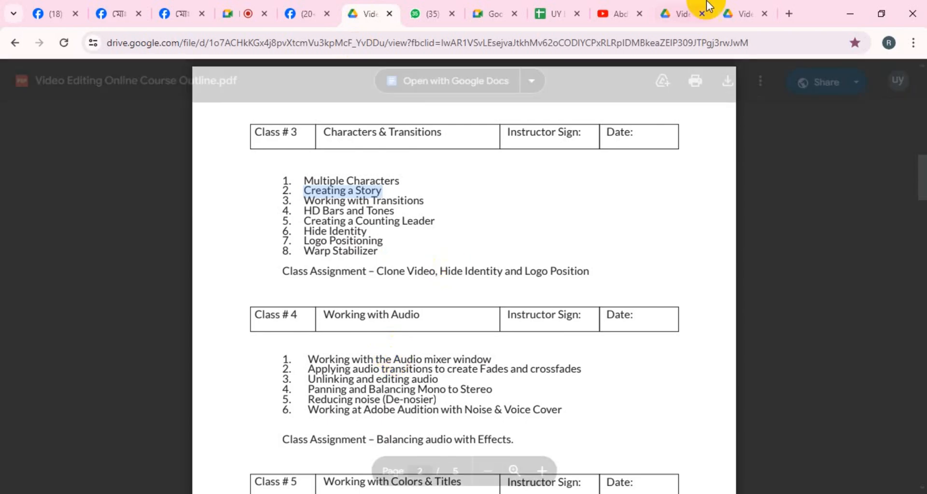
click(848, 14)
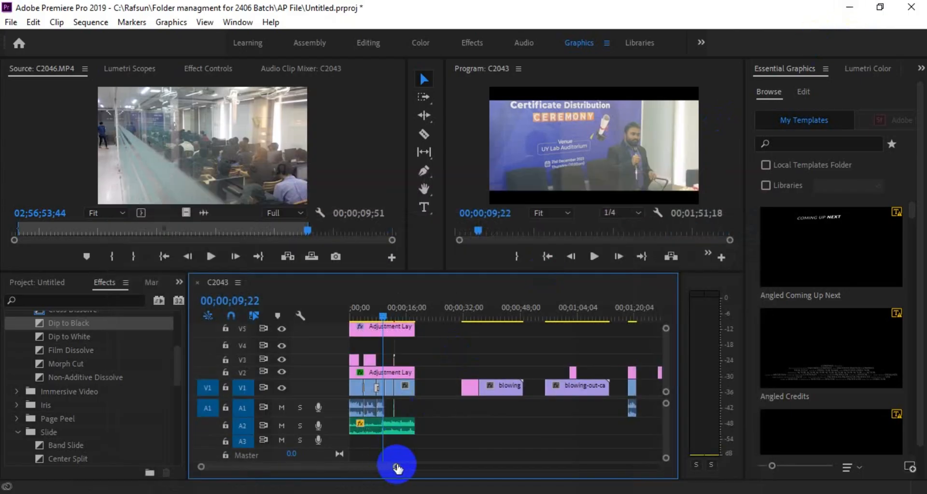
Place the playhead at 00;00;09;42, just before the cut between C2044.MP4 and C2045.MP4.
scroll(381, 465, up, 3)
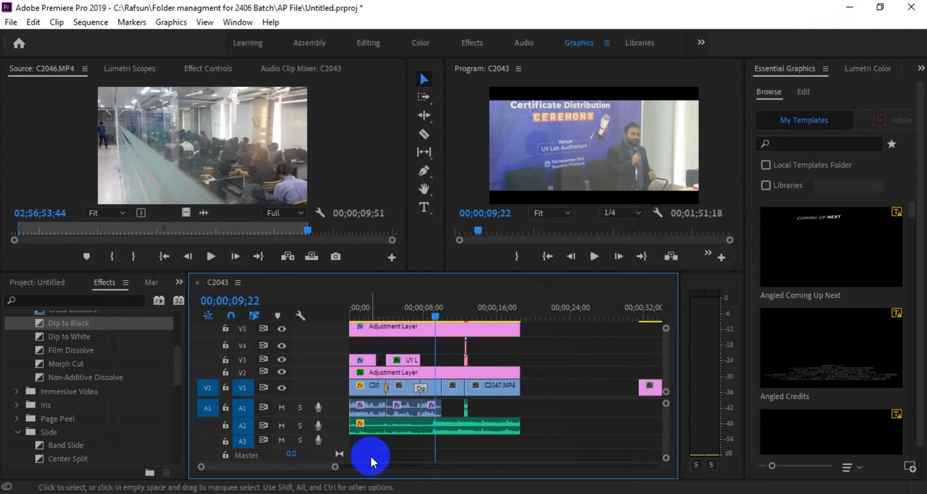
click(466, 345)
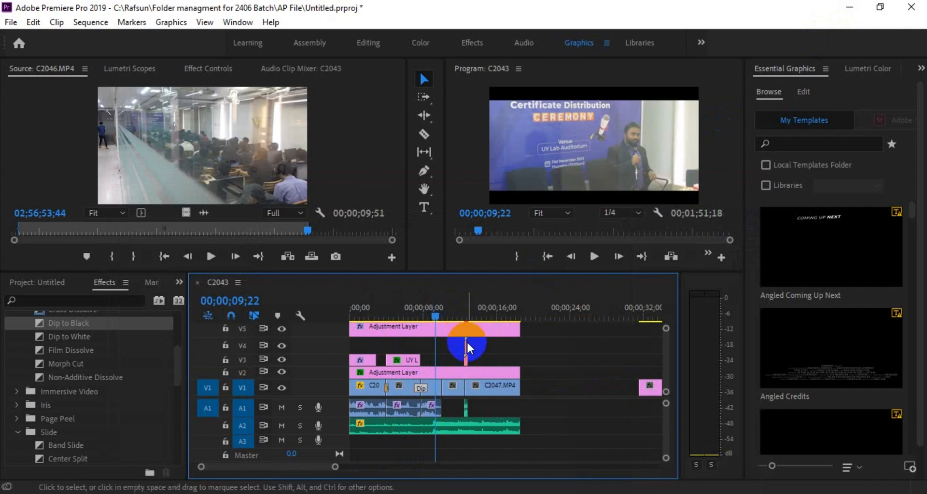
click(434, 318)
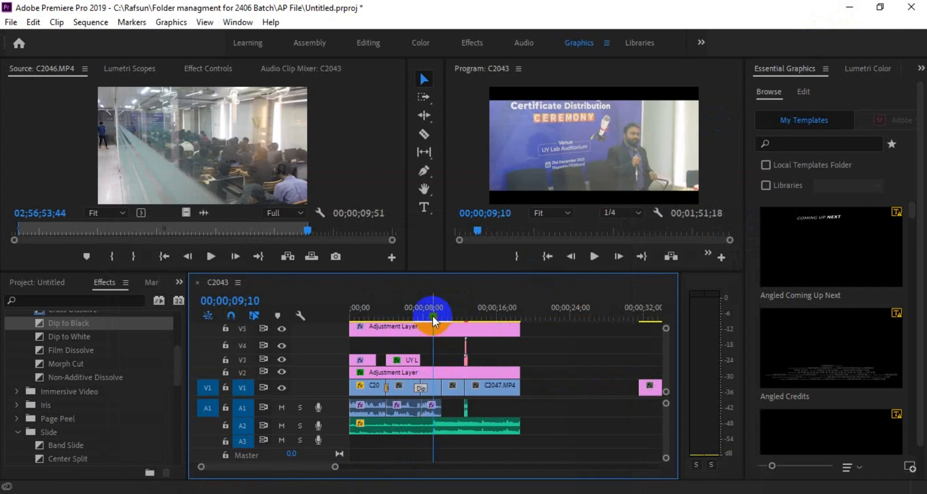
drag(432, 316, 439, 316)
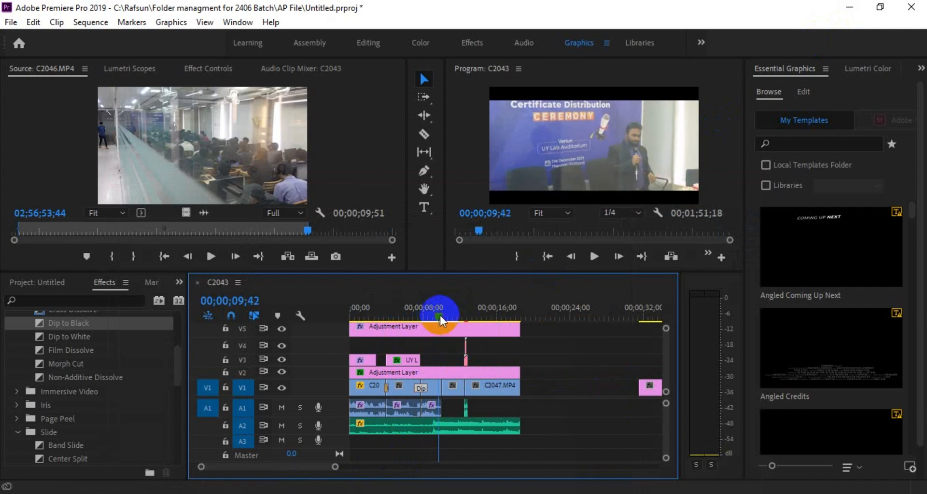
Open the Premiere Composer extension and display the Transitions category of its Starter Pack.
click(234, 23)
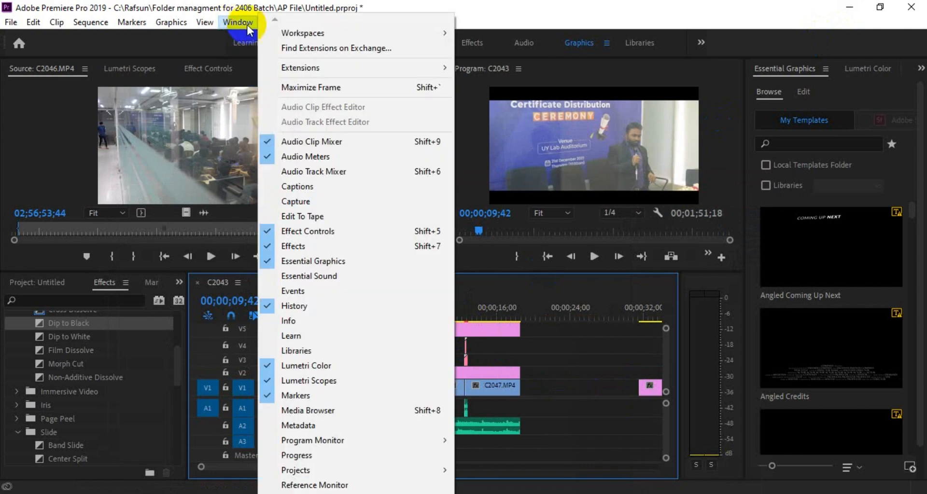
mouse_move(364, 77)
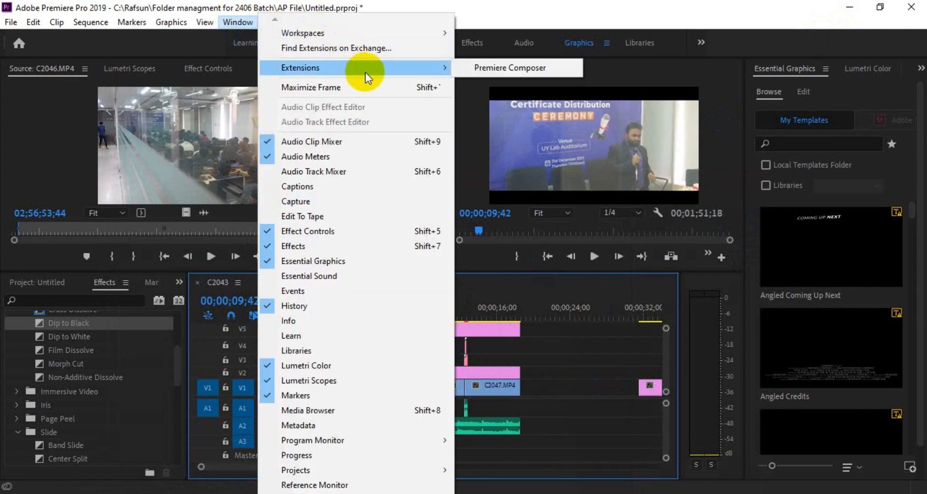
click(473, 68)
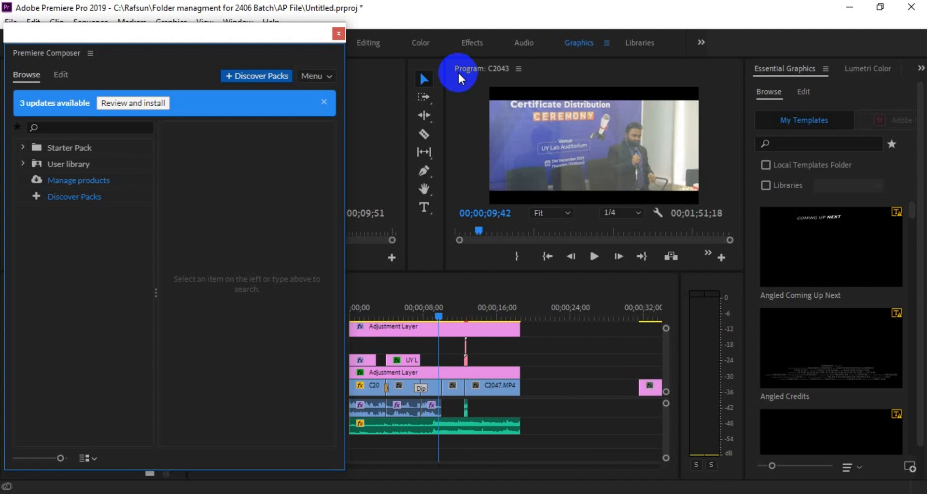
click(23, 147)
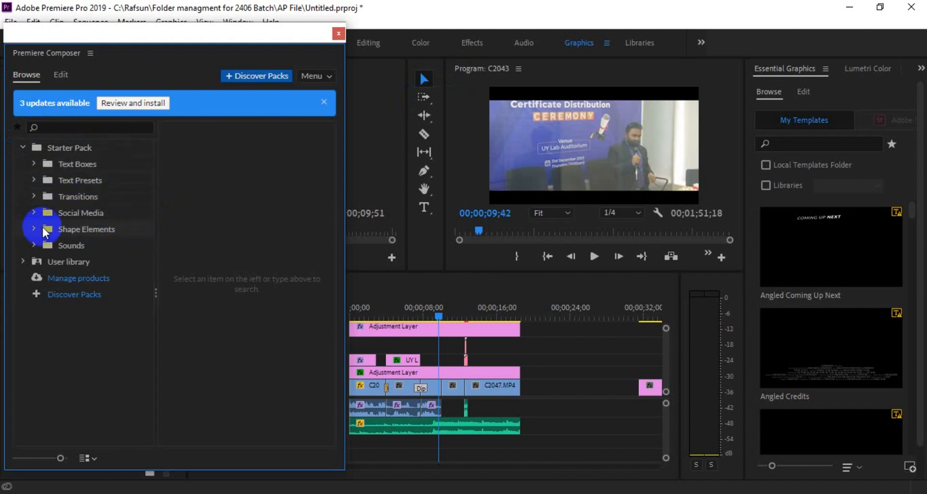
click(85, 197)
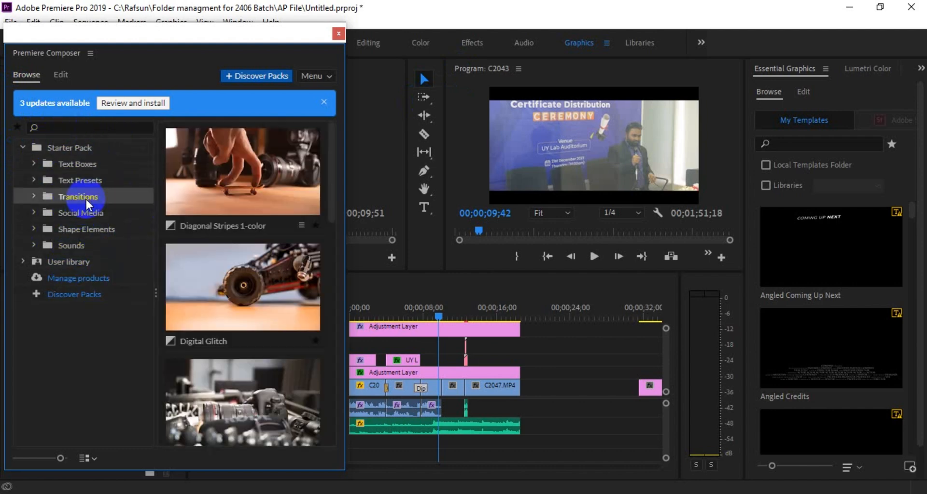
Look through the Starter Pack transitions and add Digital Glitch over the cut between C2044.MP4 and C2045.MP4.
scroll(227, 297, down, 3)
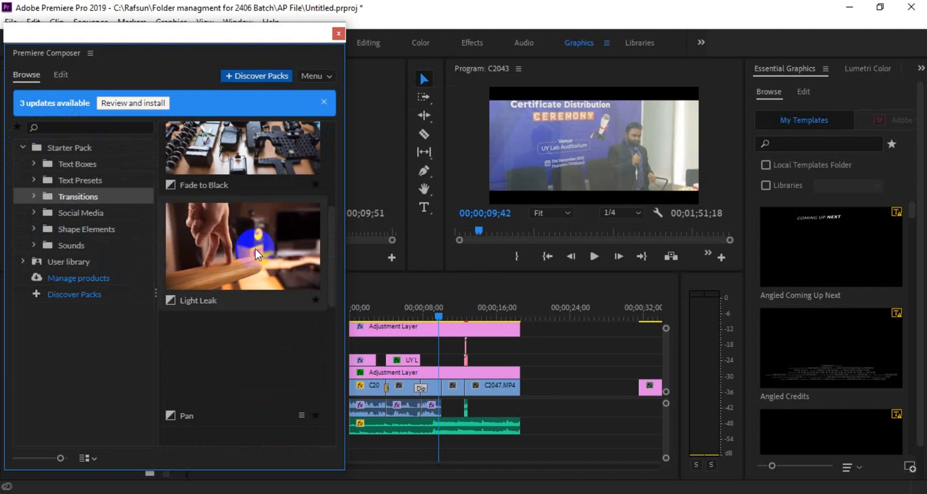
scroll(256, 250, up, 4)
scroll(256, 247, down, 15)
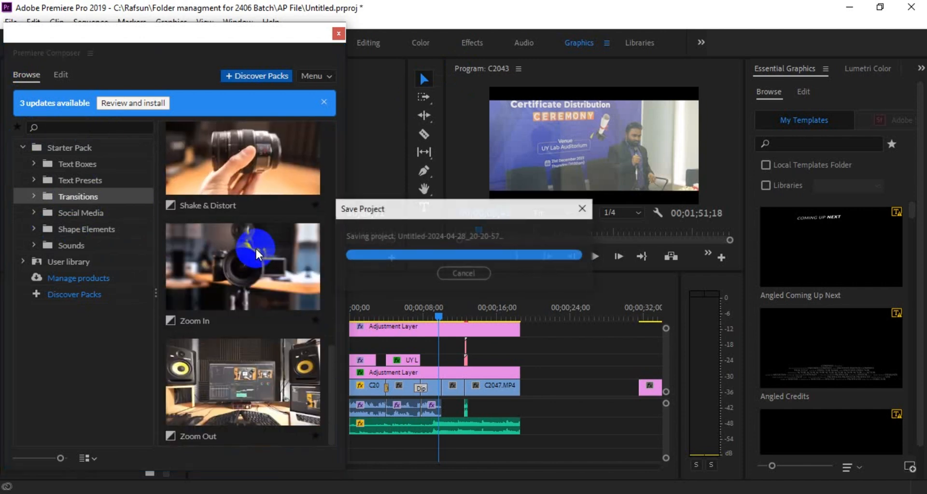
scroll(256, 247, up, 15)
scroll(255, 247, up, 1)
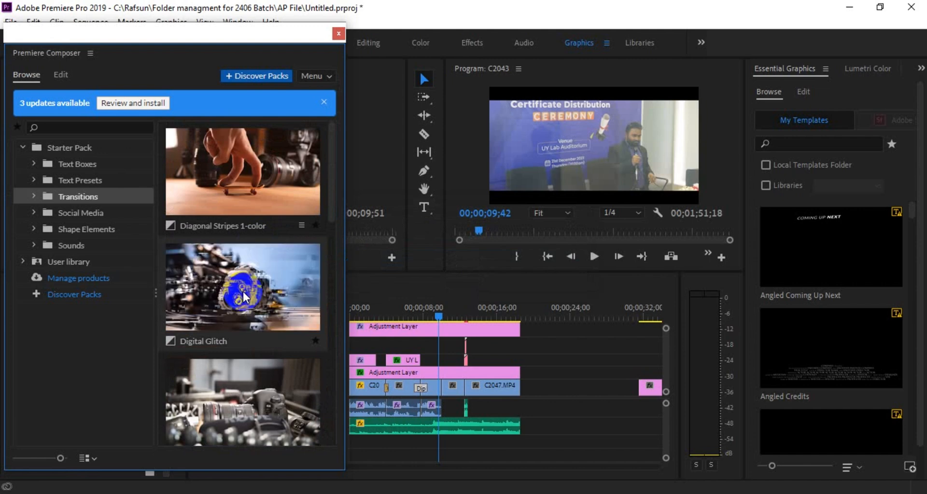
drag(245, 291, 442, 358)
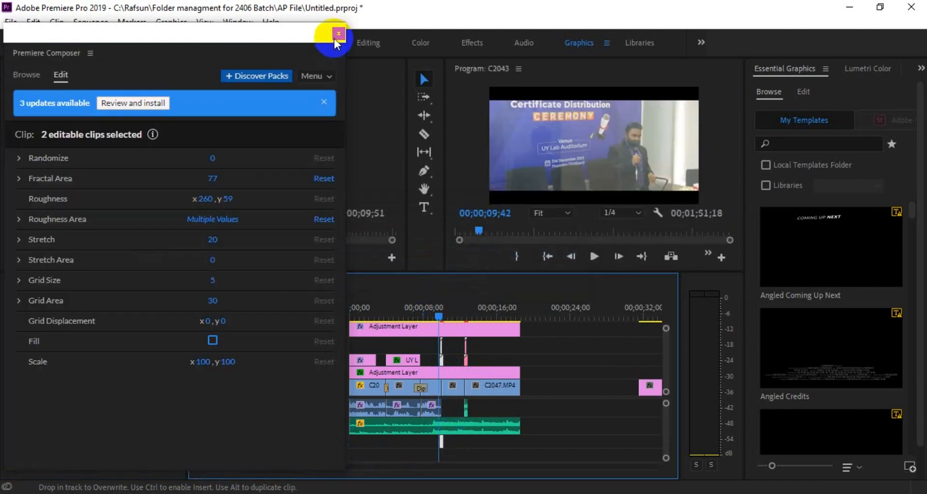
Close the Premiere Composer panel and park the playhead at 00;00;09;48, just before the Digital Glitch transition.
click(339, 34)
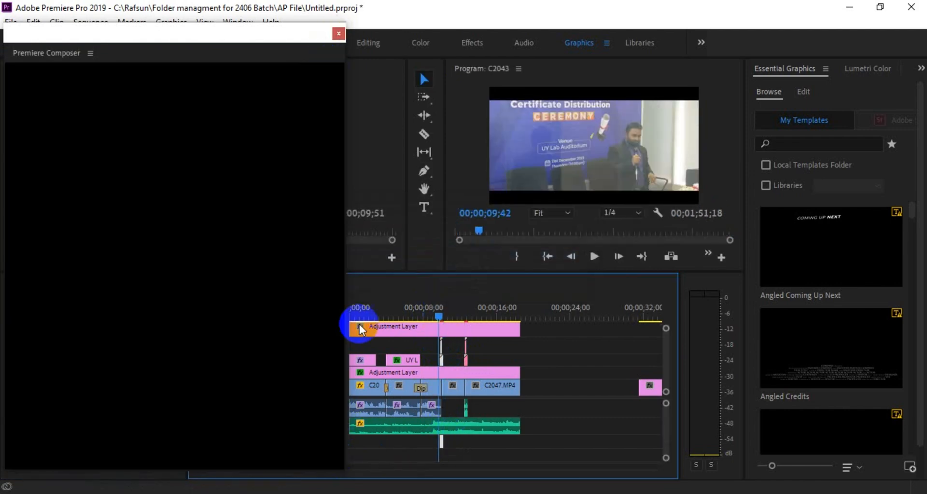
scroll(302, 471, up, 5)
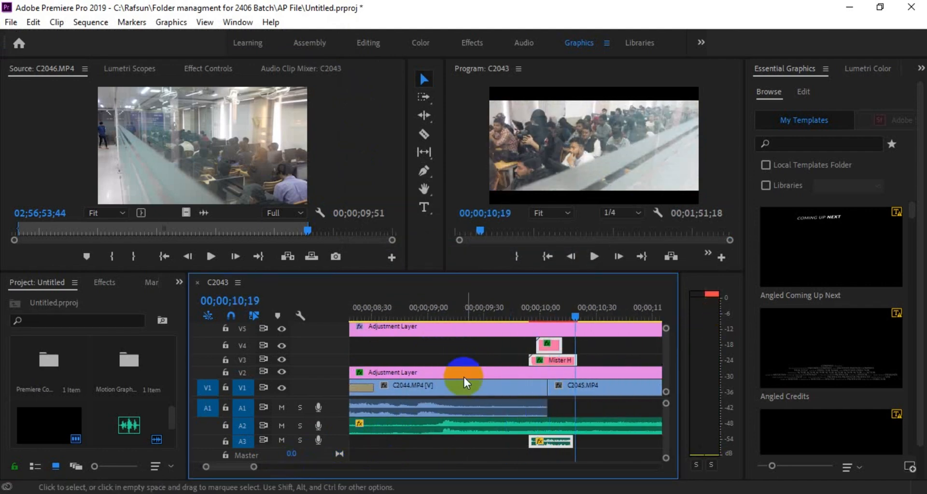
click(518, 309)
click(519, 313)
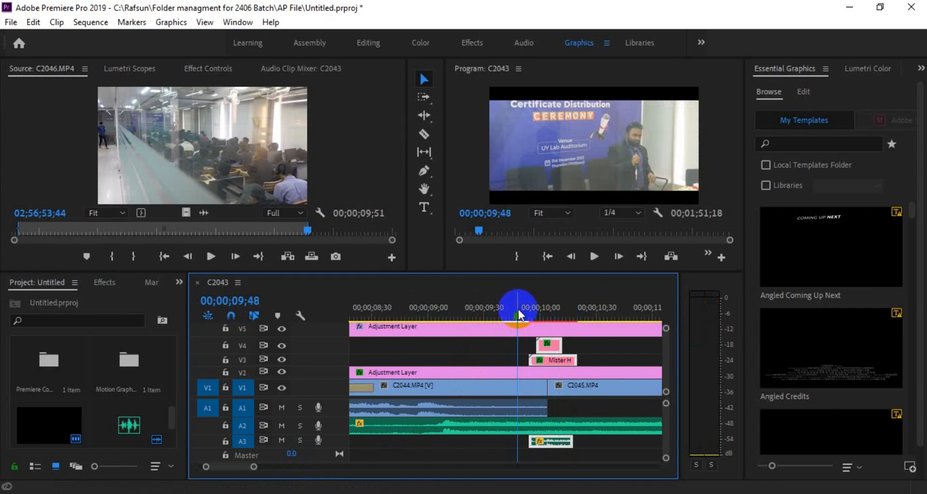
Switch to the Google Meet call in the browser, close its host controls and stop presenting the screen.
mouse_move(311, 480)
click(292, 460)
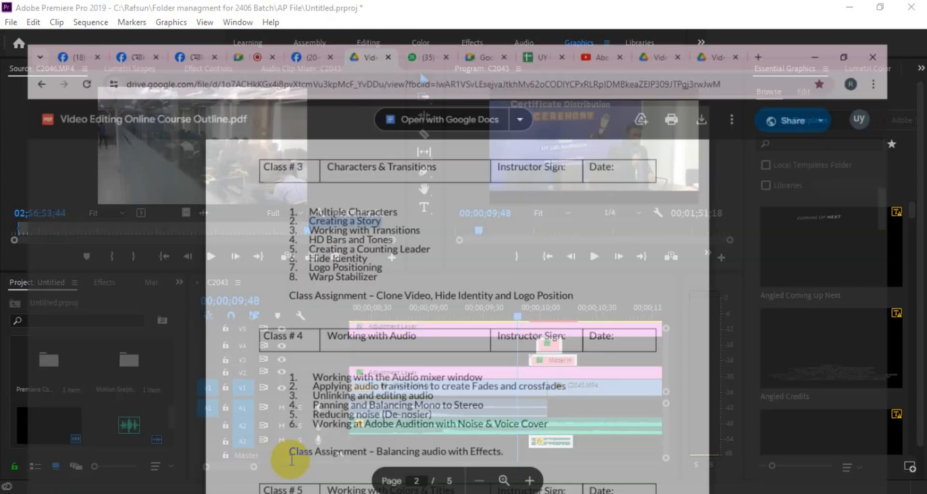
click(244, 13)
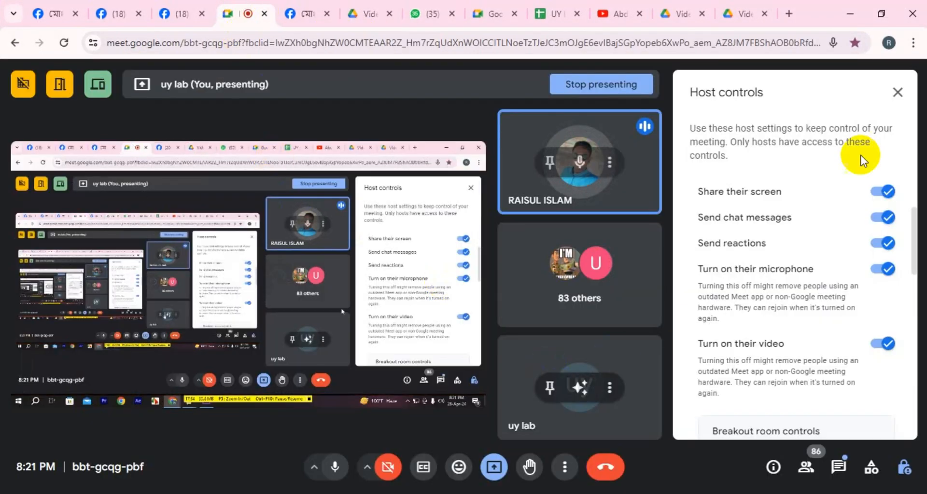
click(898, 92)
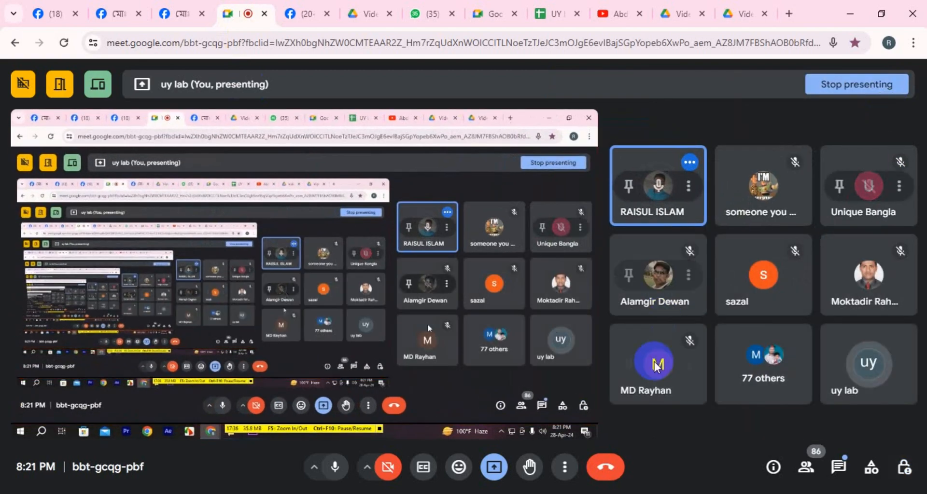
click(510, 483)
click(566, 420)
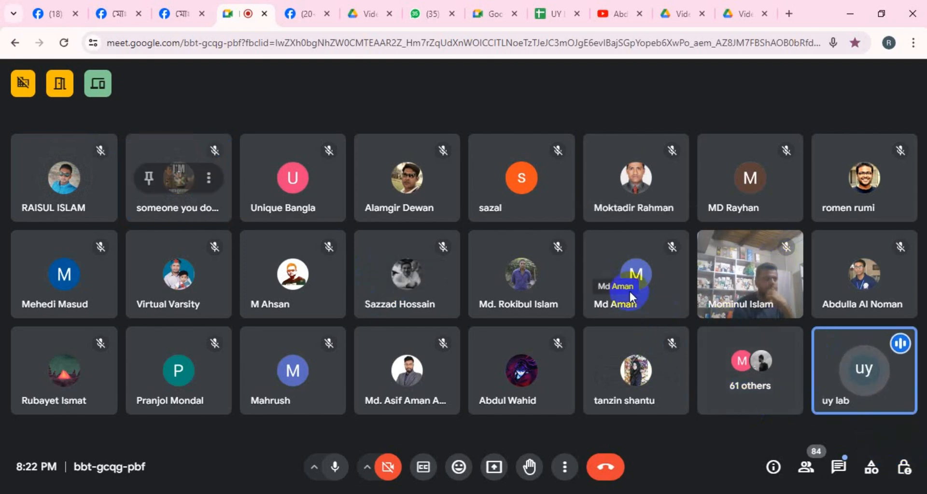
Present the entire screen in the Google Meet call again and return to Premiere Pro.
mouse_move(644, 303)
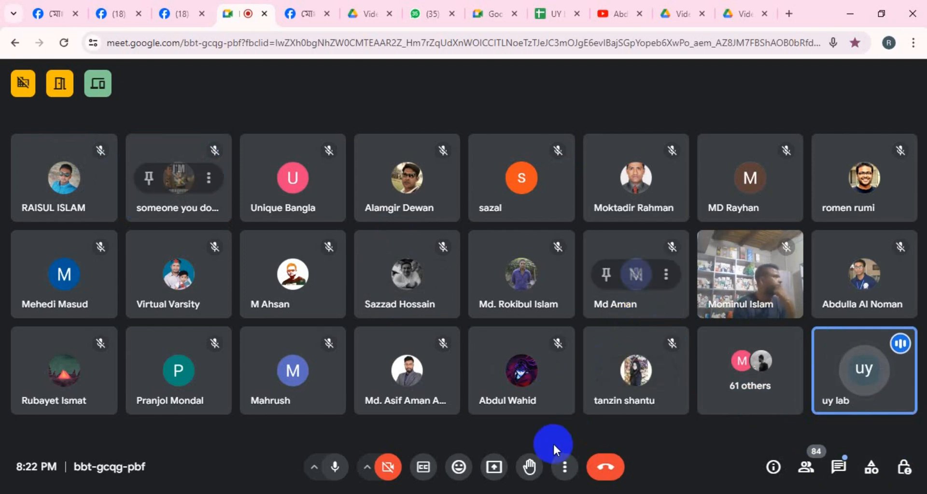
click(493, 467)
click(593, 122)
click(421, 193)
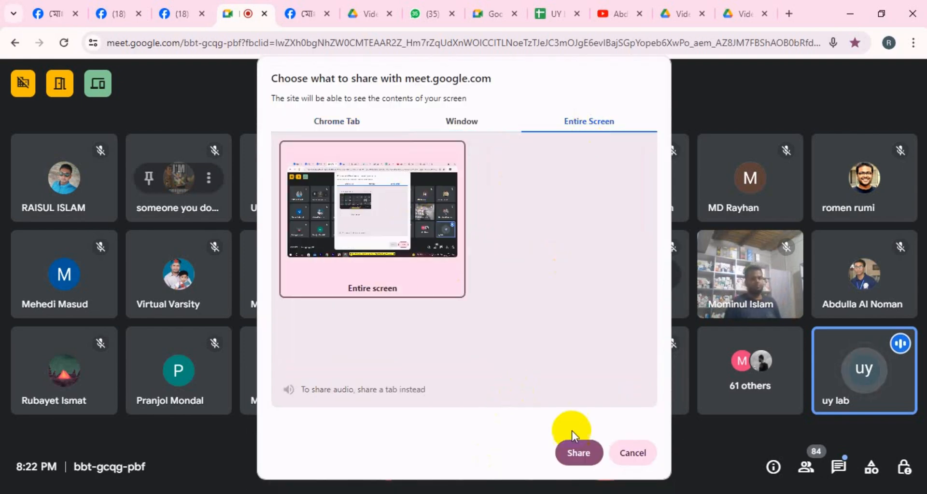
click(587, 450)
click(580, 470)
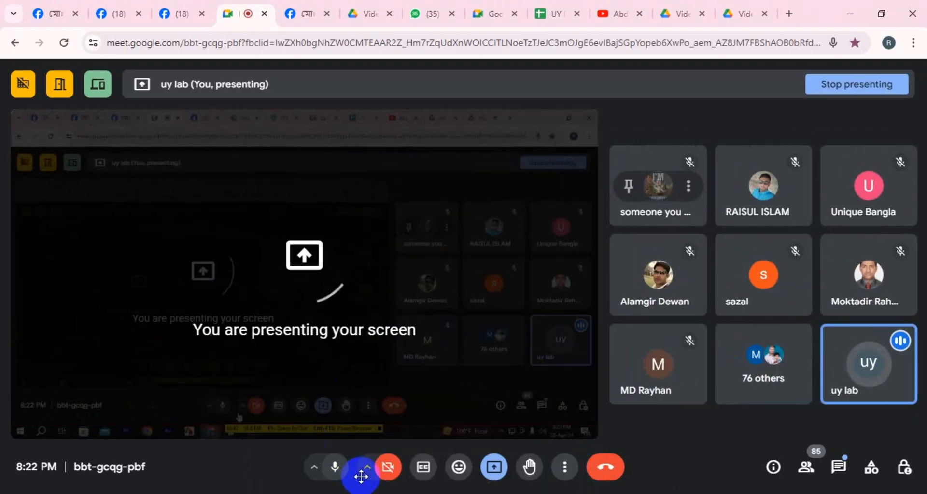
mouse_move(362, 492)
click(376, 445)
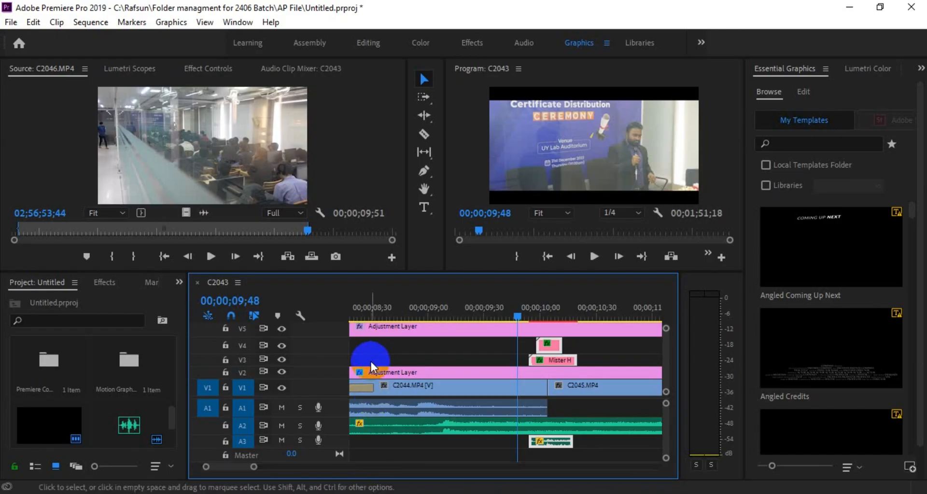
Place the playhead at 00;00;09;52, immediately before the Digital Glitch on the cut between C2044.MP4 and C2045.MP4.
drag(254, 467, 308, 467)
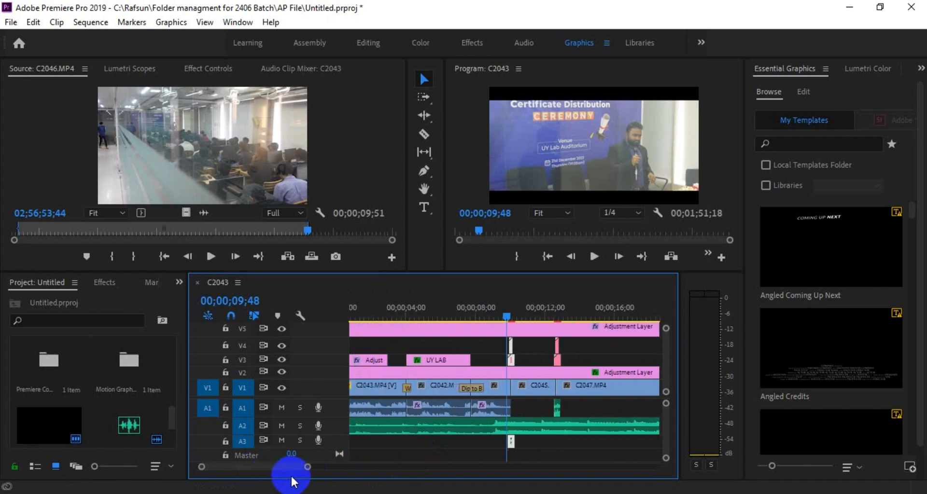
click(507, 315)
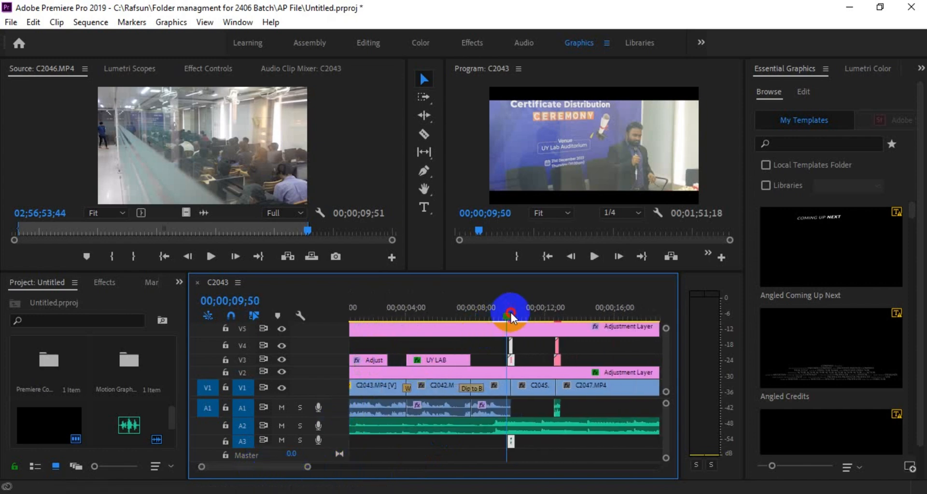
click(313, 467)
drag(317, 474, 289, 465)
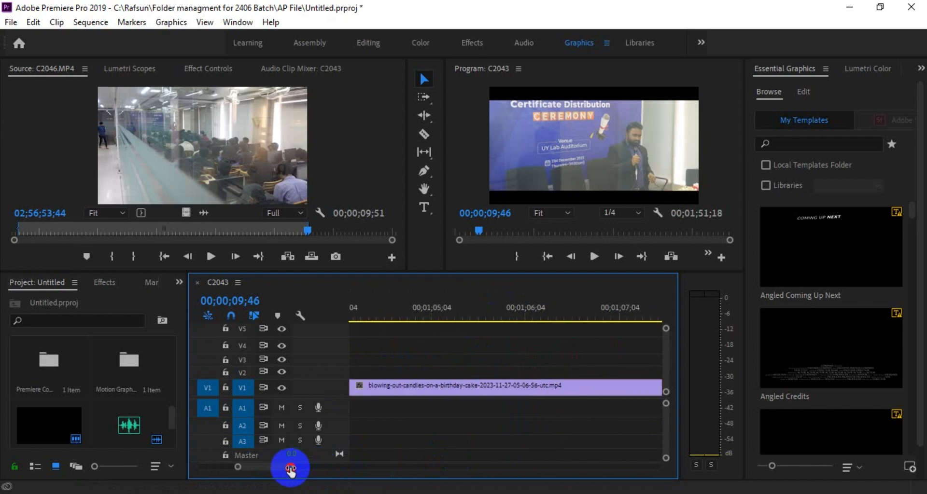
drag(339, 483, 314, 477)
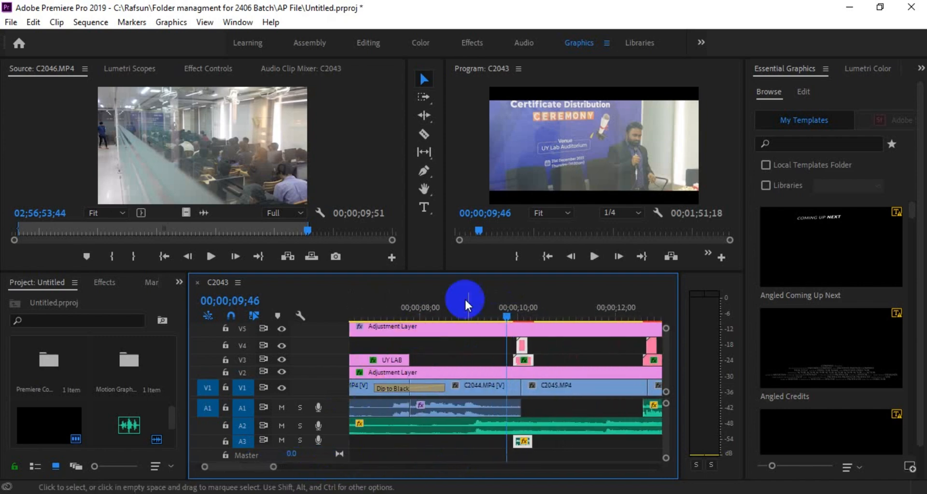
click(512, 313)
drag(513, 314, 515, 314)
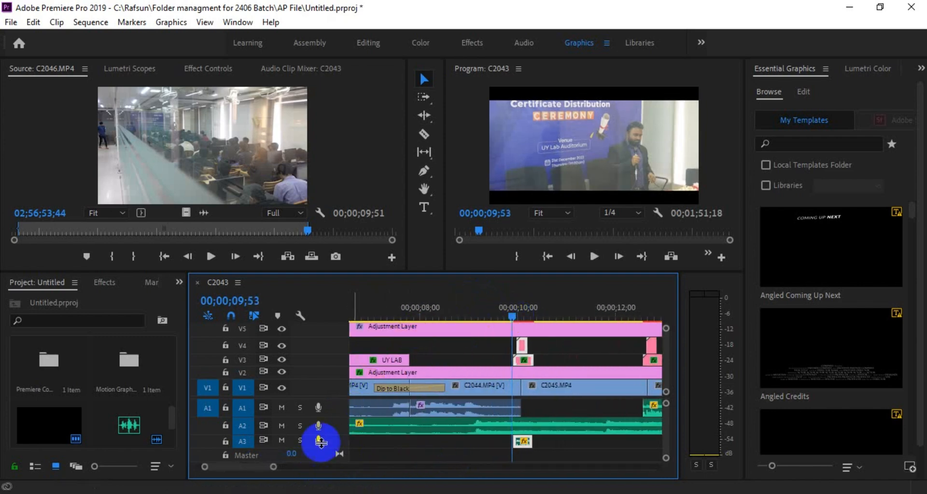
drag(273, 467, 247, 467)
key(Left)
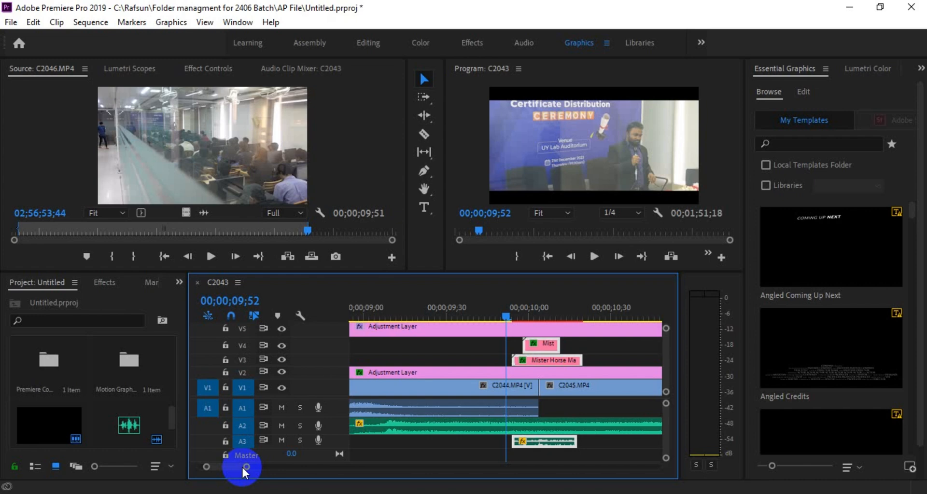
Play the sequence through the Digital Glitch and on past the transition between C2045.MP4 and C2047.MP4.
drag(241, 466, 253, 465)
key(space)
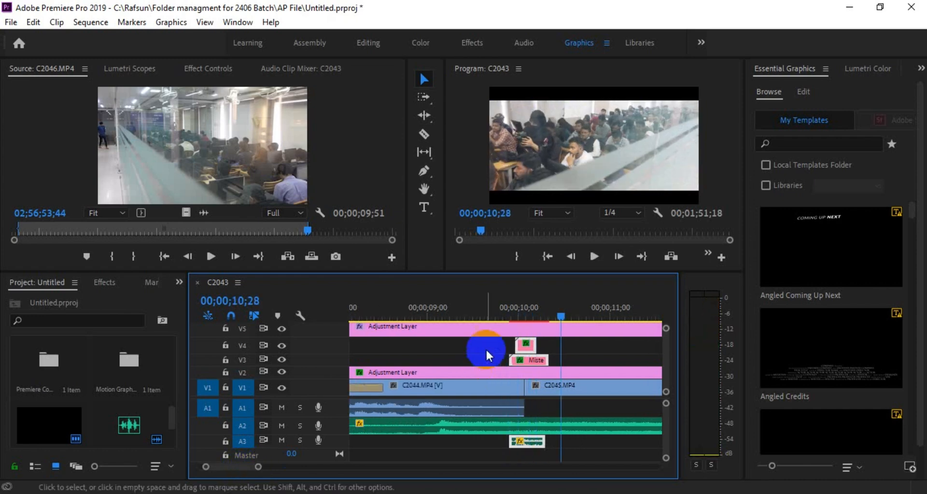
click(483, 300)
key(space)
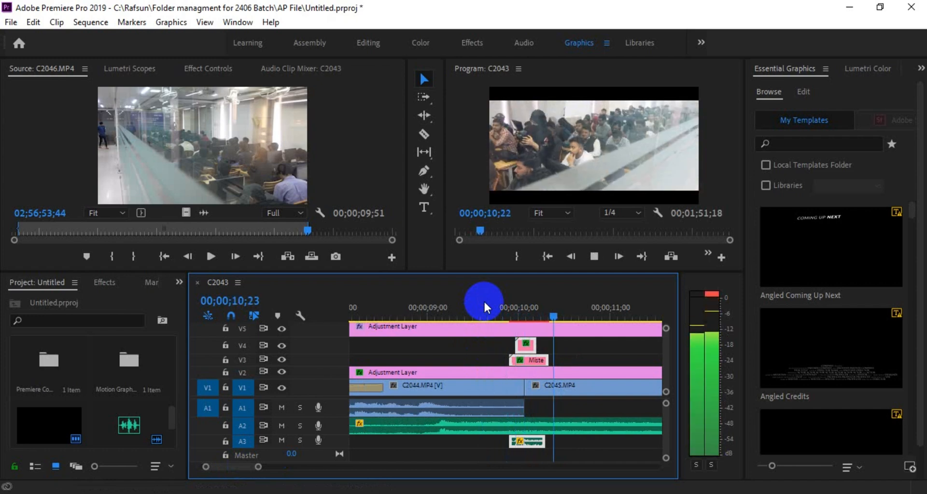
click(484, 300)
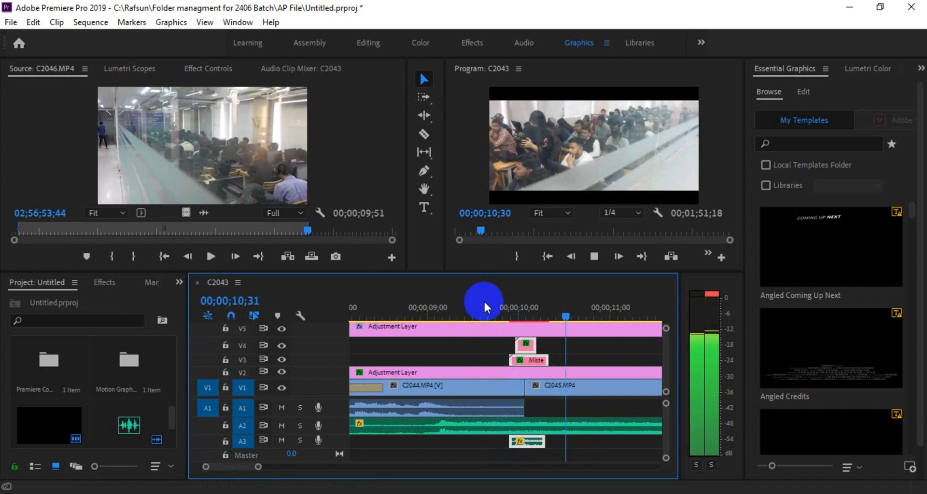
drag(483, 300, 436, 308)
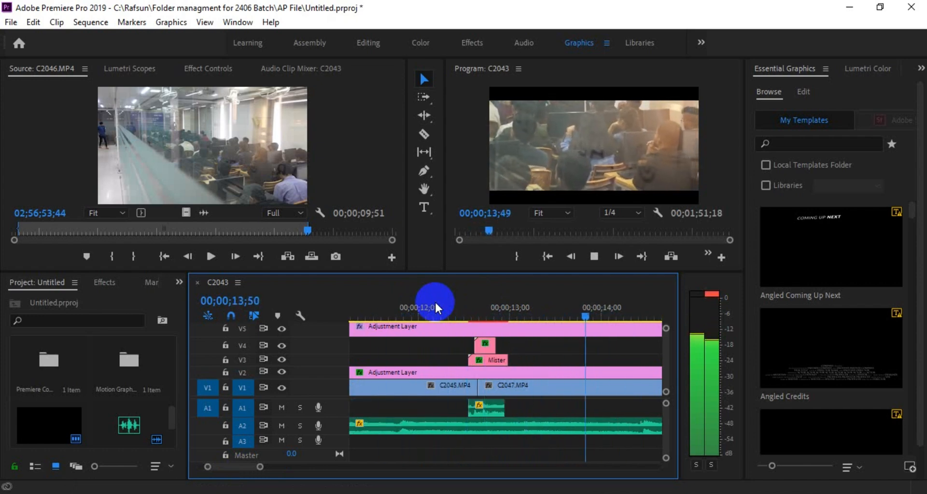
key(space)
Delete the Digital Glitch clips from the cut between C2044.MP4 and C2045.MP4 and move the playhead to 00;00;09;20.
drag(261, 467, 315, 468)
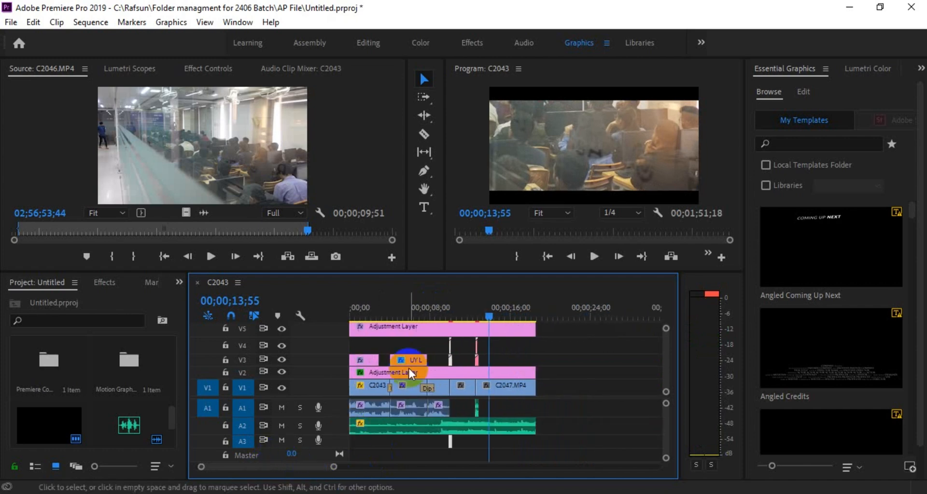
click(447, 358)
drag(446, 358, 451, 361)
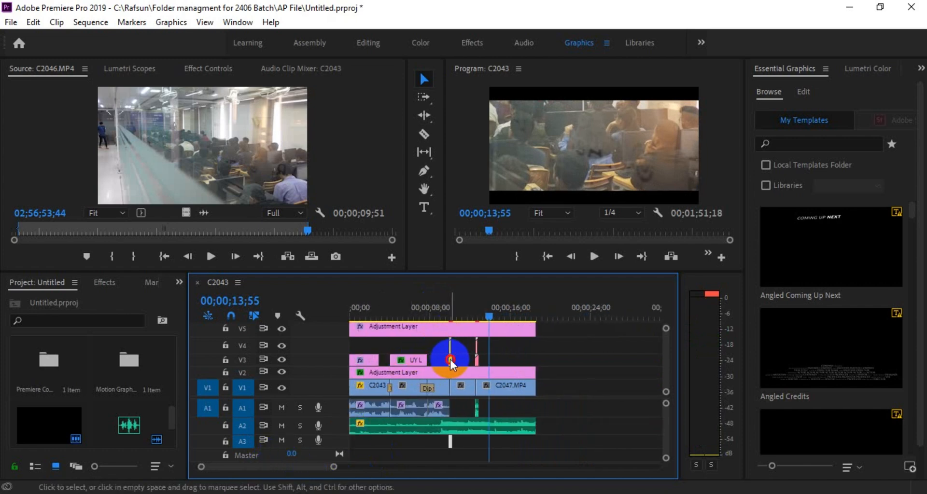
click(445, 313)
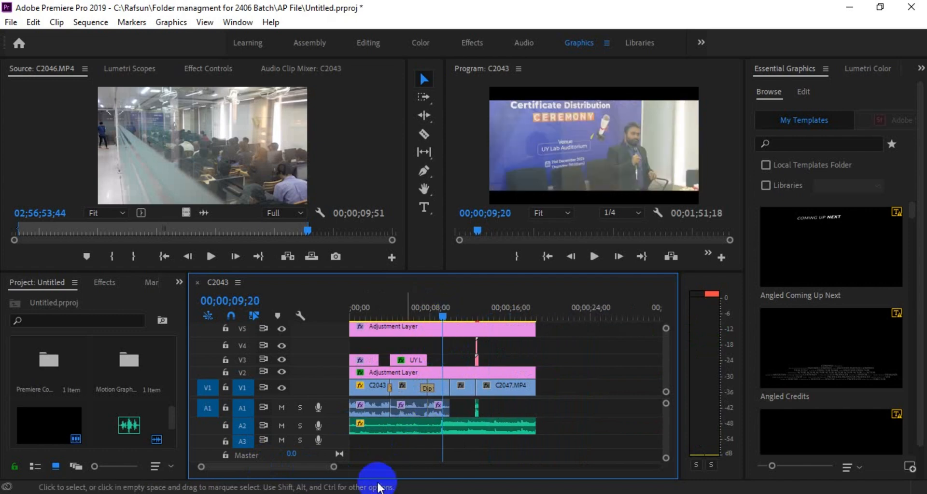
Reopen the Premiere Composer extension and display the Starter Pack's Transitions category.
drag(332, 468, 271, 467)
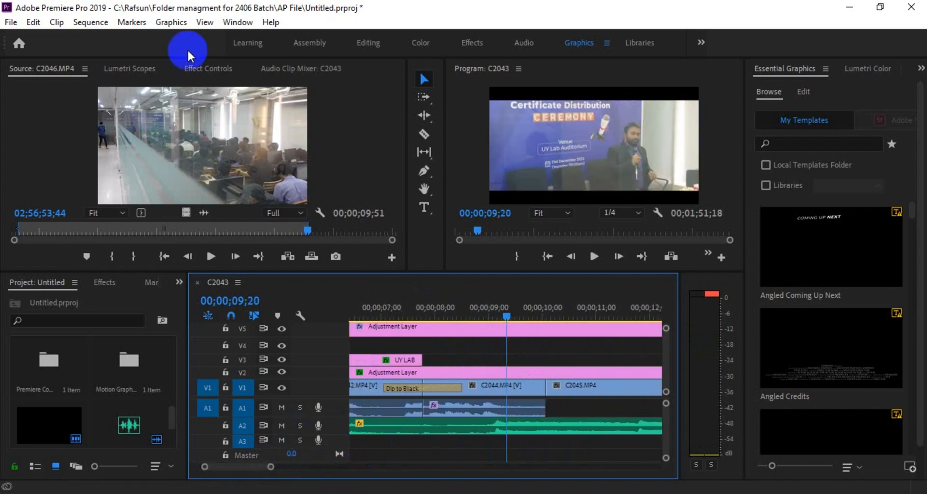
click(235, 22)
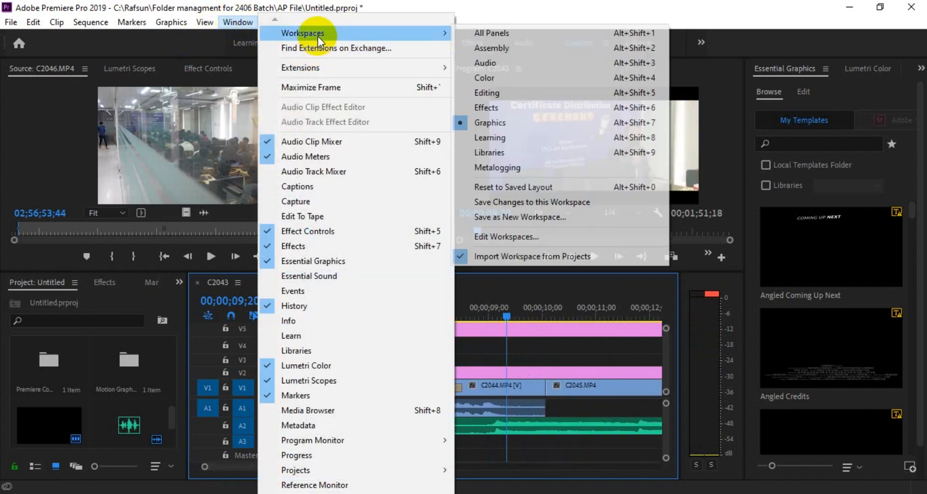
mouse_move(319, 73)
click(494, 68)
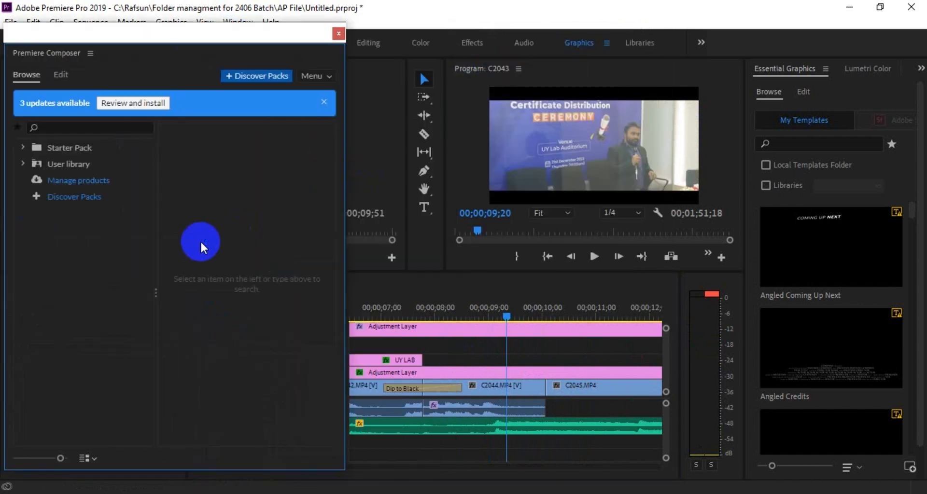
click(23, 147)
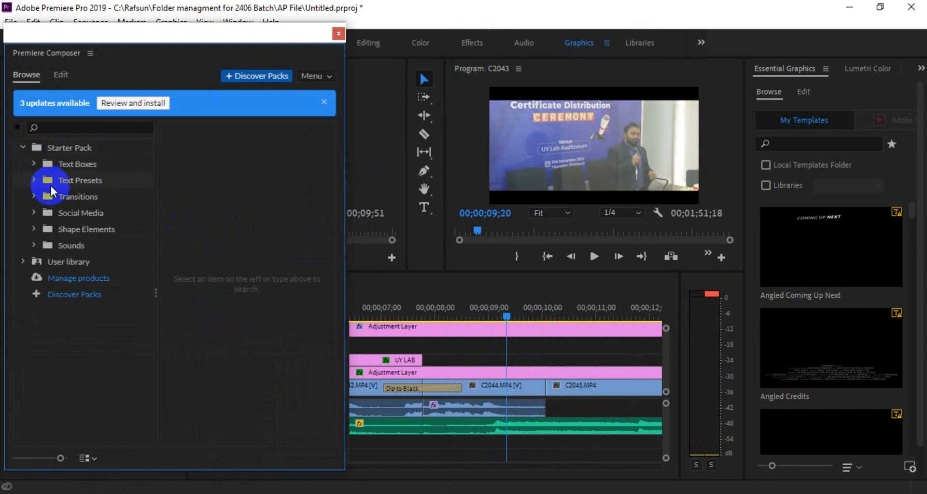
click(71, 198)
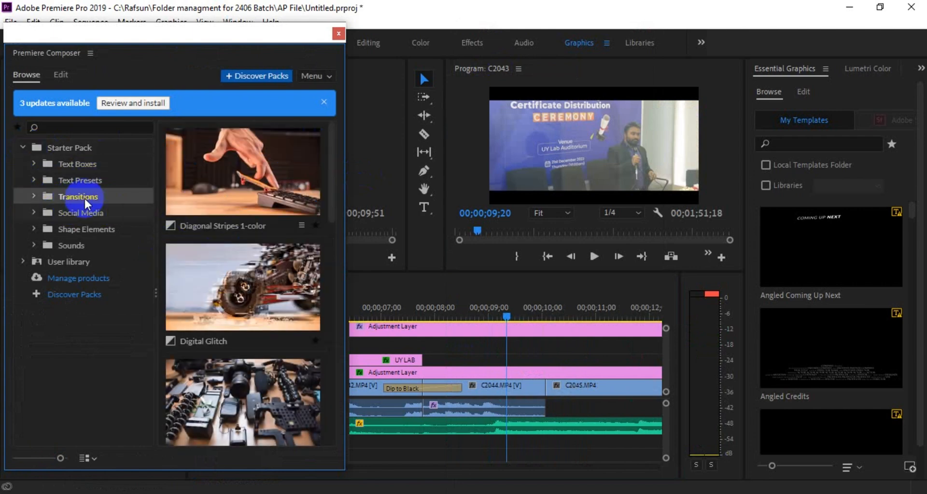
Add the Light Leak transition on V3 over the cut between C2044.MP4 and C2045.MP4.
scroll(272, 259, down, 4)
scroll(258, 288, down, 5)
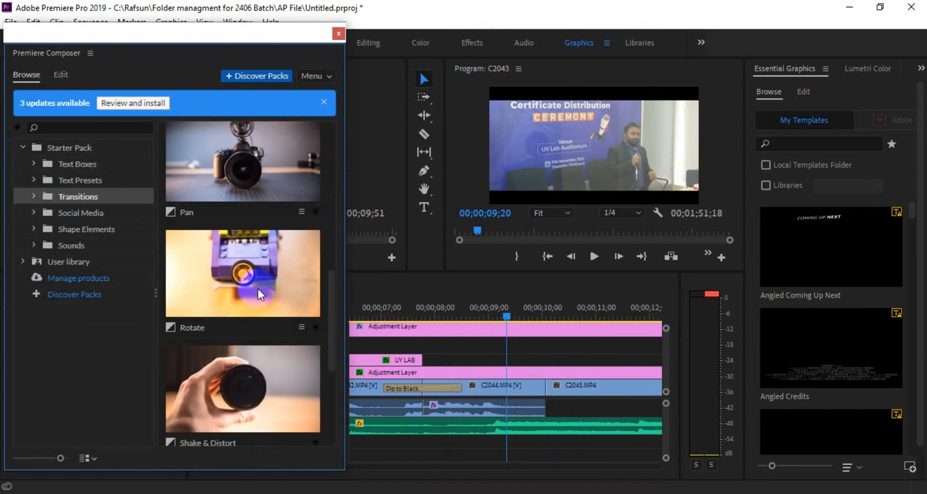
scroll(254, 230, up, 3)
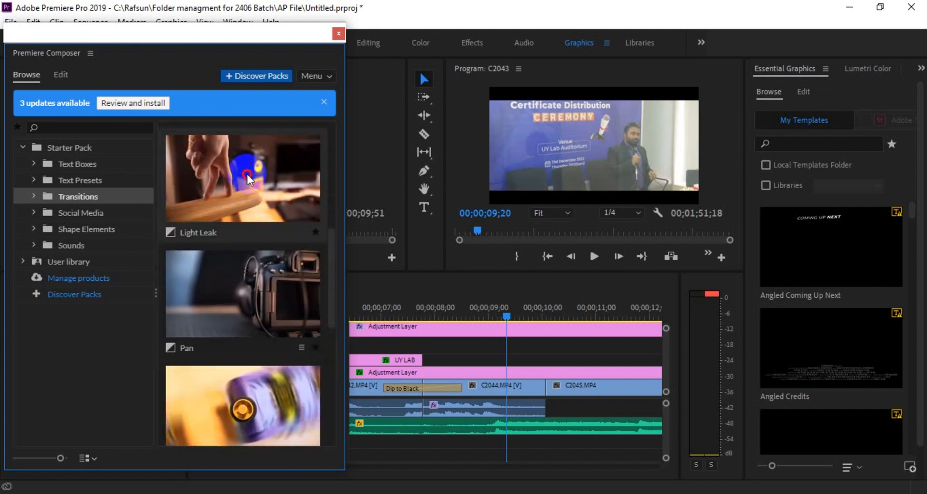
drag(247, 175, 552, 360)
Park the playhead at 00;00;09;37, just before the Light Leak, and close the Premiere Composer panel.
click(531, 312)
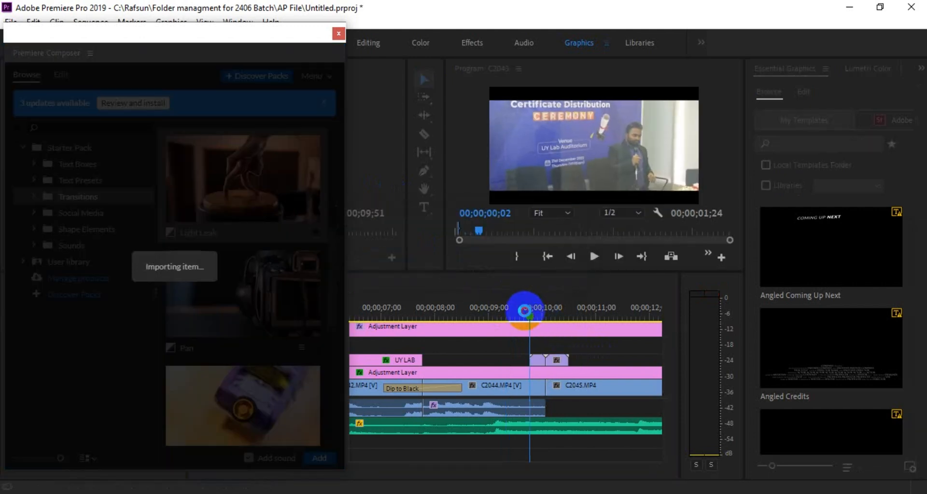
drag(525, 310, 514, 314)
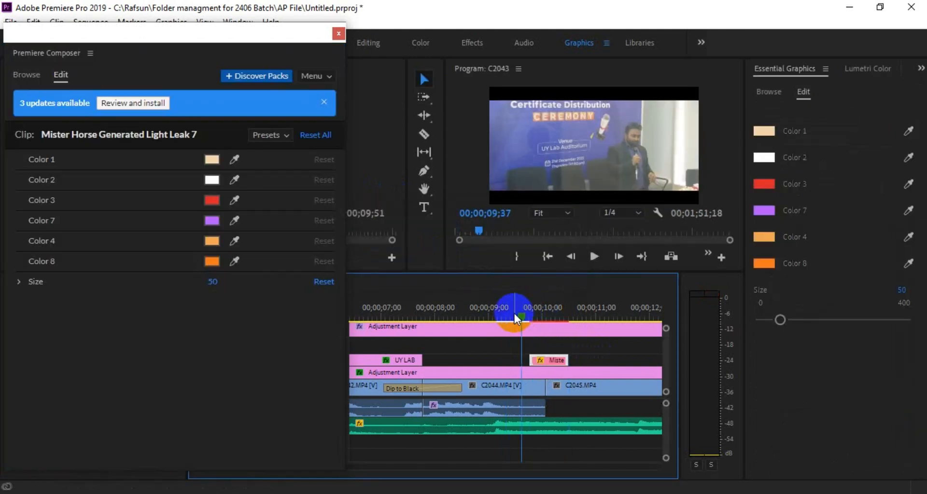
click(339, 34)
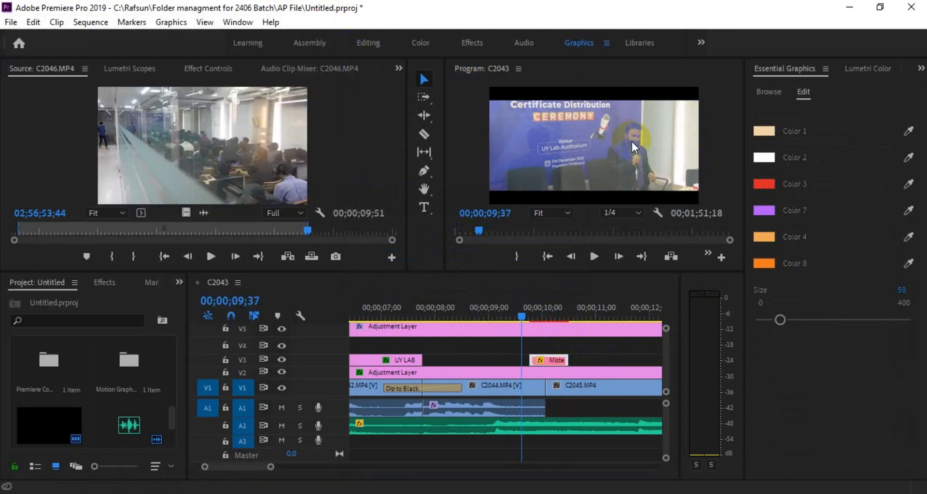
click(627, 194)
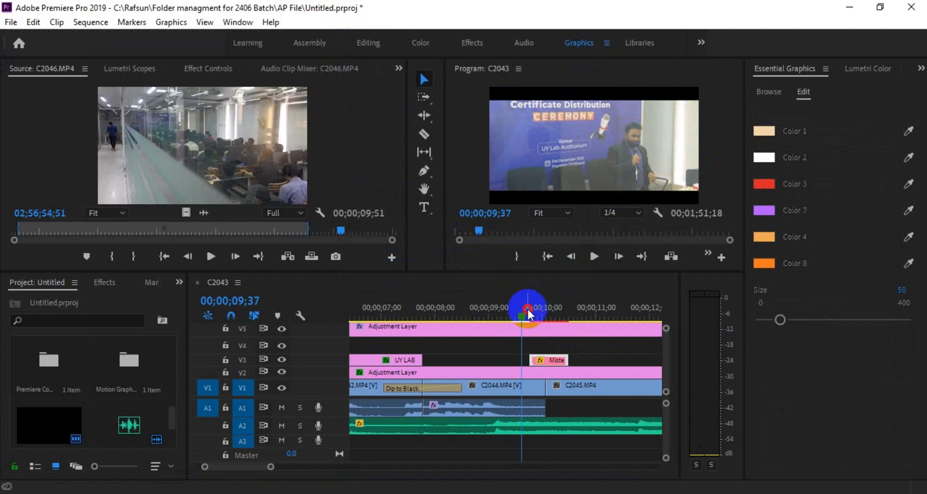
Play the Light Leak transition over the cut between C2044.MP4 and C2045.MP4, restarting from just before it.
drag(528, 311, 502, 316)
key(space)
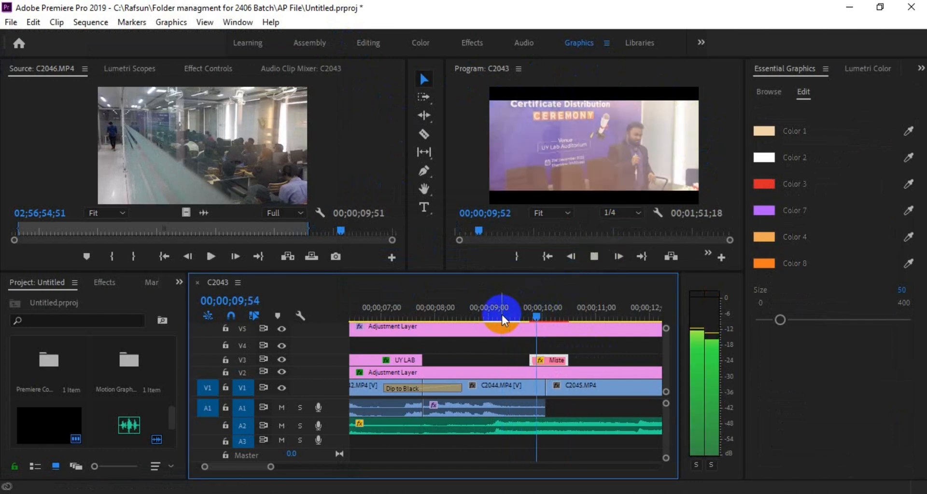
click(493, 317)
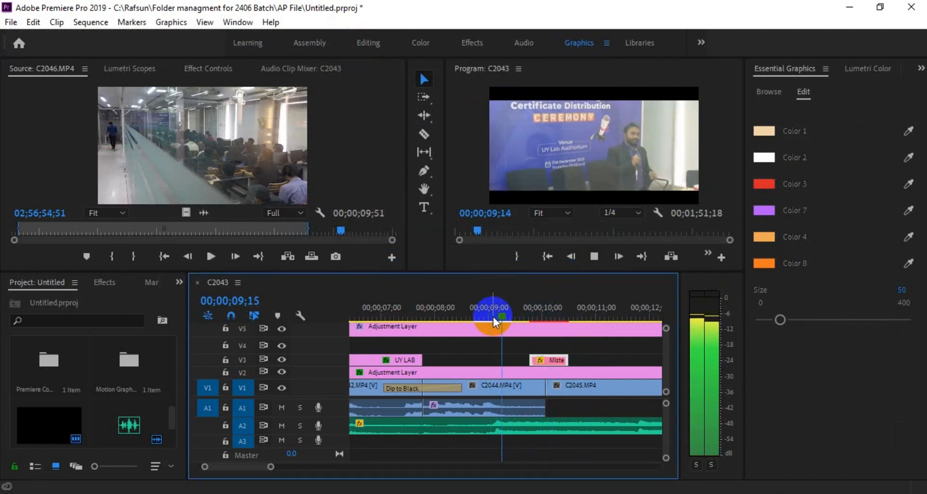
key(space)
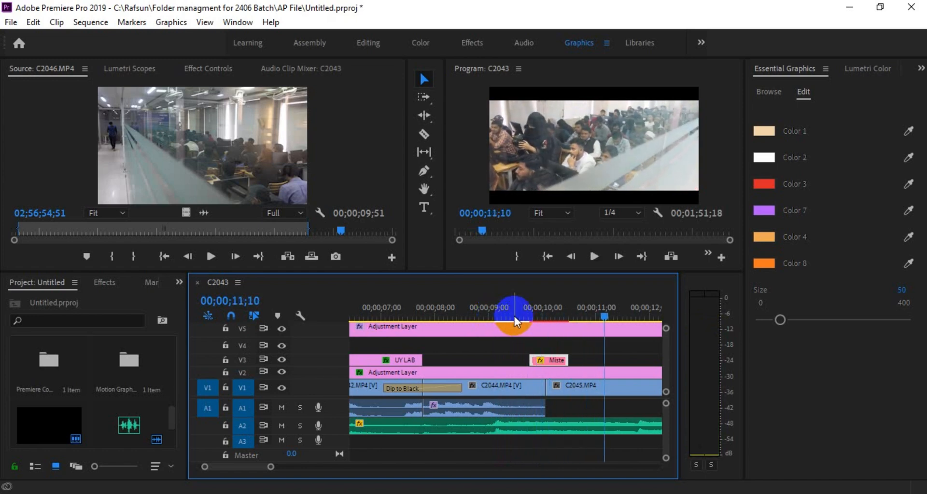
Play the Light Leak transition in the maximized Program monitor, replay it, stop after it and restore the panel layout.
click(515, 317)
click(468, 68)
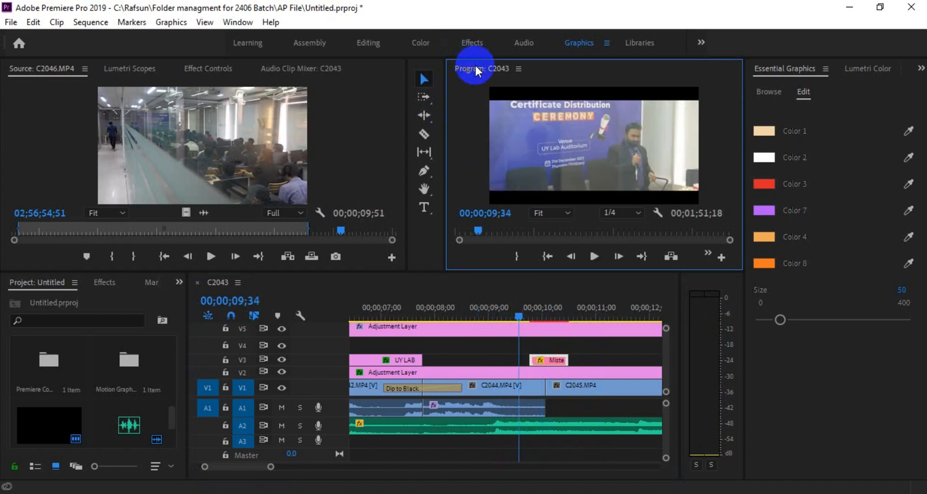
double_click(506, 68)
key(space)
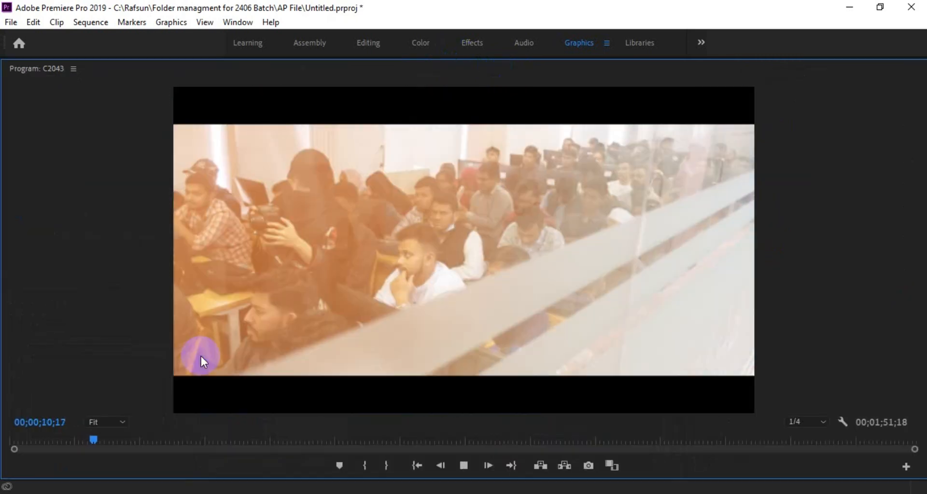
drag(129, 443, 78, 441)
key(space)
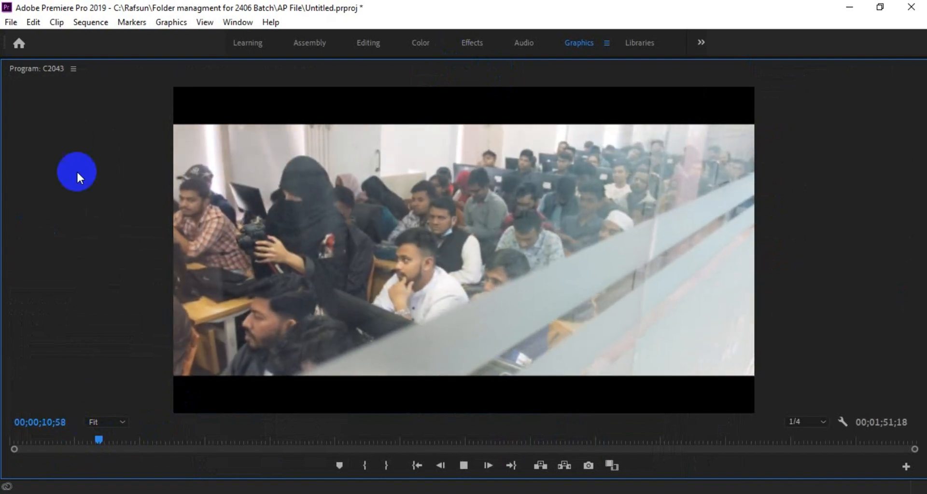
key(space)
double_click(54, 69)
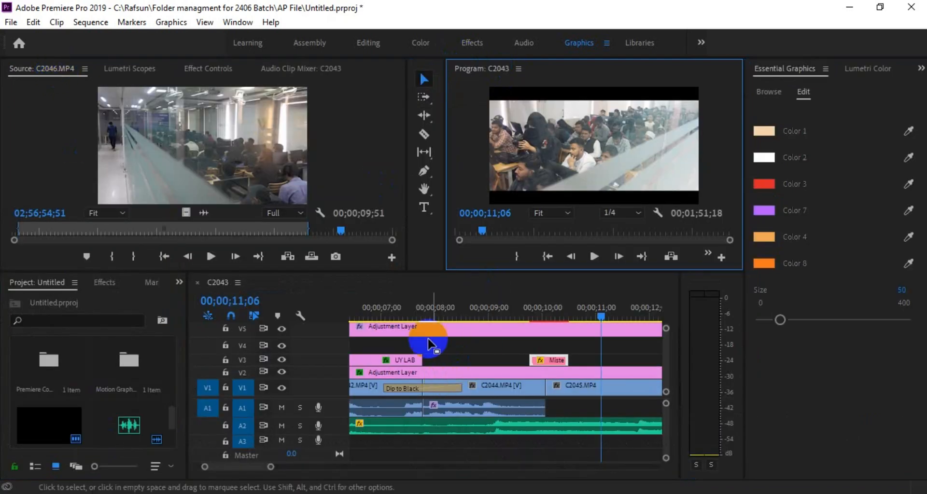
Zoom out the timeline to review all the transition cuts and display the dissolve transitions in the Effects list.
click(272, 467)
drag(272, 467, 305, 467)
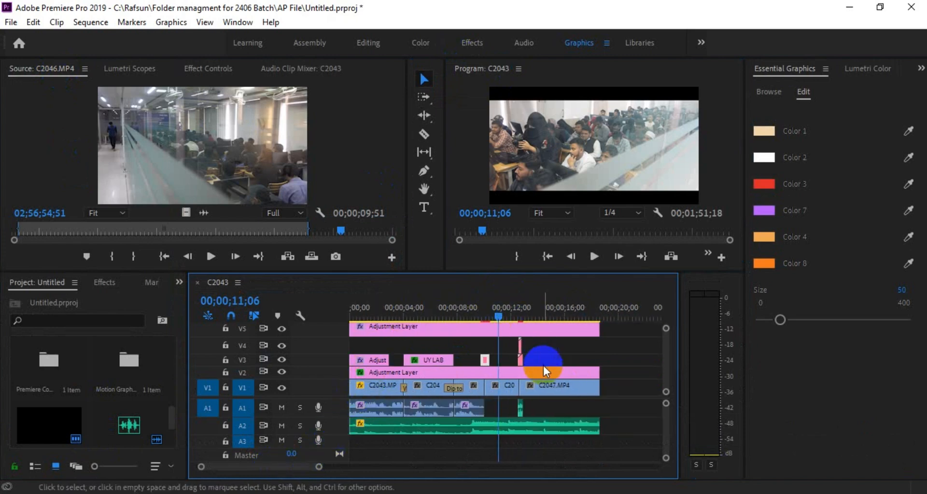
click(497, 371)
click(103, 283)
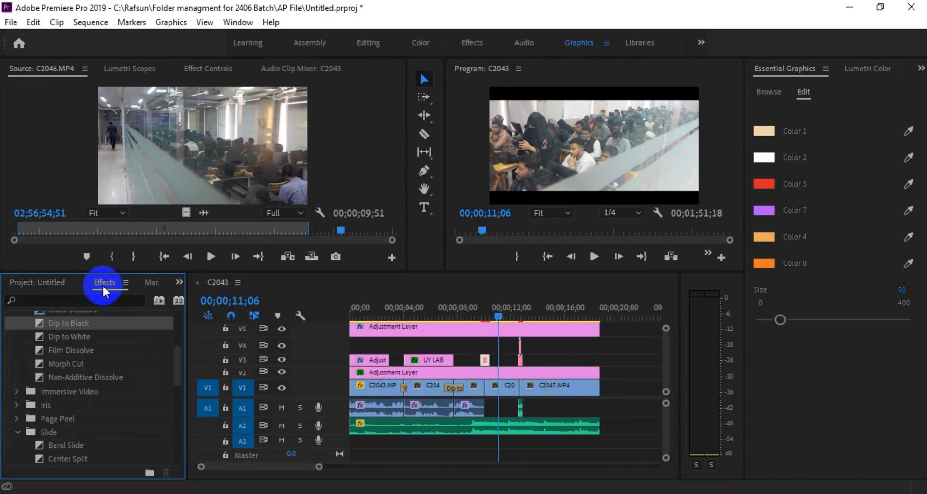
drag(80, 366, 493, 390)
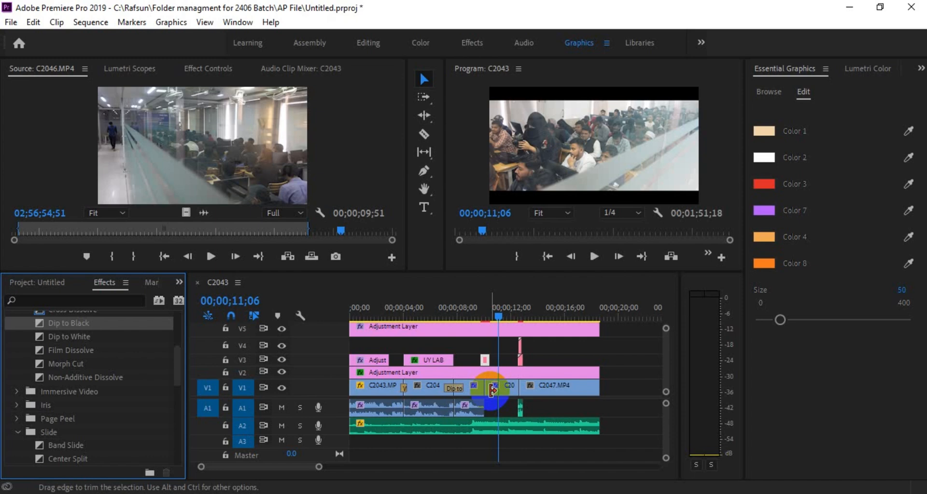
click(384, 464)
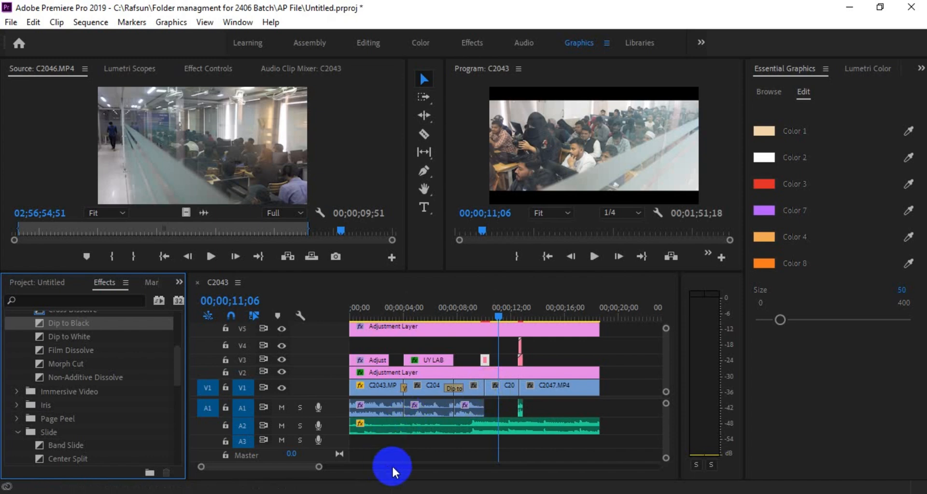
Switch to the Google Meet class call in Chrome.
mouse_move(316, 492)
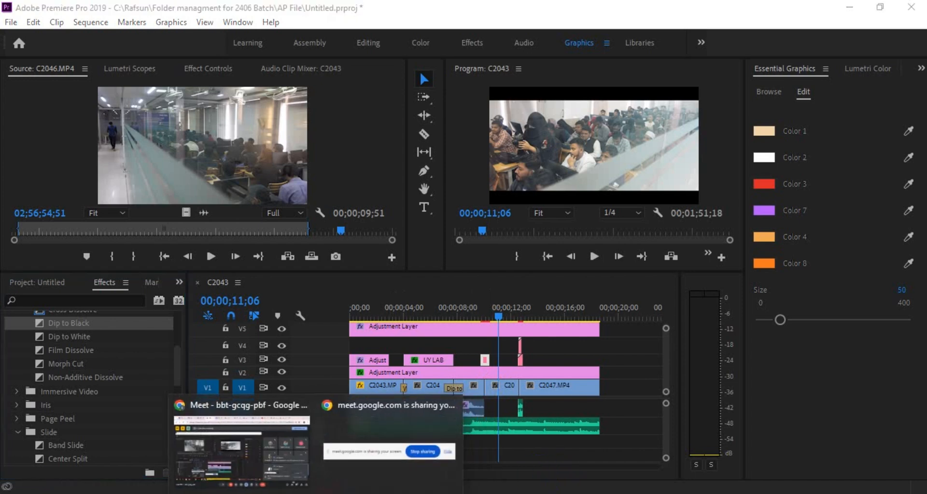
mouse_move(347, 493)
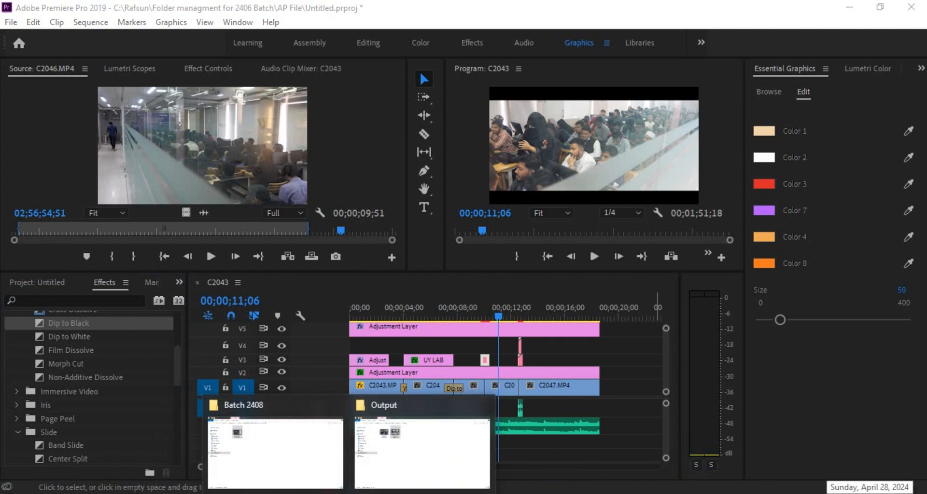
click(319, 489)
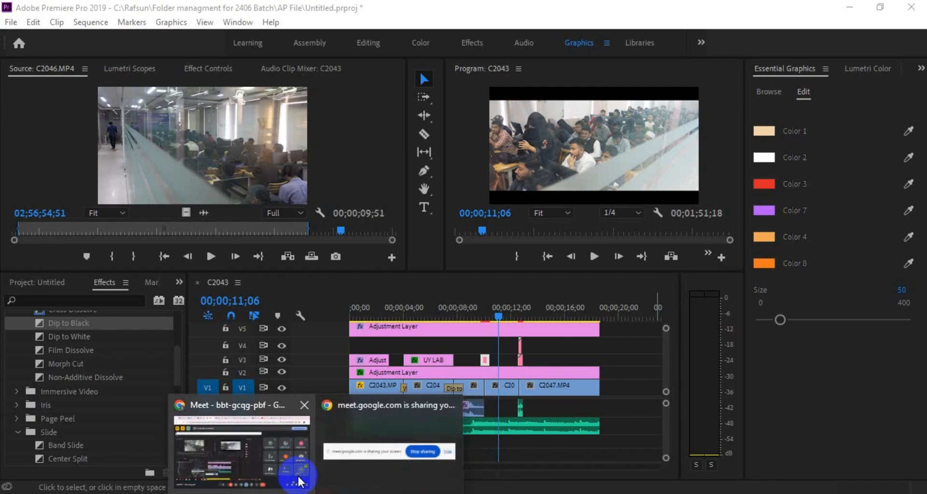
click(299, 482)
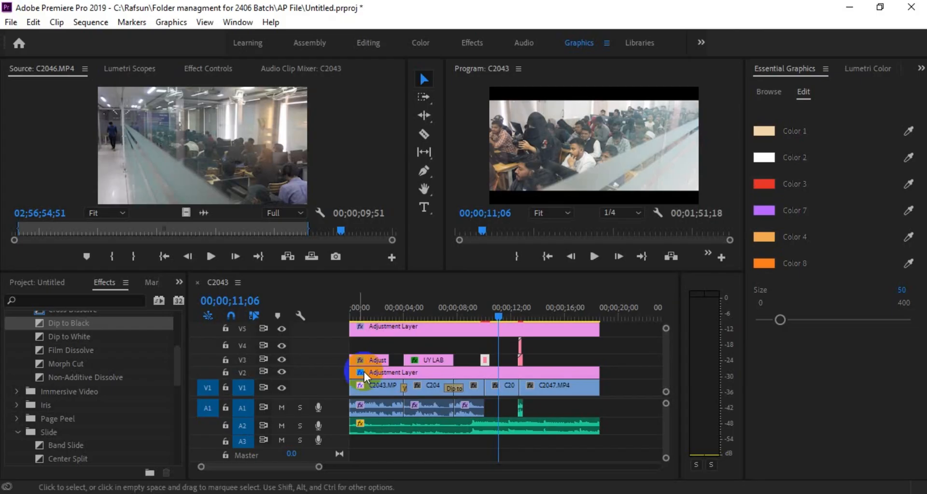
Demonstrate launching the Premiere Composer extension twice in Premiere Pro, closing its window each time.
drag(365, 377, 365, 376)
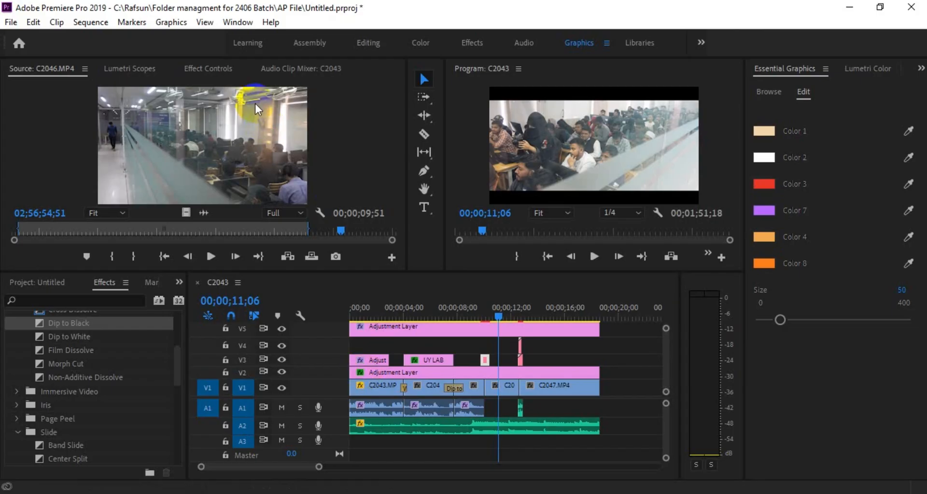
click(237, 25)
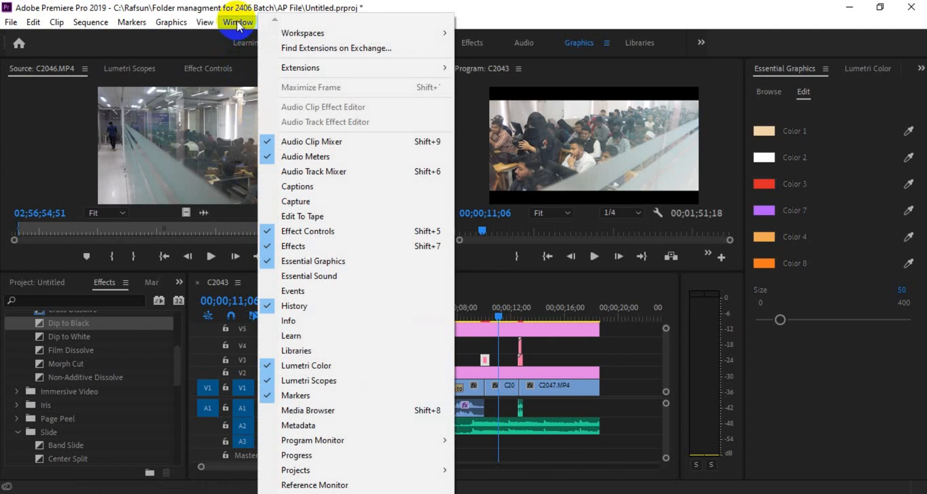
mouse_move(382, 68)
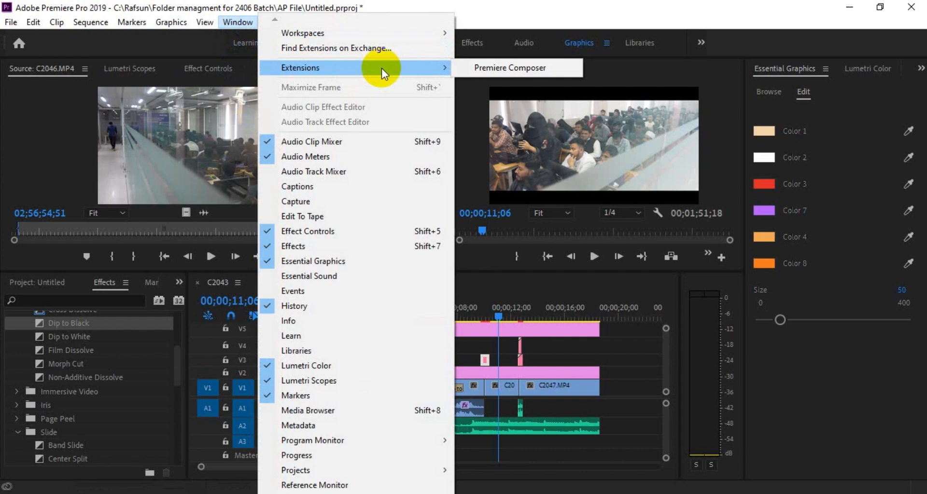
click(535, 65)
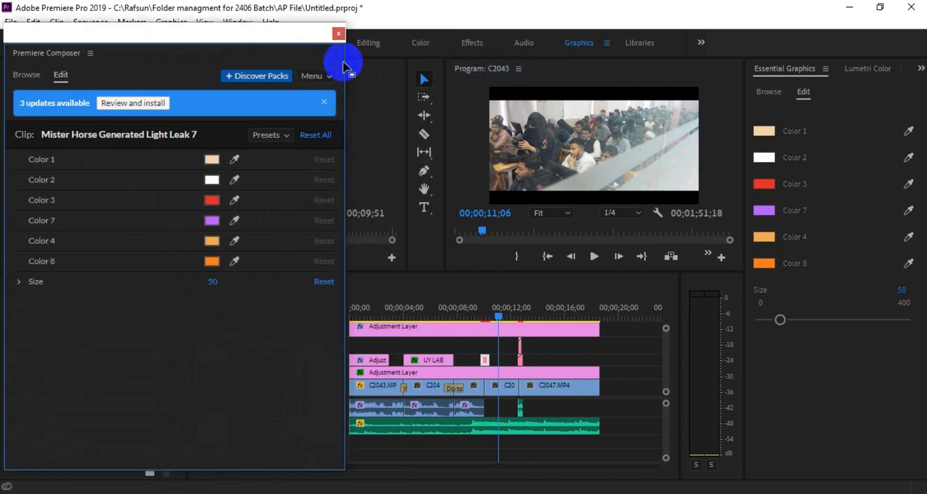
click(339, 33)
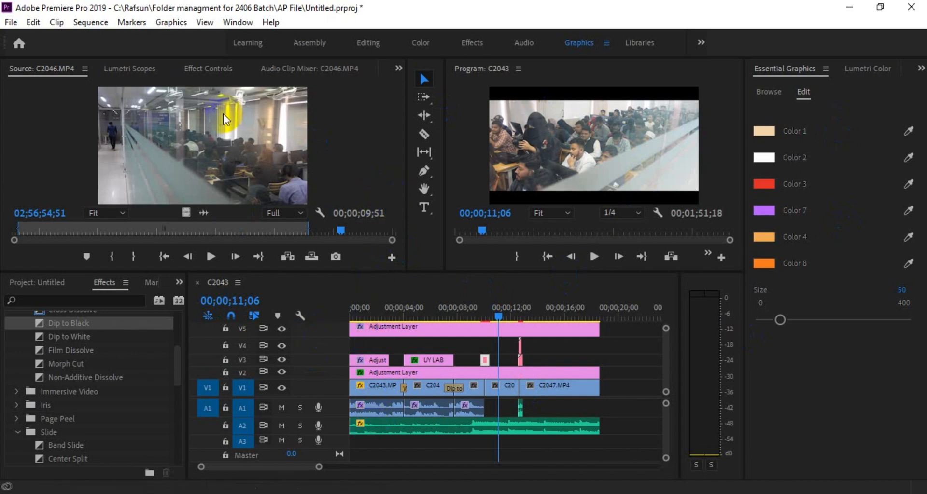
click(238, 23)
mouse_move(318, 71)
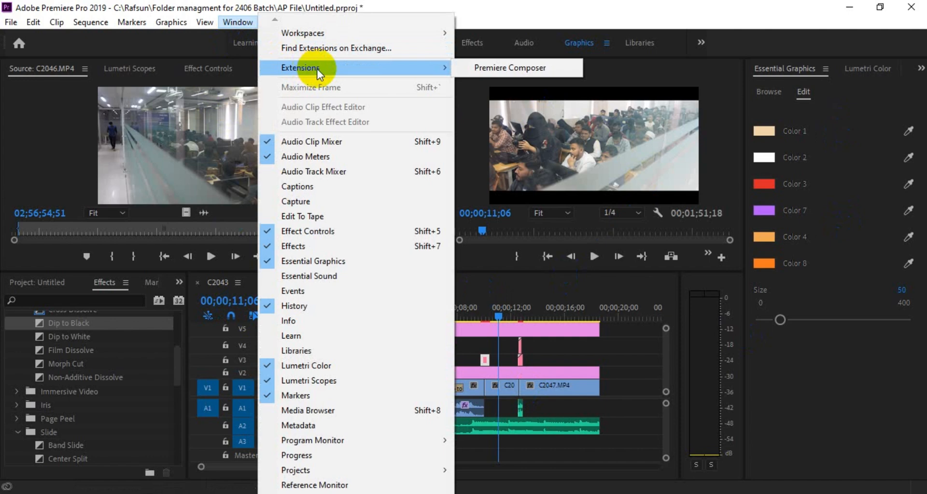
click(486, 67)
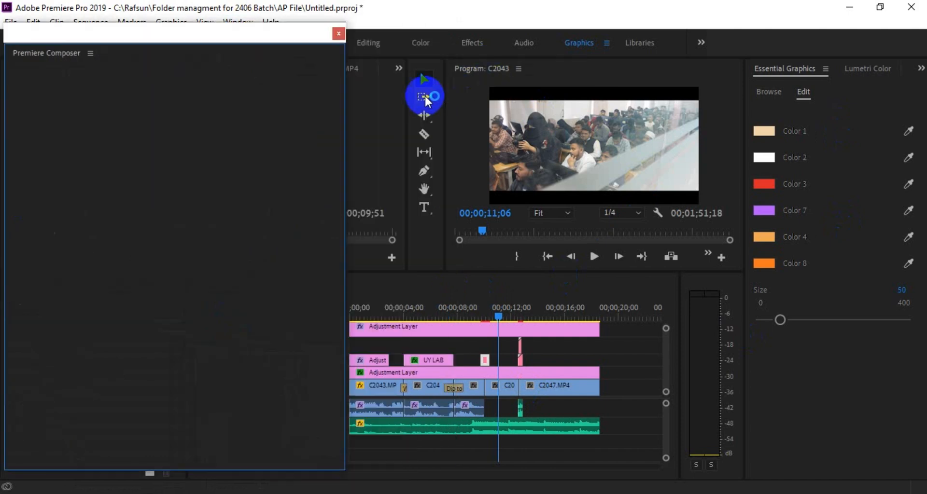
click(338, 34)
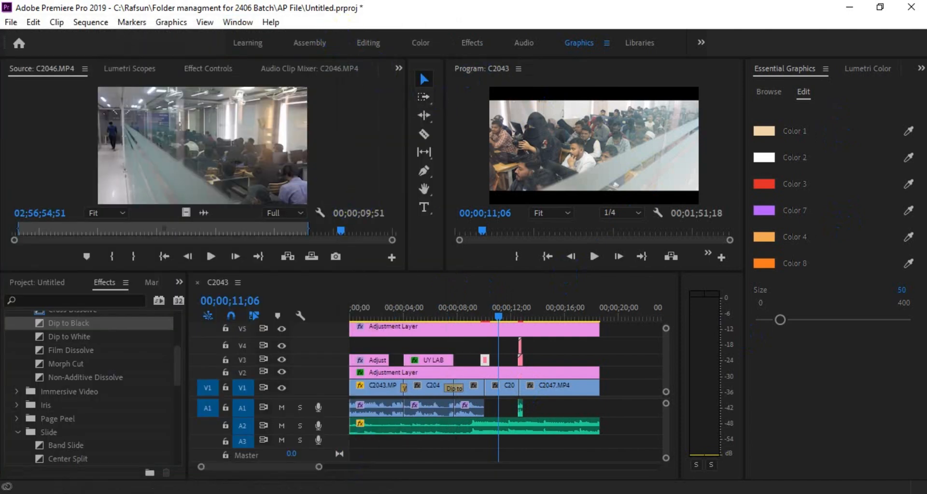
Switch to the Google Meet call and disable participants' permission to turn on their microphone in the host controls.
click(276, 440)
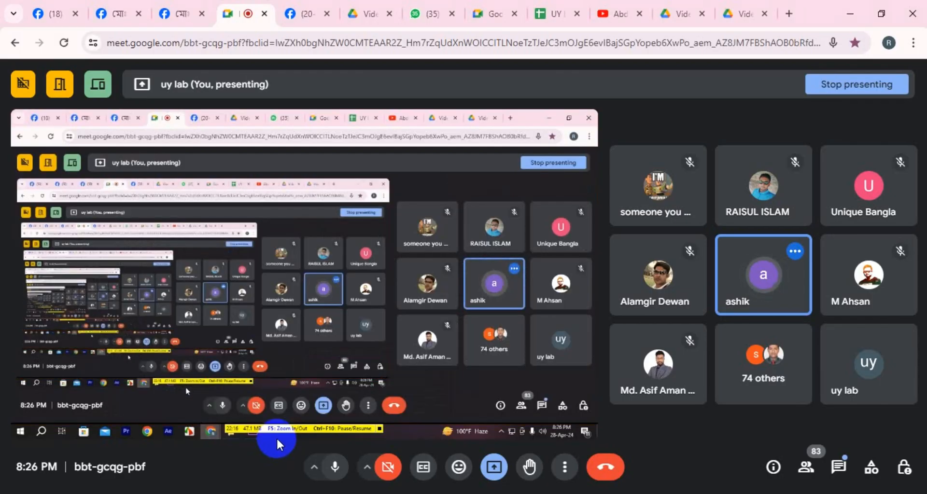
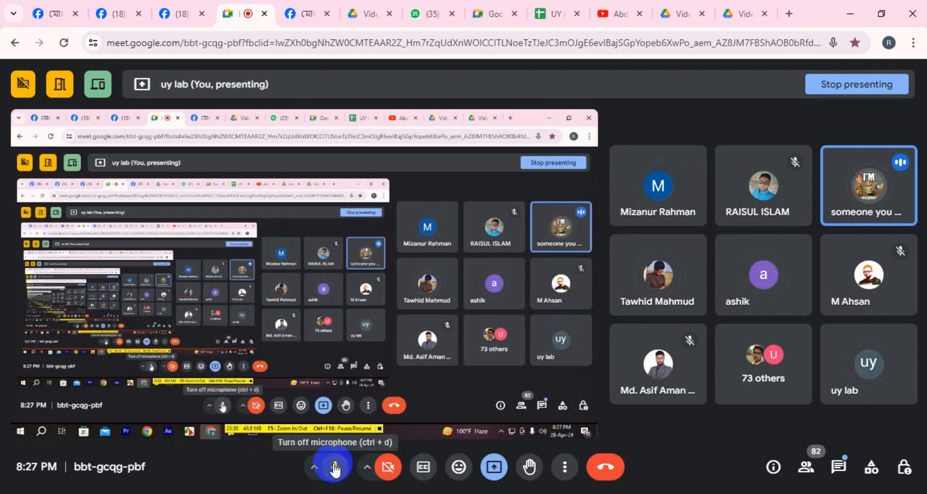
click(904, 469)
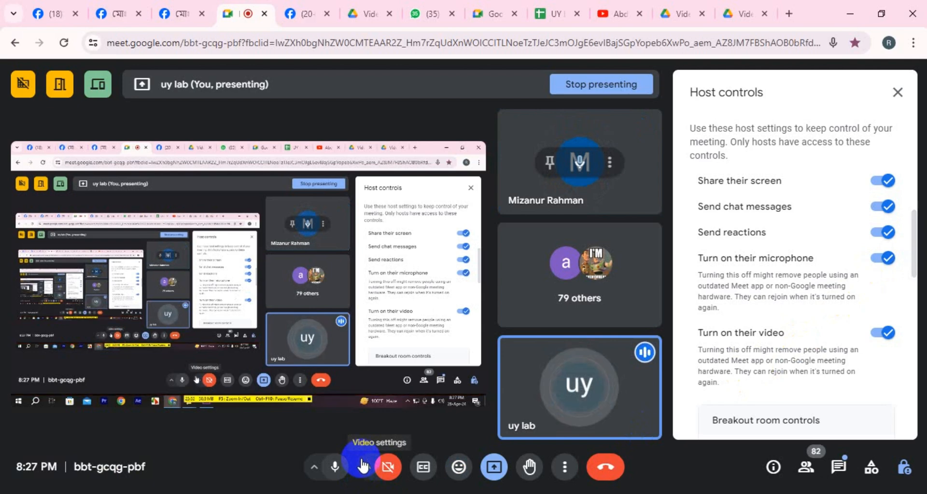
click(888, 258)
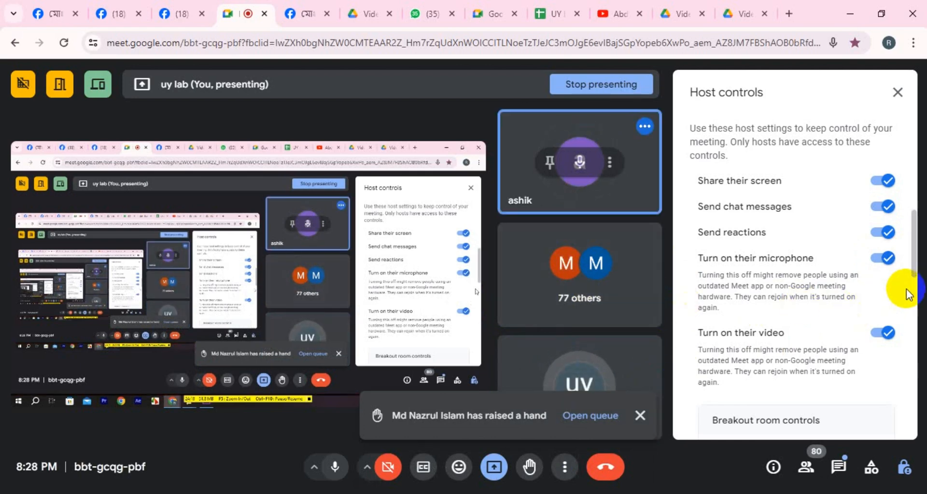
click(890, 259)
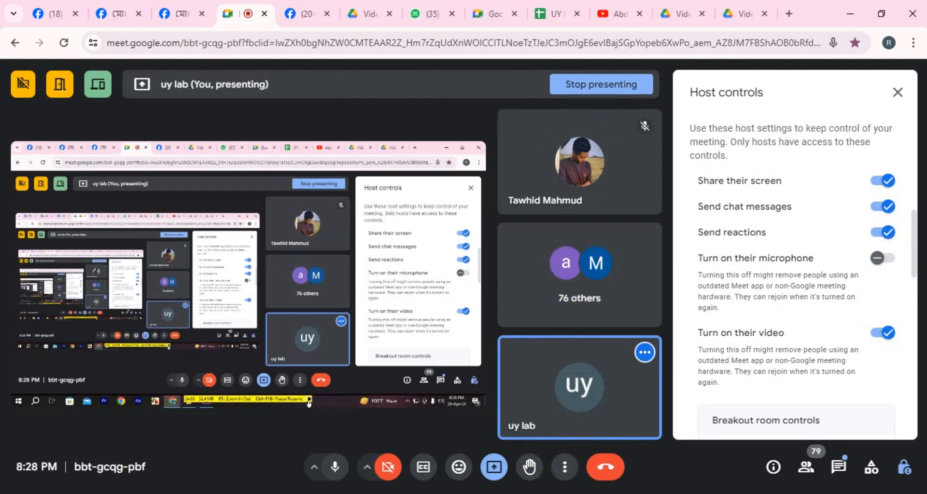
Mute the presenter's microphone, turn it back on, and allow participants to turn on their microphones again.
click(345, 468)
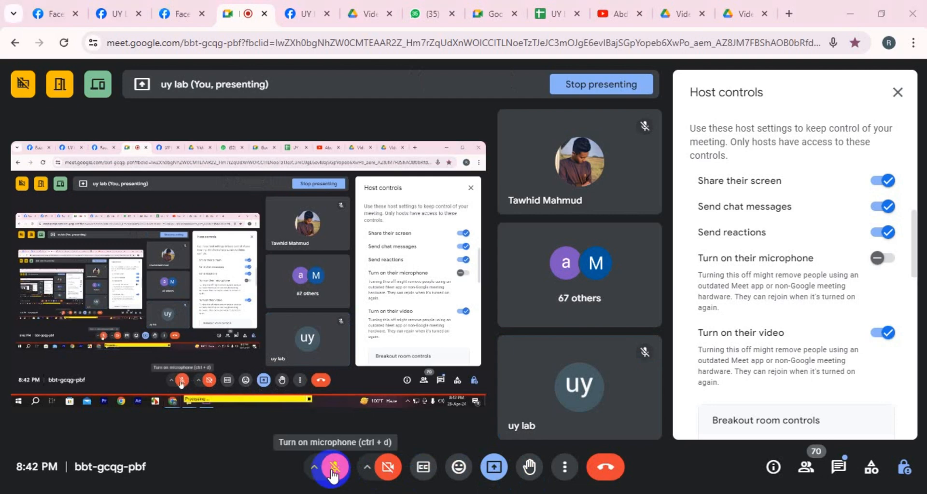
click(334, 466)
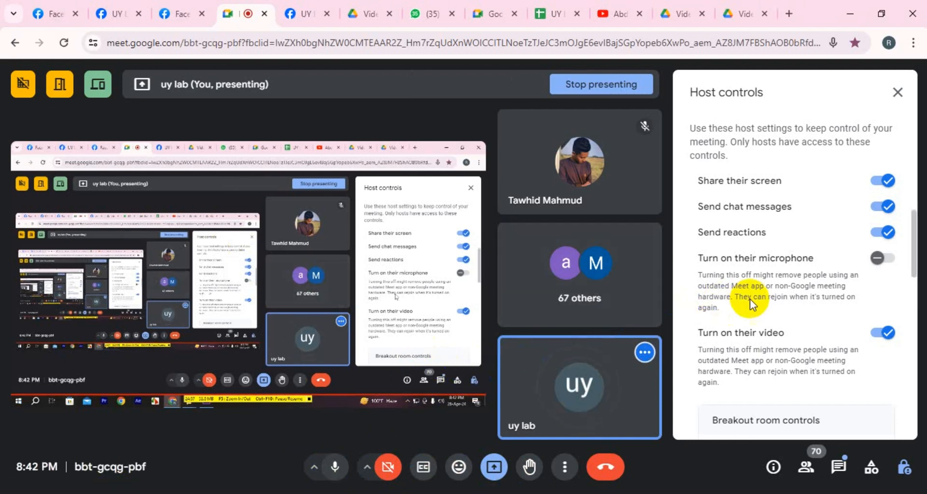
click(877, 261)
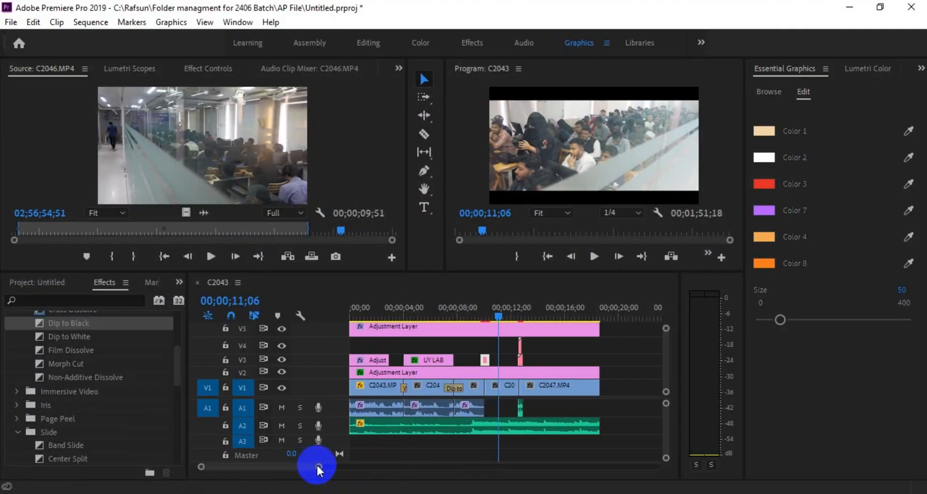
Review the Class # 3 Characters & Transitions topics in Video Editing Online Course Outline.pdf in Google Drive.
mouse_move(318, 471)
click(283, 453)
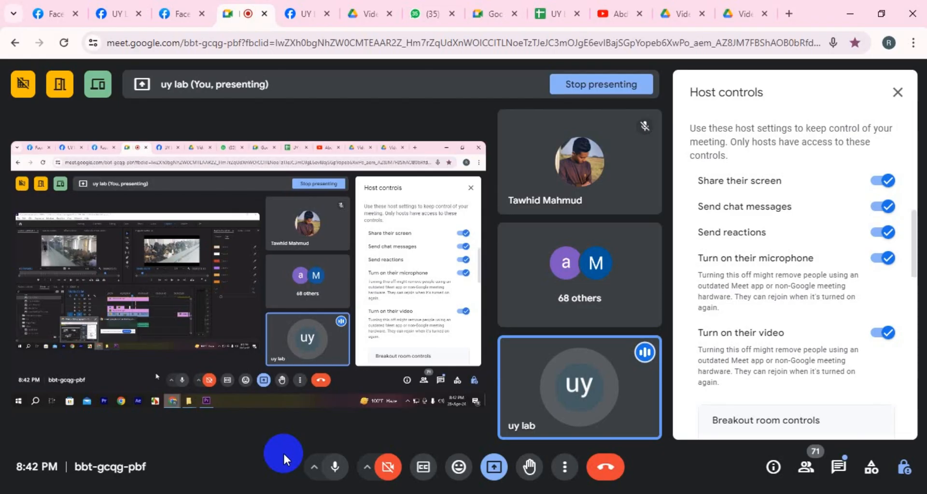
click(365, 10)
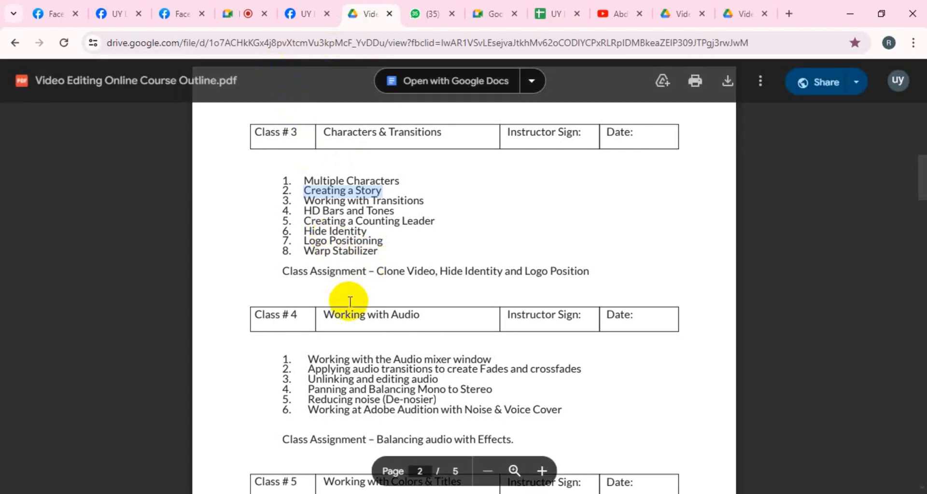
scroll(343, 328, down, 1)
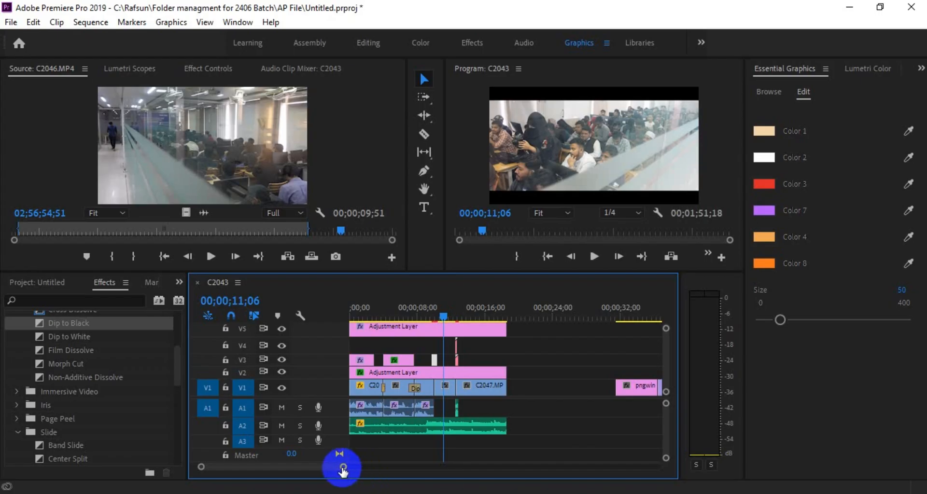
Look over the birthday-cake image section of the C2043 timeline and browse the project's media thumbnails.
drag(344, 467, 383, 466)
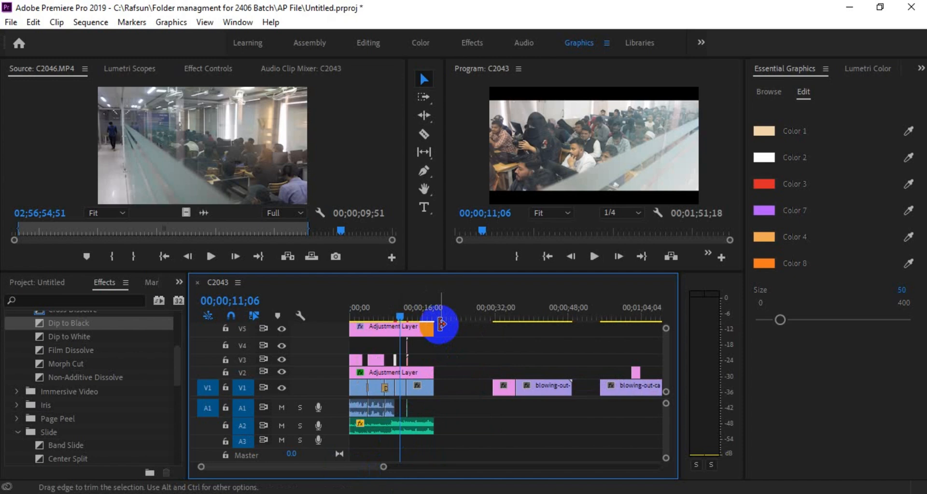
drag(441, 322, 554, 316)
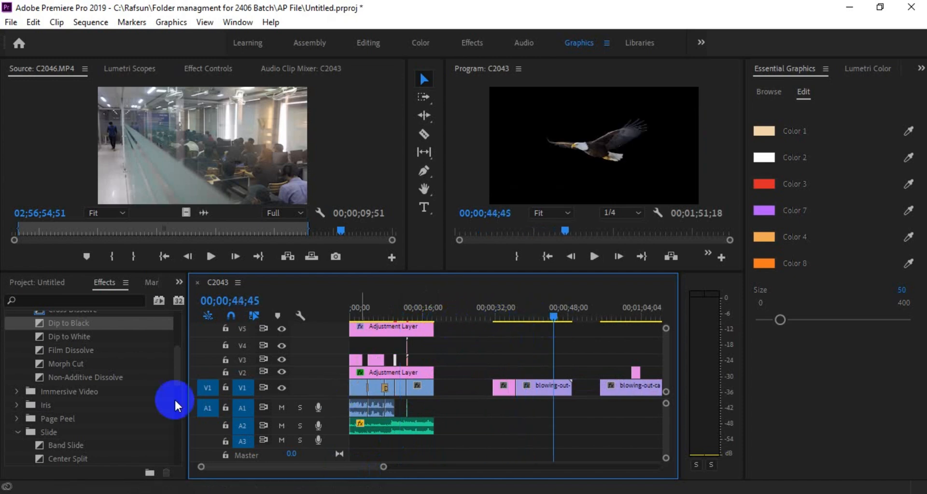
click(63, 283)
scroll(109, 418, down, 2)
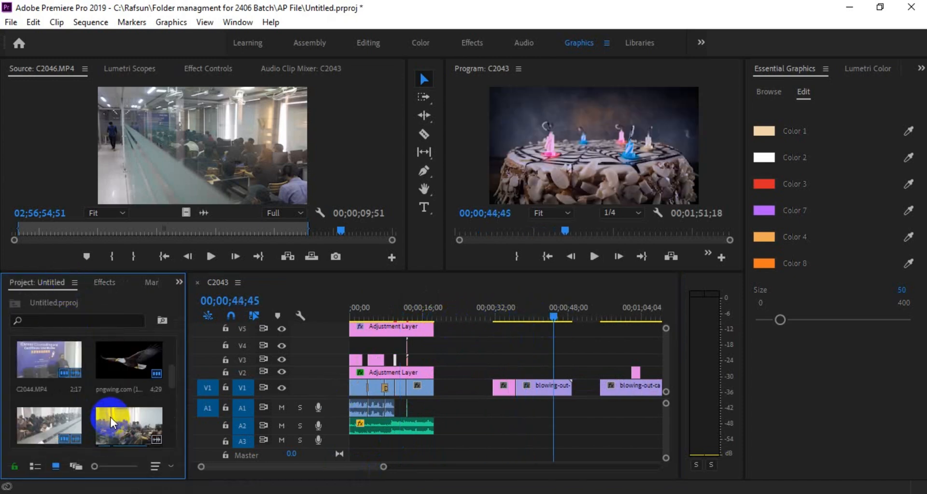
scroll(108, 419, up, 2)
scroll(106, 422, down, 2)
scroll(99, 419, down, 2)
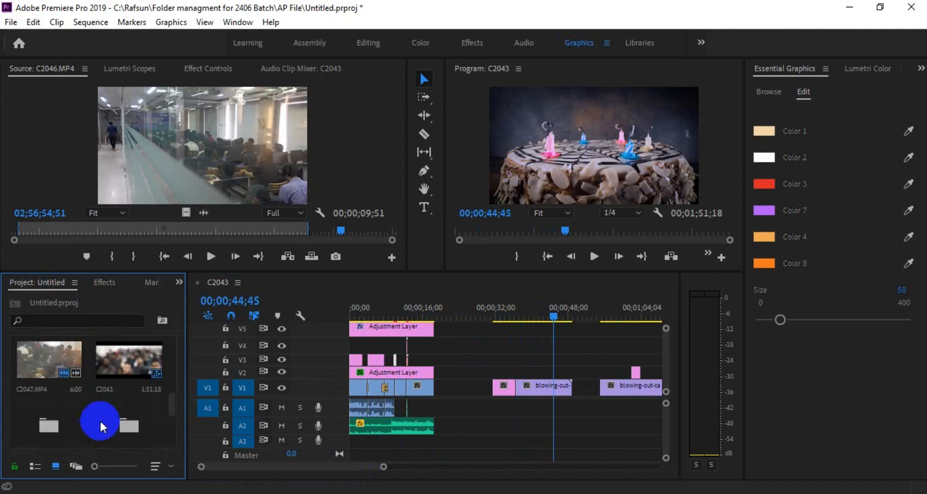
scroll(113, 391, up, 2)
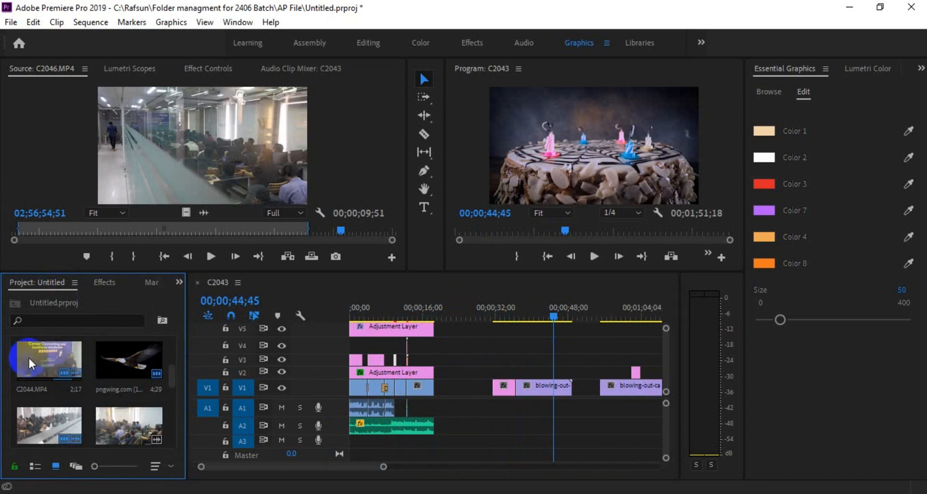
drag(132, 366, 190, 428)
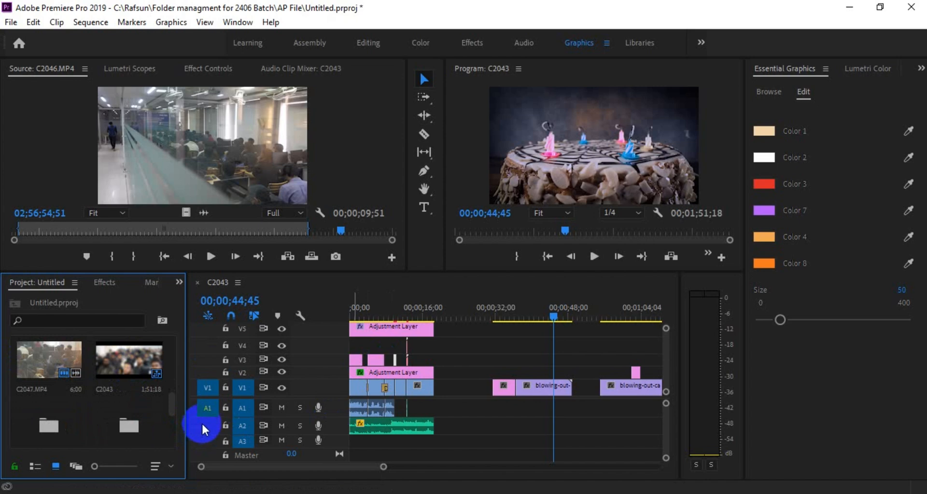
Examine the UY LAB title section near the start of the sequence and the video tracks stacked around it.
click(665, 370)
scroll(662, 375, up, 1)
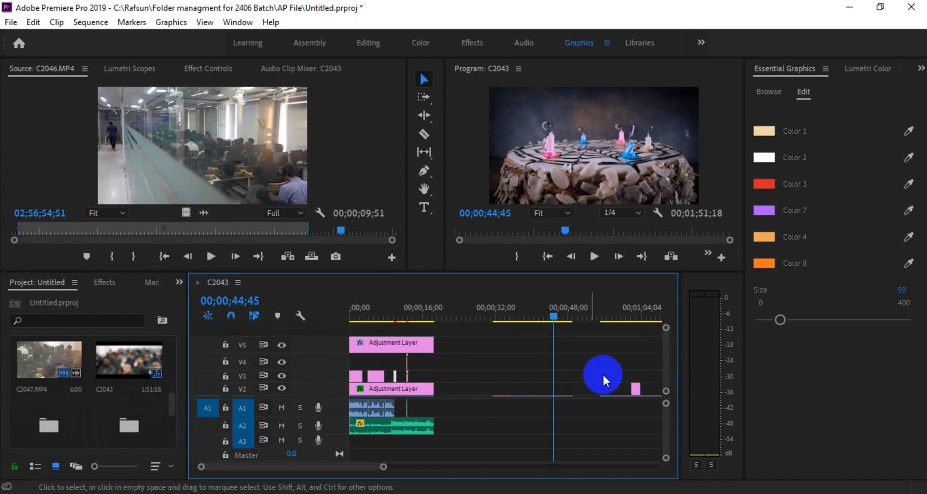
click(383, 316)
click(378, 376)
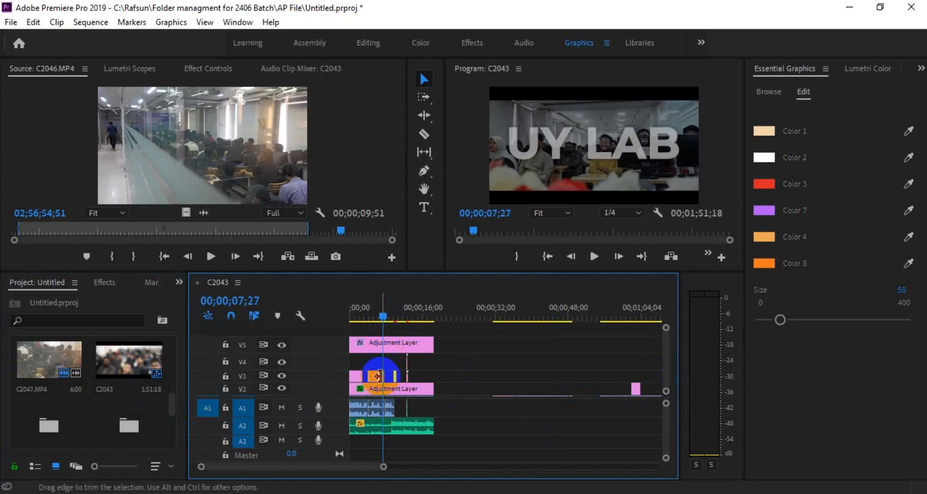
click(383, 318)
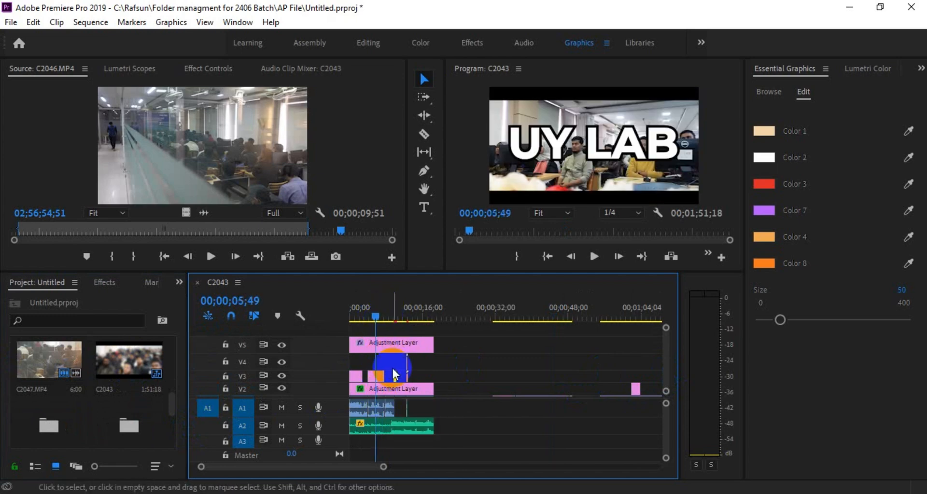
scroll(663, 365, down, 1)
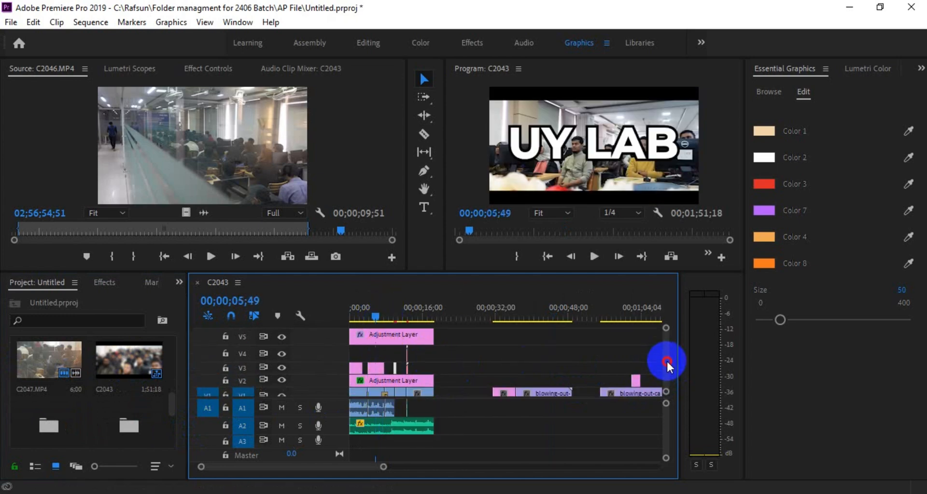
click(382, 333)
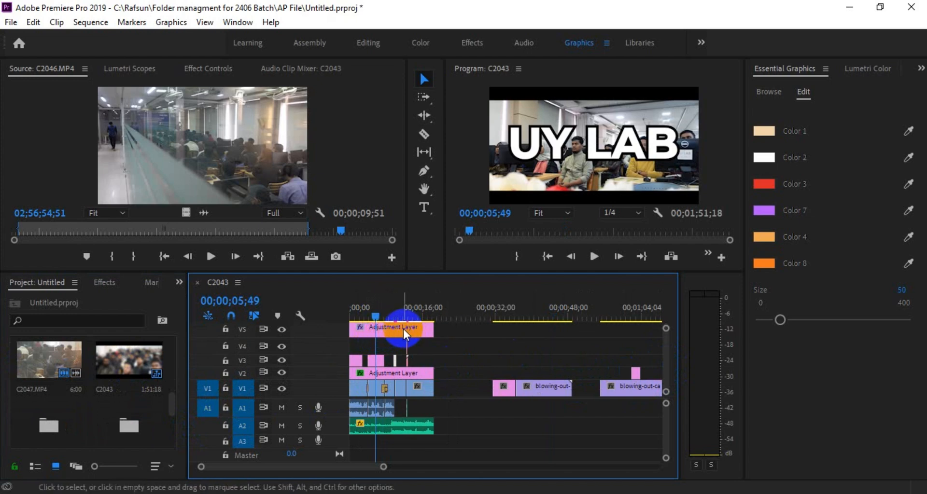
Move the opening footage clips and their audio from the sequence start to an empty area around 00;02;12.
drag(385, 307, 435, 307)
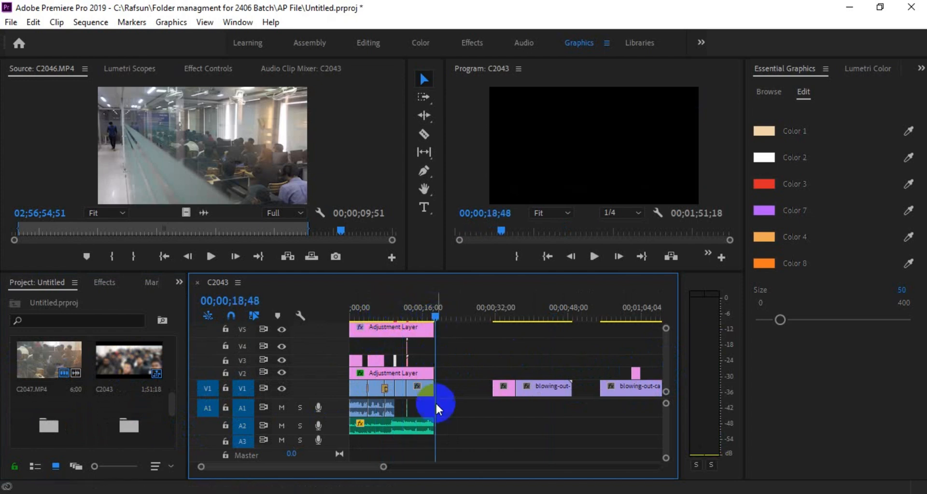
drag(446, 388, 346, 401)
drag(383, 467, 483, 476)
drag(373, 387, 572, 381)
click(558, 317)
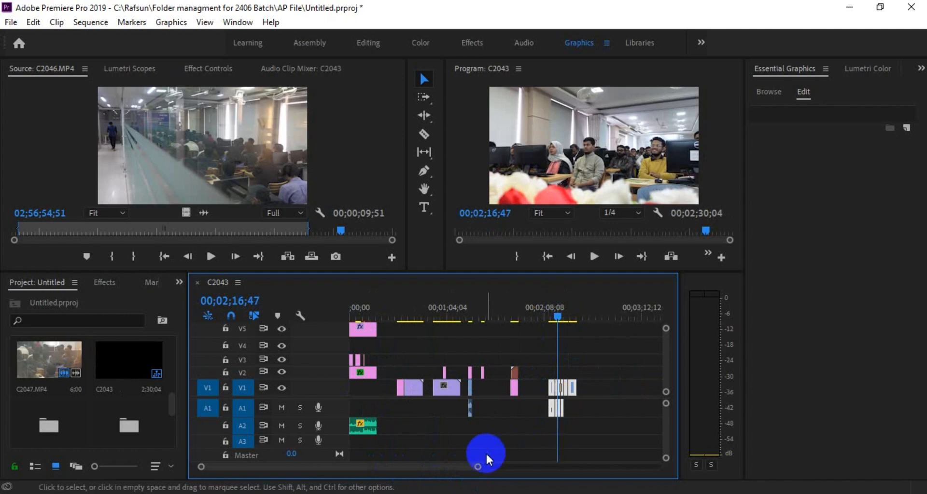
Delete the short leftover clips on V3, V4 and A1 near 00;02;24, and play the moved footage.
drag(477, 467, 456, 383)
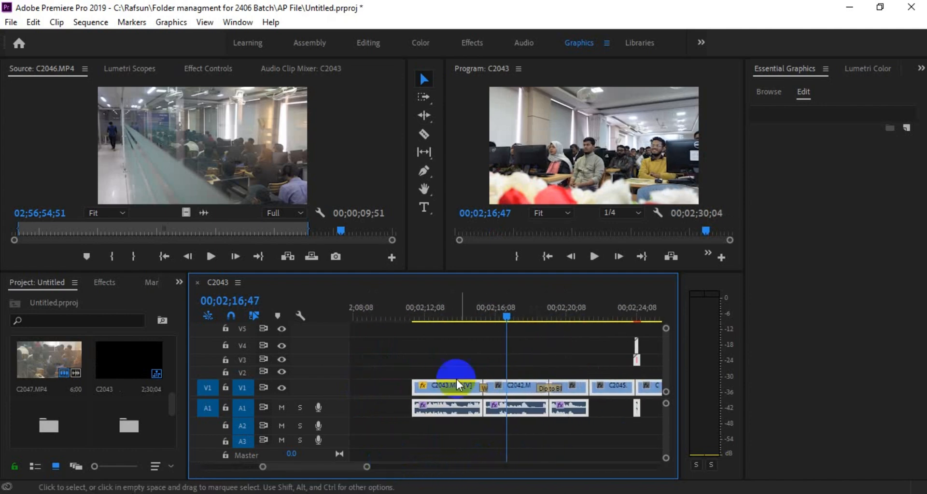
drag(496, 313, 445, 313)
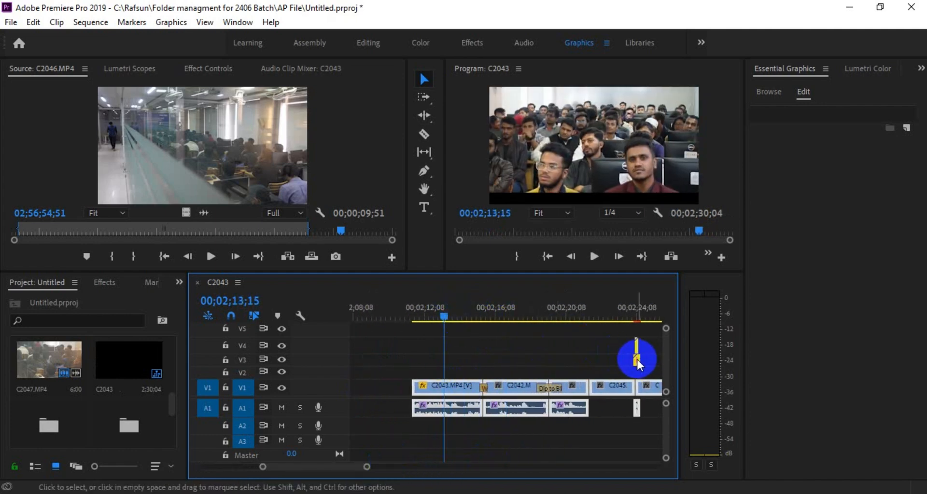
mouse_move(637, 364)
mouse_down()
mouse_move(526, 358)
mouse_move(636, 367)
mouse_up()
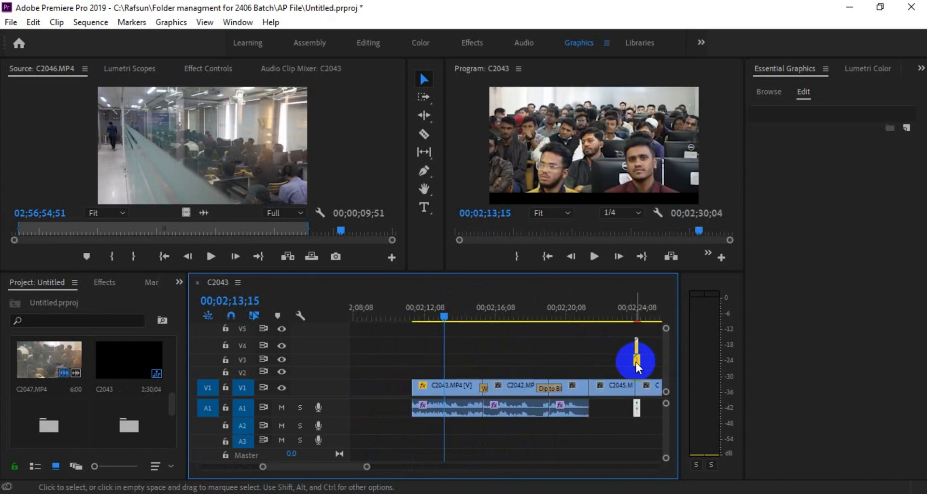
key(space)
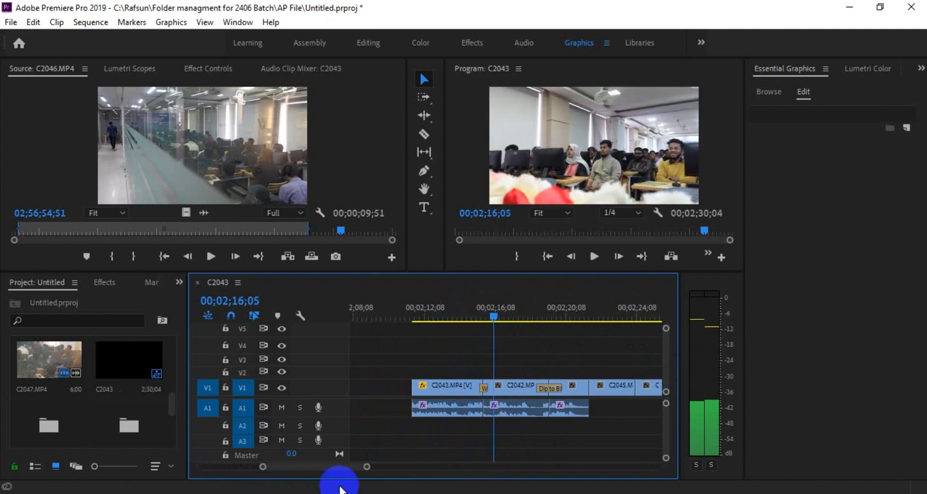
Duplicate the C2042.MP4 clip with its audio to an empty stretch of V1 and A1 starting at 00;02;41;01.
click(367, 467)
drag(367, 467, 389, 470)
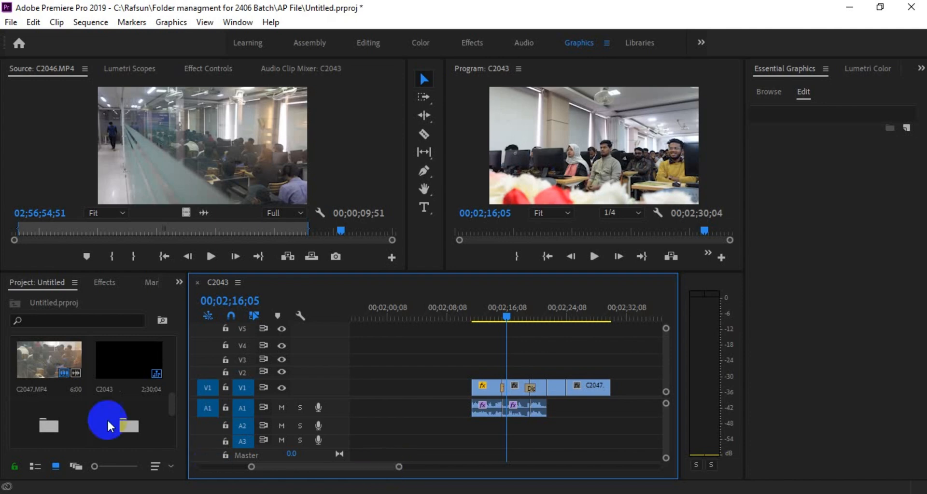
click(489, 318)
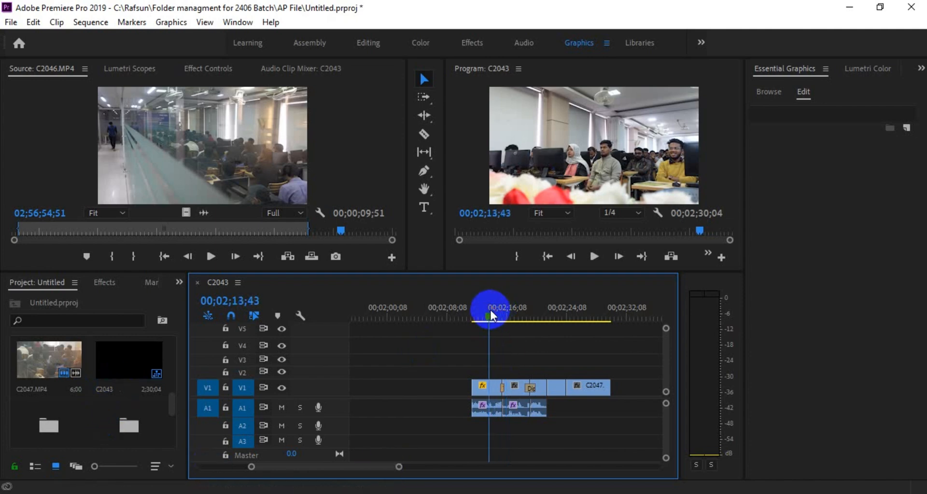
click(488, 386)
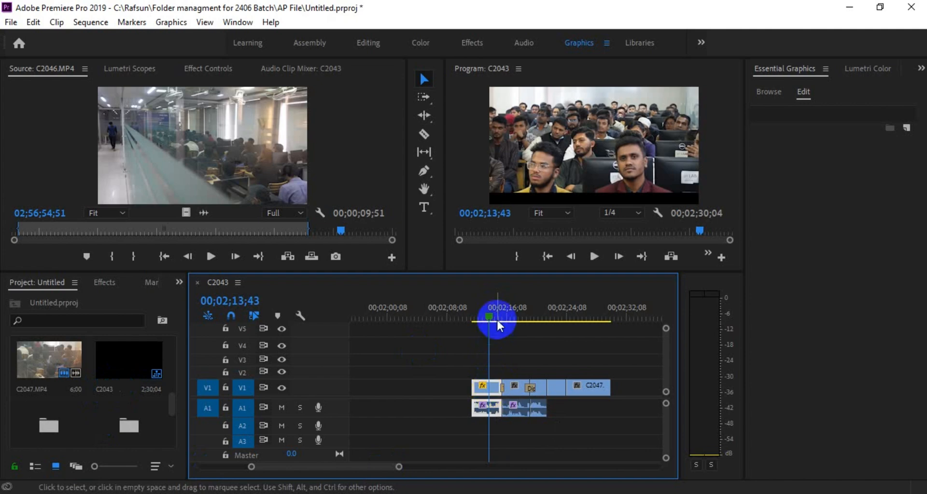
drag(495, 317, 516, 317)
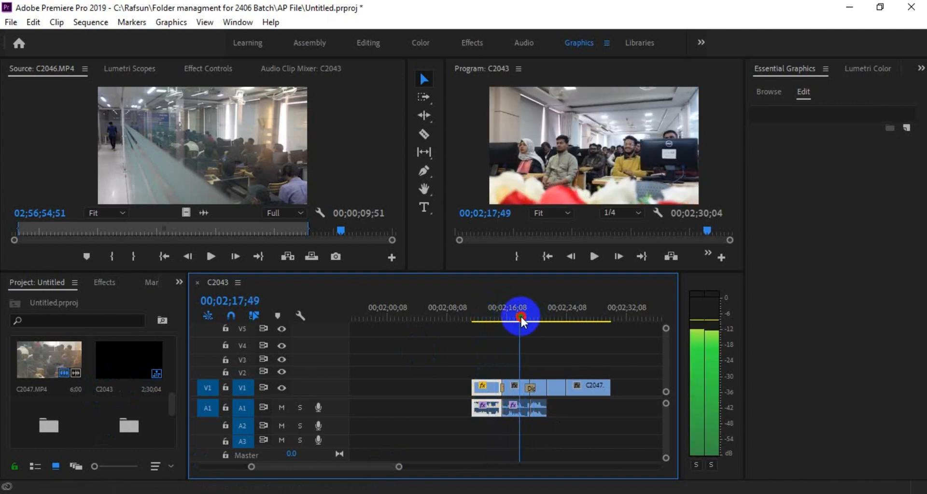
click(514, 387)
drag(399, 467, 430, 467)
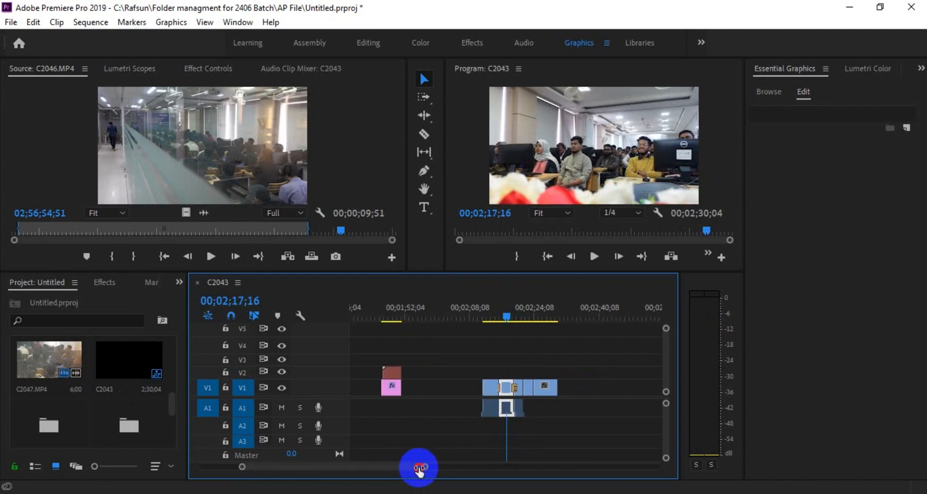
click(506, 388)
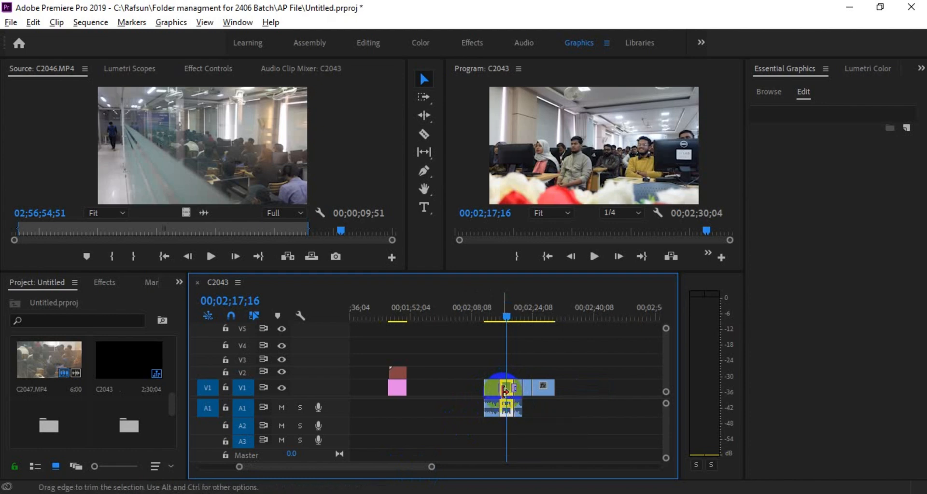
click(514, 383)
click(510, 405)
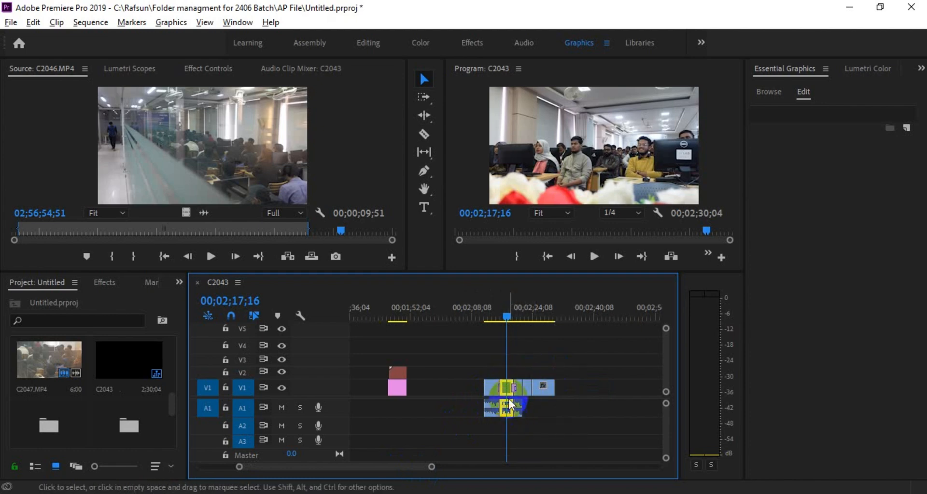
drag(508, 394, 607, 393)
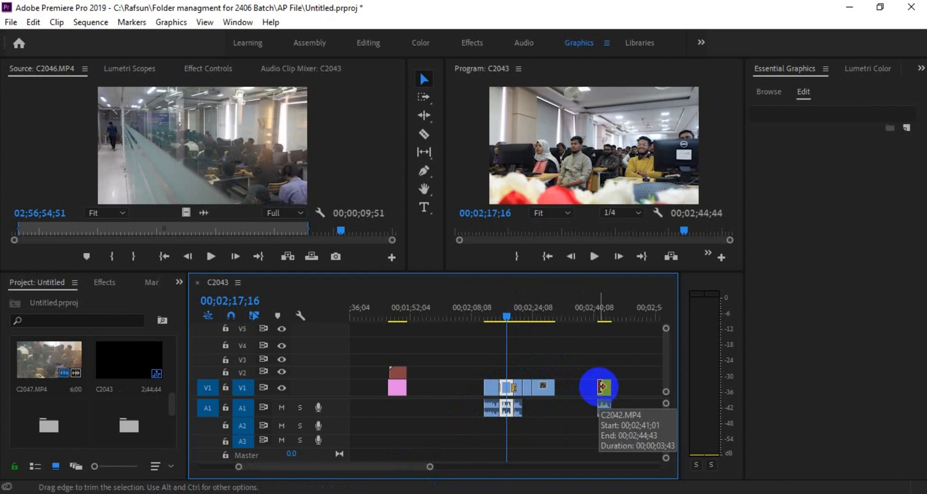
Unlink the audio from the video of the duplicated C2042.MP4 clip and delete the audio.
click(604, 390)
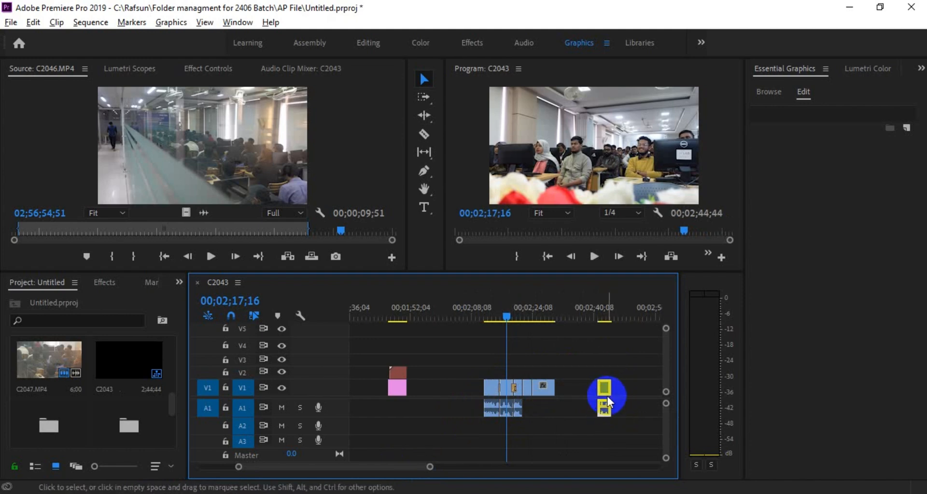
mouse_move(609, 389)
mouse_down()
mouse_move(643, 395)
mouse_move(604, 388)
mouse_up()
click(602, 317)
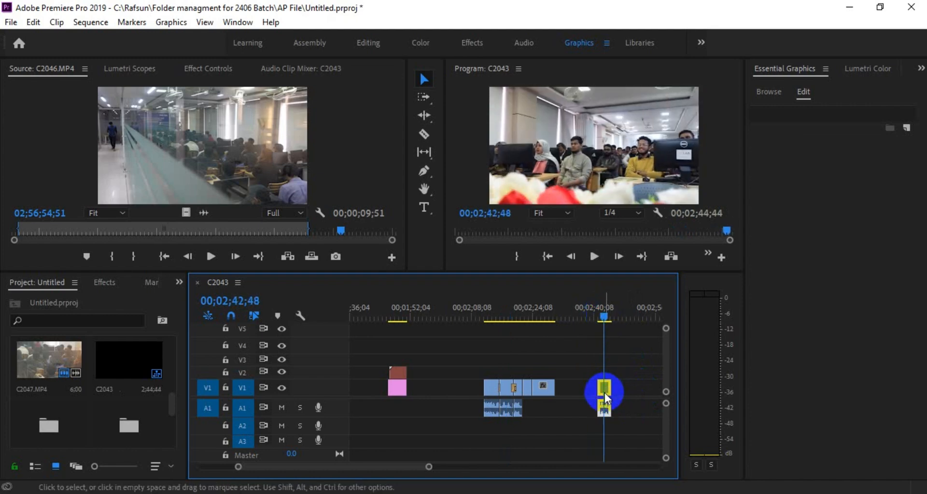
click(605, 393)
drag(429, 467, 394, 467)
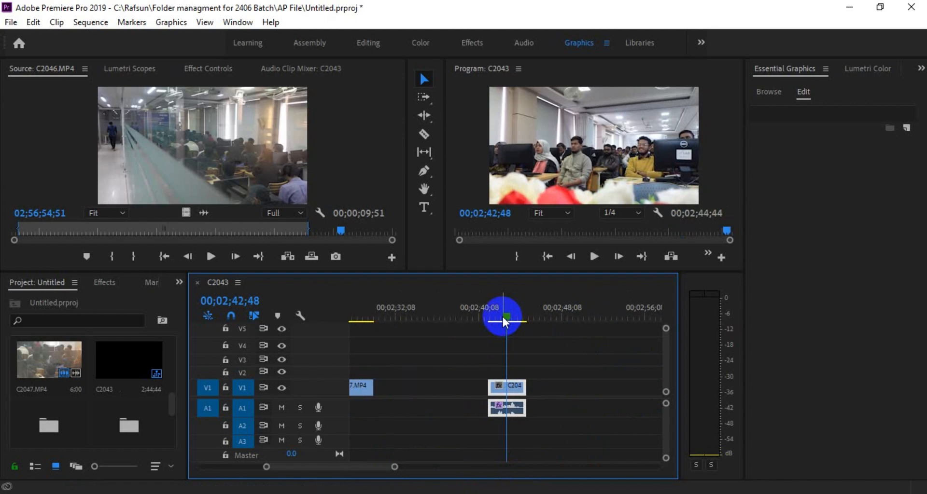
drag(503, 318, 498, 319)
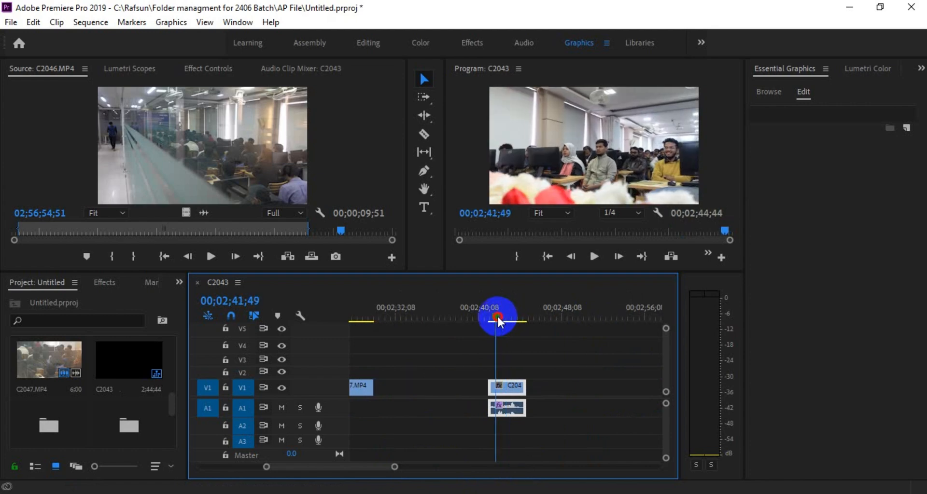
click(506, 409)
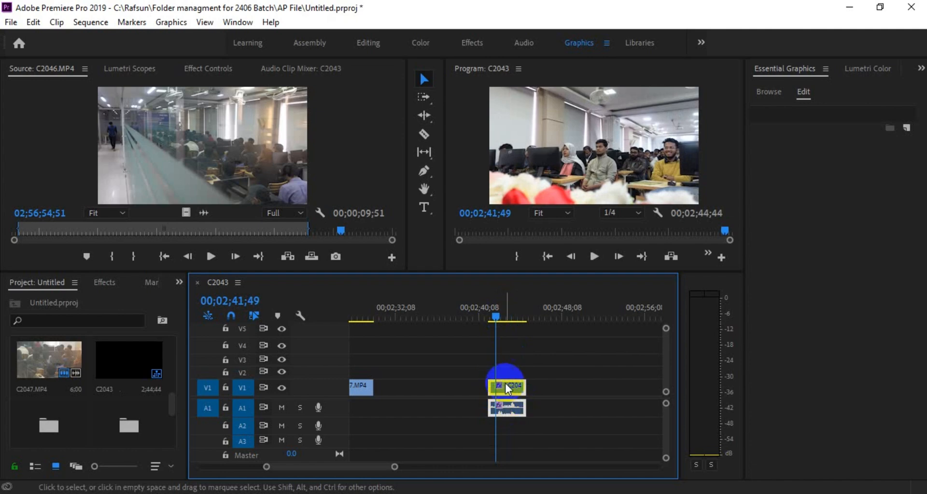
right_click(509, 404)
click(545, 248)
click(511, 393)
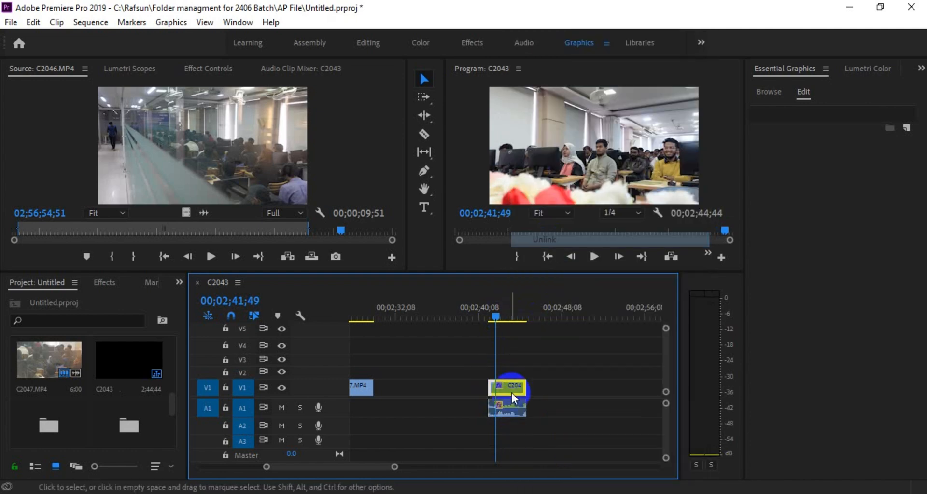
click(511, 405)
key(Delete)
Play the video-only copy of C2042.MP4 and mark the sequence's out point near its start at 00;02;41;19.
click(497, 320)
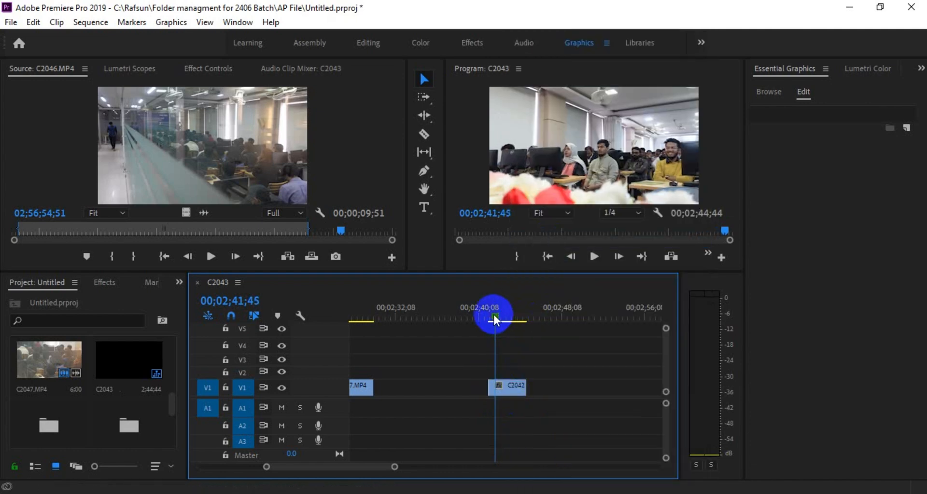
key(space)
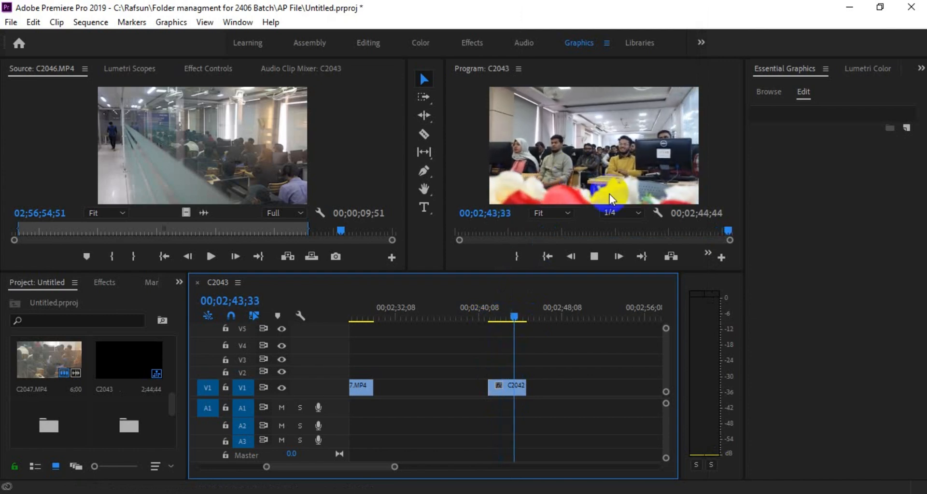
key(Home)
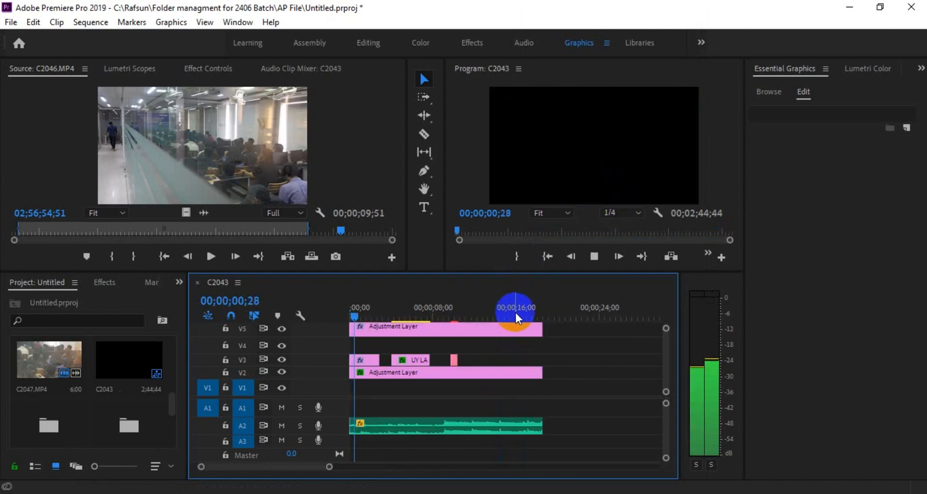
drag(329, 468, 428, 467)
click(511, 317)
click(531, 256)
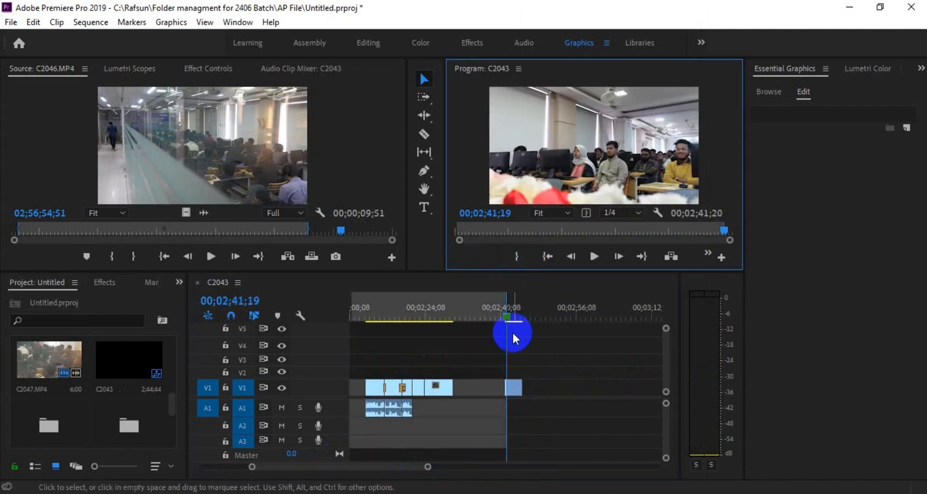
Extend the sequence's out point to 00;02;54;01, past the video-only C2042.MP4 clip, and play the sequence there.
drag(508, 305, 566, 311)
key(space)
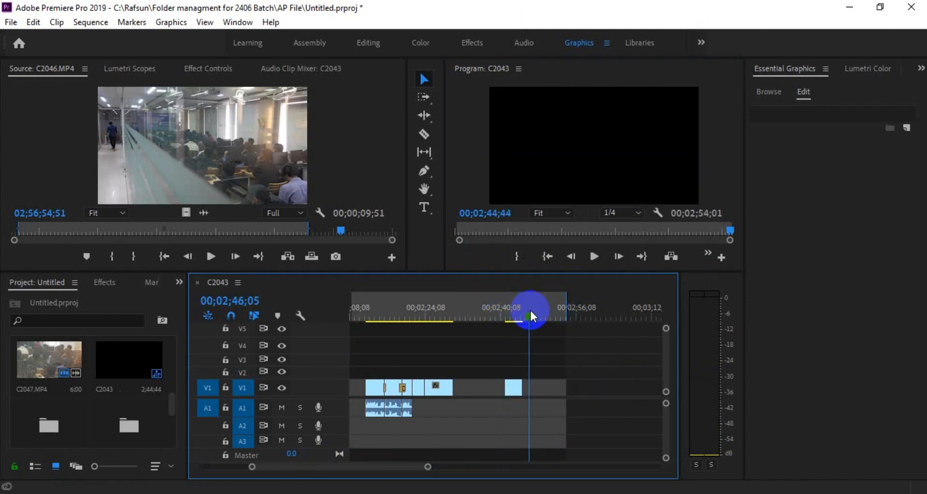
key(Home)
drag(347, 471, 459, 469)
click(567, 315)
Move the UY LAB title clip on V2 to the empty stretch near 00;03;38;26.
click(400, 384)
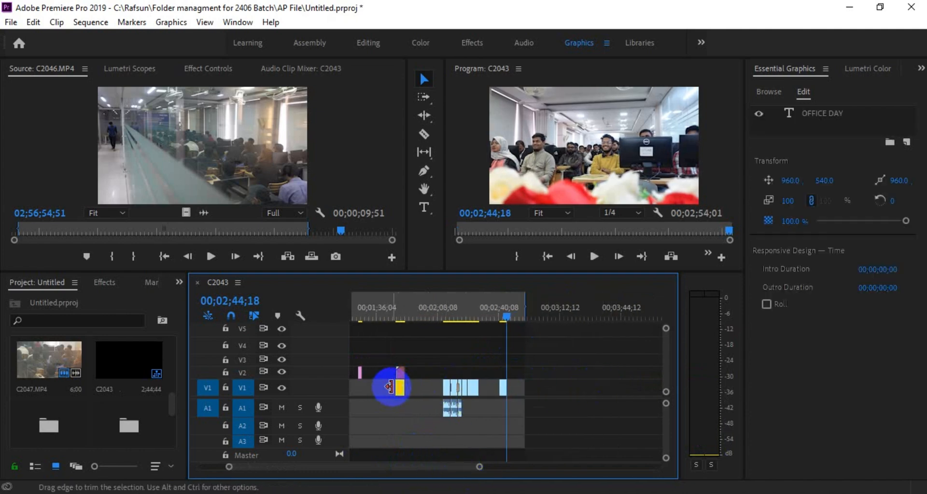
drag(361, 373, 611, 373)
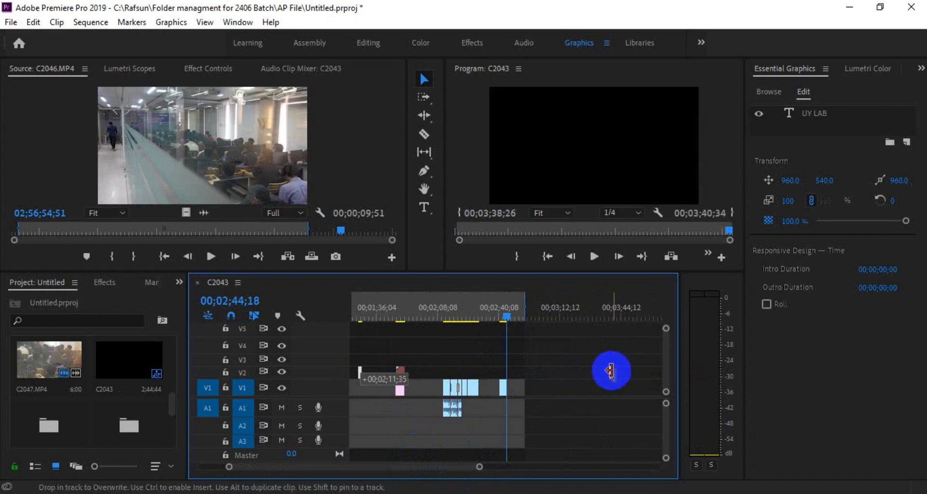
Clear the sequence's in and out points.
click(507, 319)
drag(505, 318, 502, 317)
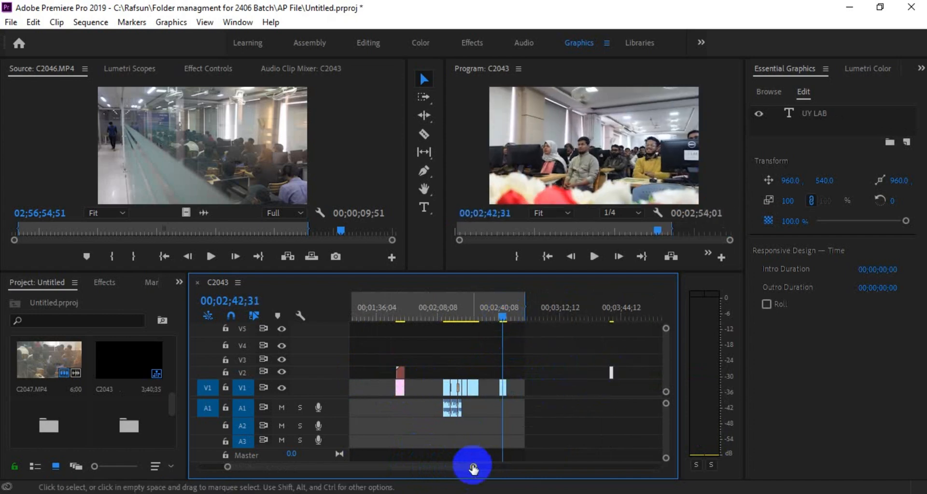
drag(472, 465, 424, 465)
right_click(517, 307)
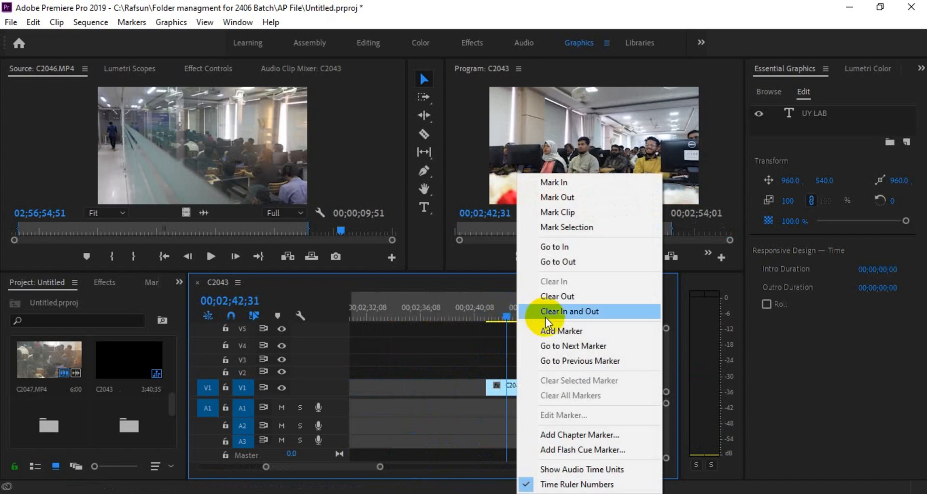
click(546, 314)
Play the video-only C2042.MP4 clip several times from near its start to examine the camera shake.
drag(507, 318, 506, 368)
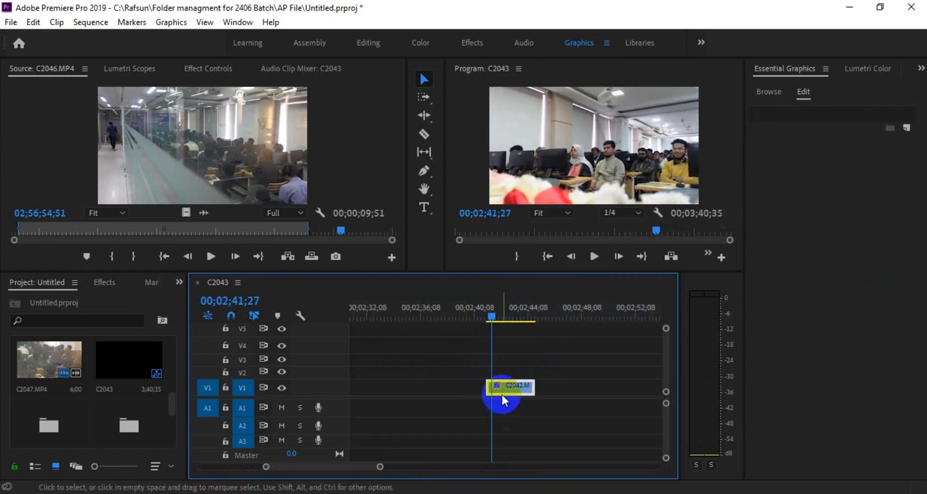
key(space)
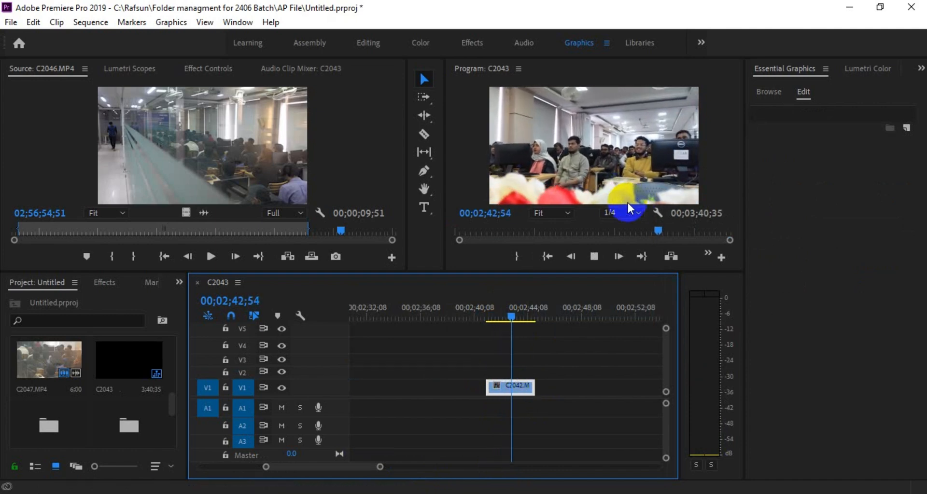
click(494, 317)
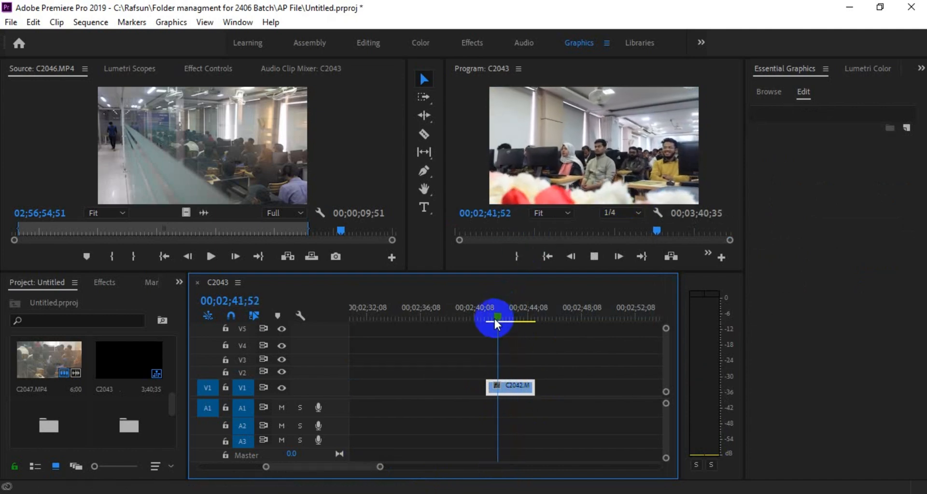
key(space)
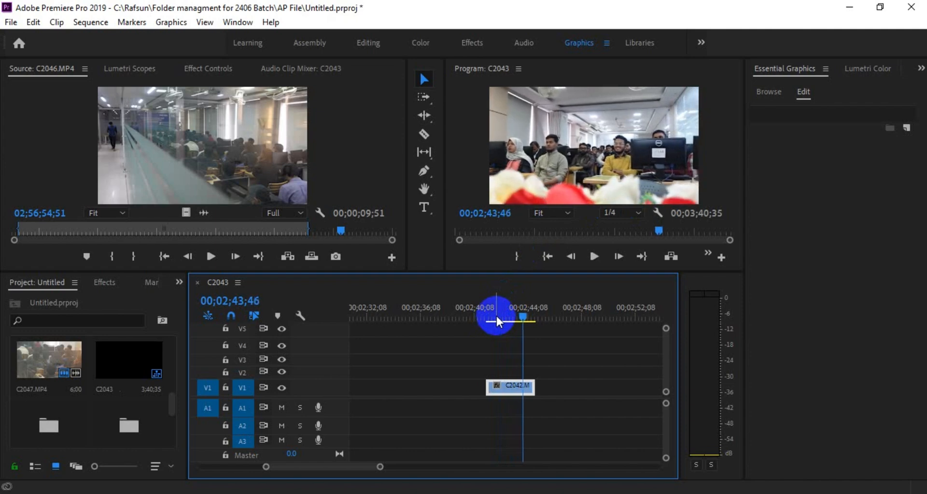
click(497, 315)
key(space)
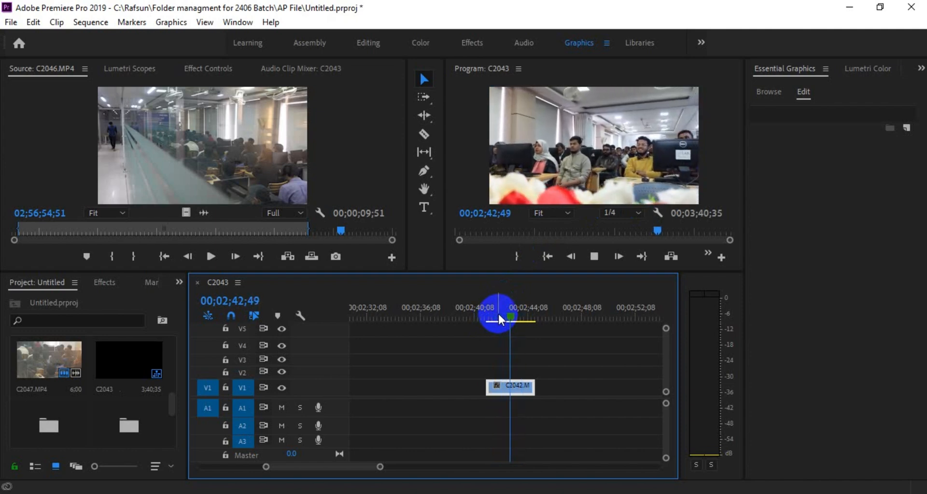
click(497, 312)
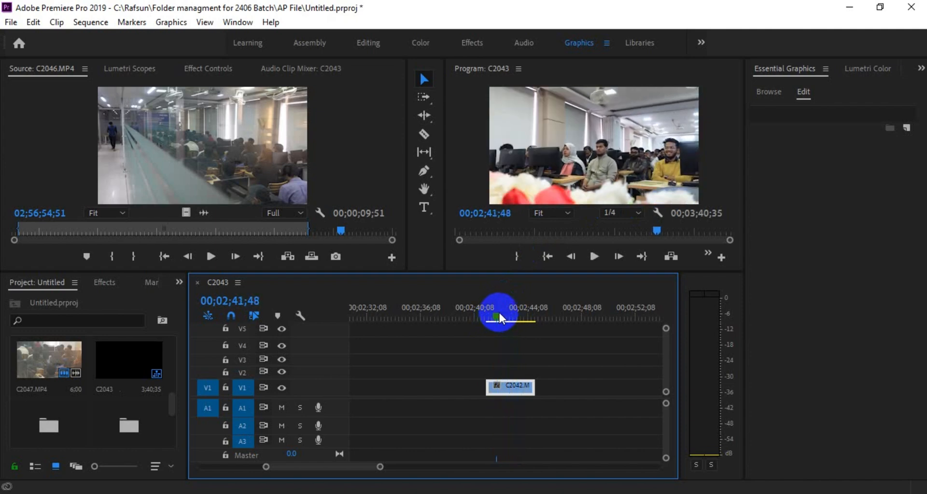
Find the Warp Stabilizer effect with the search "warp", apply it to the video-only C2042.MP4 clip, and display its stabilization settings.
click(122, 285)
click(34, 297)
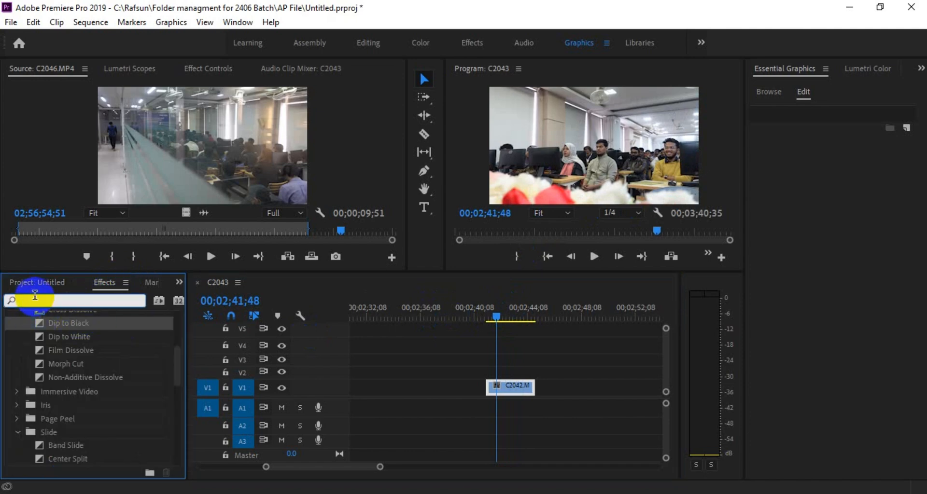
text(warp)
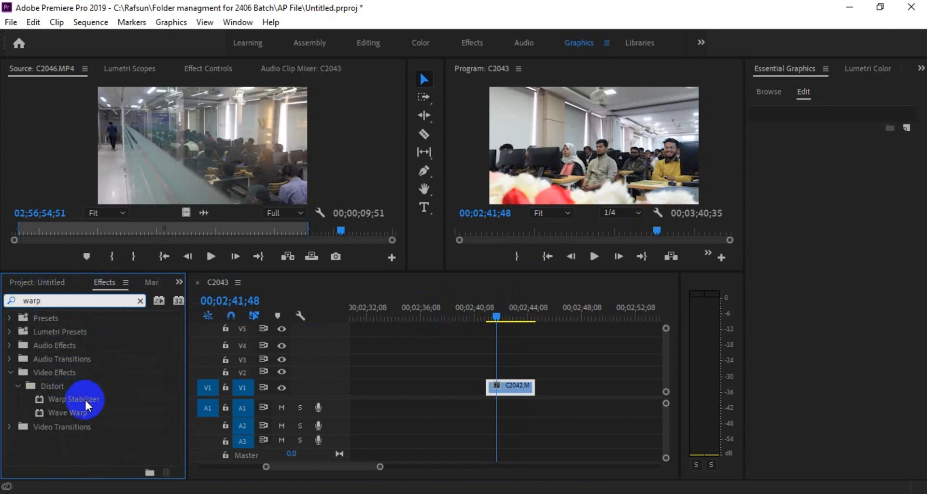
drag(75, 400, 512, 389)
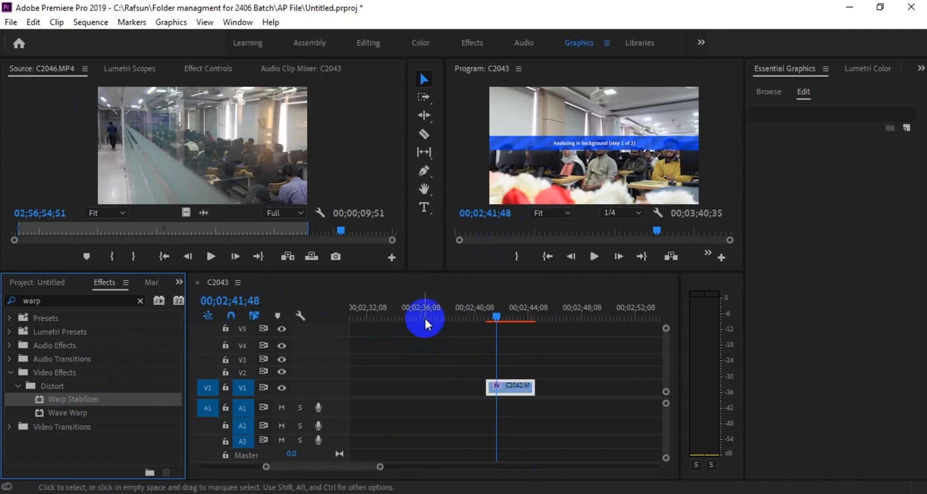
click(203, 67)
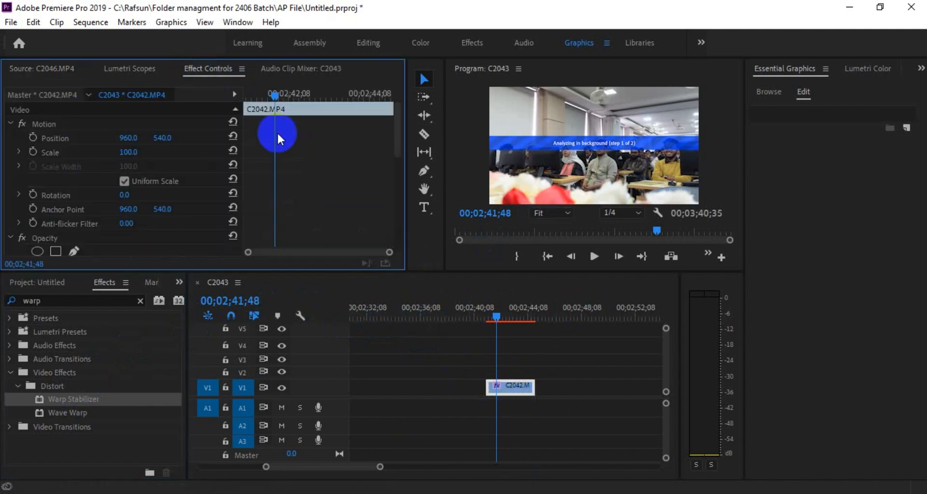
scroll(272, 193, down, 6)
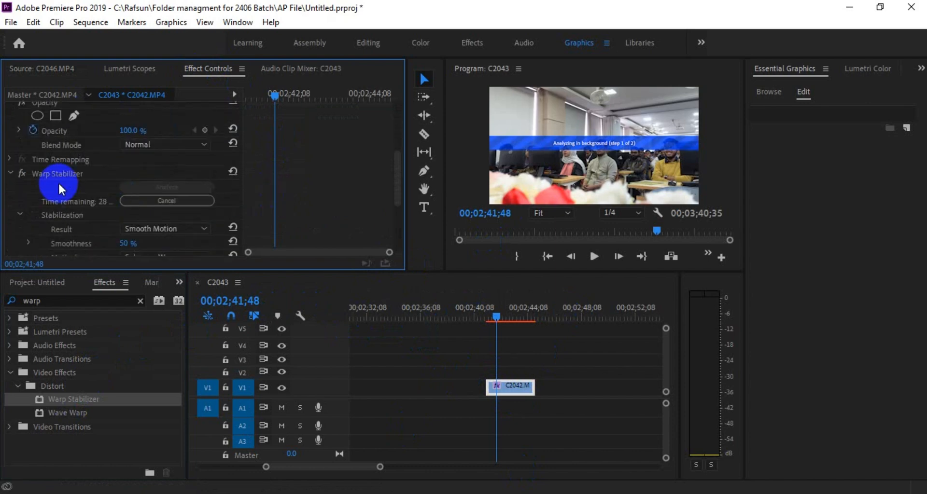
scroll(59, 175, down, 3)
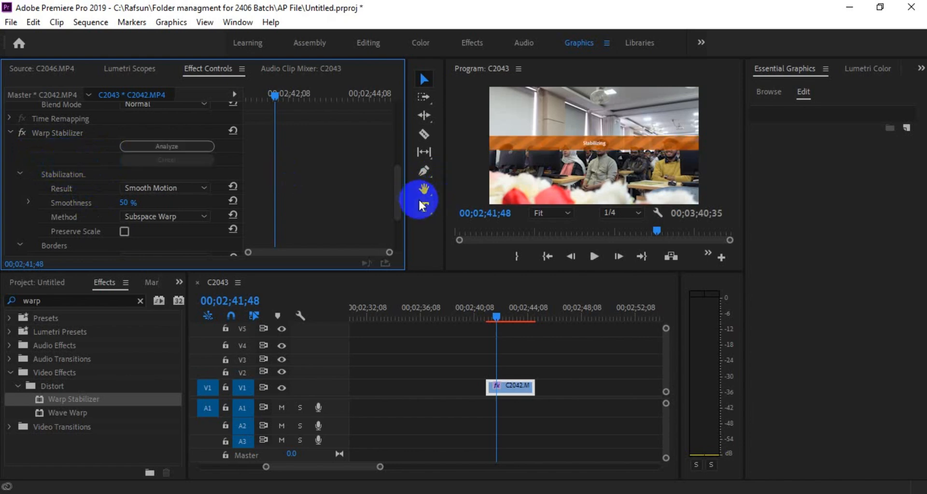
Play the C2042.MP4 clip with Warp Stabilizer repeatedly to examine how smooth its motion is.
drag(497, 314, 489, 311)
click(595, 260)
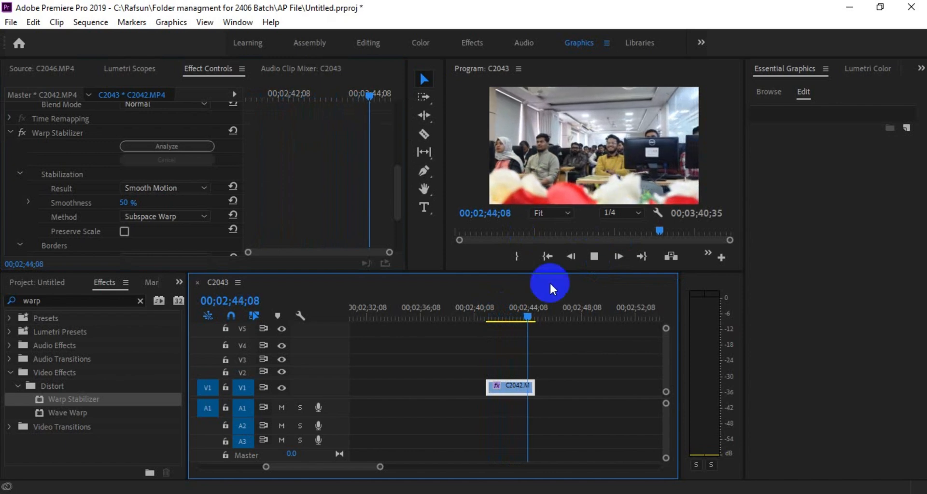
drag(499, 314, 495, 314)
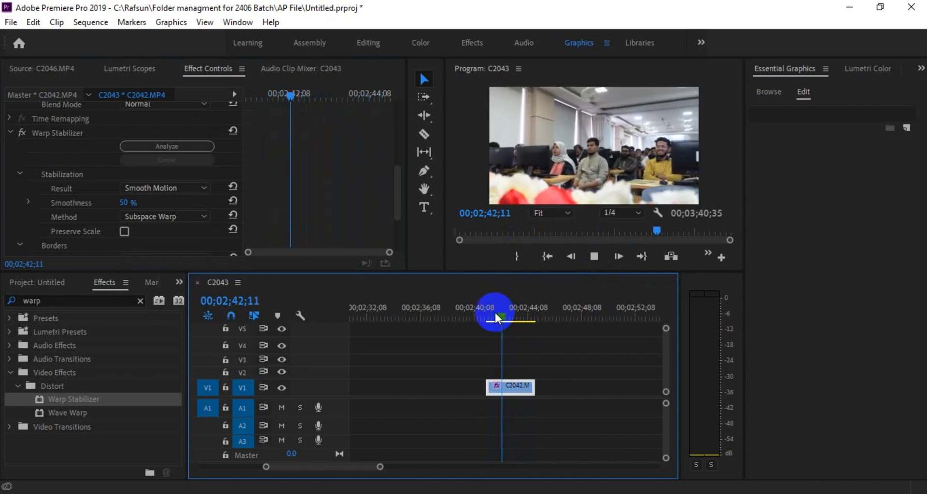
key(space)
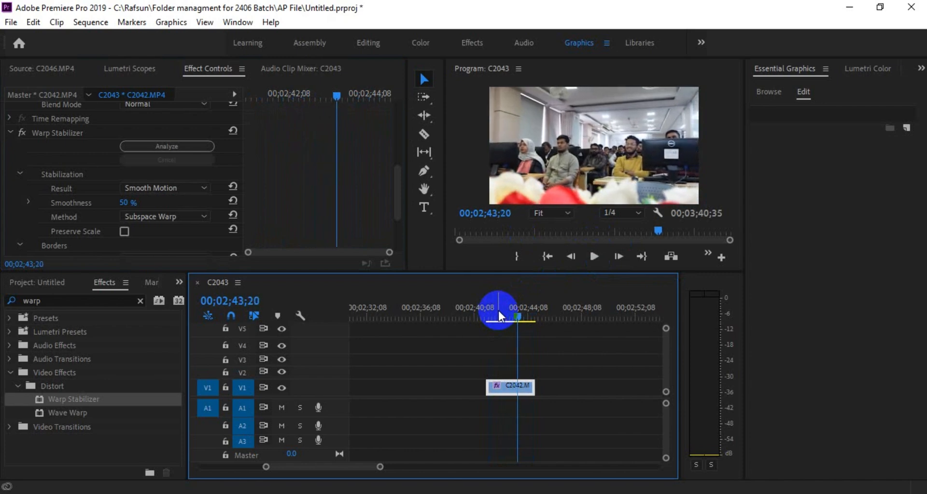
click(498, 315)
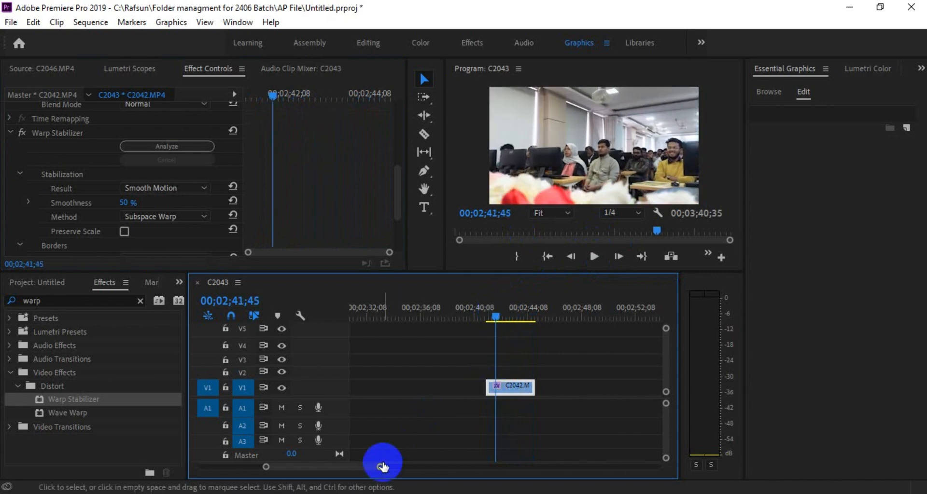
drag(383, 466, 390, 467)
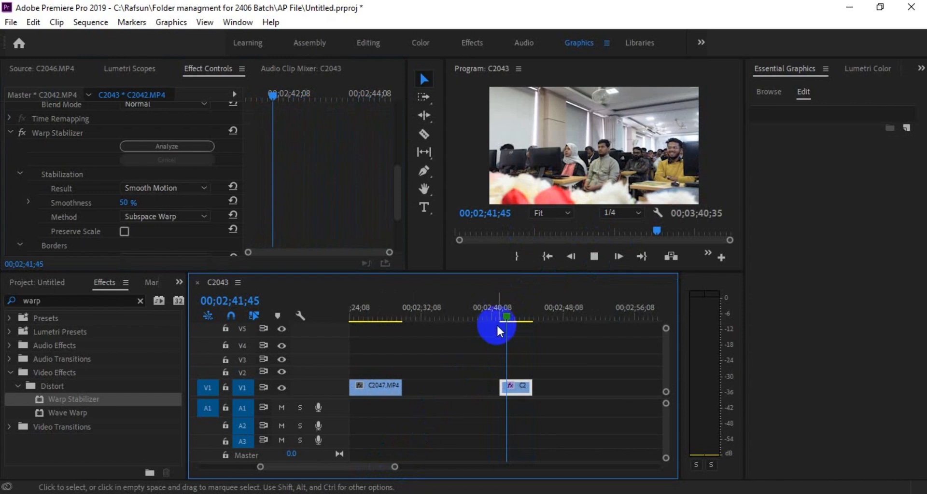
key(space)
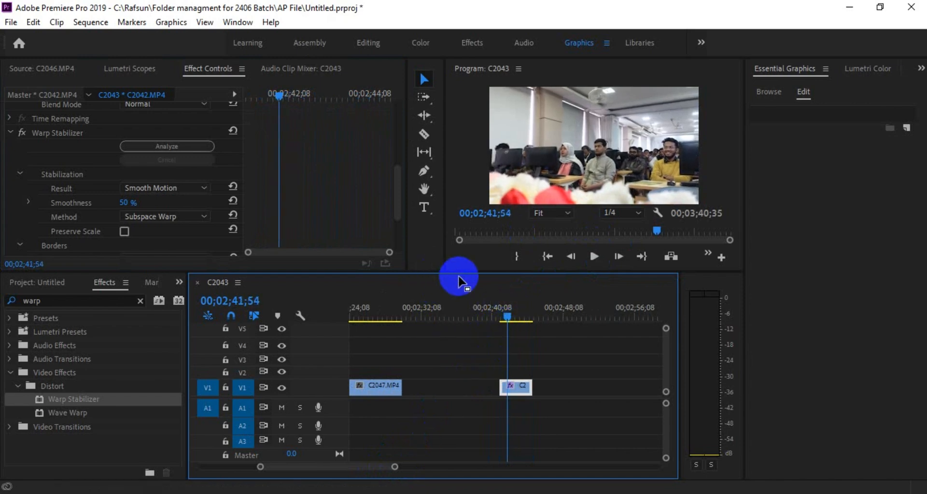
key(space)
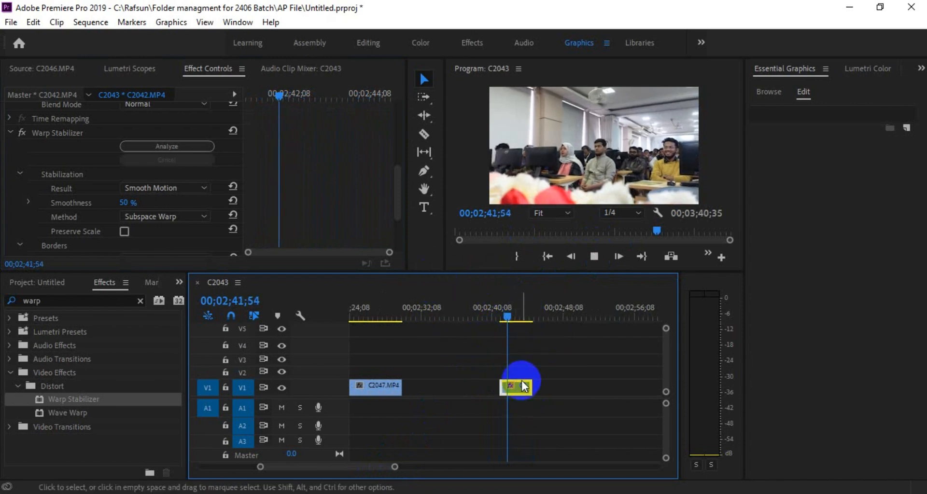
key(space)
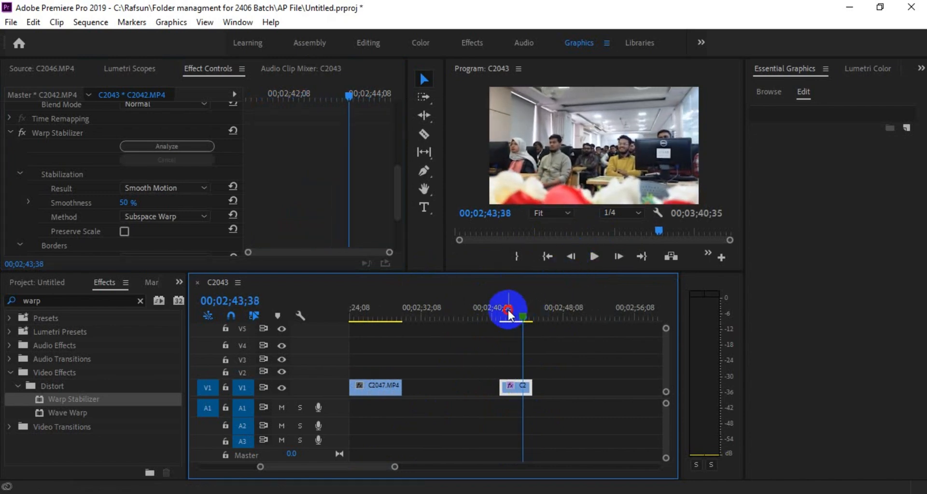
click(508, 311)
key(space)
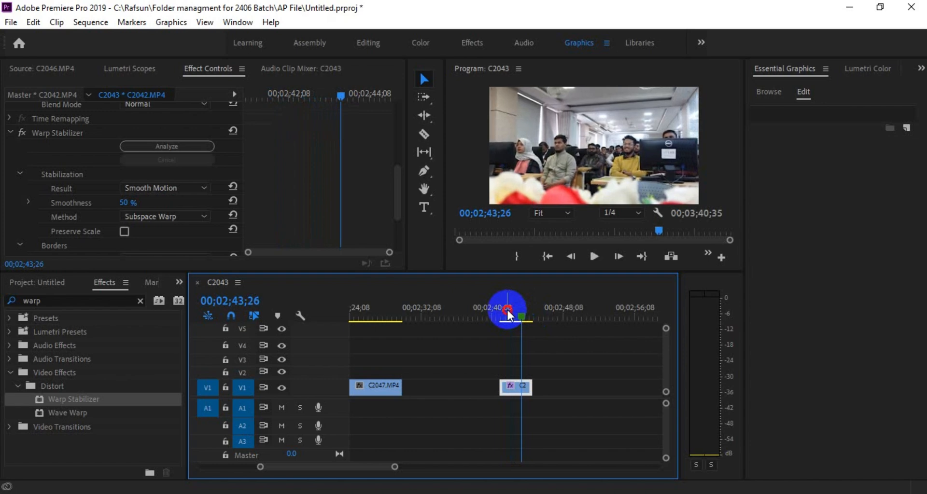
click(508, 311)
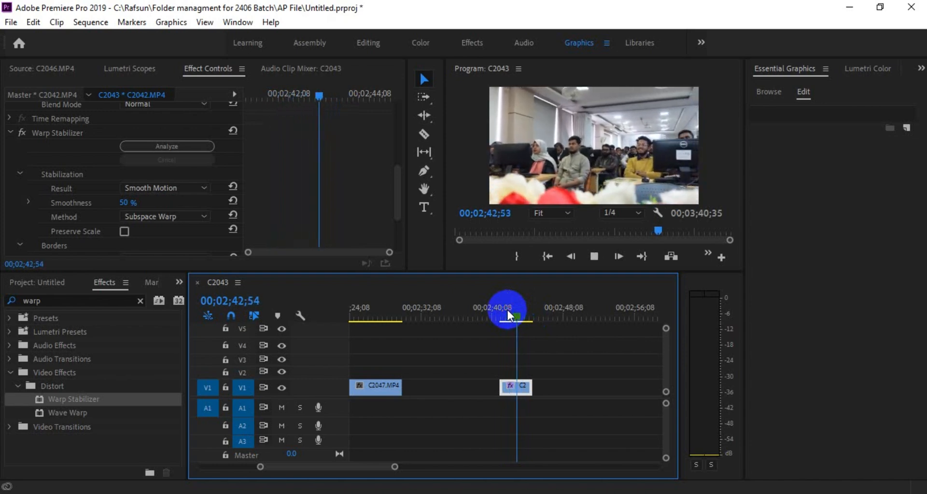
key(space)
click(508, 310)
key(space)
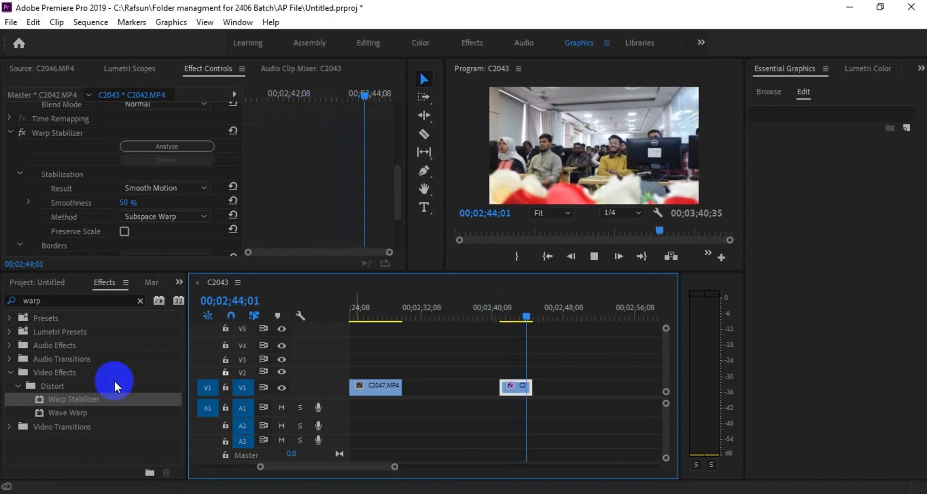
click(512, 317)
key(space)
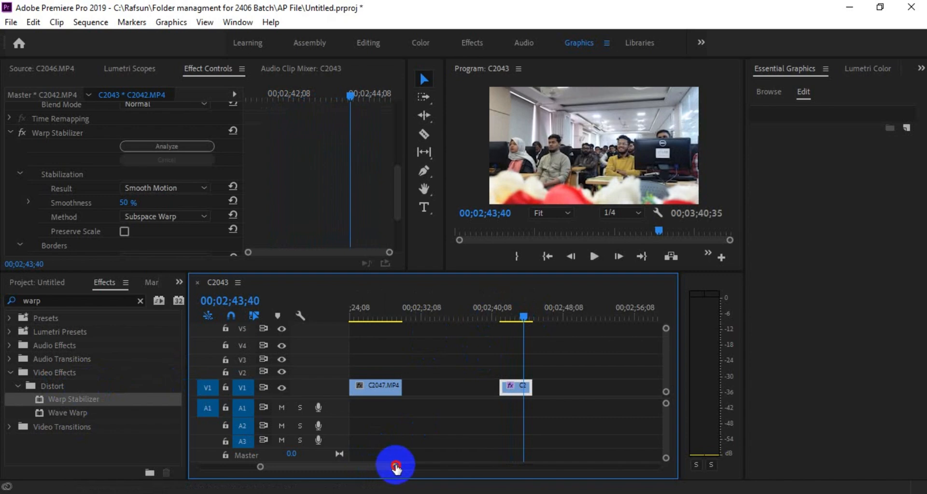
Place the playhead at 00;02;41;32, near the start of the stabilized C2042.MP4 clip.
drag(394, 466, 406, 467)
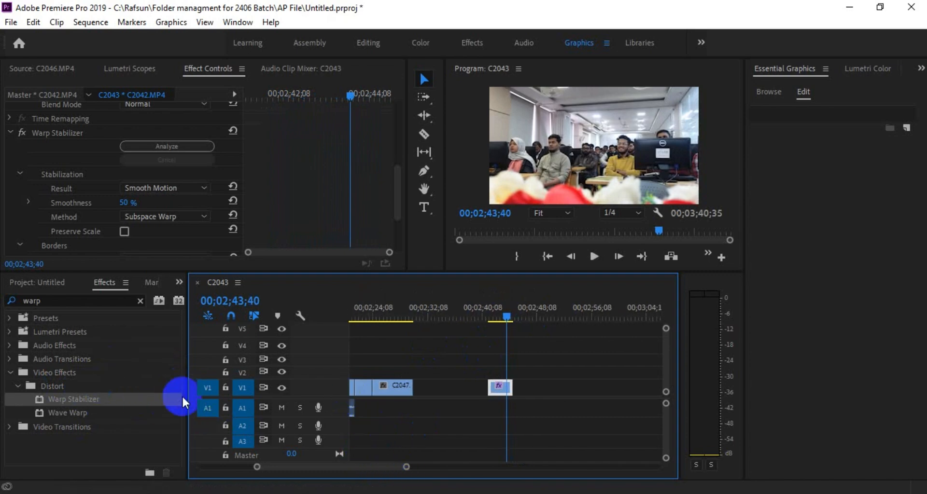
drag(405, 466, 372, 464)
click(464, 311)
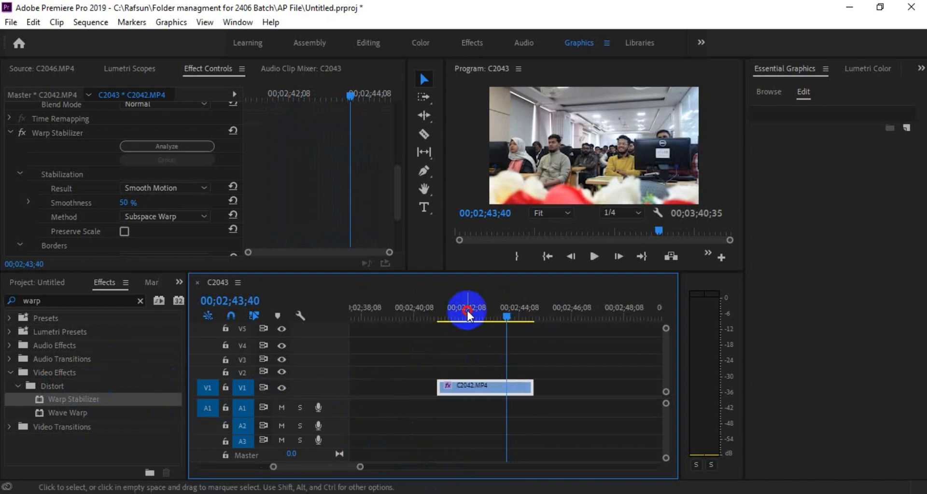
click(451, 395)
drag(466, 317, 451, 313)
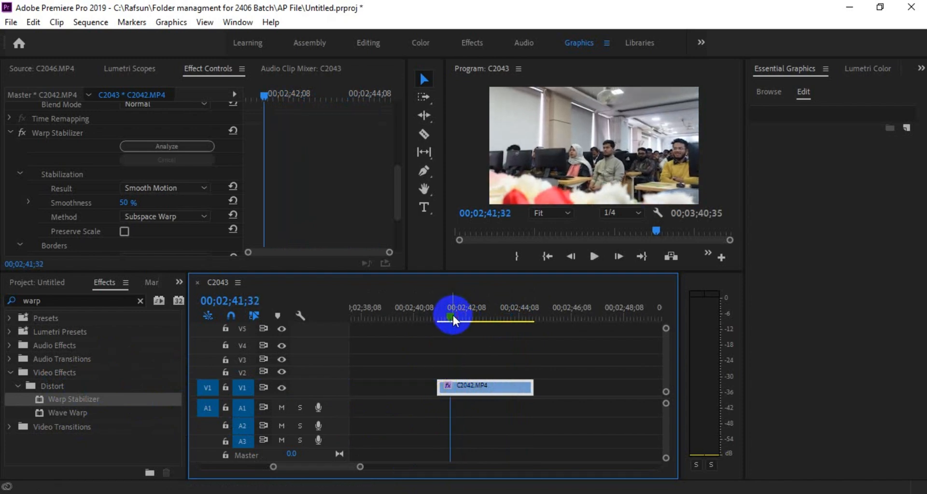
Clear the "warp" effects search and create a new 1920 x 1080 adjustment layer with a 59.94 fps Drop-Frame timebase in the project.
click(140, 301)
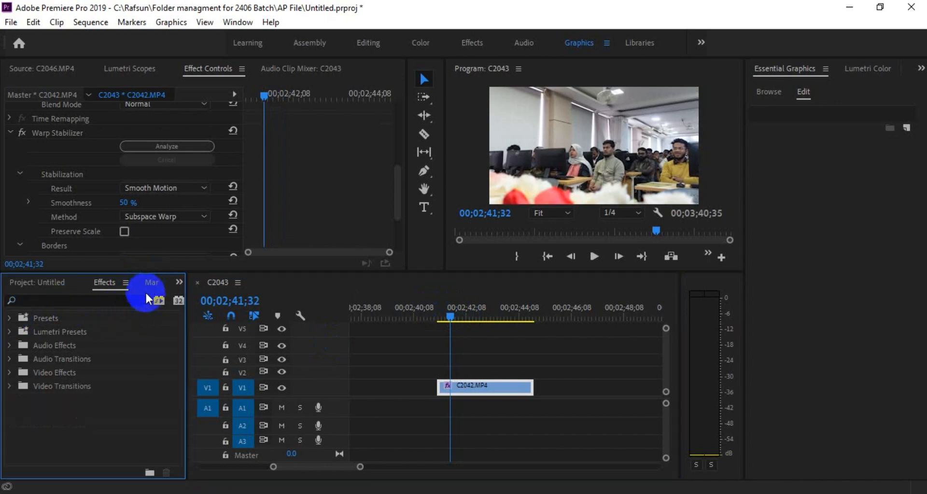
click(25, 280)
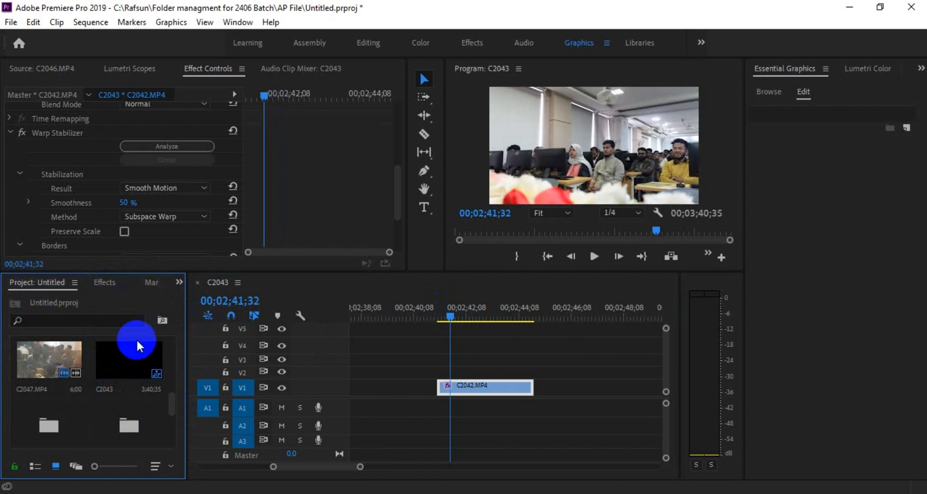
right_click(128, 301)
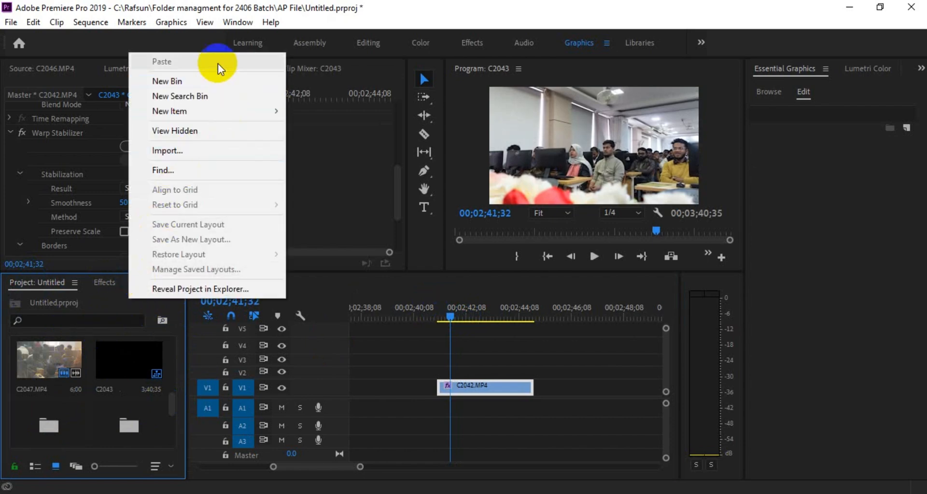
mouse_move(259, 117)
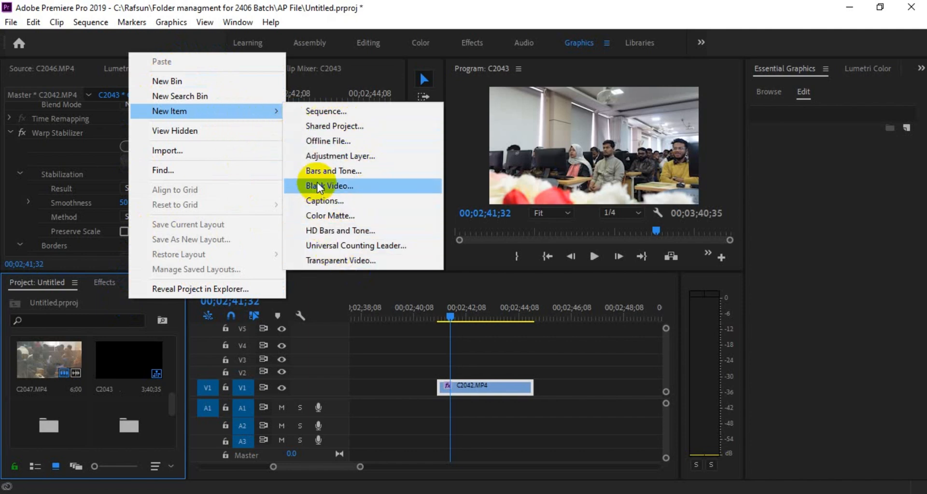
click(376, 157)
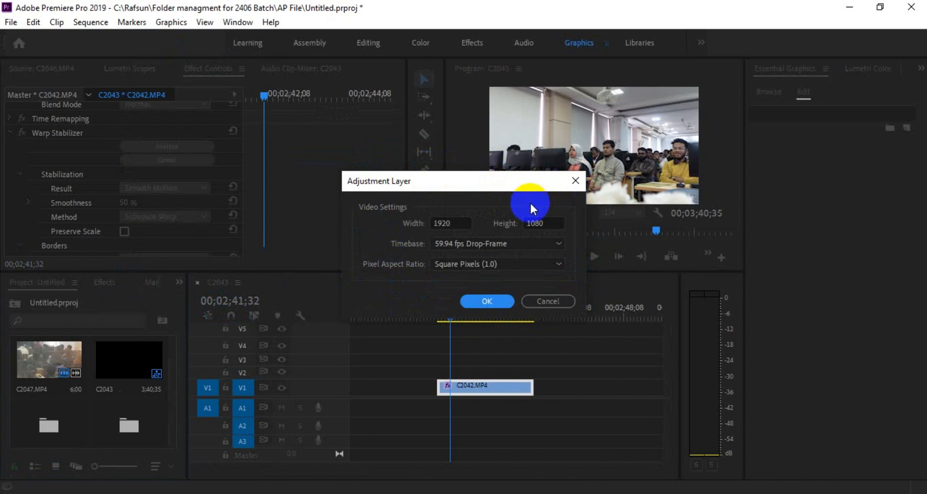
click(487, 302)
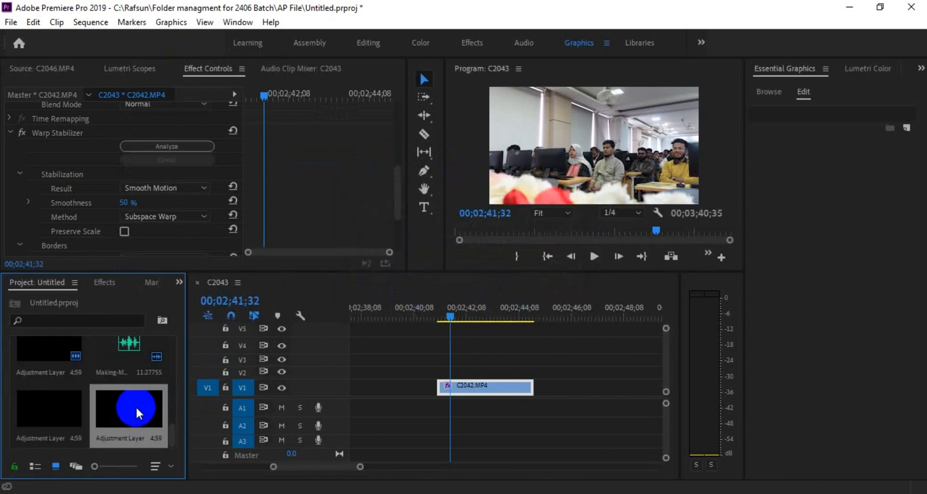
Place the new adjustment layer on V2 directly above the C2042.MP4 clip and trim its end to match the clip.
drag(119, 416, 437, 373)
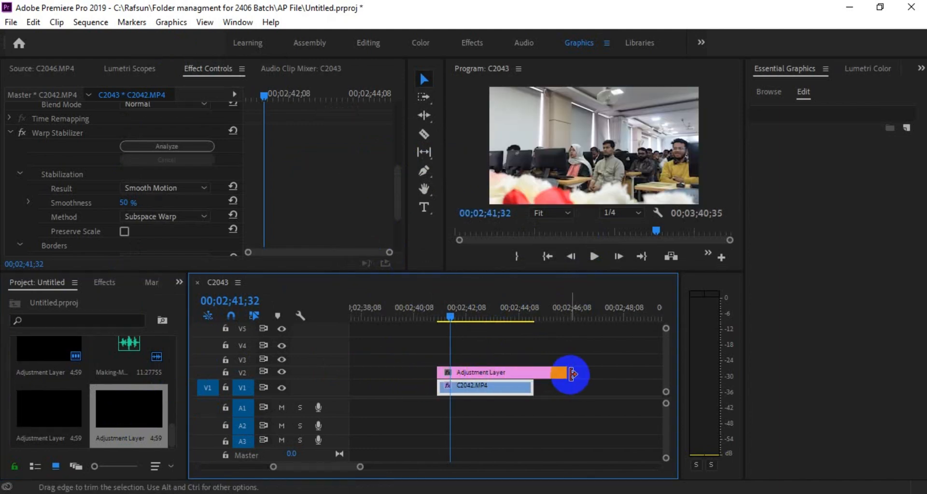
drag(558, 372, 540, 368)
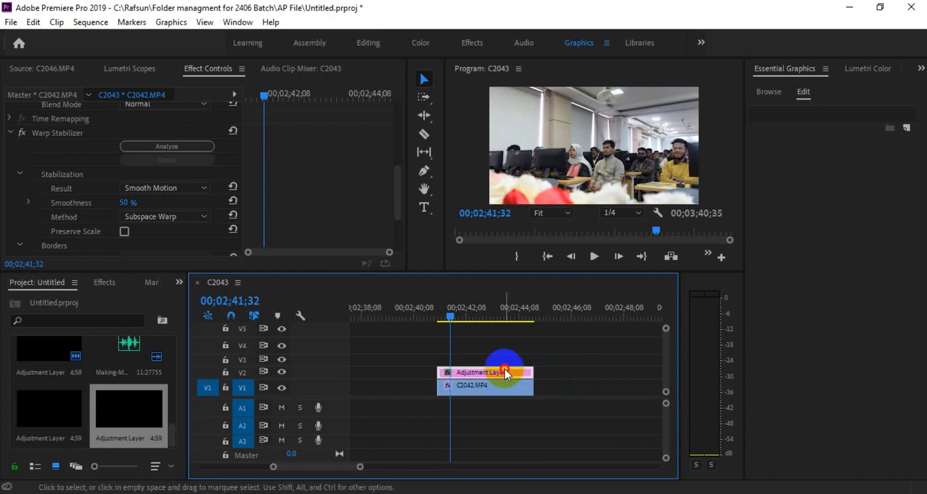
Move the adjustment layer past the end of C2042.MP4, view it alone at 00;02;46;34, and return it above the clip.
drag(505, 369, 601, 373)
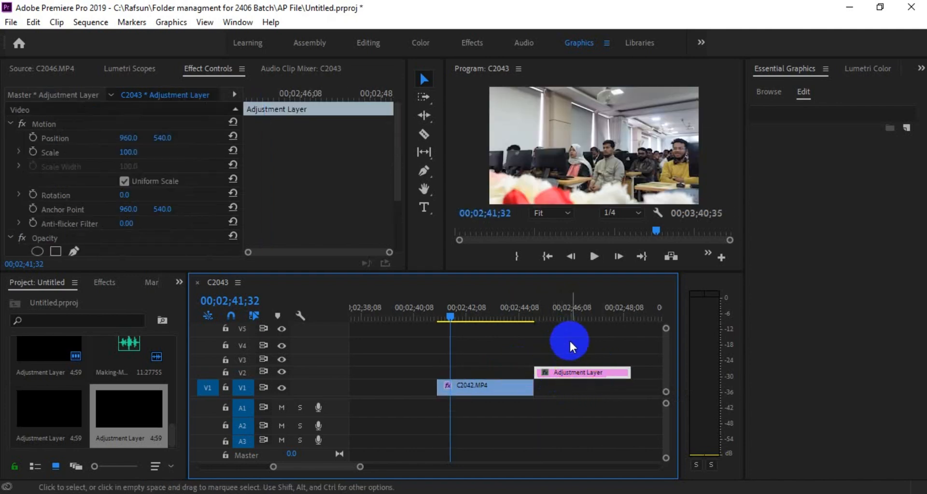
mouse_move(570, 307)
mouse_down()
mouse_move(592, 309)
mouse_move(547, 314)
mouse_move(585, 314)
mouse_up()
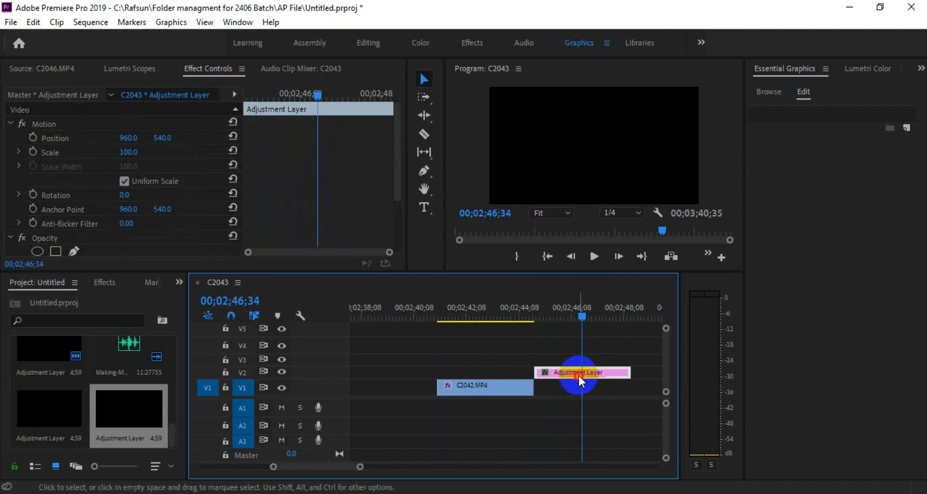
drag(578, 374, 488, 375)
mouse_move(482, 319)
mouse_down()
mouse_move(451, 303)
mouse_move(520, 304)
mouse_move(475, 309)
mouse_up()
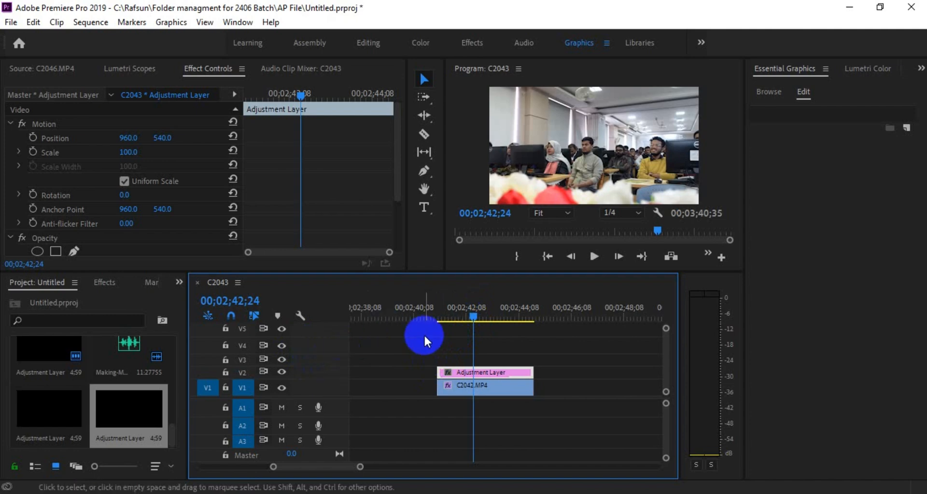
Increase the height of track V2 and place the playhead at 00;02;41;48 with the adjustment layer selected.
drag(335, 367, 335, 358)
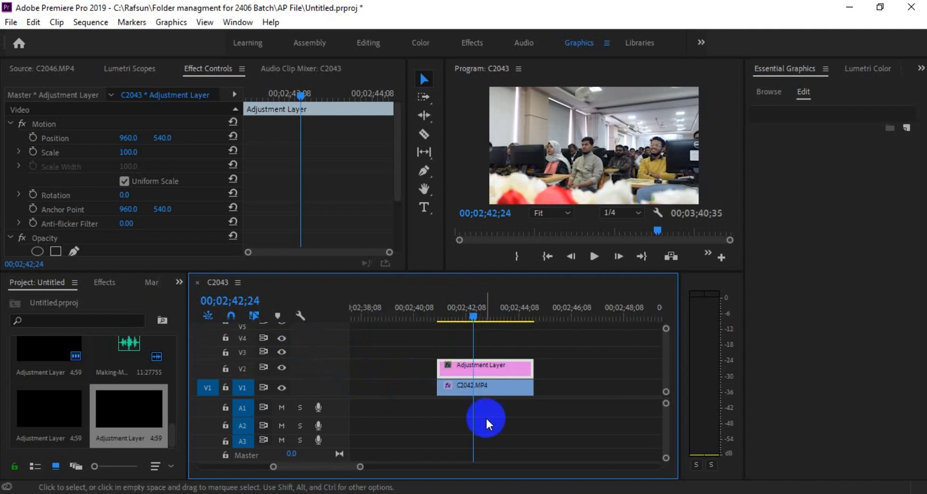
click(488, 366)
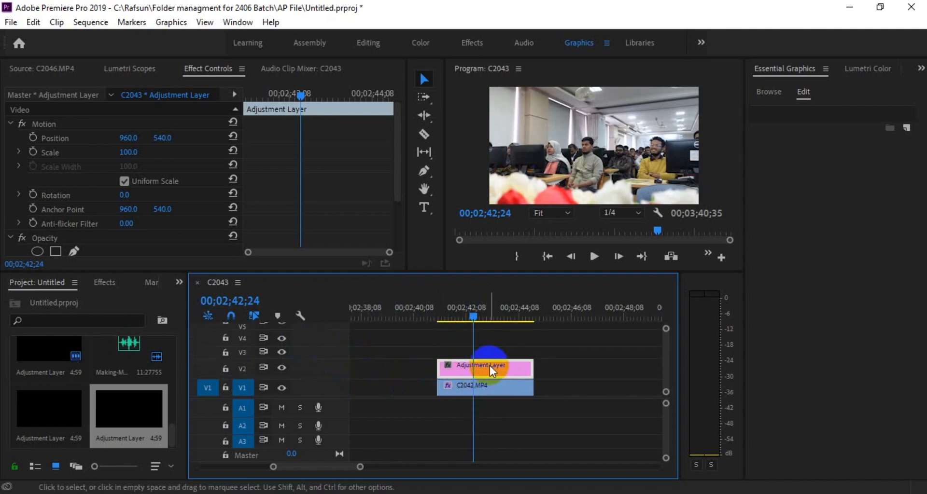
click(482, 389)
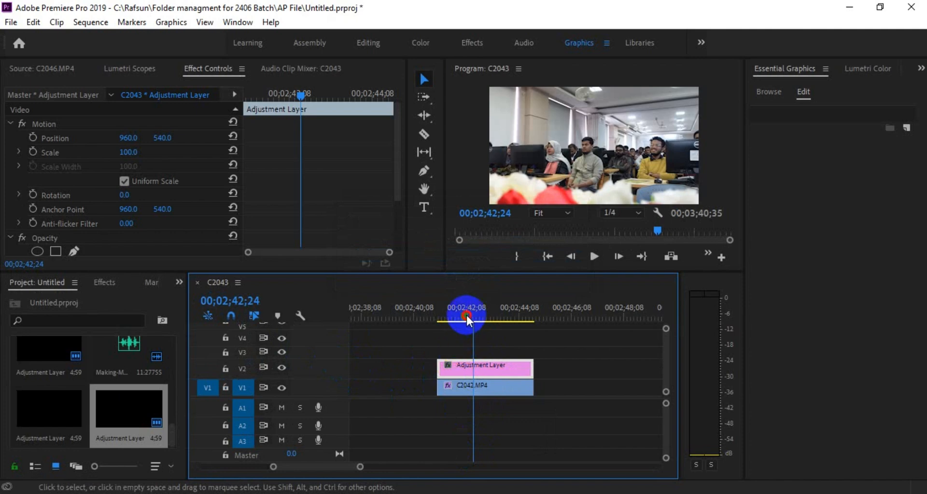
drag(467, 319, 457, 319)
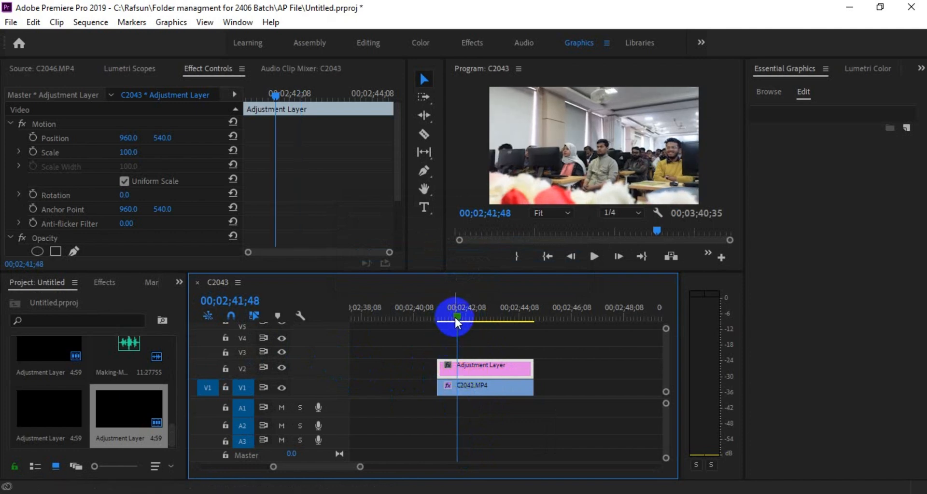
click(493, 377)
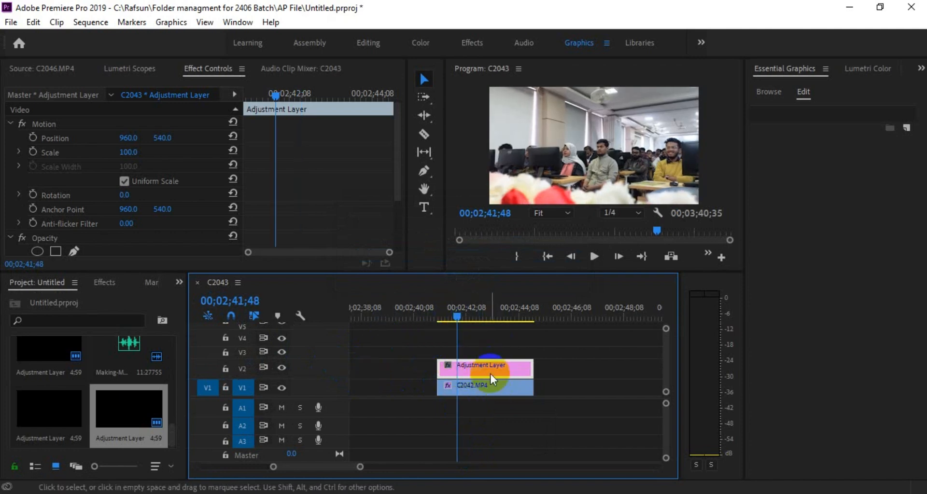
Find the Gaussian Blur effect with the search "blur" and try it on the adjustment layer on V2.
click(119, 283)
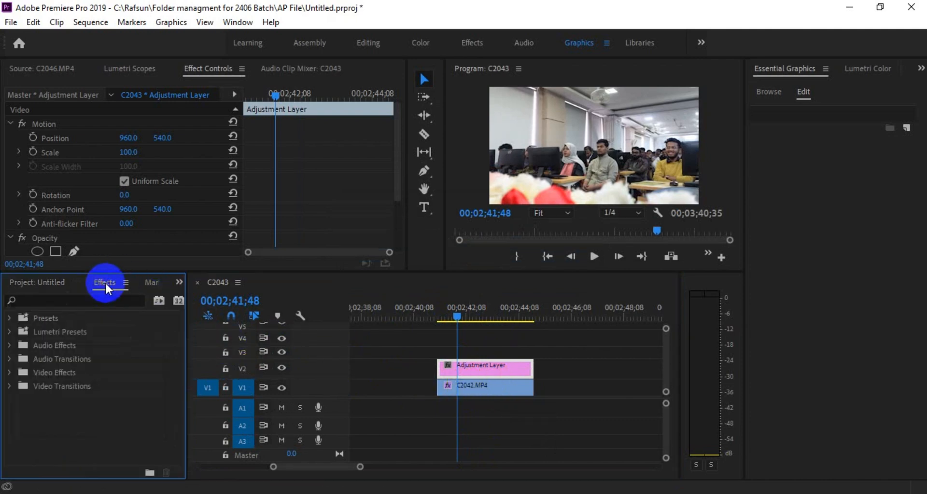
click(95, 300)
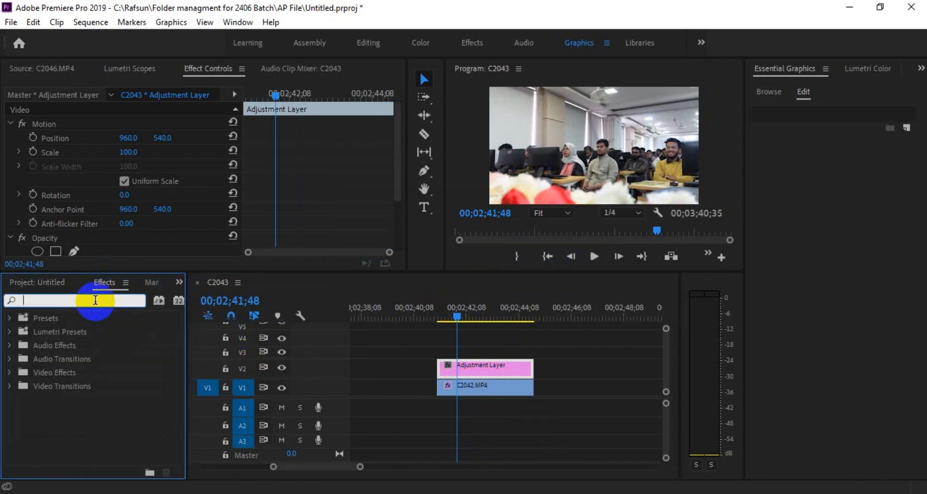
text(blur)
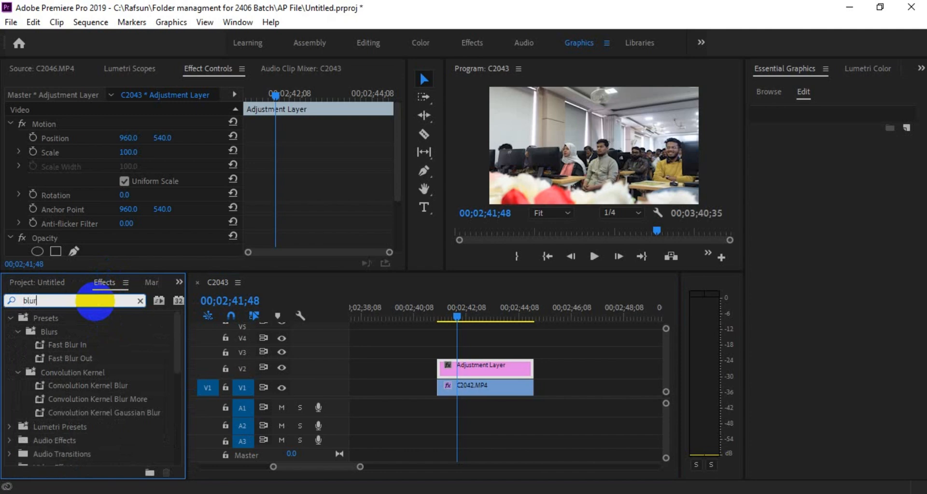
scroll(50, 361, down, 5)
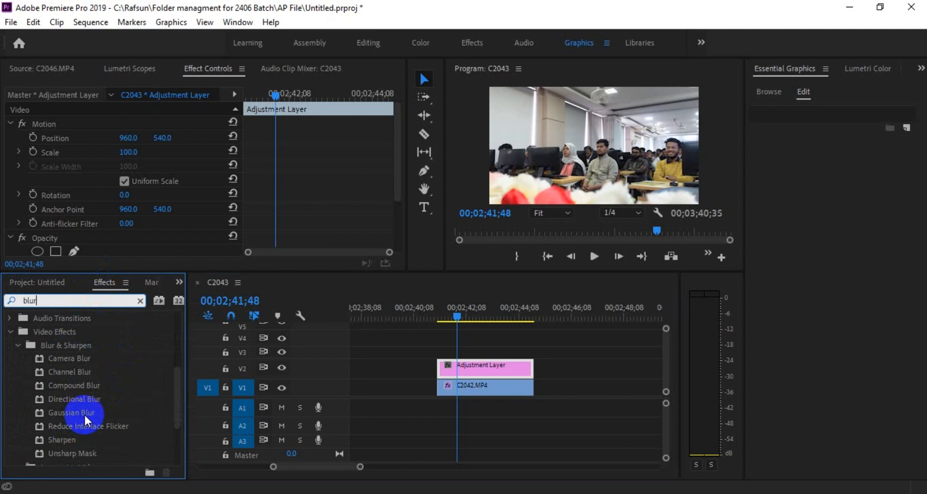
drag(84, 409, 465, 368)
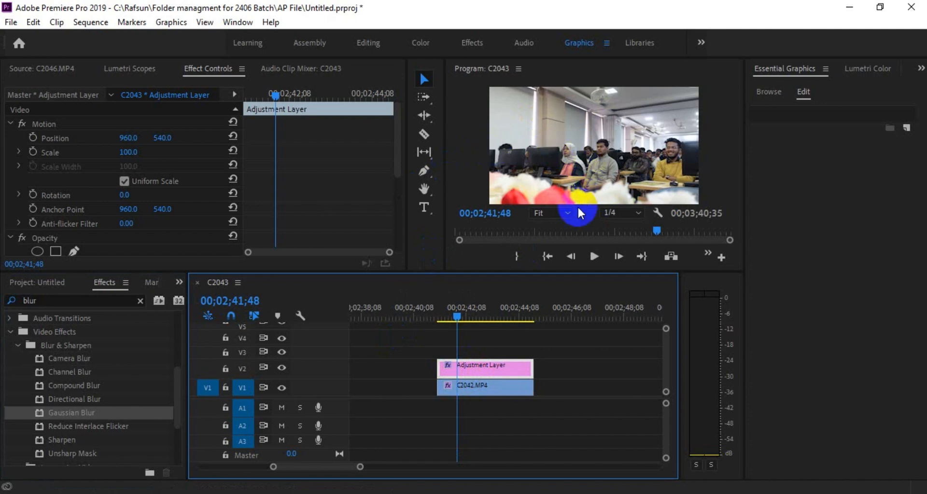
click(87, 412)
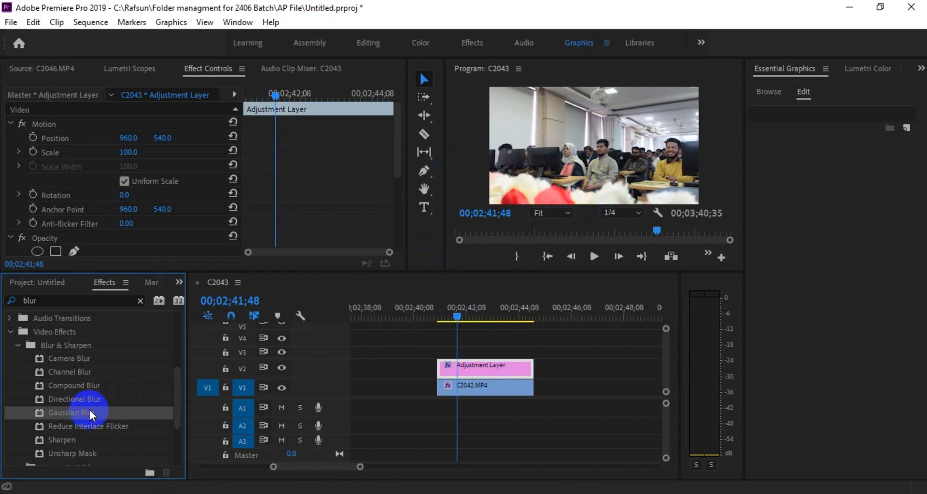
drag(89, 413, 475, 375)
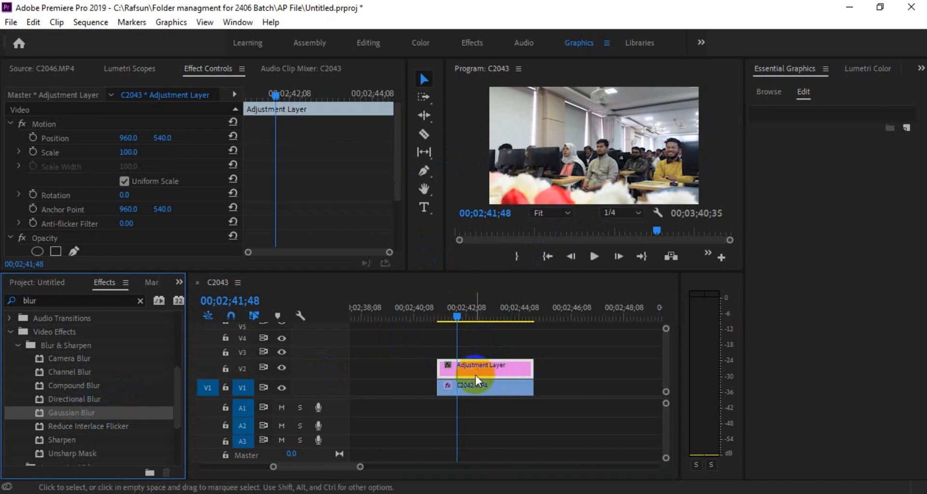
click(471, 369)
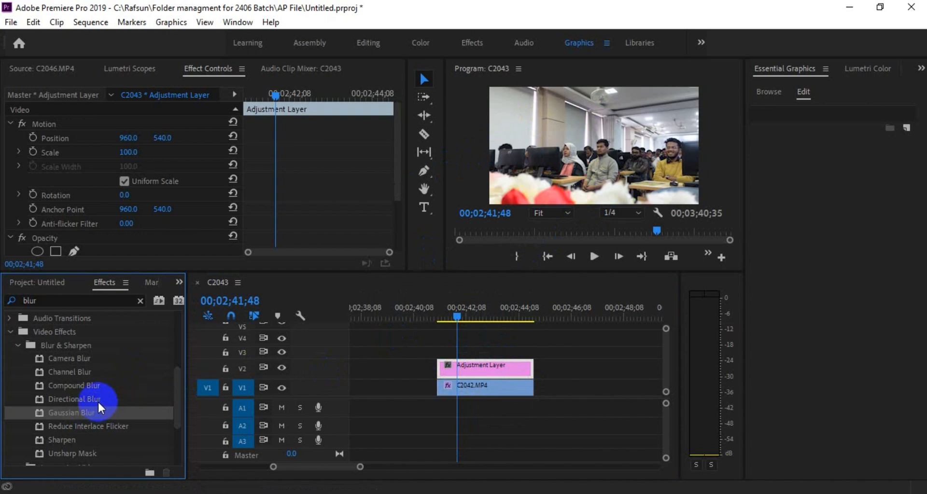
Apply Gaussian Blur directly to the C2042.MP4 clip on V1 and set its Blurriness to 112.
drag(90, 414, 467, 390)
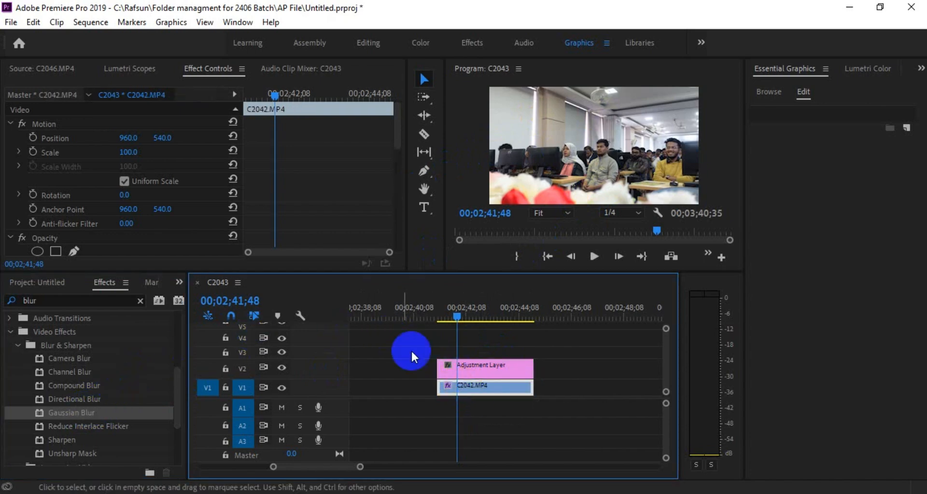
scroll(297, 234, down, 4)
scroll(283, 177, down, 10)
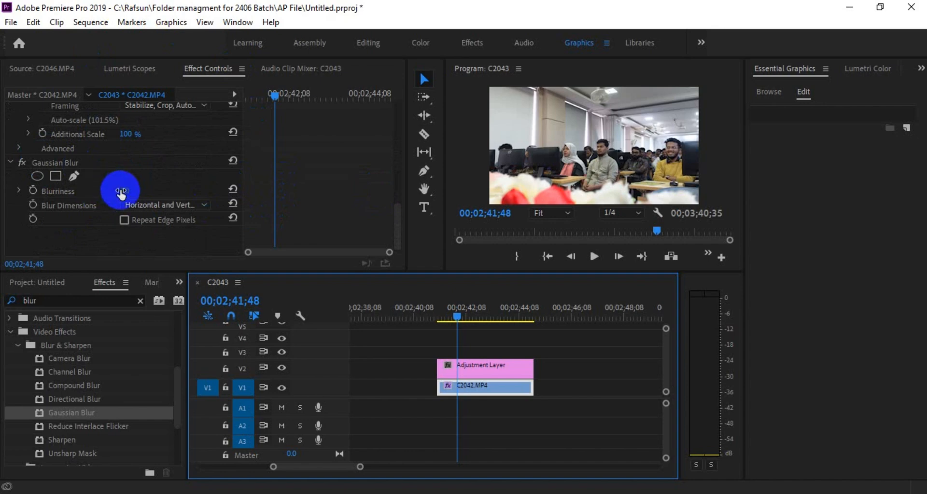
drag(125, 190, 173, 178)
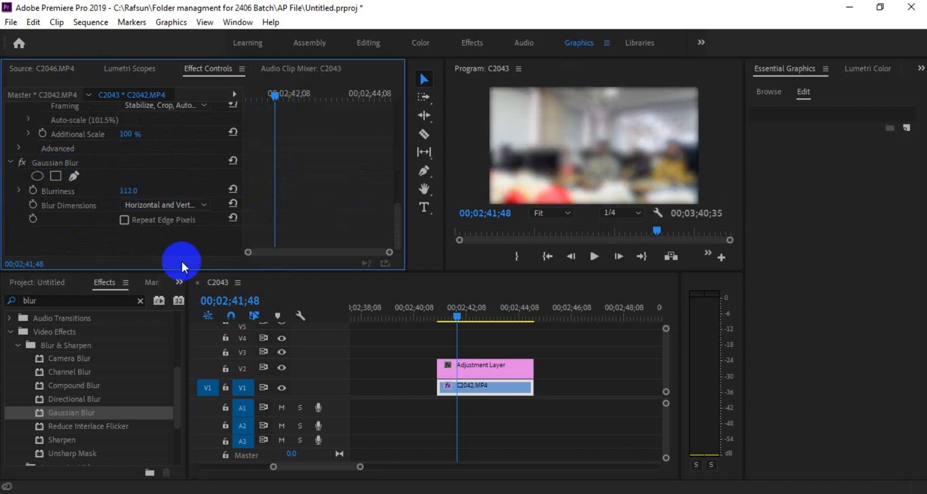
Remove the Gaussian Blur effect from the C2042.MP4 clip.
click(60, 163)
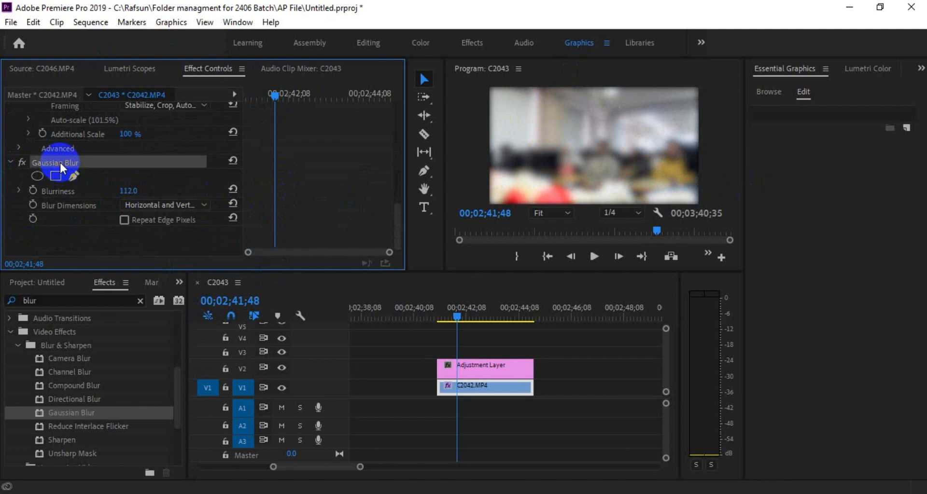
key(Delete)
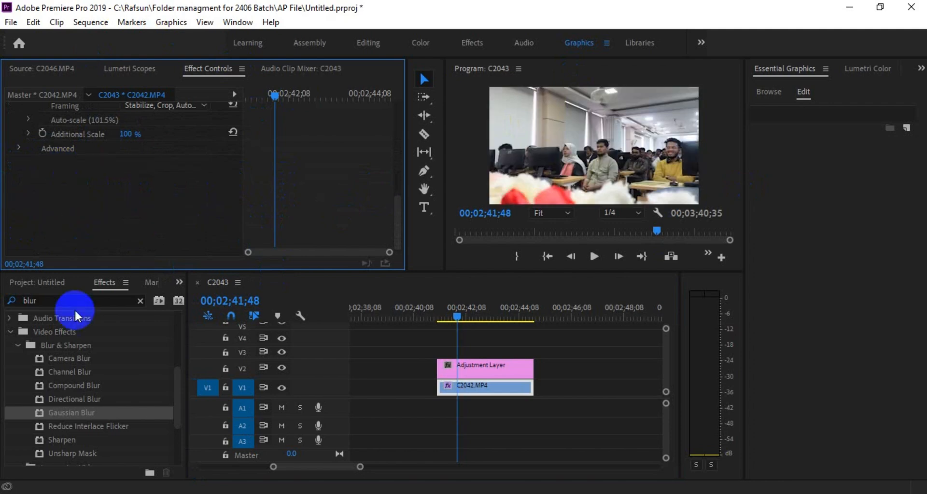
Apply Gaussian Blur to the adjustment layer above C2042.MP4 and set its Blurriness to 92.
drag(81, 410, 482, 372)
click(478, 371)
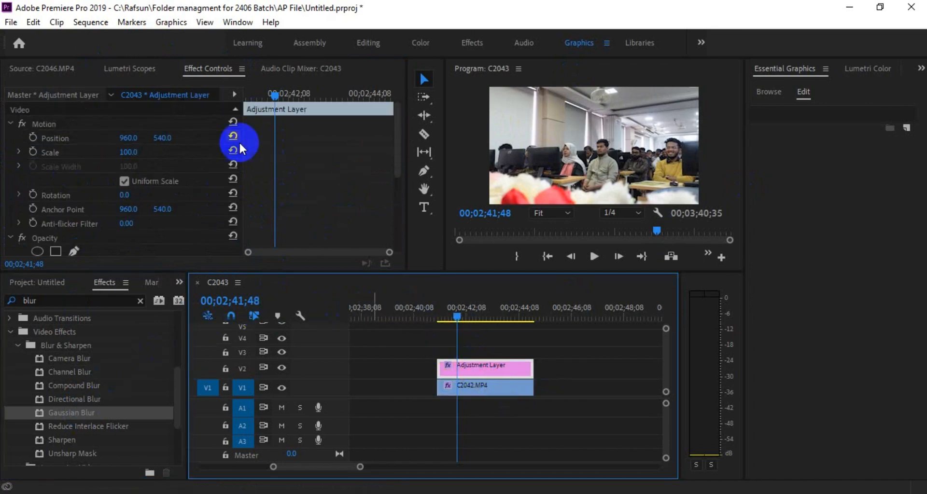
scroll(302, 194, down, 3)
scroll(303, 194, down, 3)
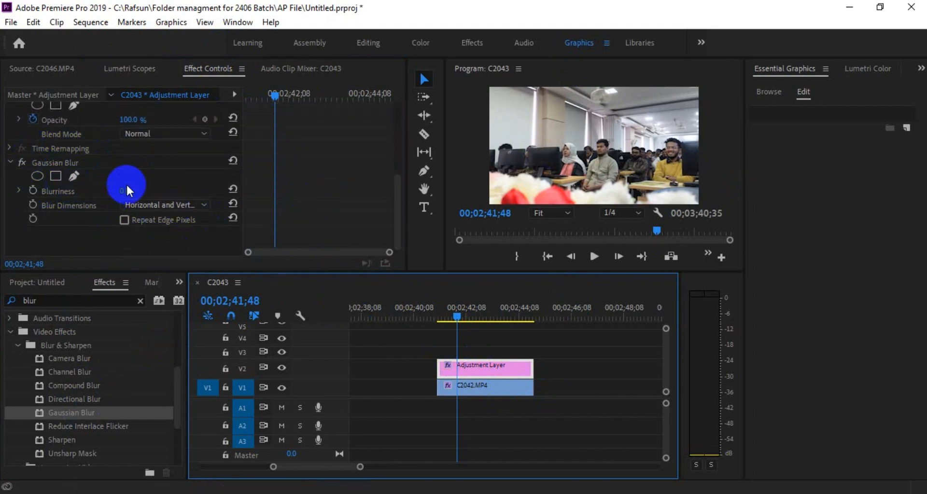
drag(120, 191, 194, 193)
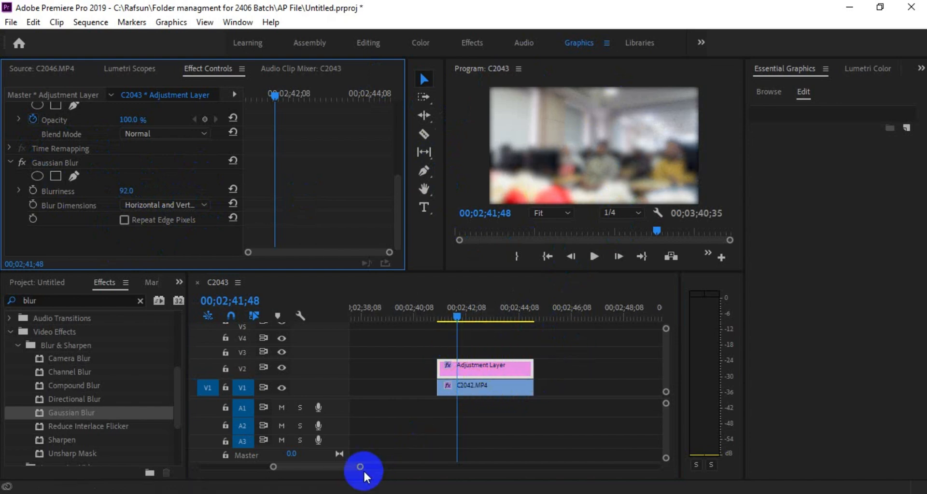
Move the C2047 clip on V1 so it directly follows the C2042.MP4 clip under the adjustment layer.
drag(357, 467, 386, 466)
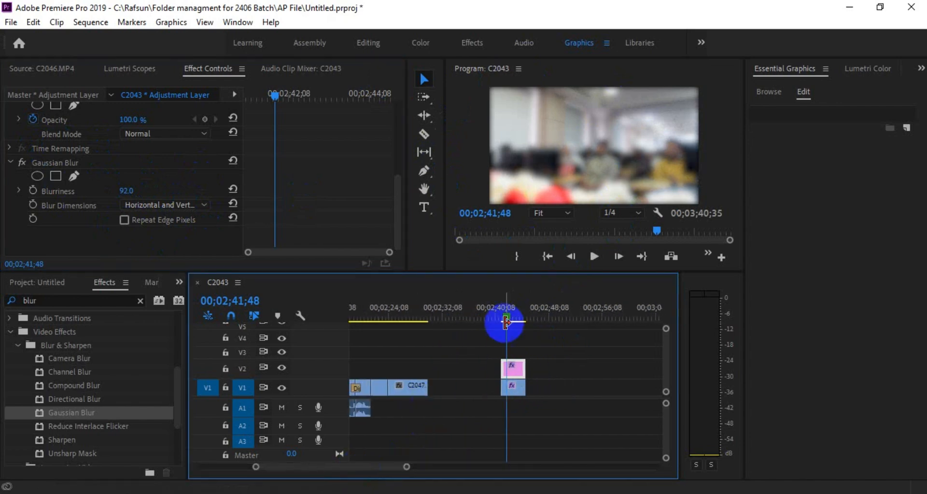
drag(413, 387, 517, 393)
click(518, 399)
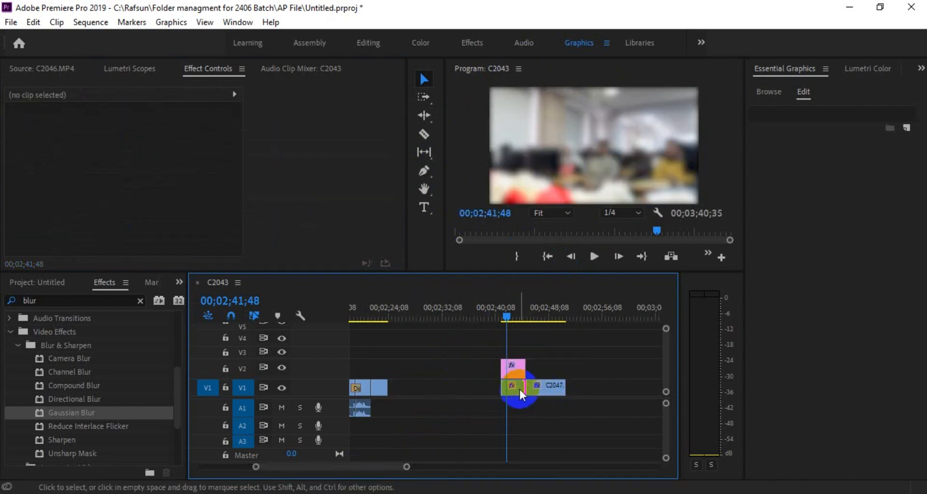
Move the blurred adjustment layer earlier on V2, into the gap before C2042.MP4, and view the uncovered clip at 00;02;42;25.
click(511, 312)
drag(511, 318, 516, 319)
drag(515, 375, 433, 370)
drag(517, 309, 510, 309)
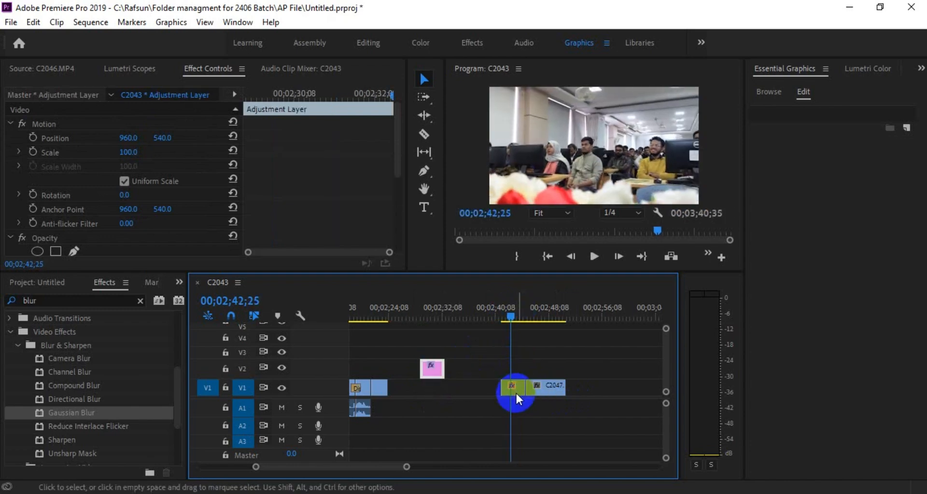
Try to apply Gaussian Blur directly to the C2042.MP4 clip, and select C2047.MP4 to view it unblurred at 00;02;46;35.
click(520, 393)
drag(143, 419, 514, 387)
click(539, 319)
click(543, 388)
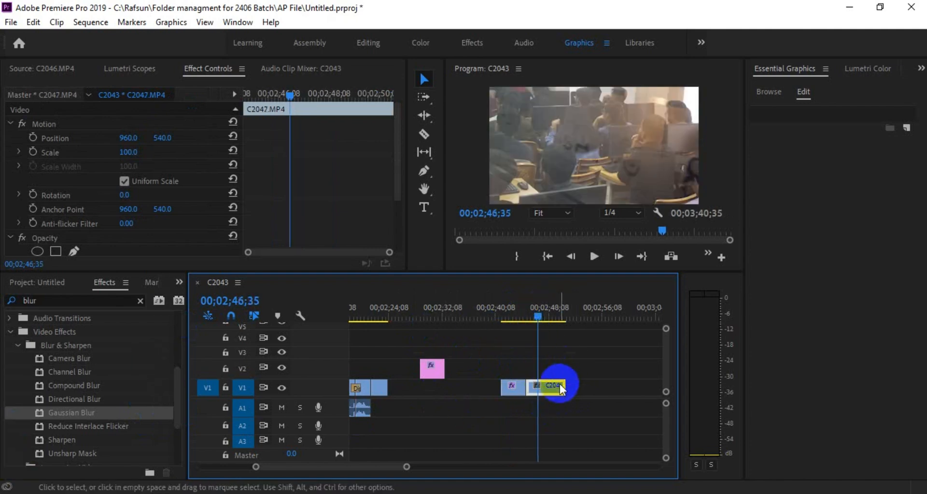
Stretch the blurred adjustment layer over C2042.MP4 and C2047.MP4, extend its start over the earlier V1 clips, and view the blur at 00;02;20;25.
drag(407, 467, 429, 467)
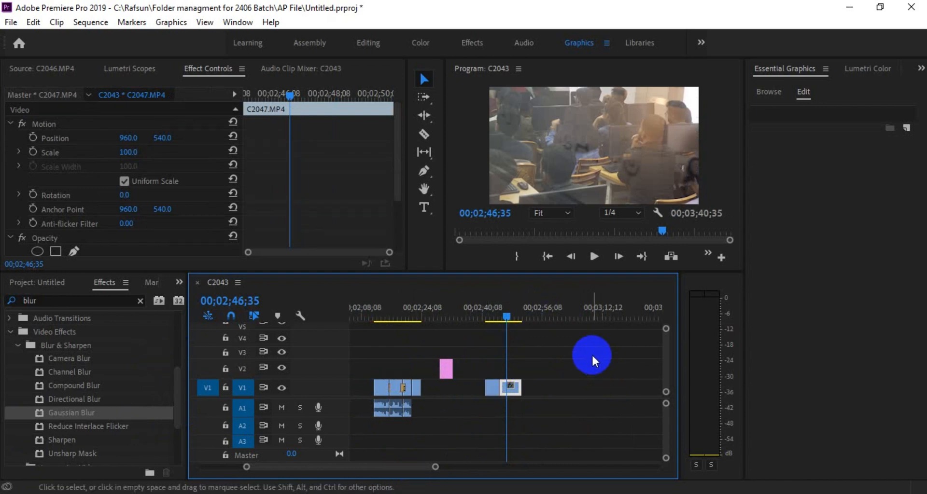
drag(450, 373, 521, 367)
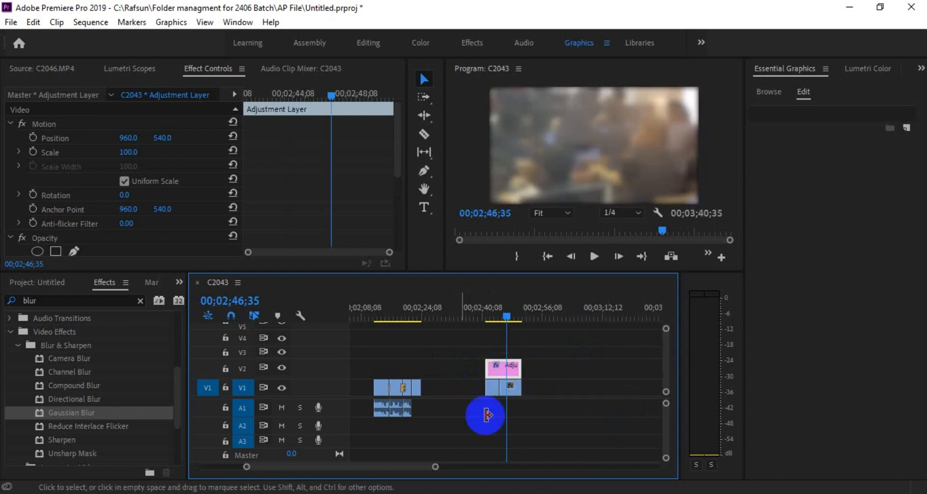
click(409, 318)
mouse_move(409, 321)
mouse_down()
mouse_move(391, 314)
mouse_move(399, 318)
mouse_up()
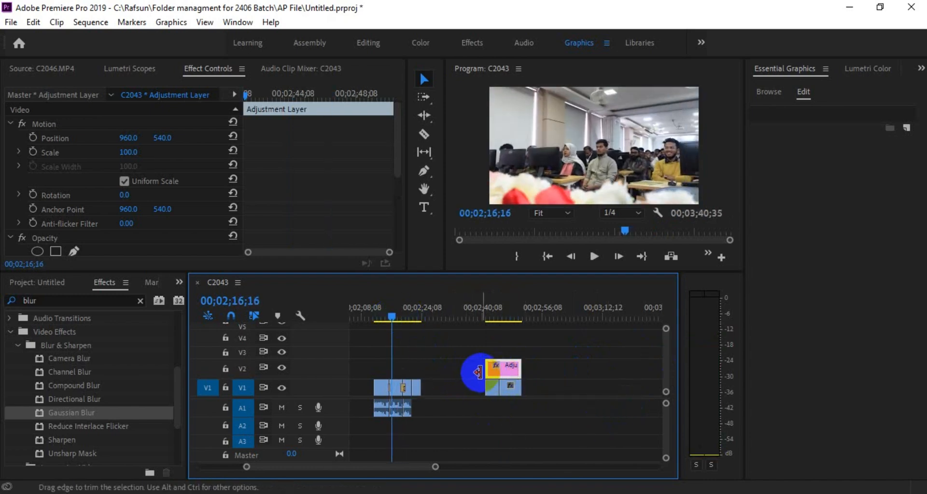
drag(475, 370, 375, 369)
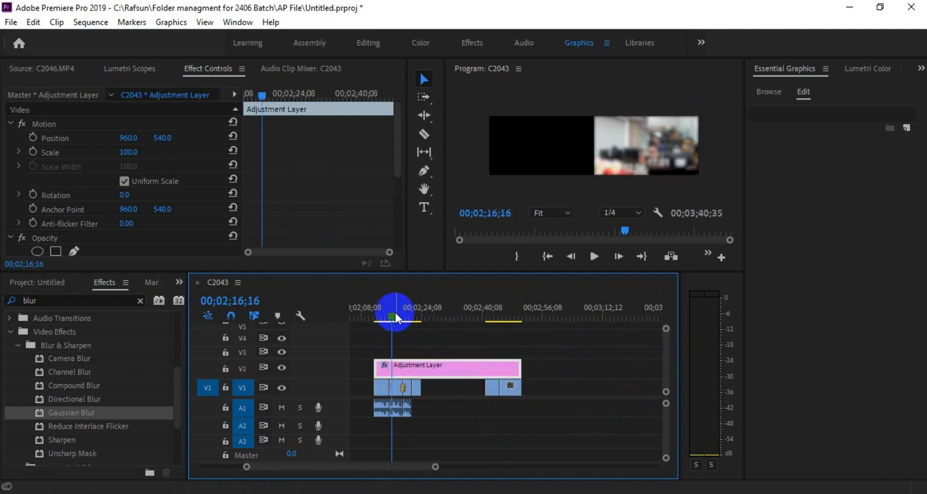
mouse_move(394, 317)
mouse_down()
mouse_move(383, 313)
mouse_move(407, 312)
mouse_up()
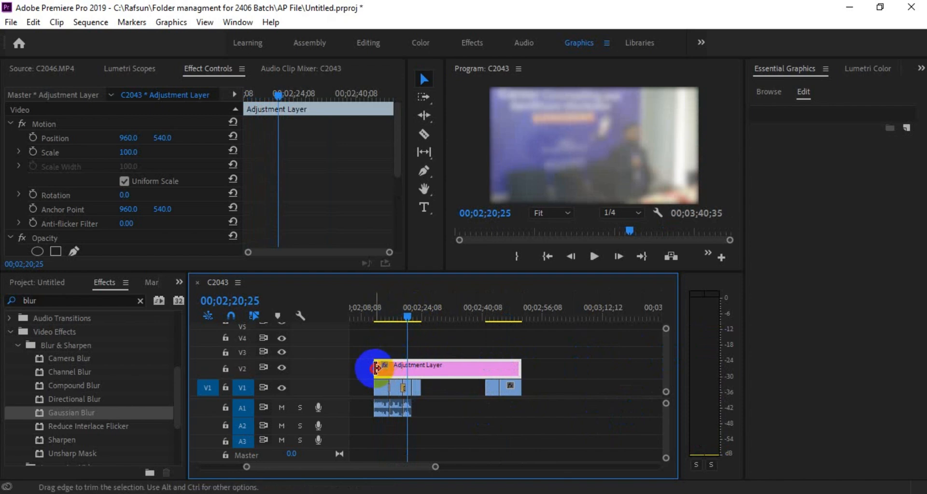
Trim the adjustment layer so it covers only C2042.MP4, and delete the C2047.MP4 clip from V1.
drag(375, 368, 499, 369)
click(511, 393)
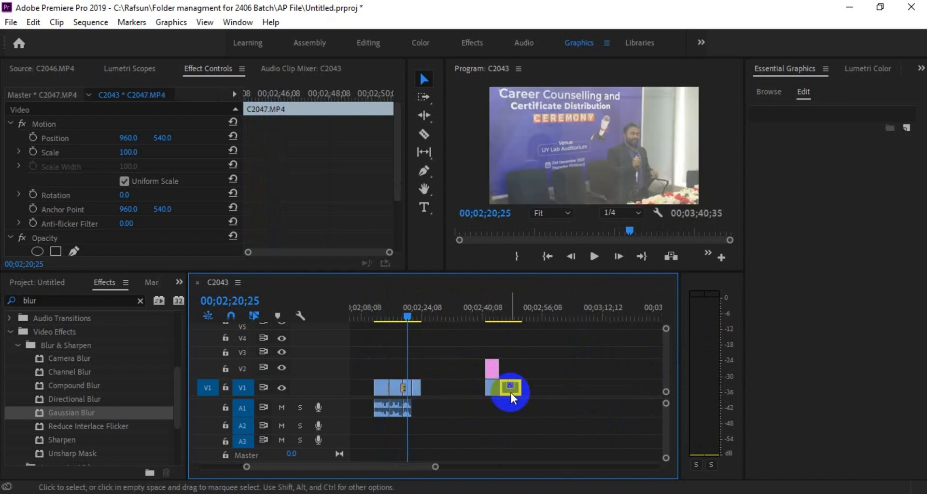
key(Delete)
Switch to Chrome to check the Google Meet class session, and return to the C2043 sequence in Premiere Pro.
mouse_move(314, 492)
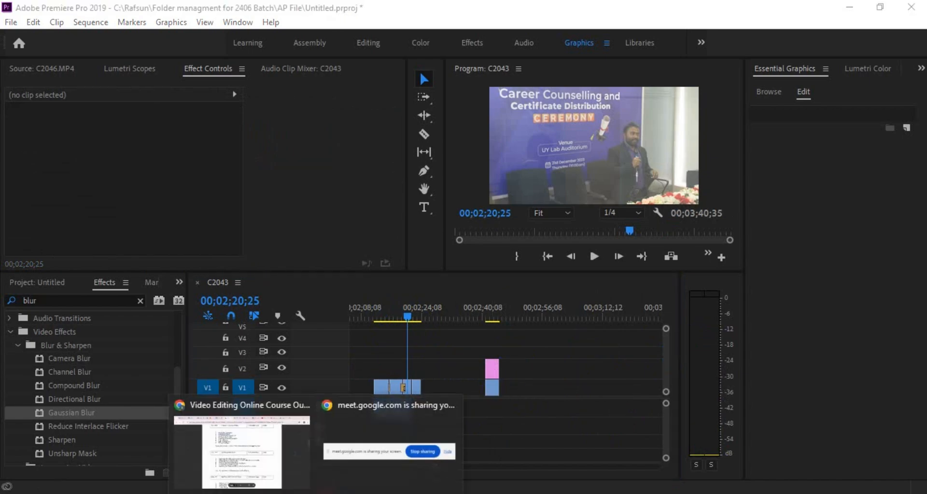
click(269, 455)
click(231, 12)
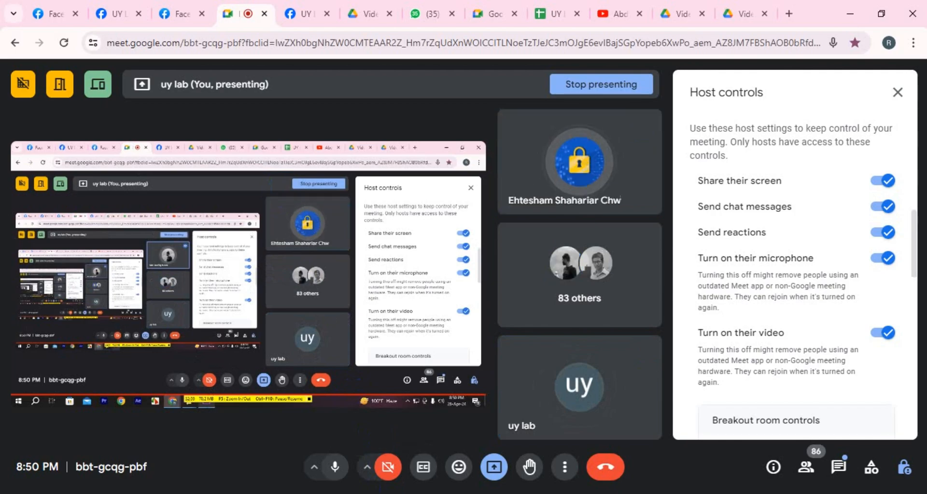
click(333, 386)
click(471, 363)
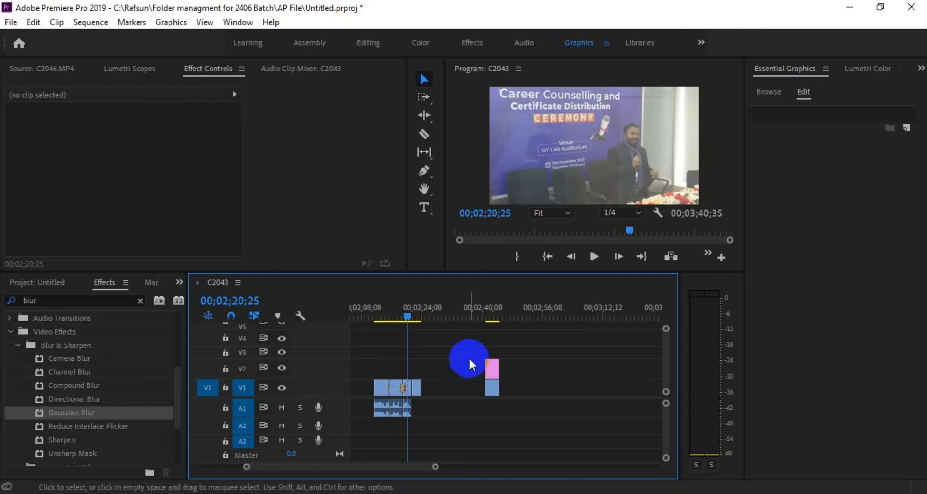
Examine how the adjustment layer affects C2042.MP4 at 00;02;42;04, selecting the clip and the layer in turn and ending on the layer.
drag(485, 309, 493, 312)
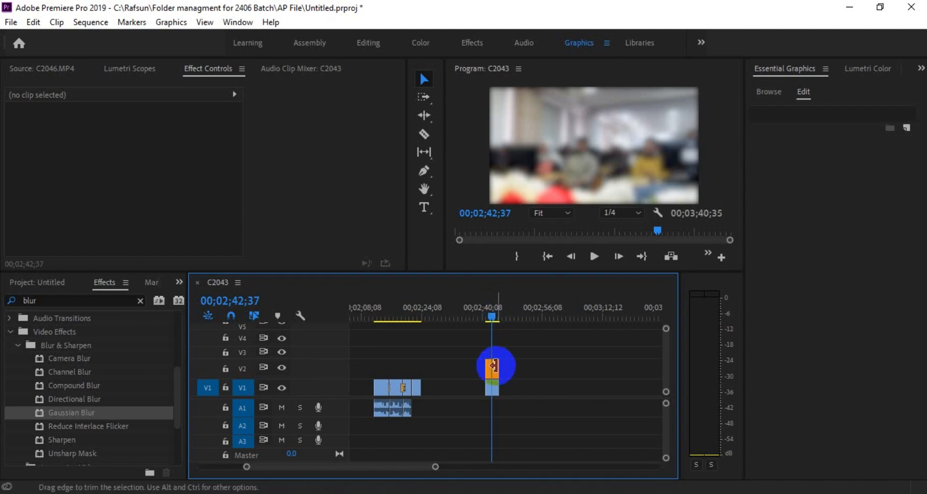
click(497, 368)
click(491, 317)
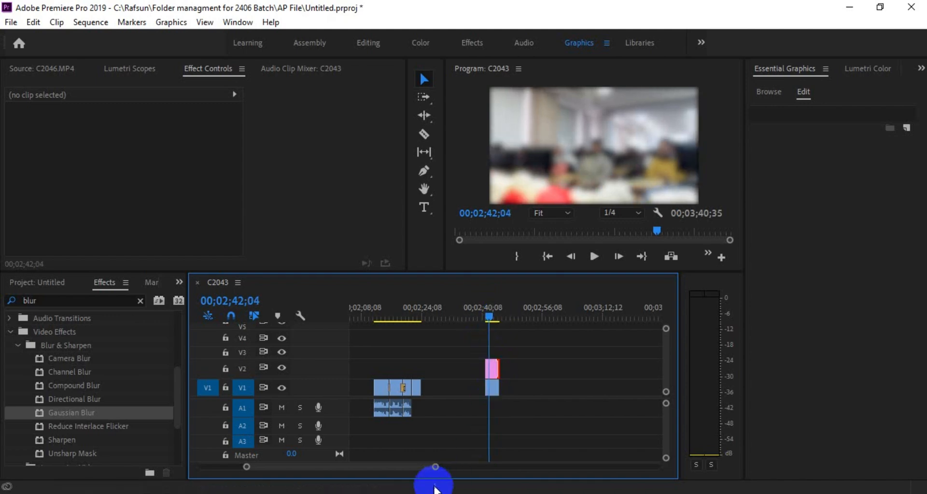
drag(435, 467, 389, 461)
click(520, 370)
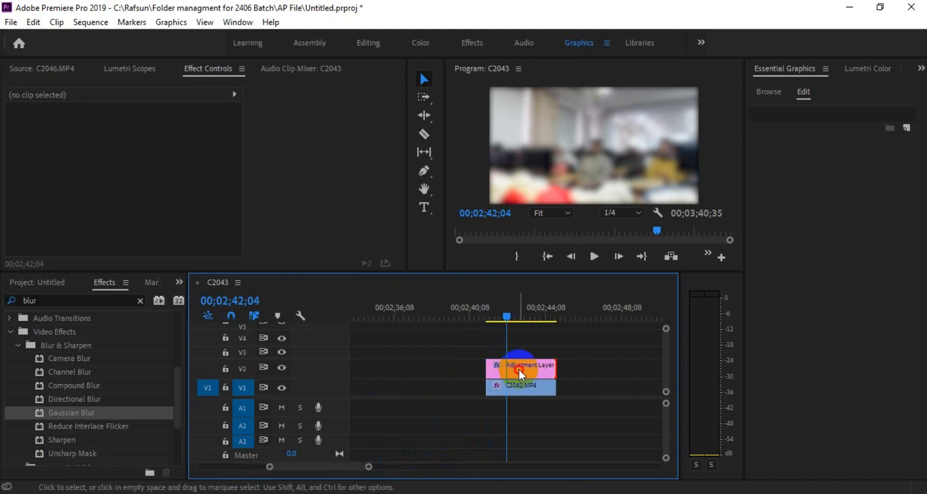
click(506, 392)
click(513, 361)
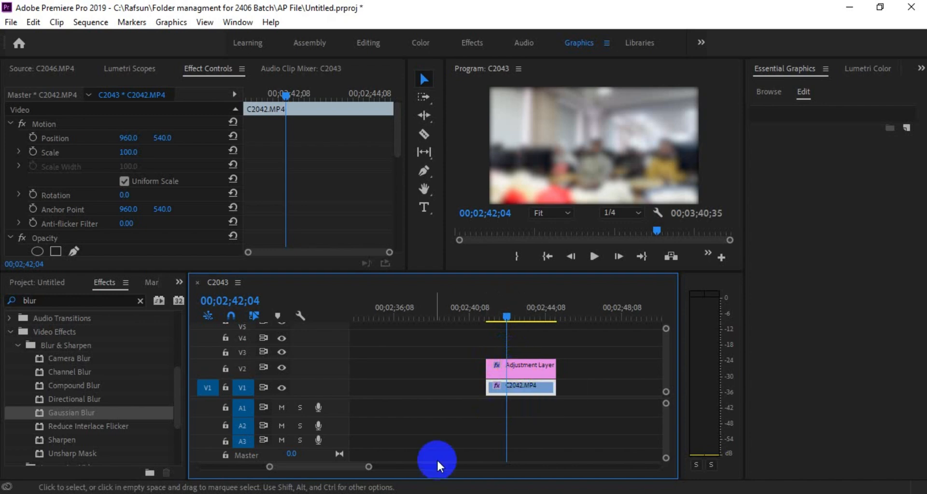
click(359, 467)
drag(369, 467, 400, 465)
click(509, 385)
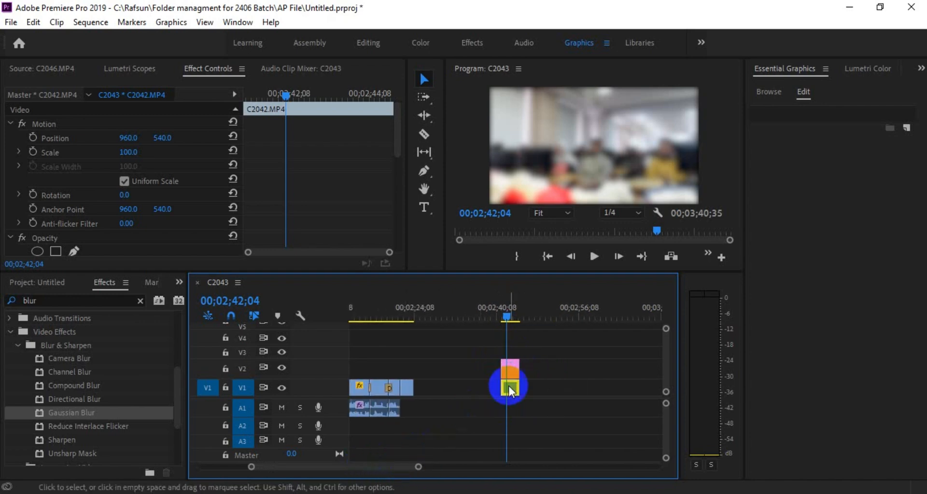
click(513, 375)
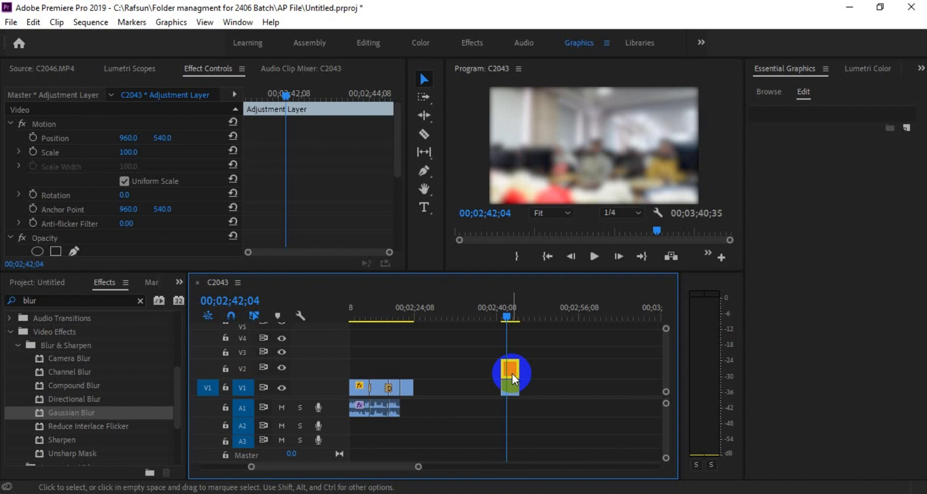
Apply the Gaussian Blur effect to the adjustment layer above C2042.MP4 and place the playhead at 00;02;42;00.
click(20, 409)
drag(68, 356, 511, 377)
drag(419, 469, 389, 468)
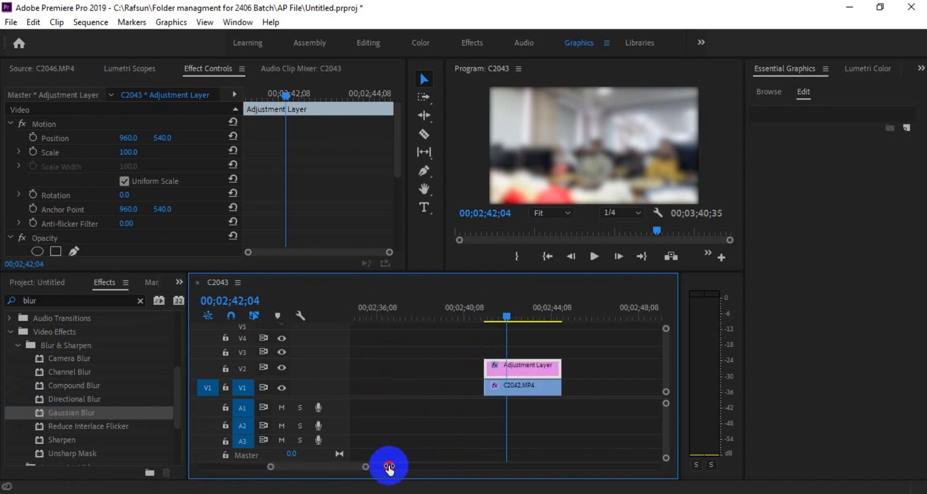
click(496, 368)
click(505, 314)
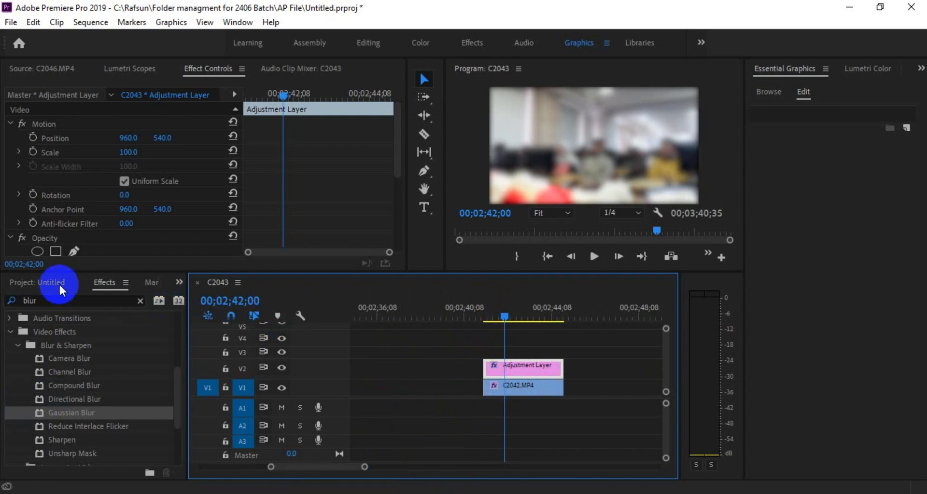
Create a new 1920 x 1080 adjustment layer in the project at 59.94 fps Drop-Frame with square pixels.
click(27, 285)
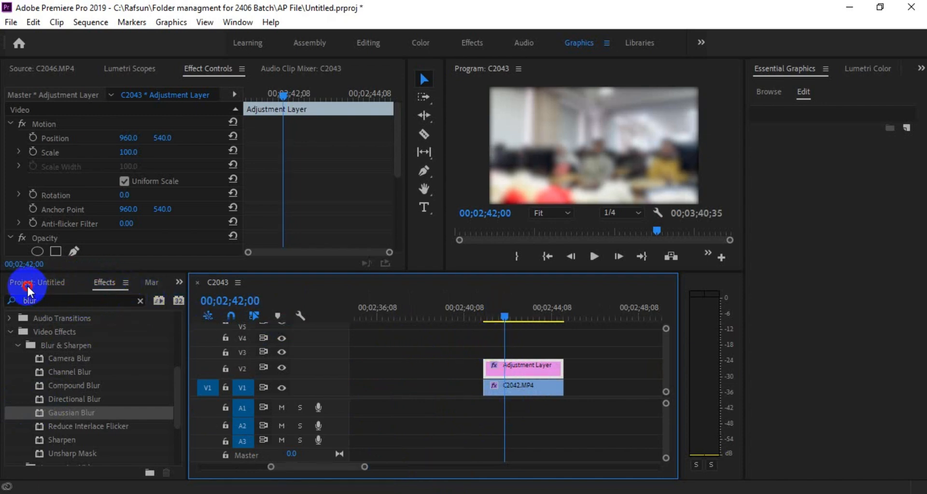
right_click(114, 297)
mouse_move(190, 108)
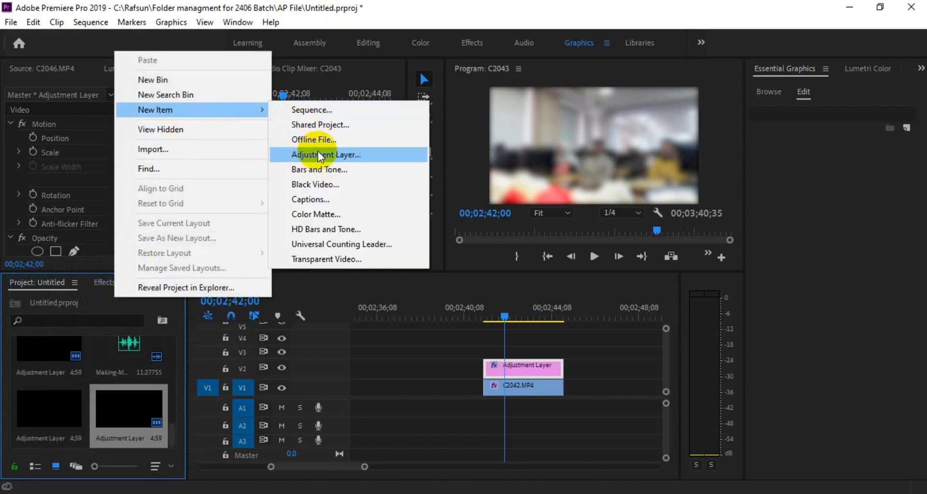
click(332, 155)
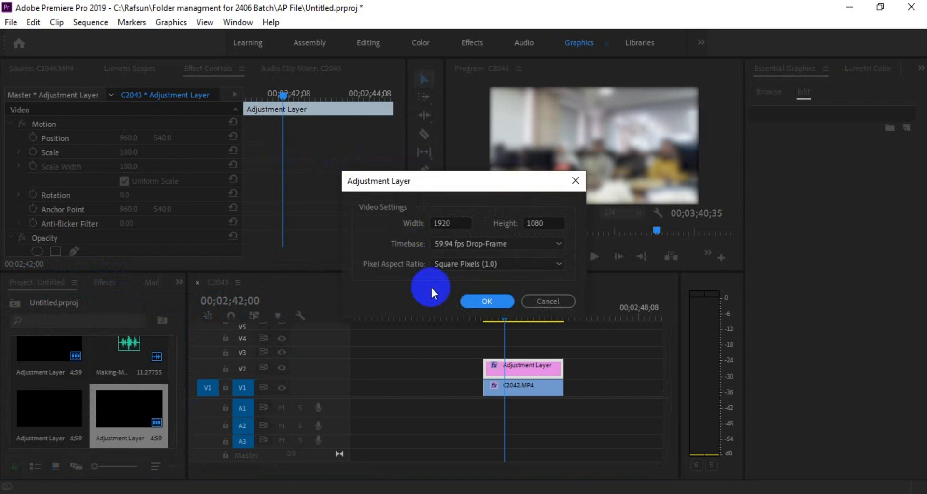
click(482, 303)
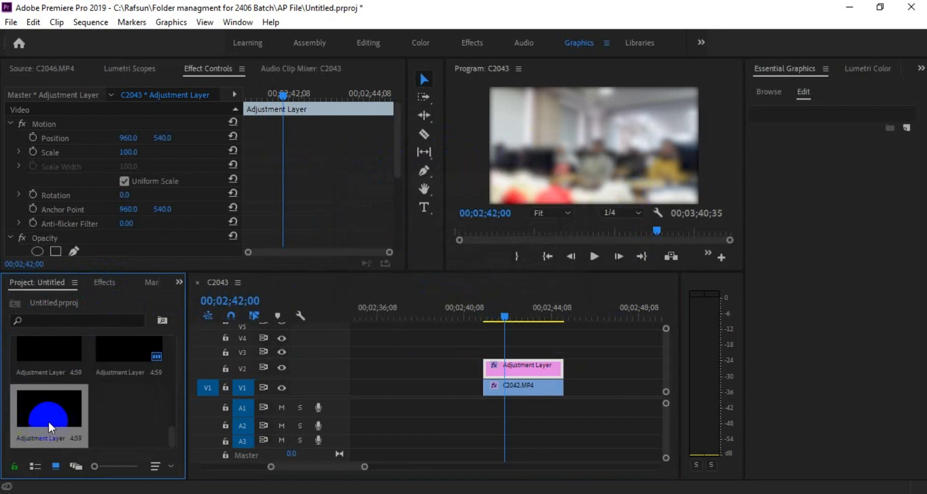
Place the new adjustment layer on track V3 ahead of C2042.MP4 and delete it from the timeline again.
drag(47, 423, 386, 352)
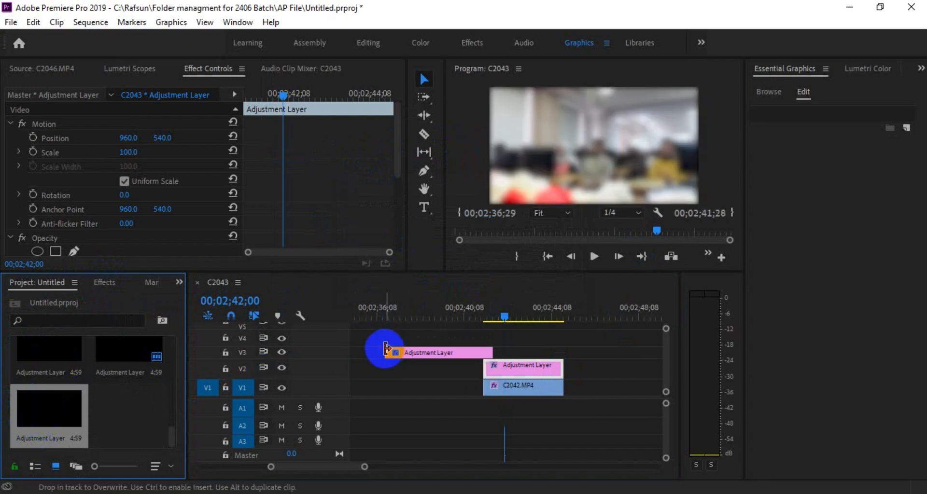
click(434, 349)
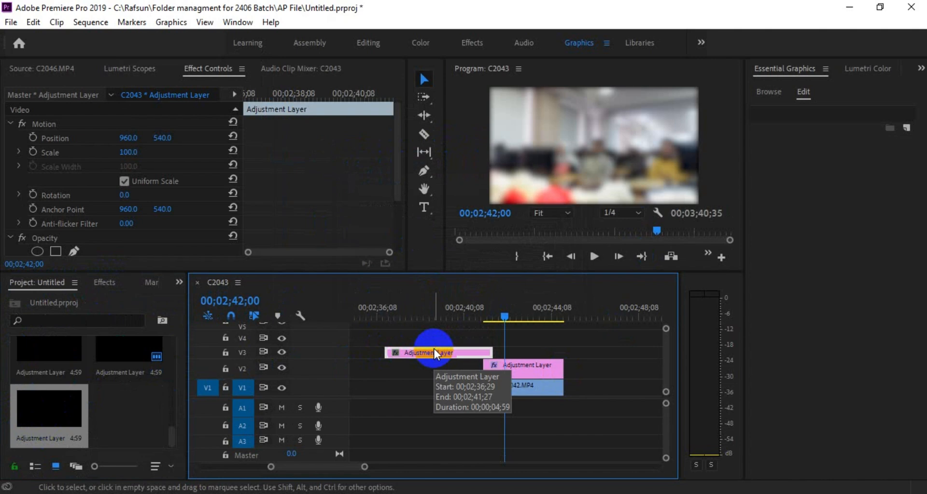
key(Delete)
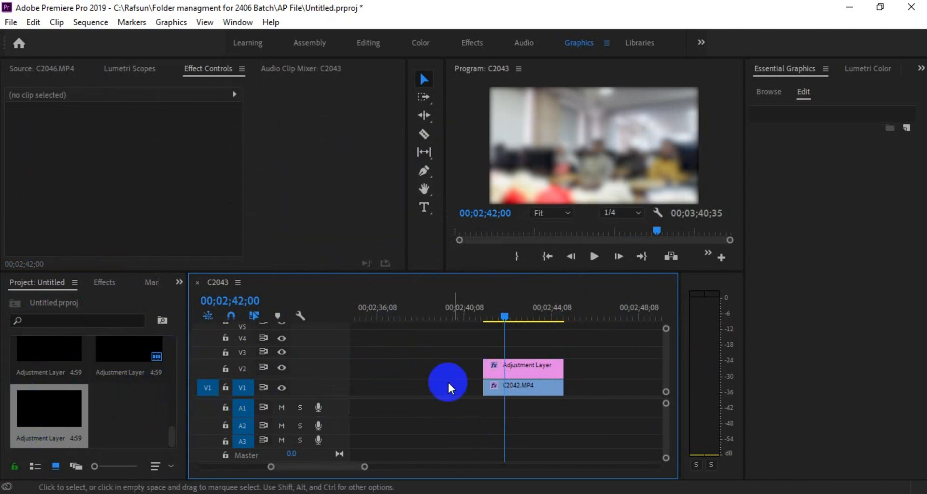
click(504, 320)
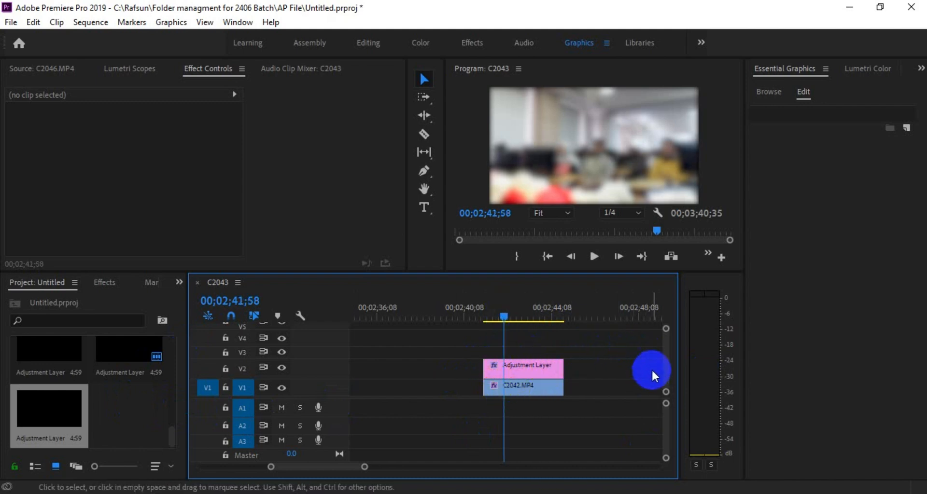
Switch to the Google Meet call in the browser and close the host controls.
click(314, 492)
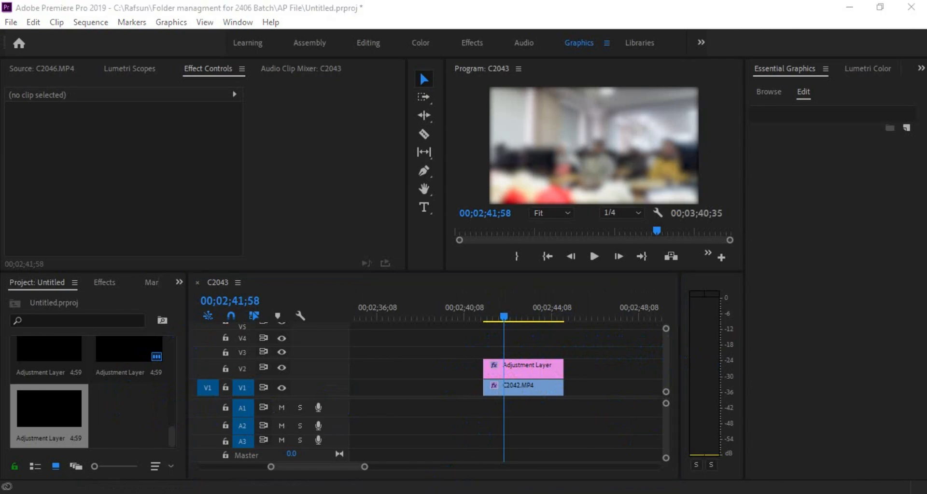
click(284, 456)
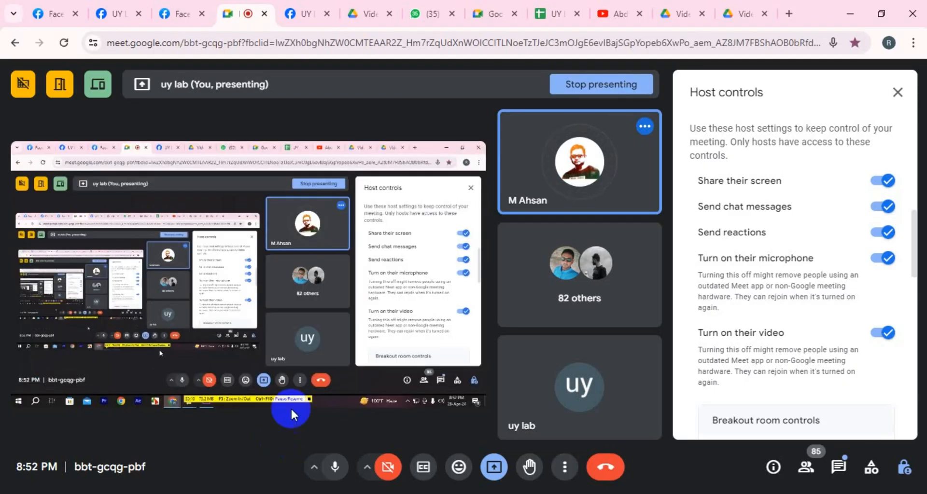
click(899, 93)
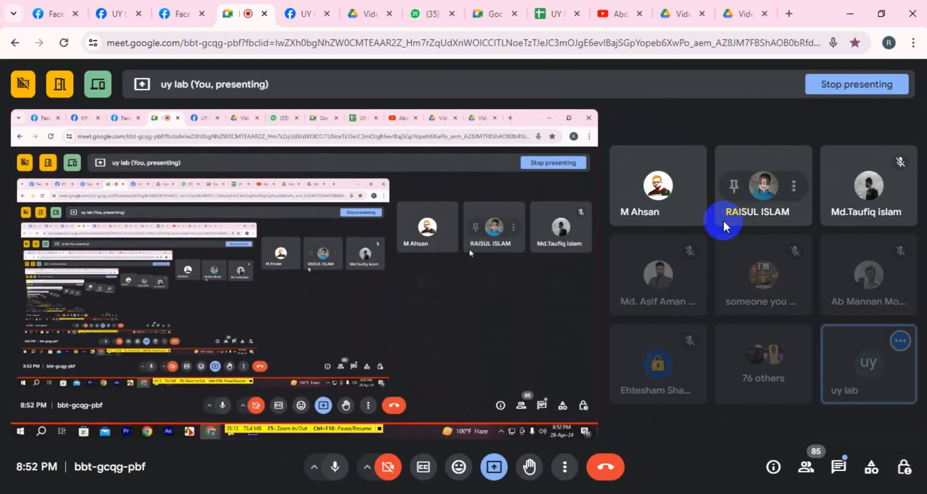
mouse_move(657, 200)
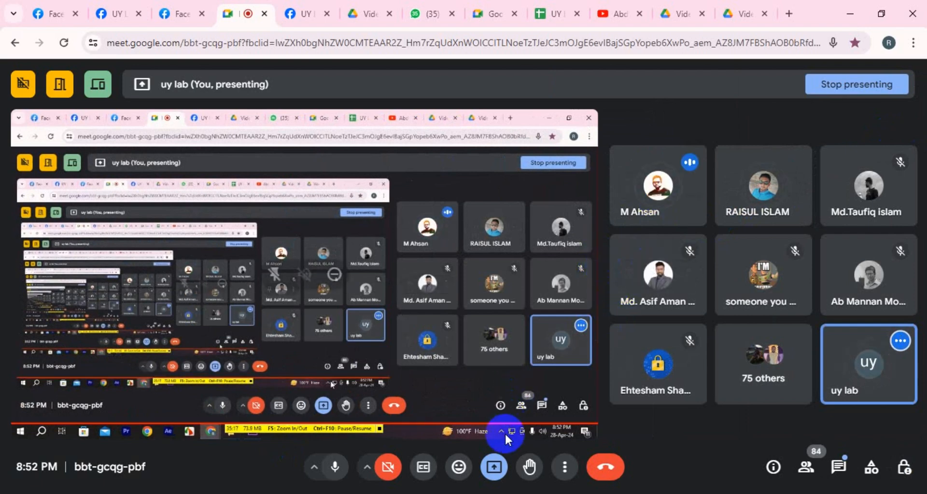
Change the meeting layout from Tiled to Spotlight and close the layout settings.
click(495, 467)
click(564, 467)
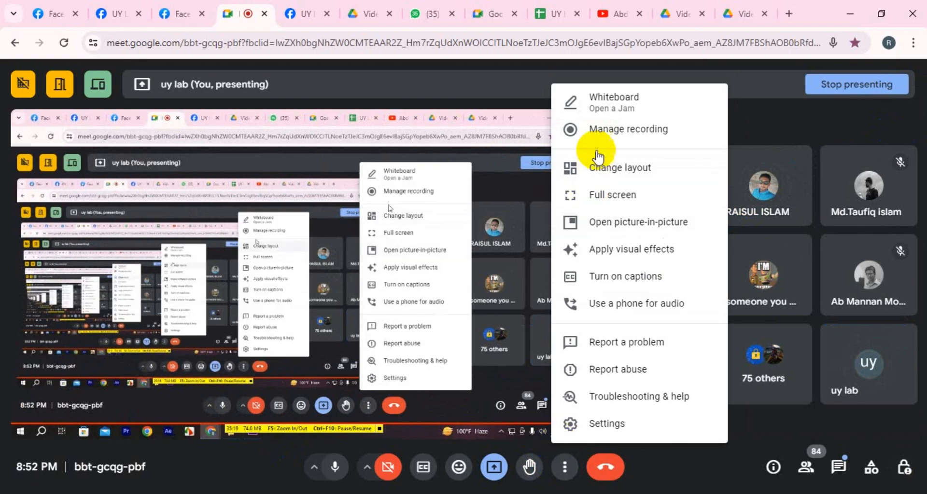
click(607, 176)
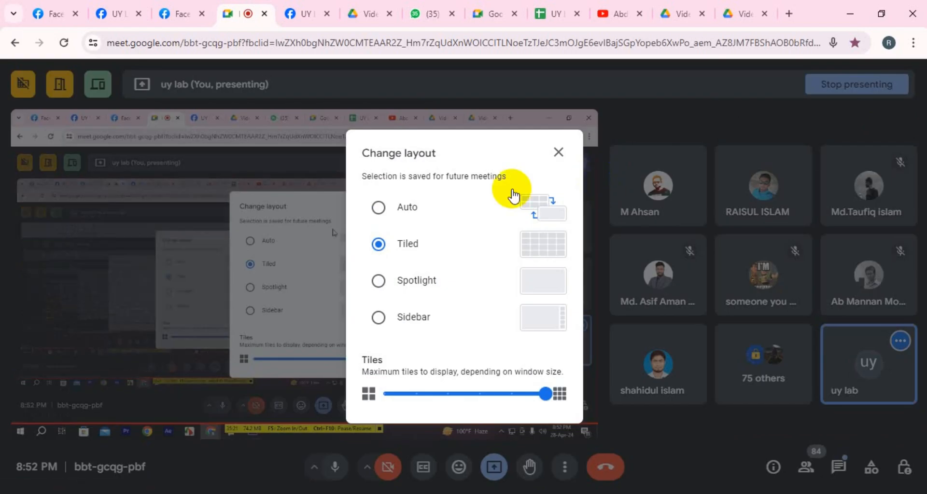
click(452, 281)
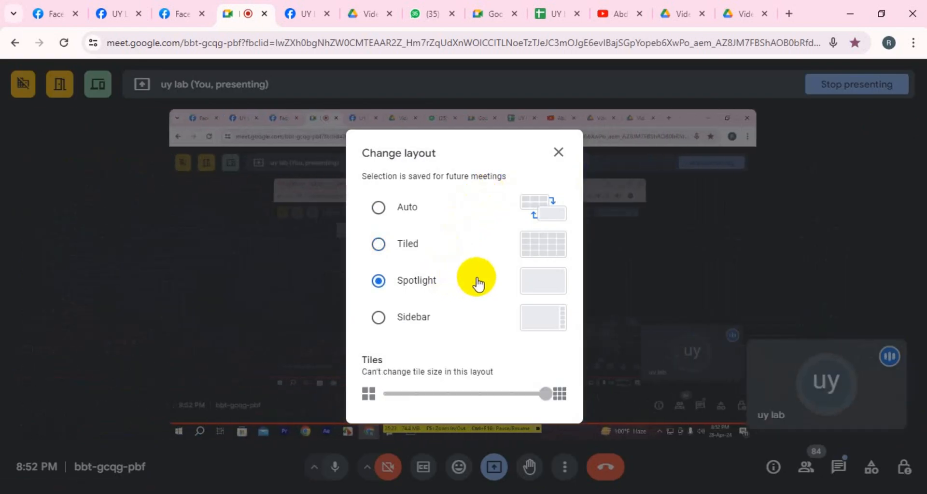
click(559, 152)
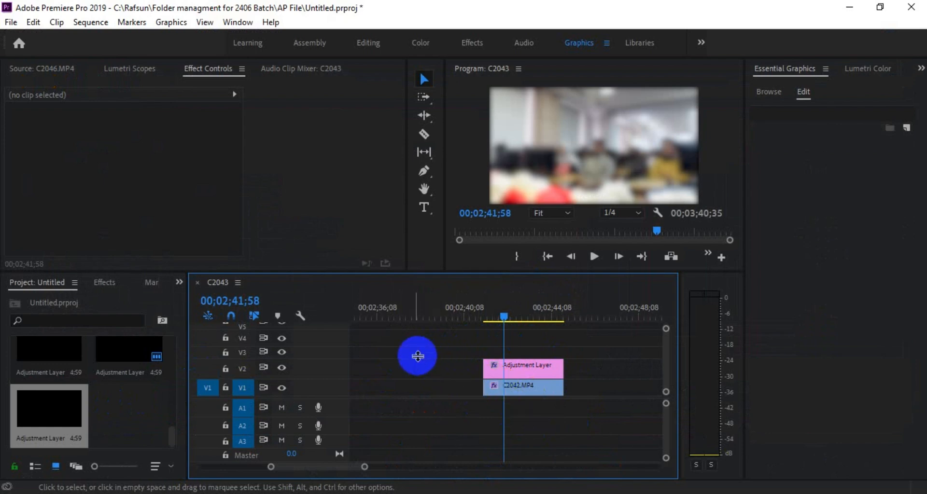
Start a new 1920 x 1080 color matte in the project at 59.94 fps Drop-Frame with square pixels.
right_click(129, 294)
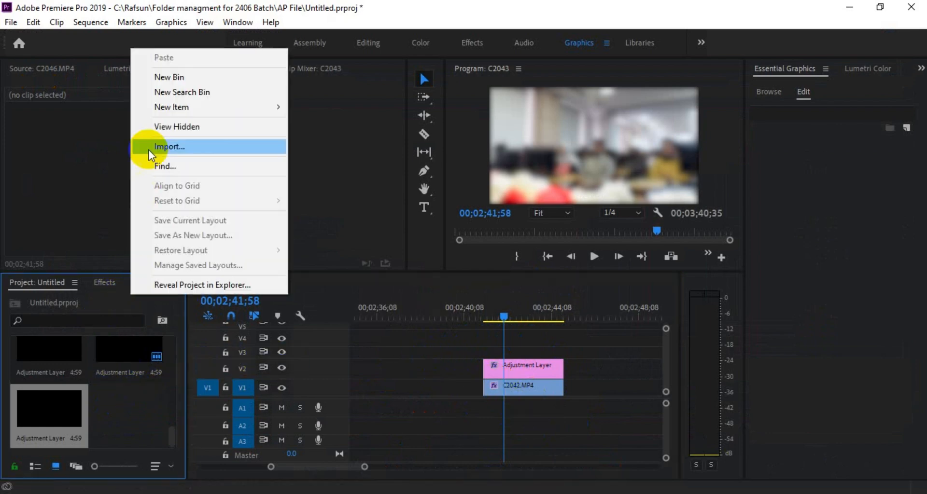
mouse_move(279, 109)
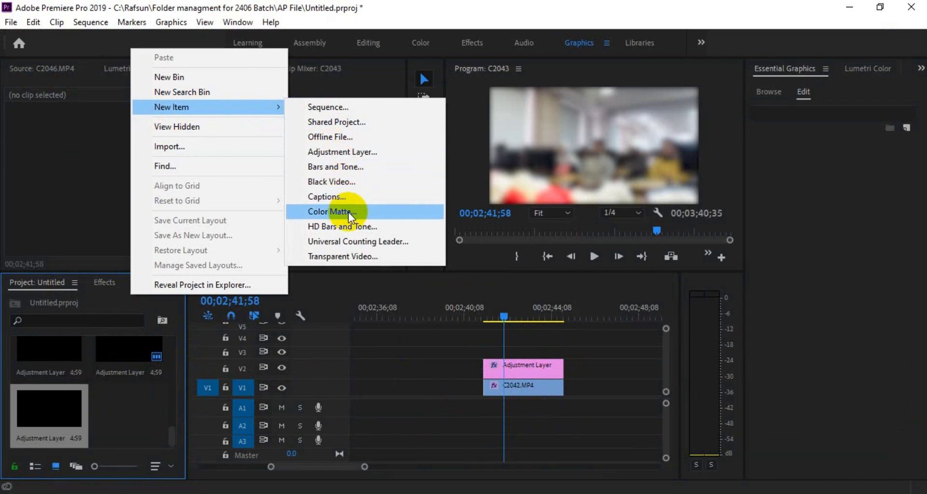
click(333, 214)
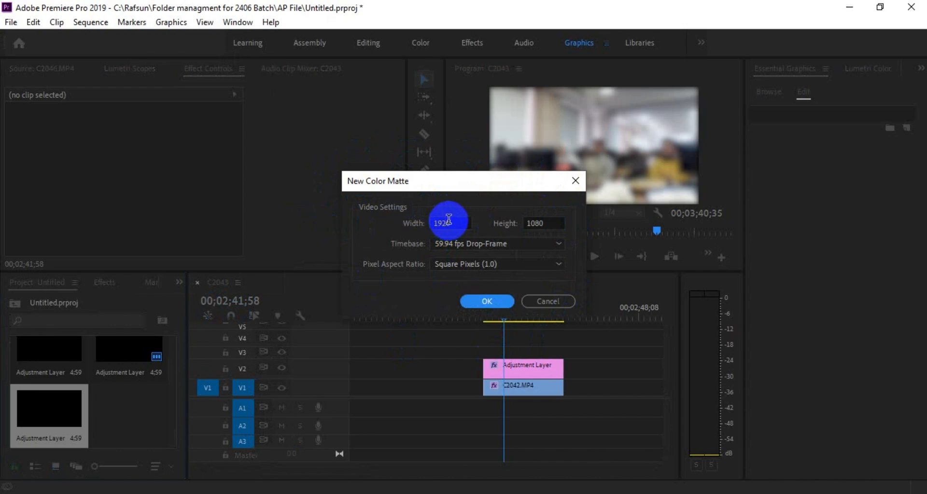
click(463, 202)
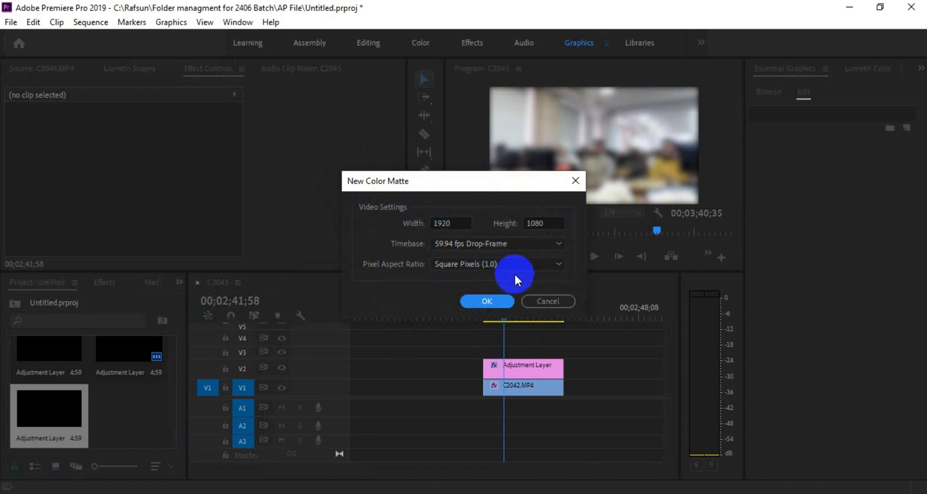
click(545, 193)
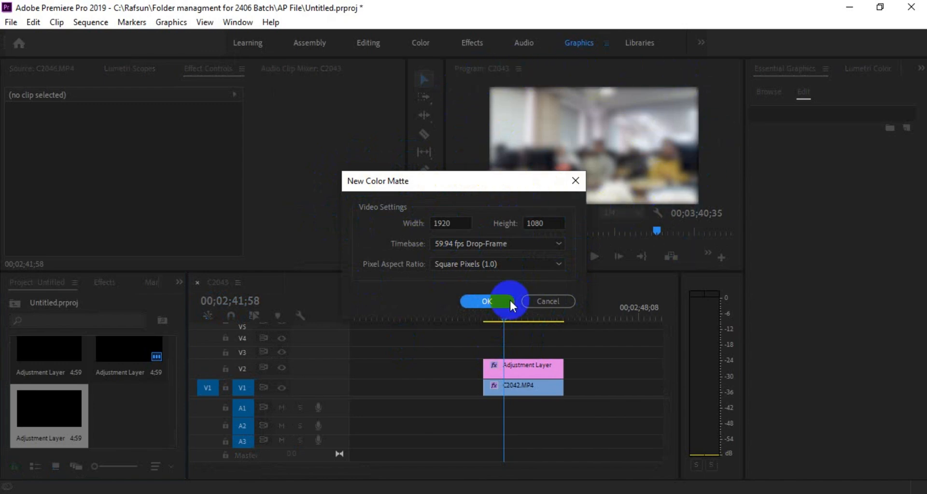
click(420, 181)
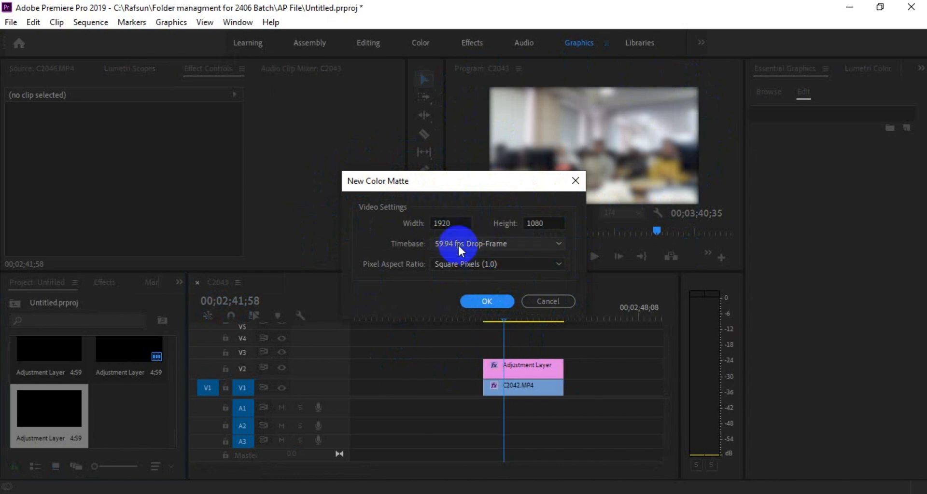
click(398, 187)
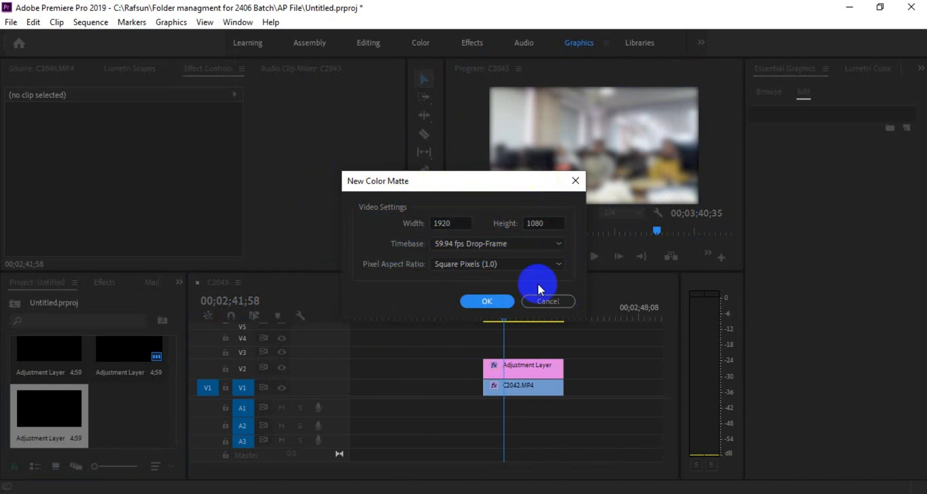
click(512, 300)
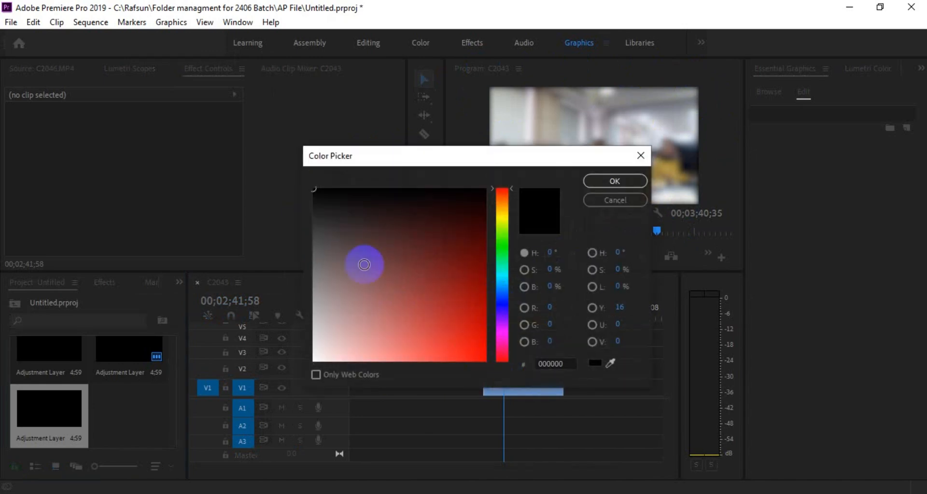
Choose pure white (FFFFFF) as the color of the new matte.
click(336, 213)
mouse_move(337, 213)
mouse_down()
mouse_move(453, 283)
mouse_move(455, 300)
mouse_move(436, 221)
mouse_move(331, 269)
mouse_move(385, 240)
mouse_up()
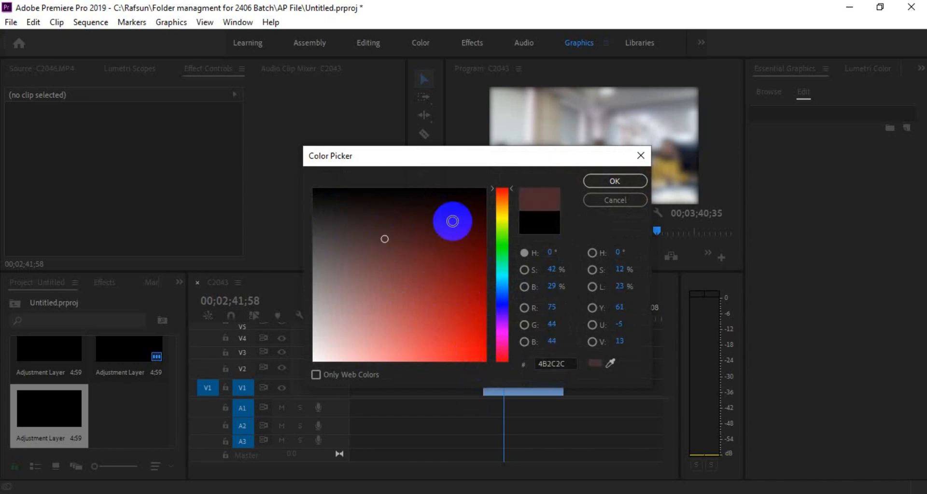
drag(497, 213, 497, 217)
drag(403, 252, 307, 355)
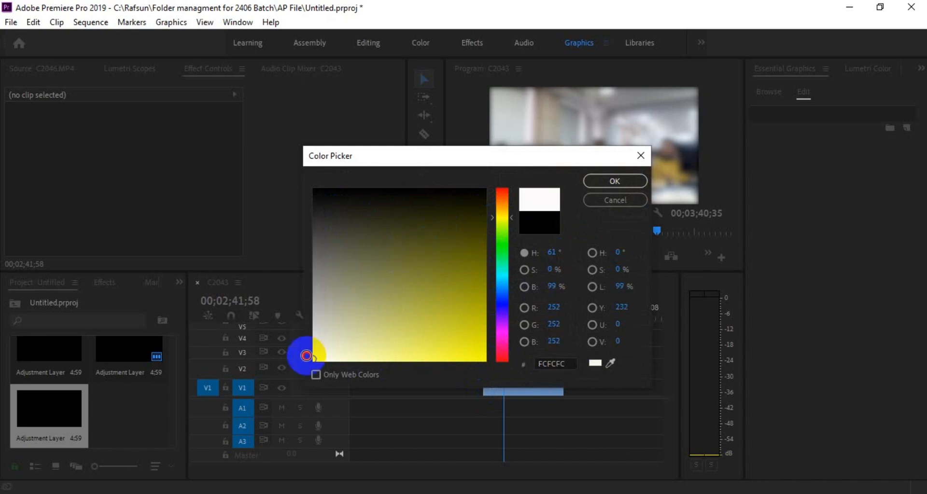
mouse_move(467, 249)
mouse_down()
mouse_move(480, 358)
mouse_move(475, 347)
mouse_move(269, 366)
mouse_up()
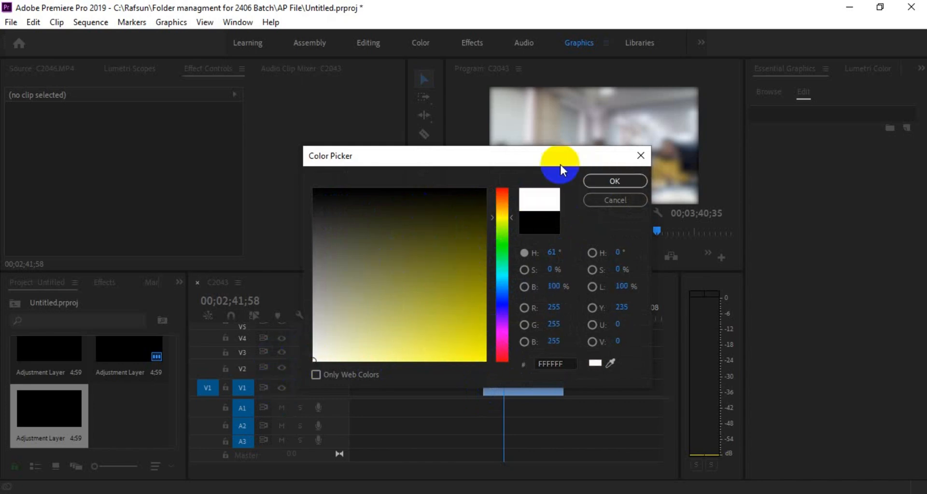
click(615, 181)
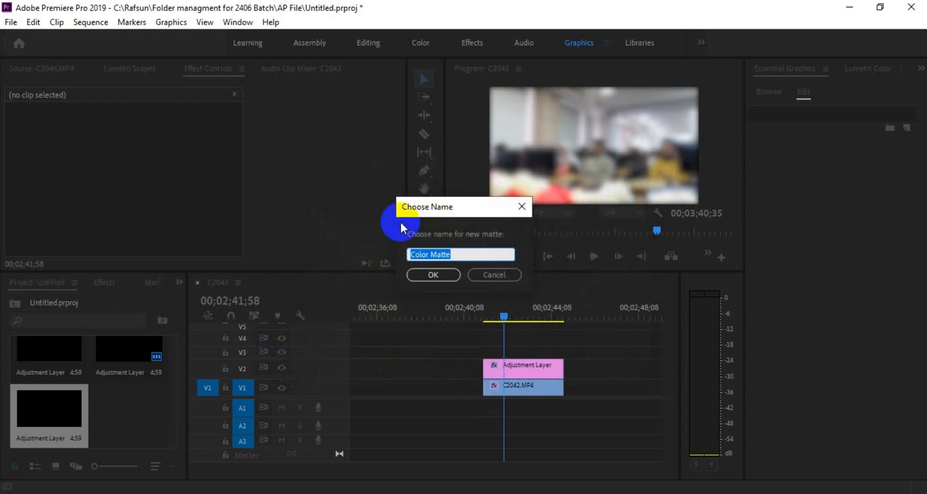
Name the new matte "White screen" and finish creating it.
text(W)
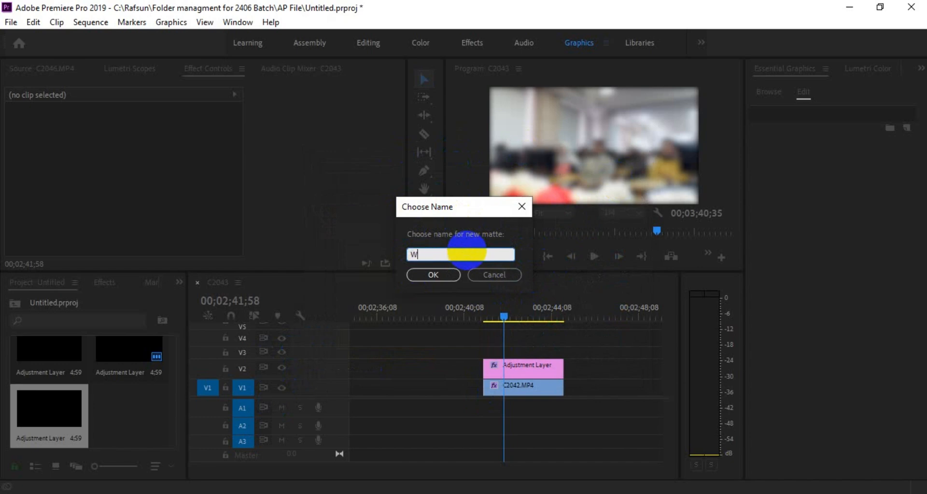
text(ihite screen)
click(442, 277)
Place the White screen matte on track V2 before the adjustment layer and preview it up to 00;02;38;08.
drag(116, 408, 365, 367)
click(391, 317)
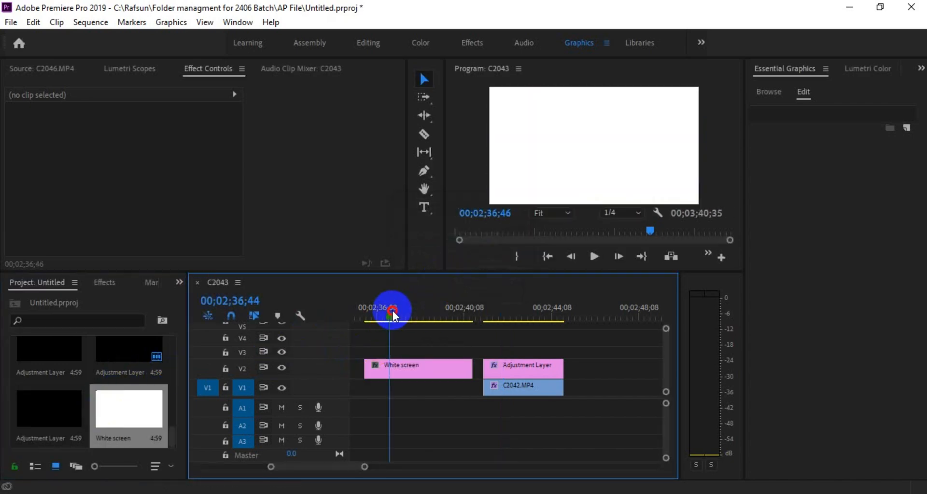
drag(393, 314, 420, 316)
Change the White screen matte on track V2 to pure red (FF0000).
click(146, 389)
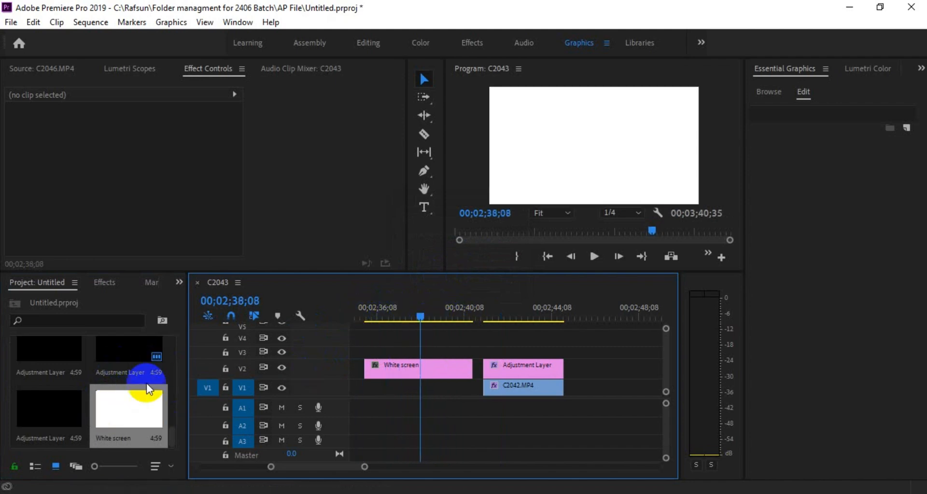
double_click(416, 369)
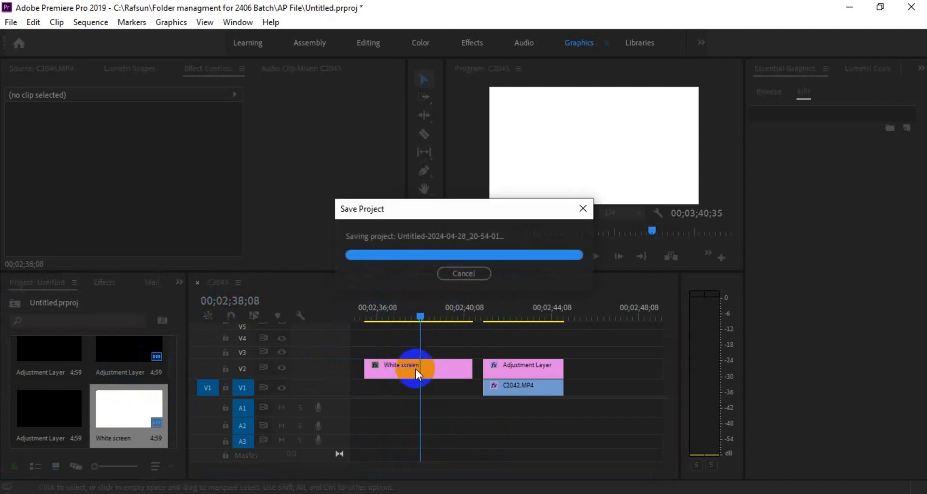
drag(377, 271, 507, 378)
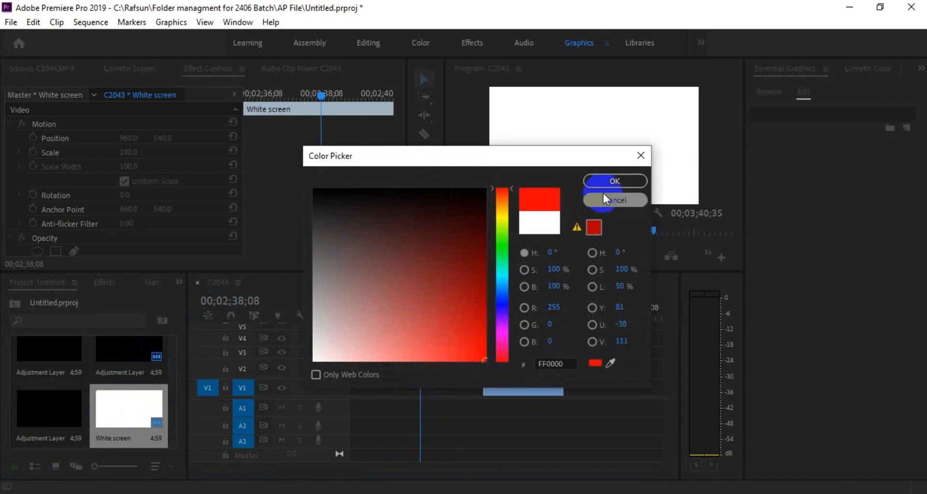
click(610, 181)
Change the White screen matte's color to yellow (FFF000).
double_click(426, 367)
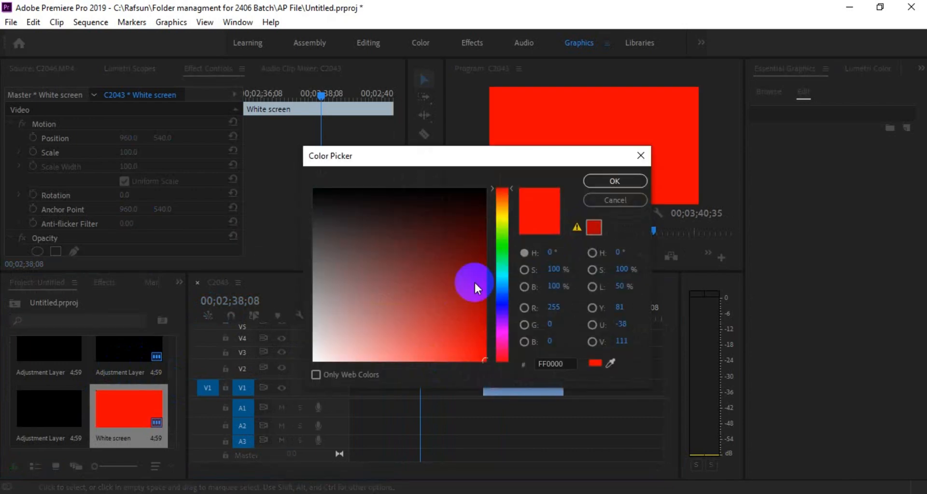
click(506, 224)
drag(507, 225, 507, 218)
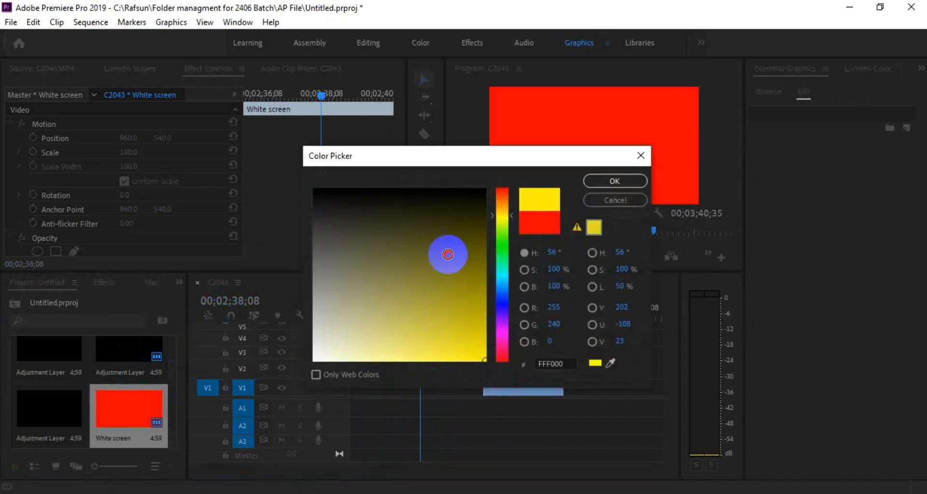
click(613, 182)
Set the White screen matte's color back to white.
double_click(430, 368)
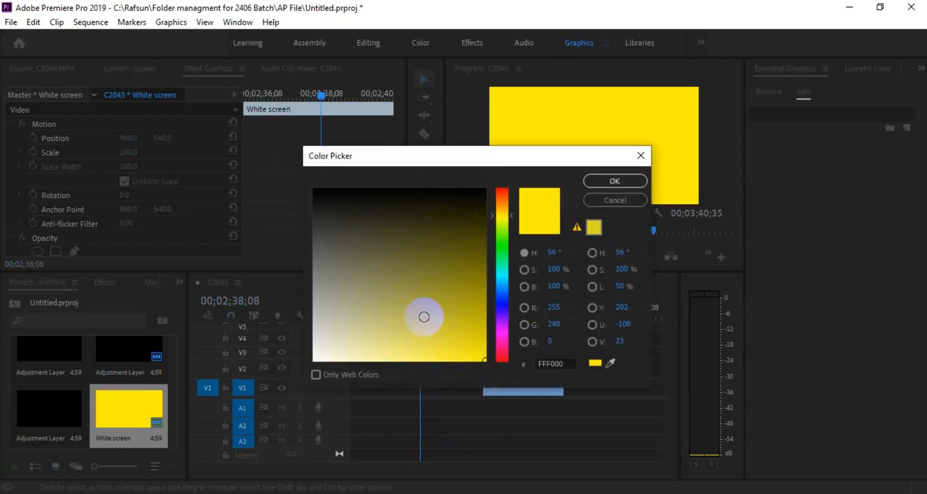
drag(425, 314, 274, 385)
click(614, 182)
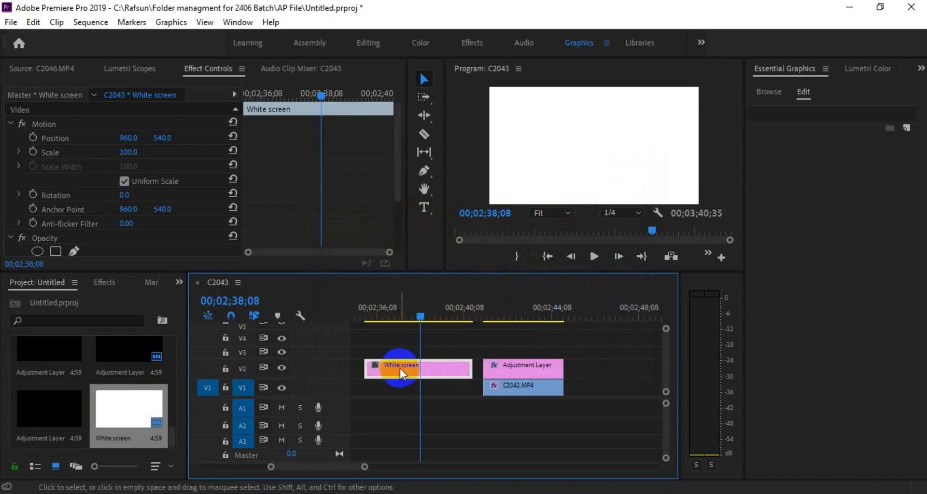
Delete the White screen matte from the timeline and from the project.
key(Delete)
click(134, 411)
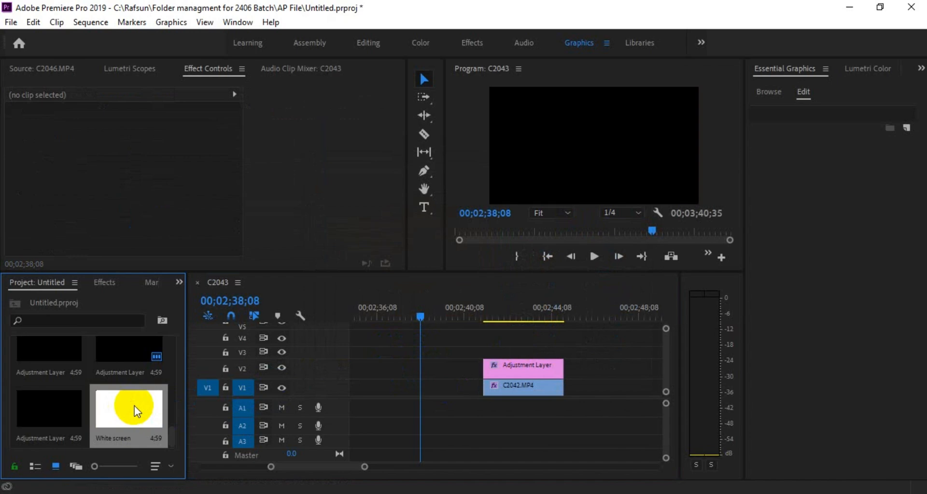
key(Delete)
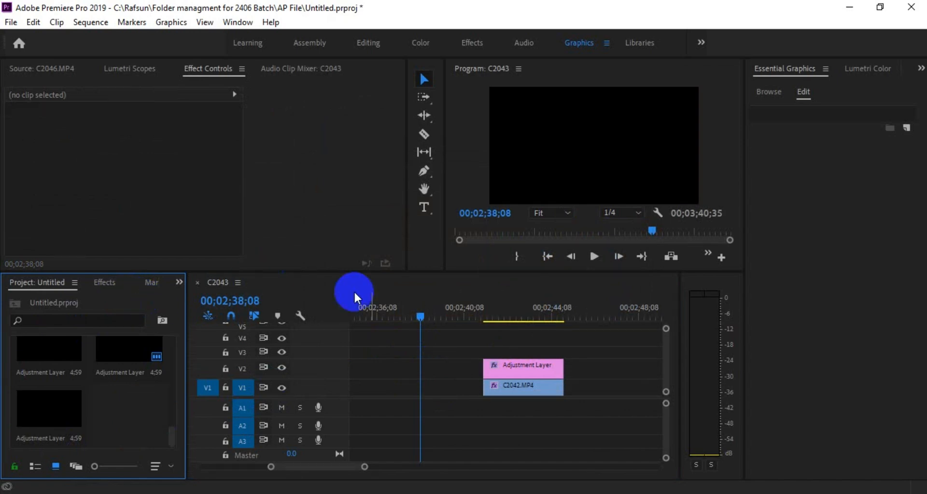
Examine the Gaussian Blur settings of the adjustment layer on V2 and preview it over C2042.MP4 up to 00;02;41;51.
click(485, 311)
click(513, 370)
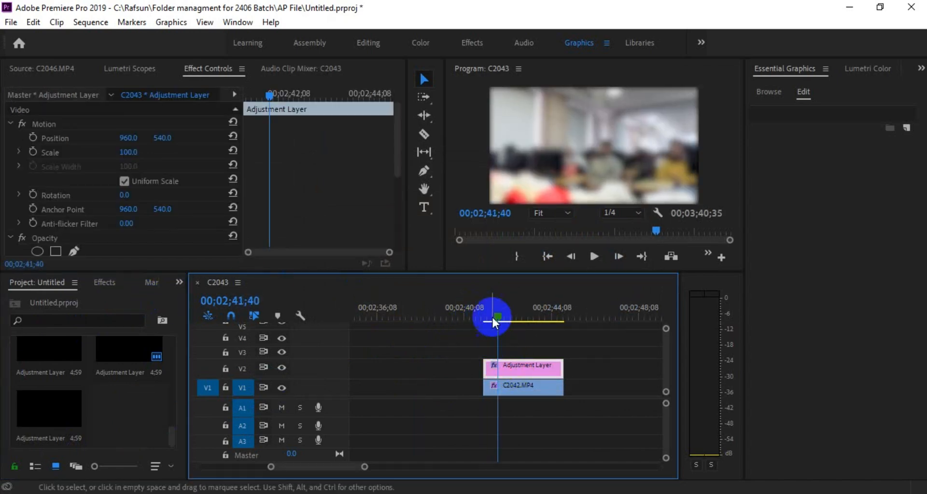
scroll(319, 215, down, 5)
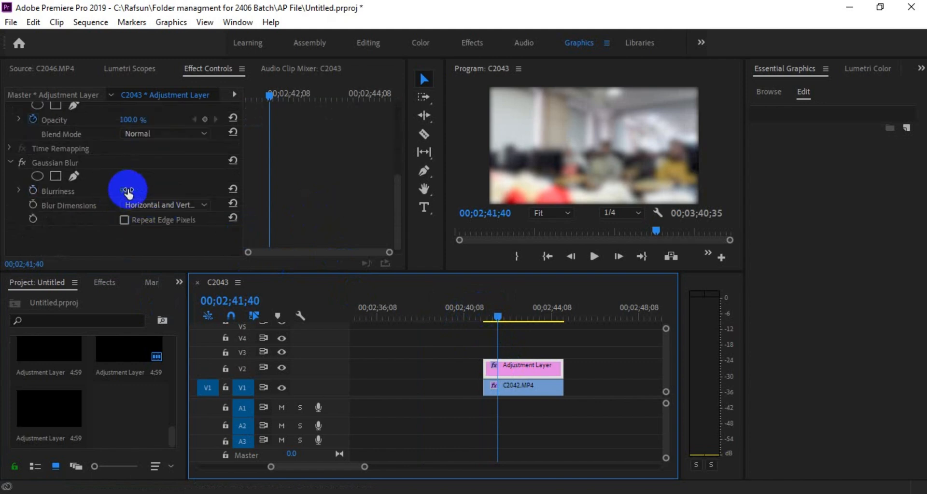
drag(128, 191, 123, 193)
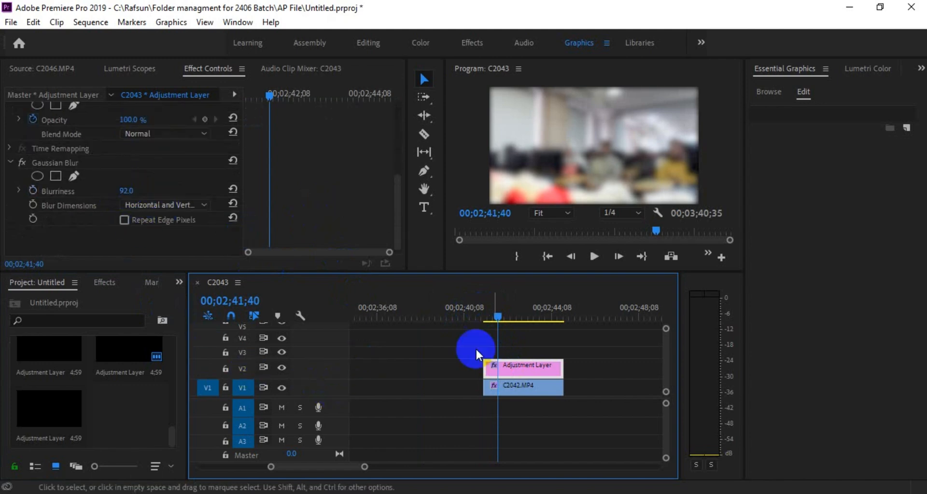
mouse_move(500, 322)
mouse_down()
mouse_move(491, 318)
mouse_move(499, 319)
mouse_up()
mouse_move(363, 470)
mouse_down()
mouse_move(352, 471)
mouse_move(368, 467)
mouse_up()
click(520, 363)
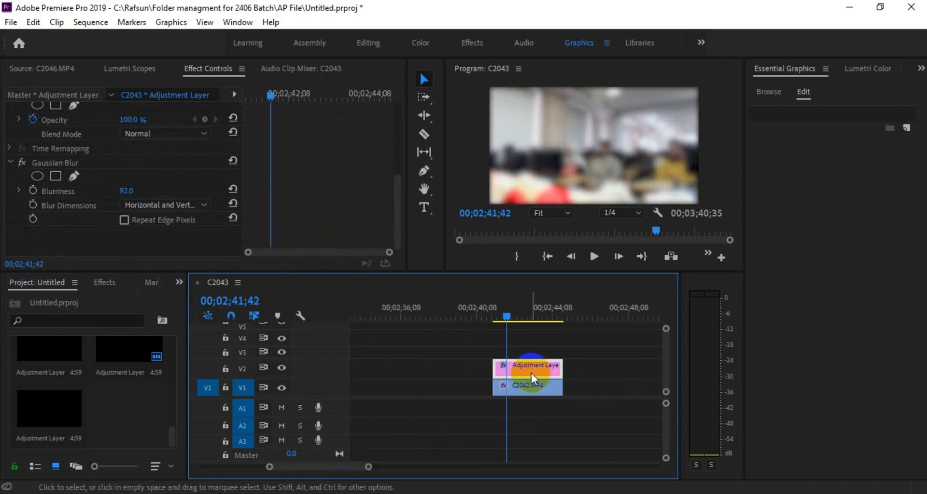
drag(523, 322, 509, 318)
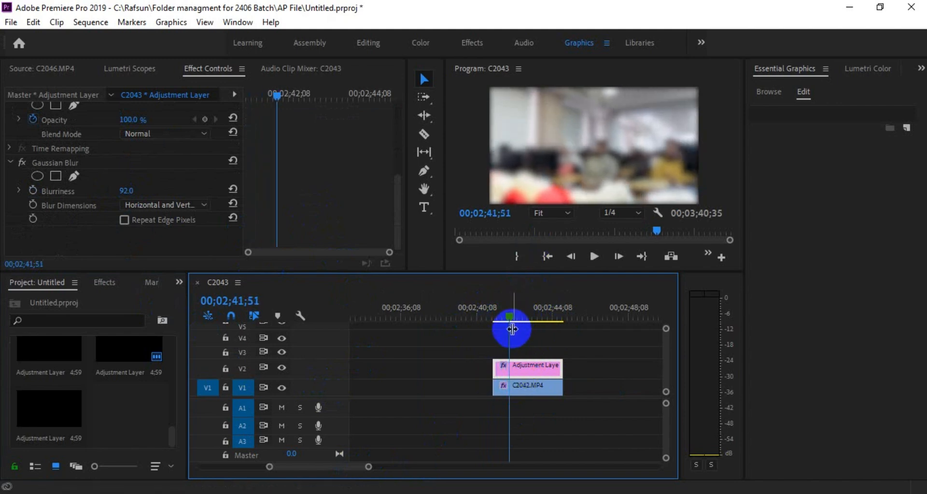
click(506, 366)
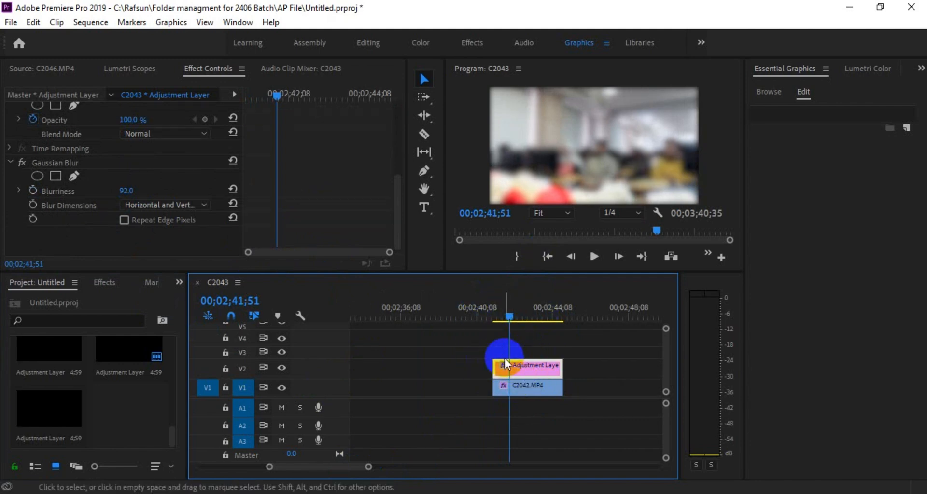
Inspect the effects applied to the C2042.MP4 clip on V1, including the Warp Stabilizer settings.
click(525, 392)
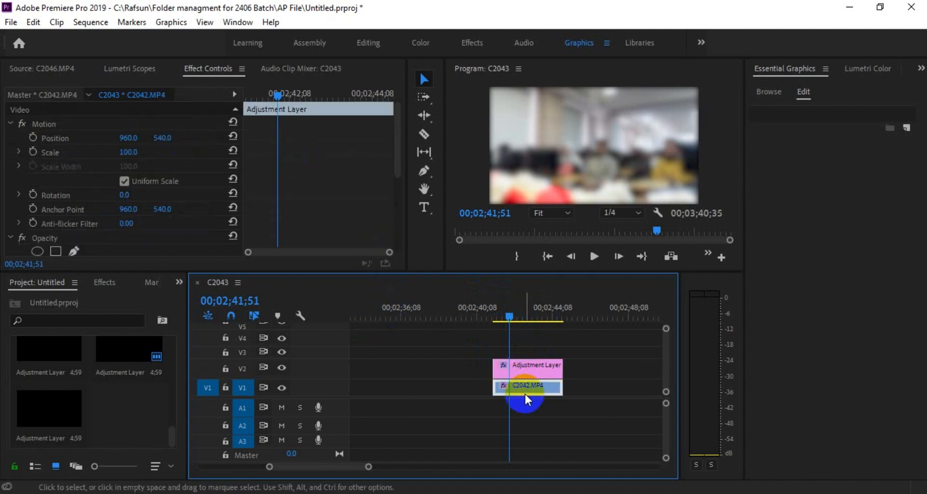
scroll(282, 206, down, 3)
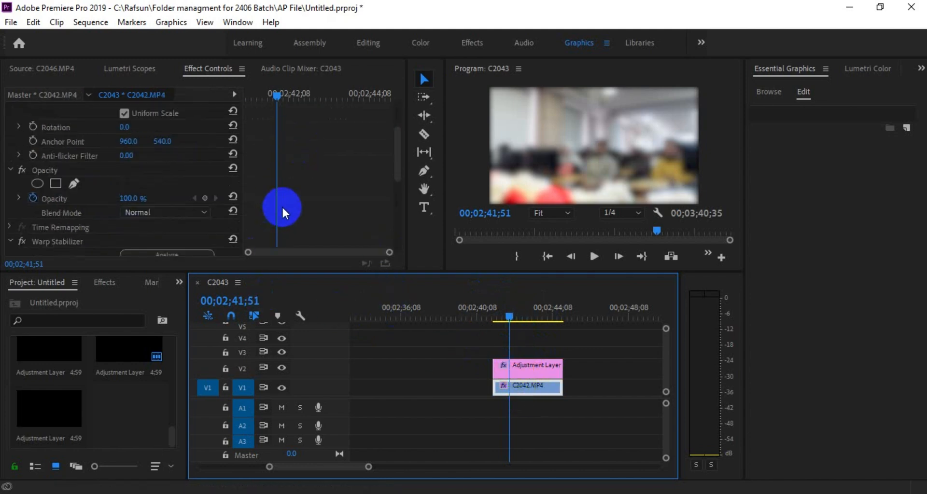
scroll(282, 206, down, 3)
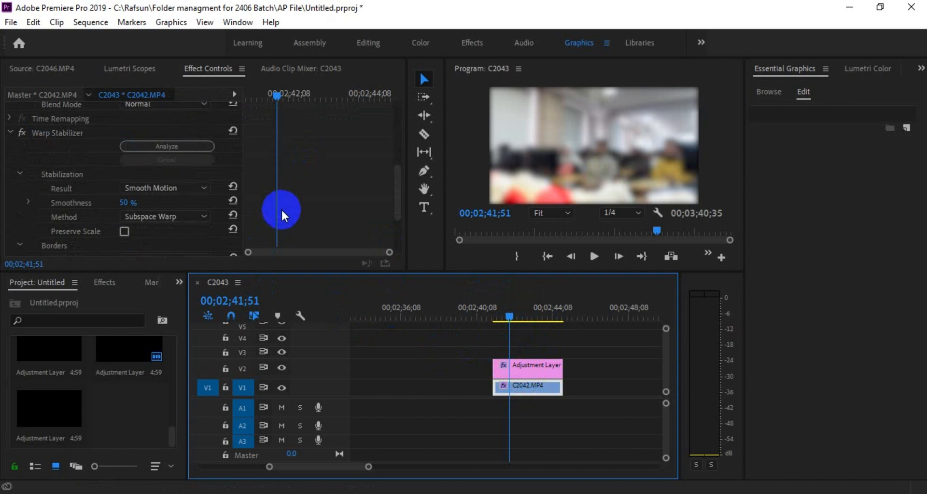
Move the adjustment layer on V2 earlier, clear of C2042.MP4, and preview the clip without the blur.
click(526, 368)
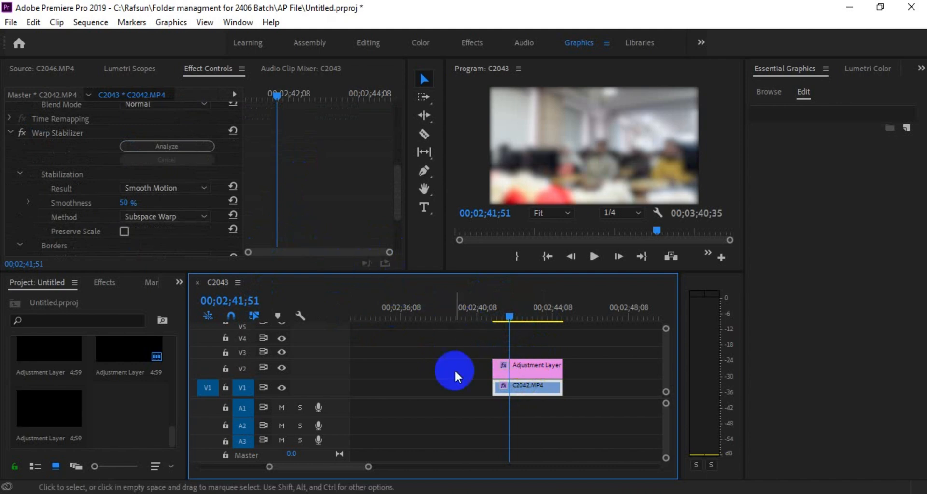
click(517, 368)
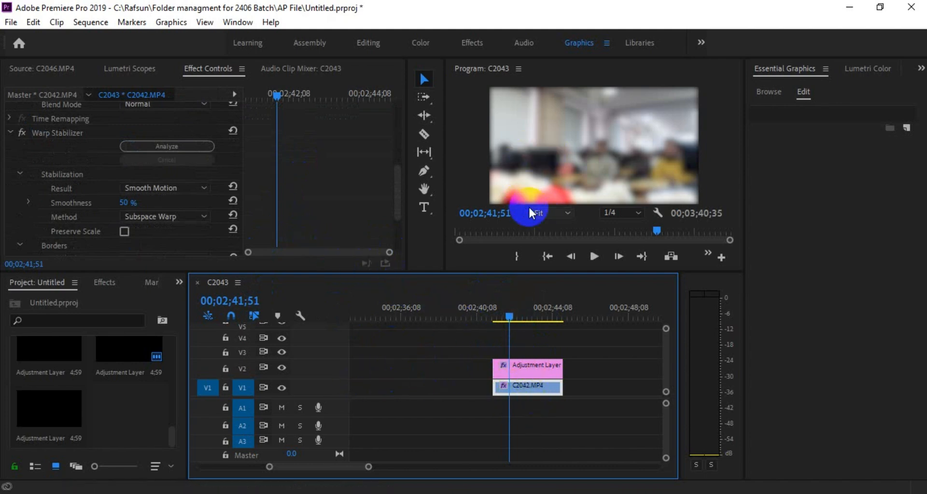
drag(531, 367, 424, 371)
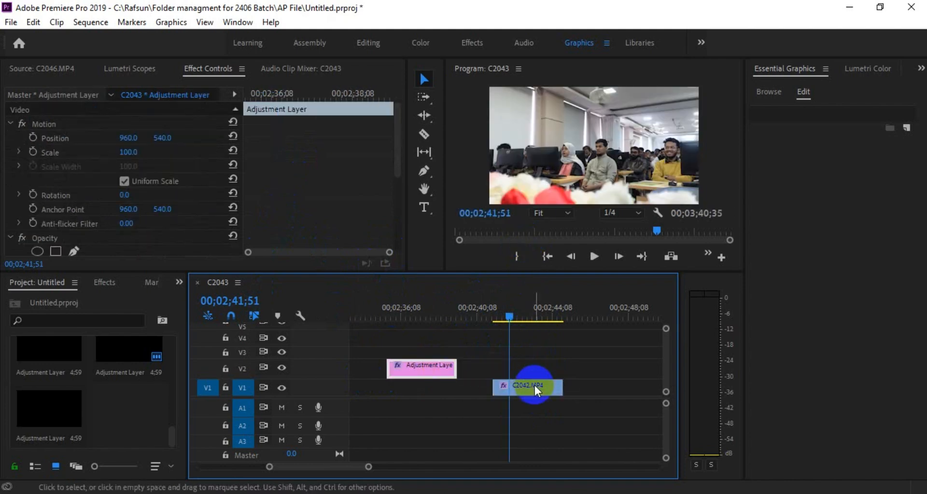
click(420, 313)
click(441, 364)
drag(449, 313, 510, 316)
Return the adjustment layer to its place over C2042.MP4, shifting it away and back once more to compare the picture.
click(433, 366)
drag(433, 366, 519, 369)
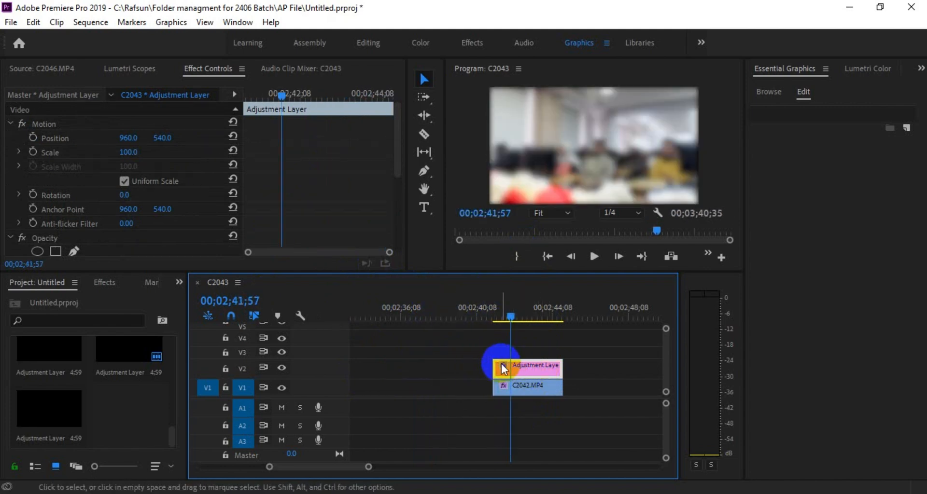
drag(520, 380, 451, 365)
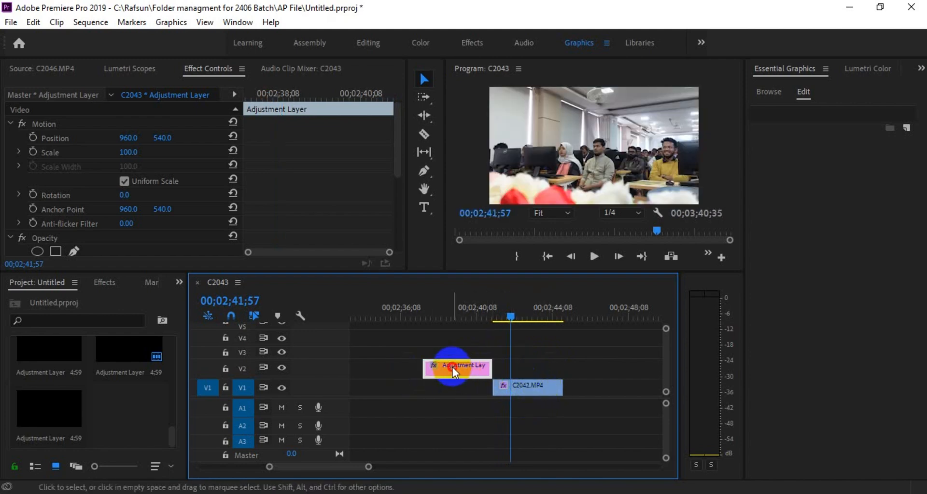
drag(453, 367, 530, 376)
Try Gaussian Blur blurriness values of 2 and 97 on the adjustment layer.
scroll(197, 202, down, 5)
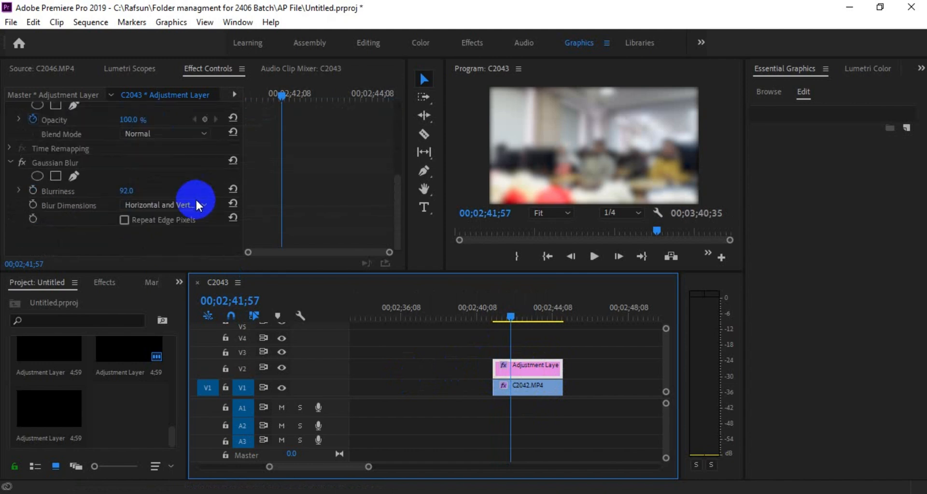
click(126, 190)
drag(126, 190, 41, 191)
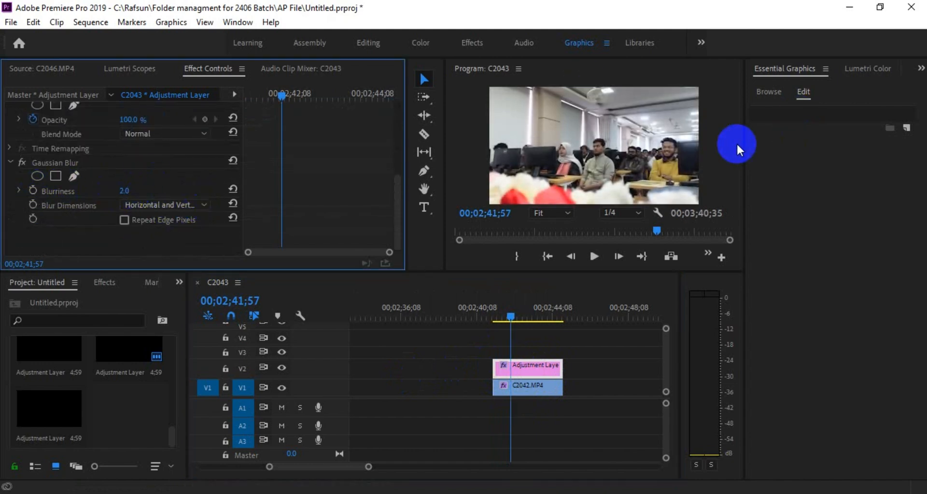
drag(138, 192, 137, 190)
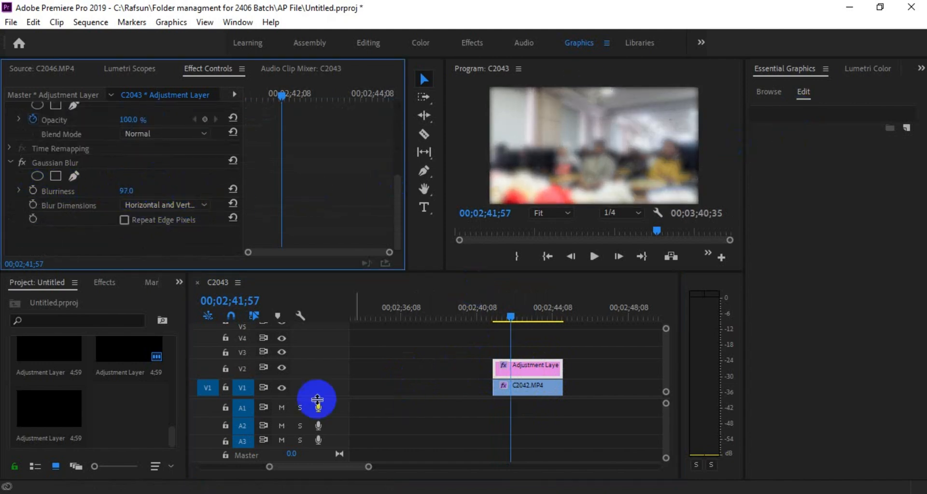
Hide track V2 and show it again to compare the frame without and with the blur.
click(282, 368)
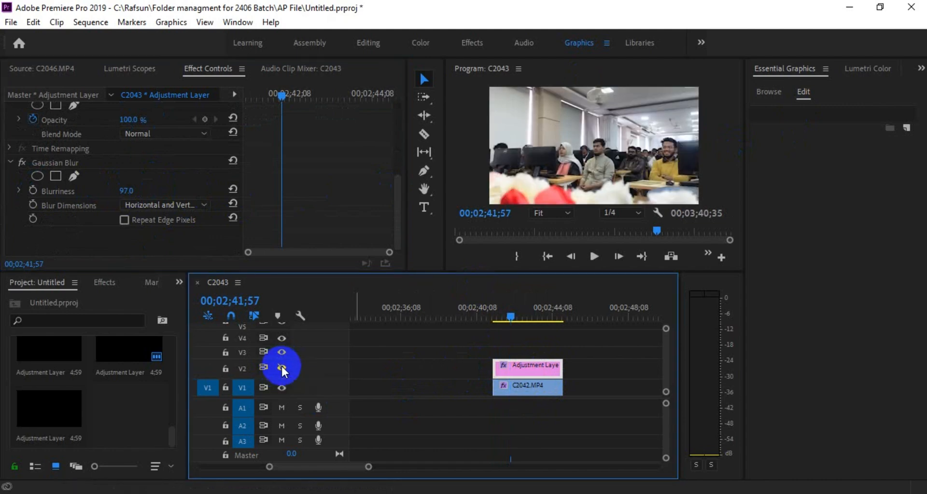
click(522, 366)
click(281, 368)
click(505, 368)
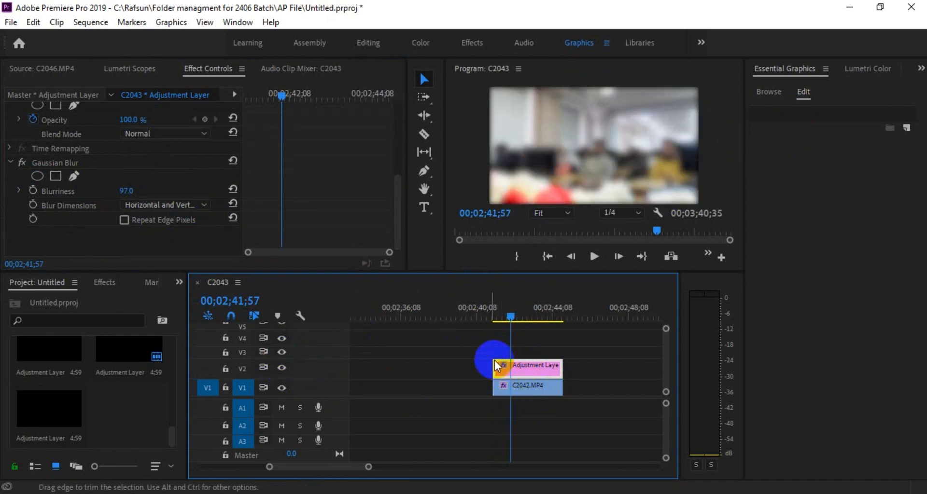
Set the adjustment layer's blurriness to 26 and compare the frame with V2 hidden and shown in an enlarged Program monitor.
drag(127, 191, 39, 188)
click(282, 368)
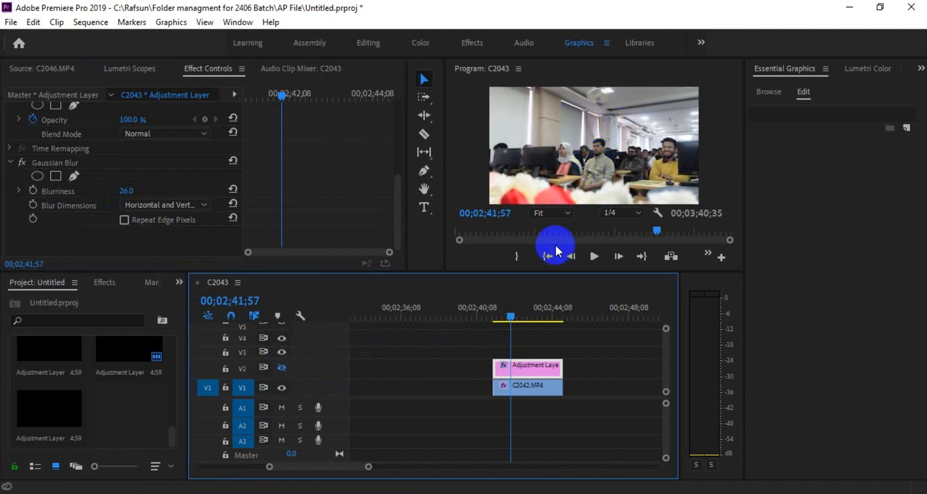
drag(551, 274, 550, 326)
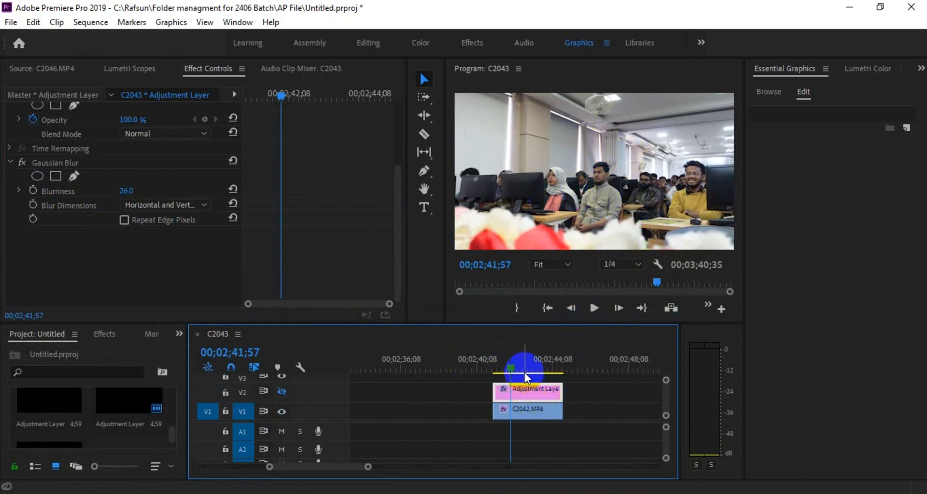
click(283, 392)
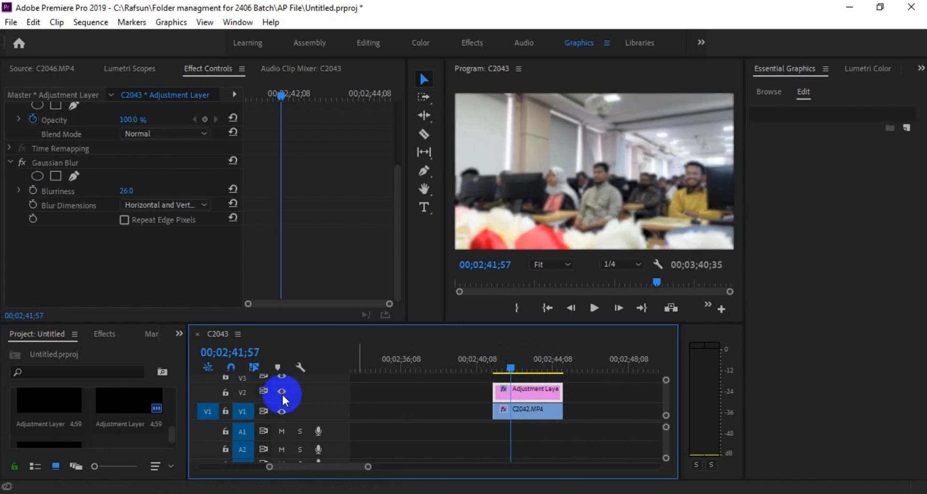
Set the adjustment layer's Gaussian Blur blurriness to 50.
drag(124, 191, 130, 191)
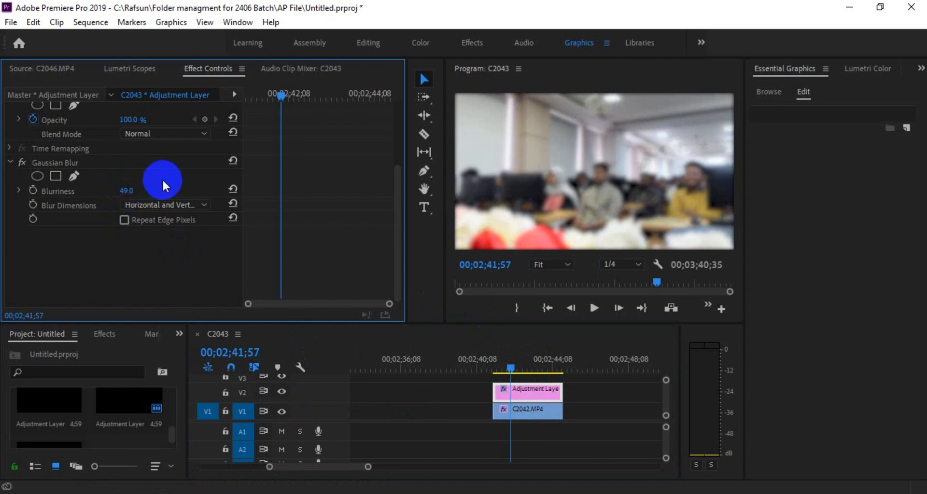
click(127, 191)
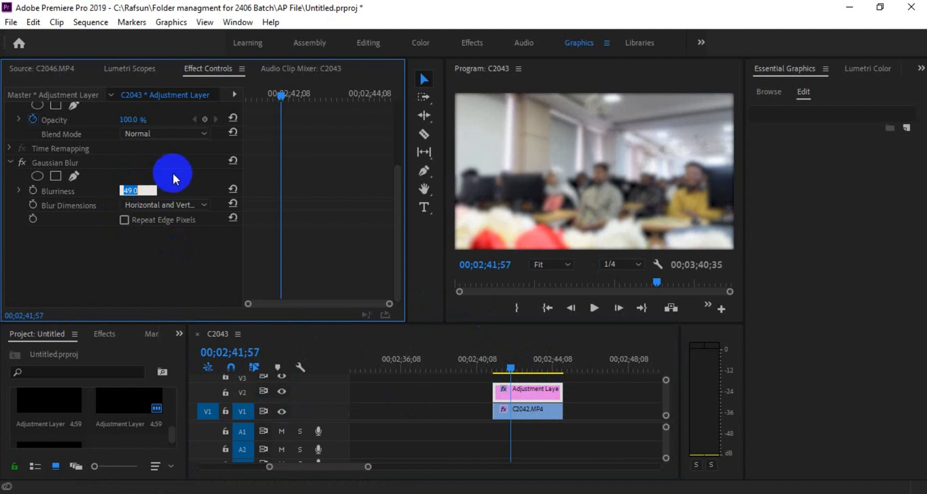
text(50)
key(Return)
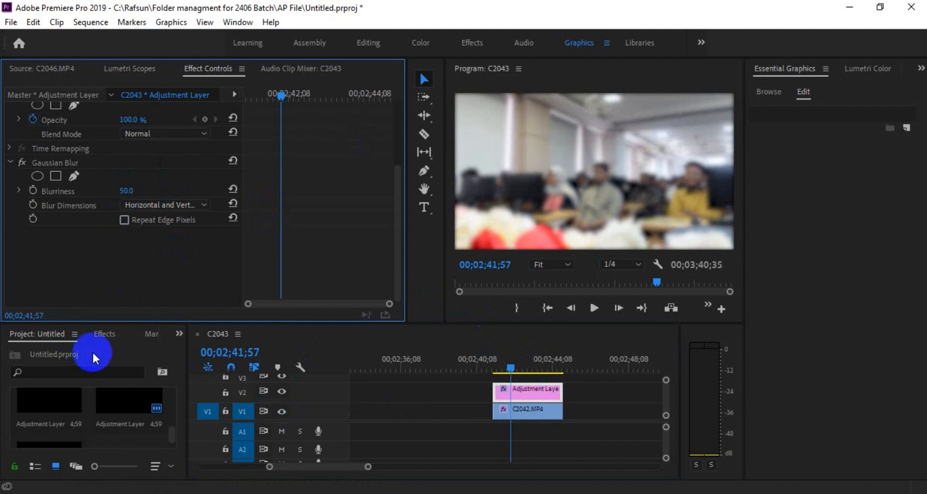
Find the Crop effect and apply it to the adjustment layer on V2.
click(103, 334)
click(140, 353)
click(111, 353)
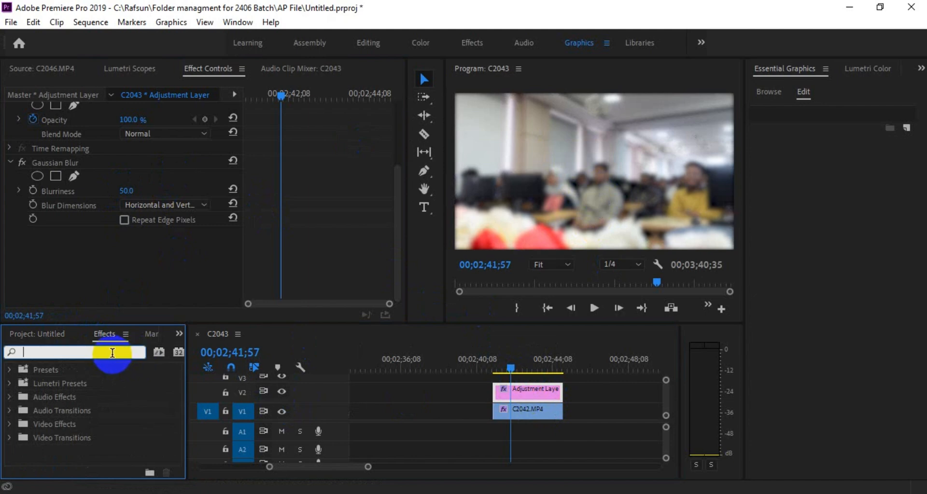
text(crop)
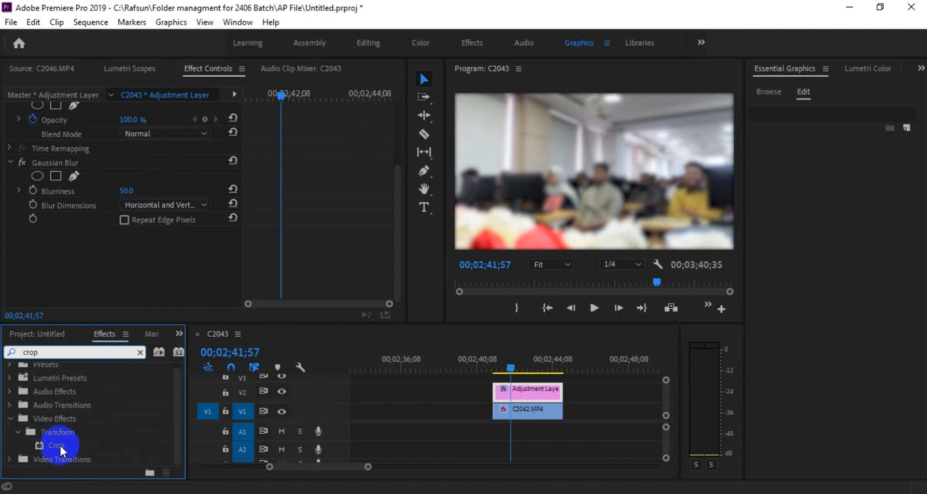
drag(58, 444, 522, 390)
scroll(273, 240, down, 1)
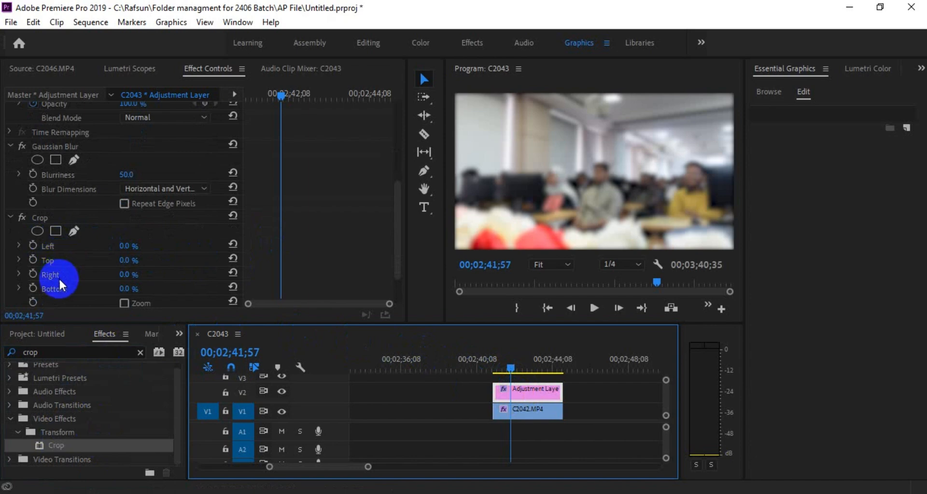
Try cropping the adjustment layer by 42% left, 36% top, 35% bottom and 100% right.
click(125, 246)
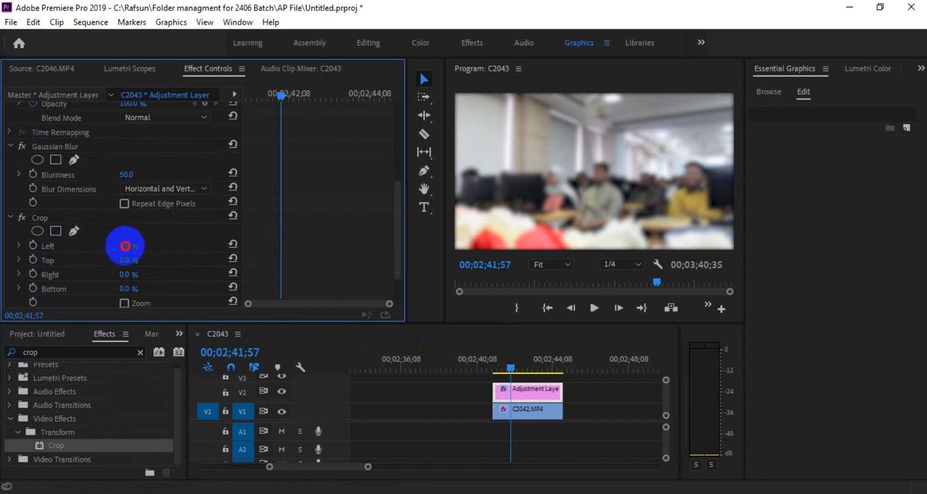
mouse_move(125, 246)
mouse_down()
mouse_move(161, 248)
mouse_move(125, 261)
mouse_move(151, 262)
mouse_move(136, 259)
mouse_up()
drag(120, 289, 160, 285)
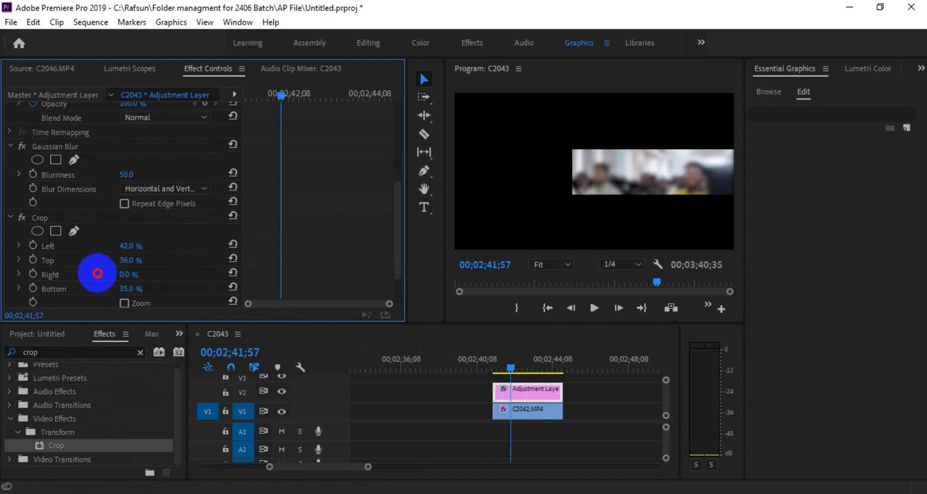
drag(97, 274, 240, 279)
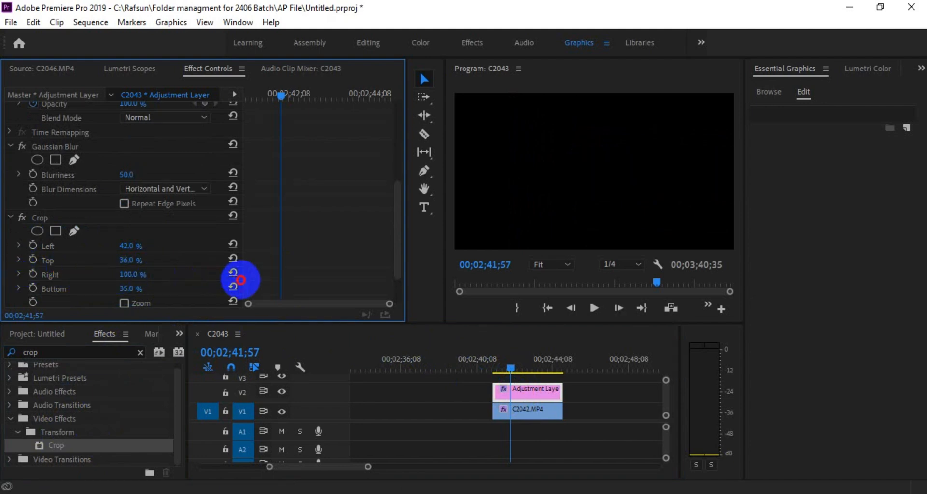
Reset the Crop effect's left, top, right and bottom values to their defaults.
click(233, 244)
click(233, 258)
click(232, 272)
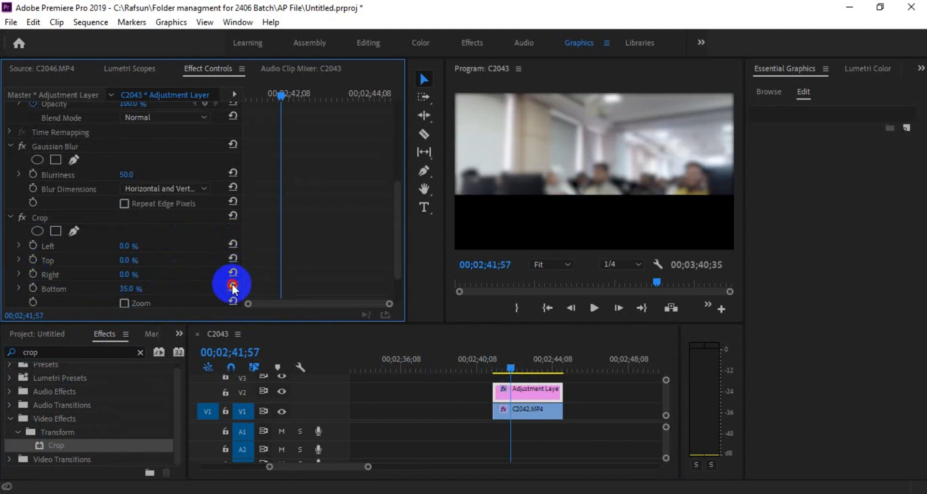
click(232, 286)
scroll(106, 238, down, 1)
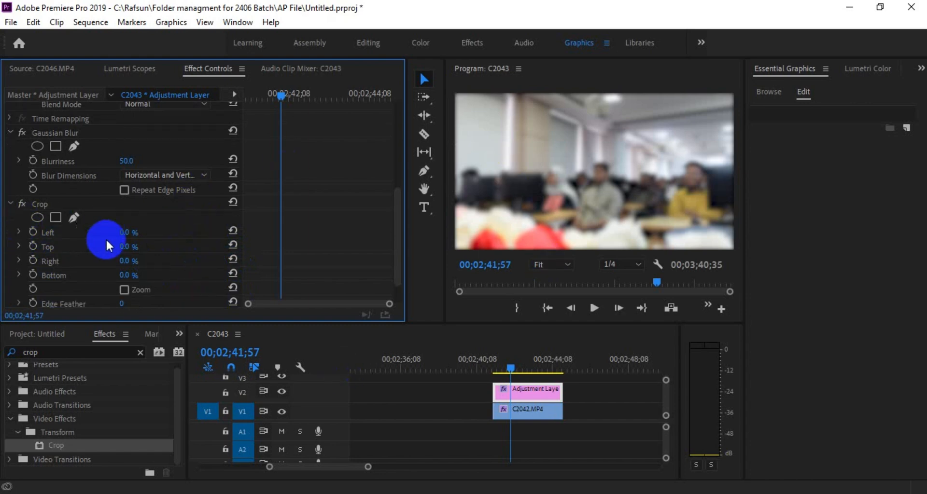
scroll(104, 239, down, 1)
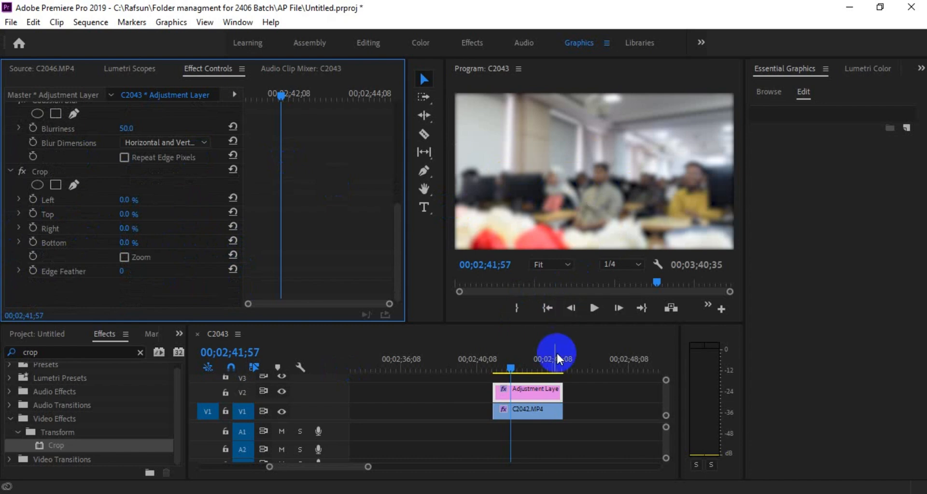
Select the adjustment layer and the C2042.MP4 clip alternately to compare their effect settings.
click(520, 389)
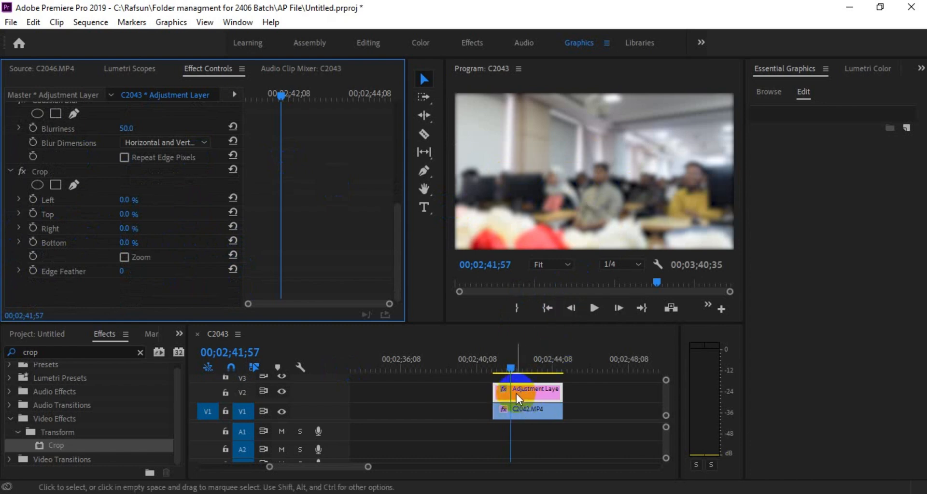
click(515, 410)
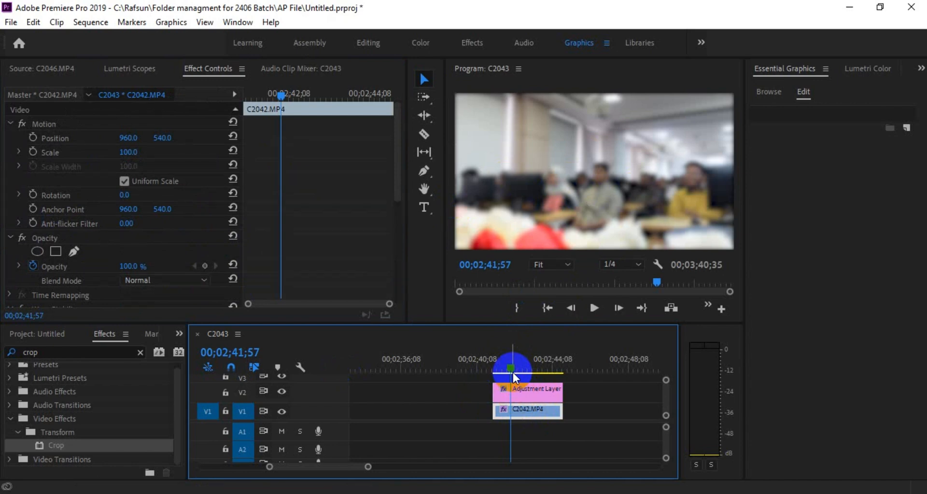
click(514, 395)
click(531, 408)
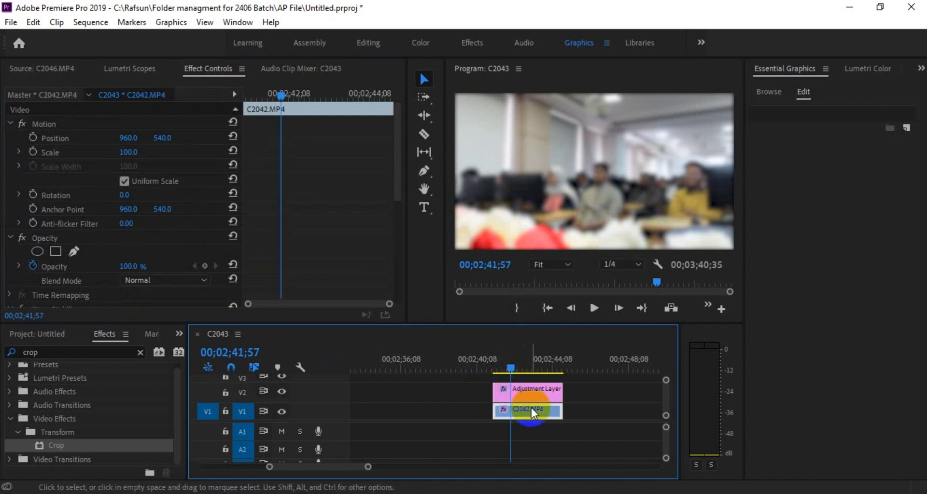
click(518, 389)
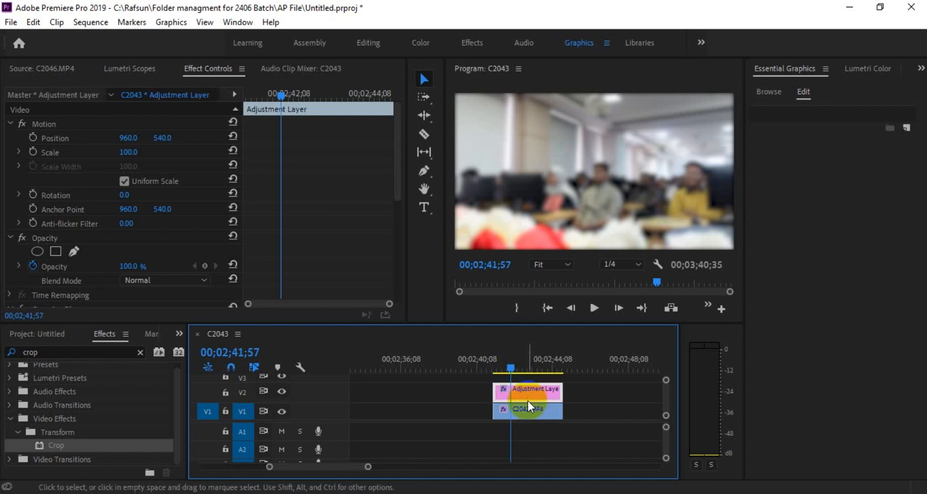
click(512, 389)
click(526, 410)
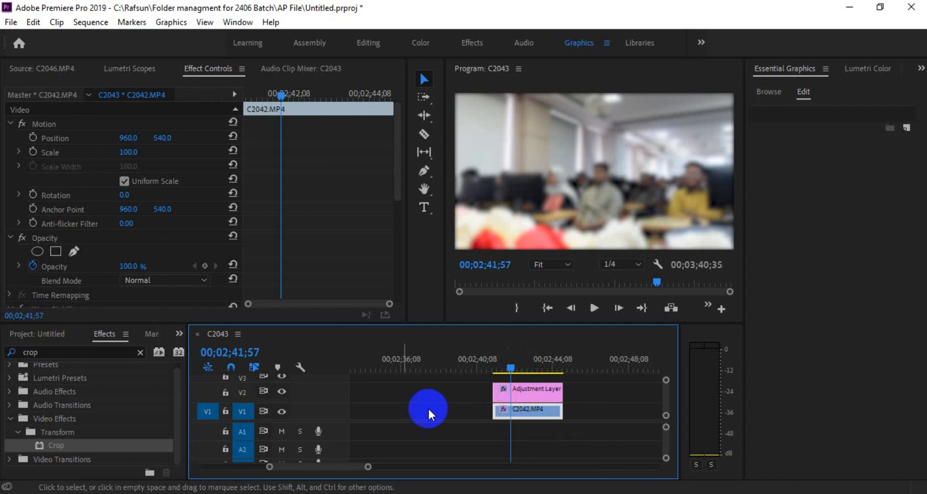
scroll(164, 263, down, 5)
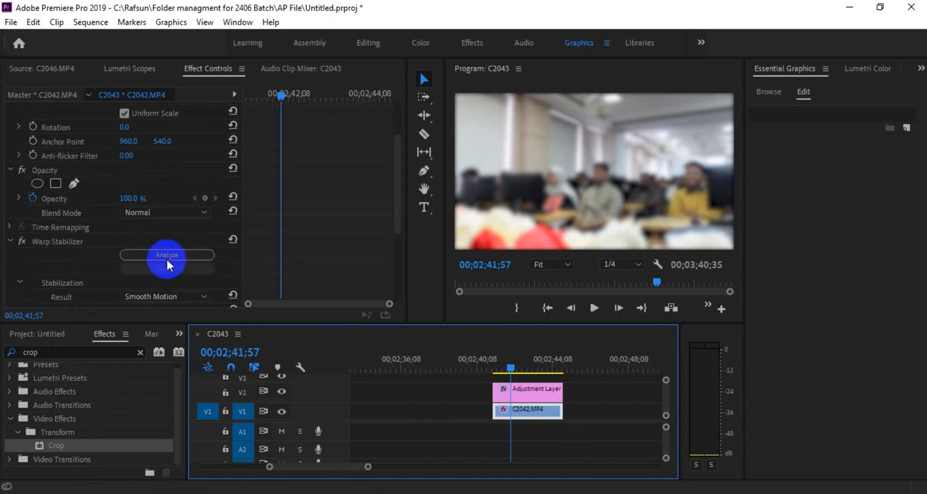
Try the Dissolve and Screen blend modes on the adjustment layer, then restore Normal.
click(511, 389)
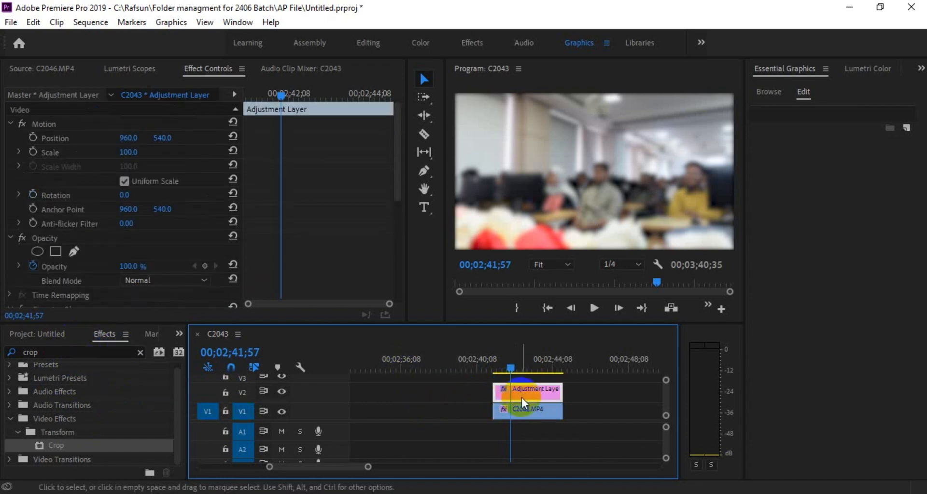
click(130, 281)
click(131, 286)
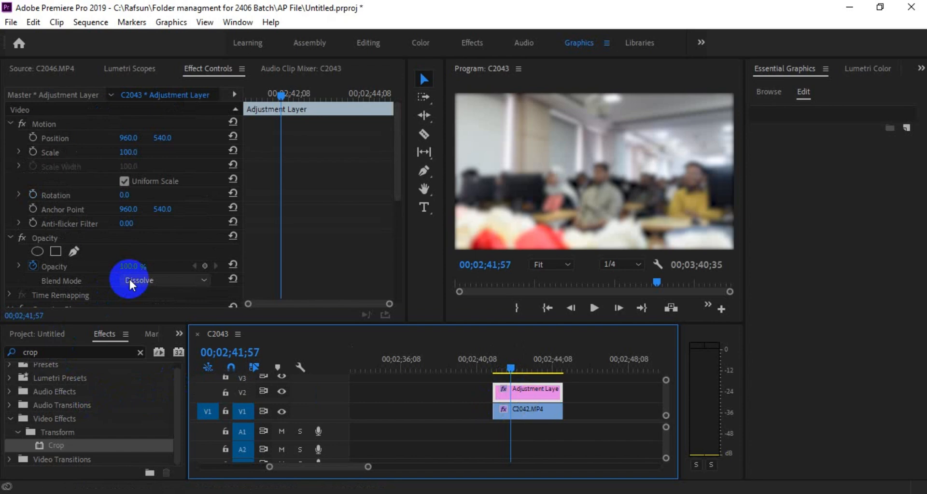
scroll(127, 281, down, 7)
click(137, 277)
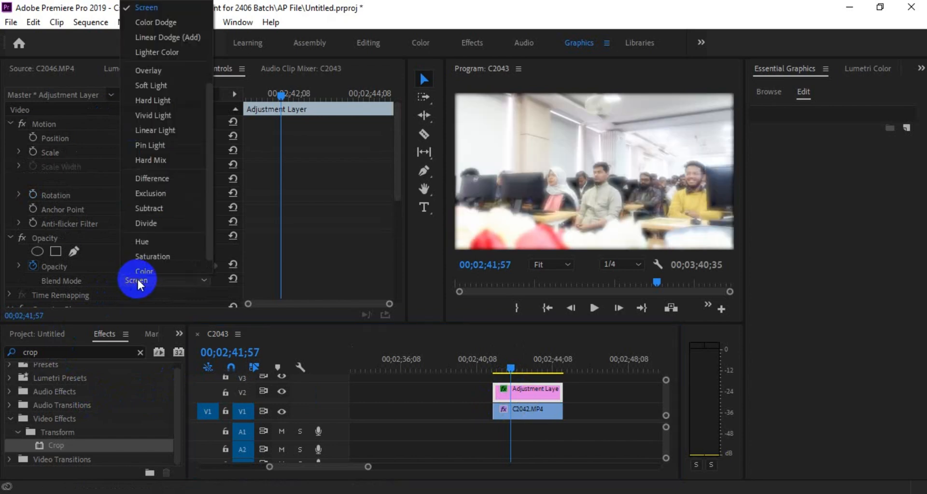
scroll(152, 248, up, 5)
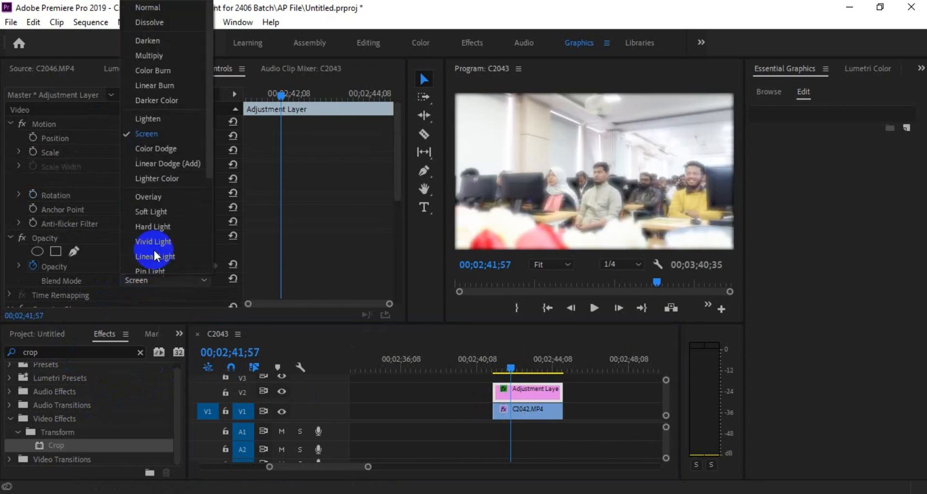
click(150, 8)
Delete the Crop effect from the adjustment layer and clear the effects search.
scroll(72, 265, down, 10)
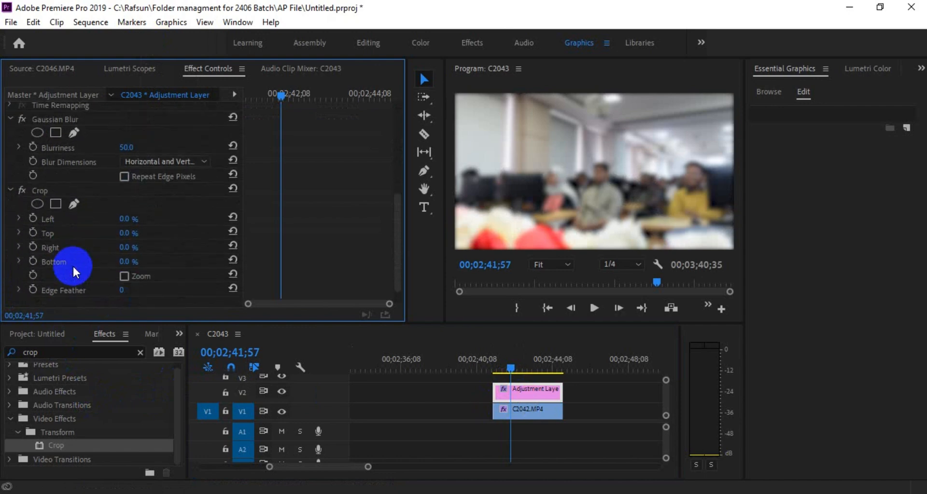
click(57, 175)
key(Delete)
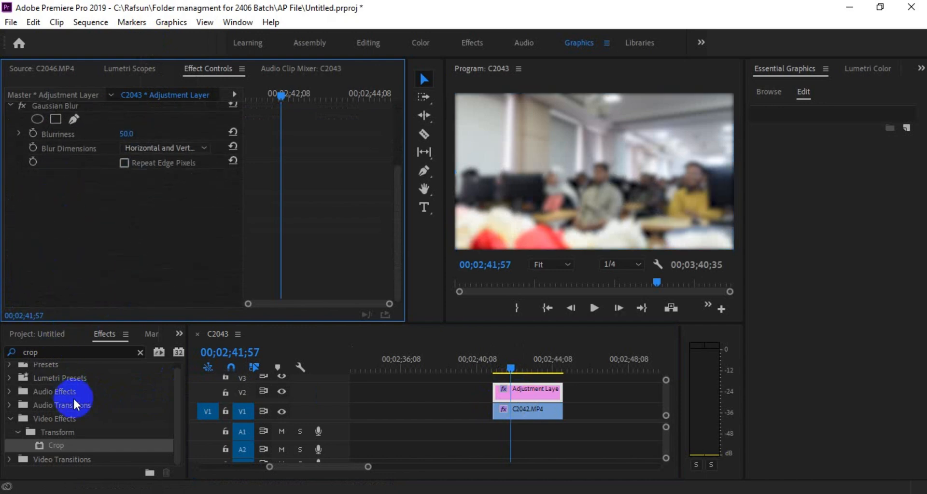
click(139, 353)
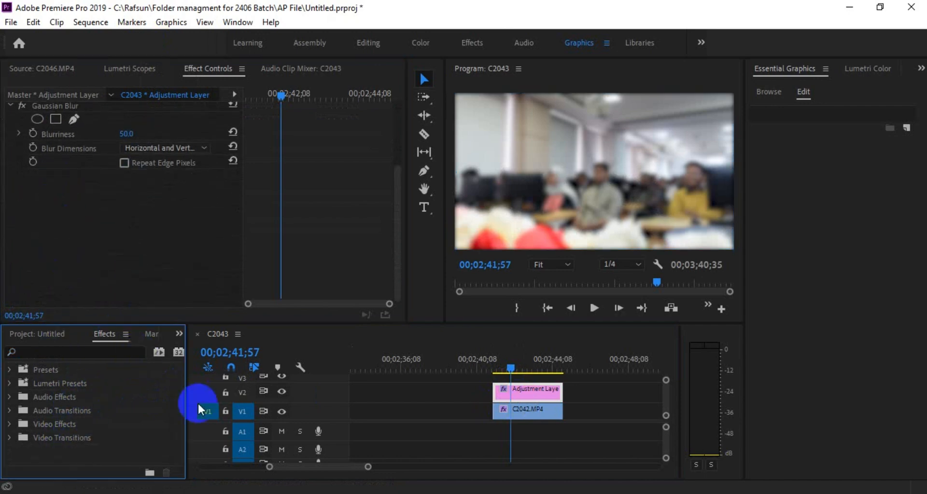
Add an elliptical Opacity mask to the adjustment layer, place it over the seated man near the centre and widen it to cover his neighbour.
click(529, 391)
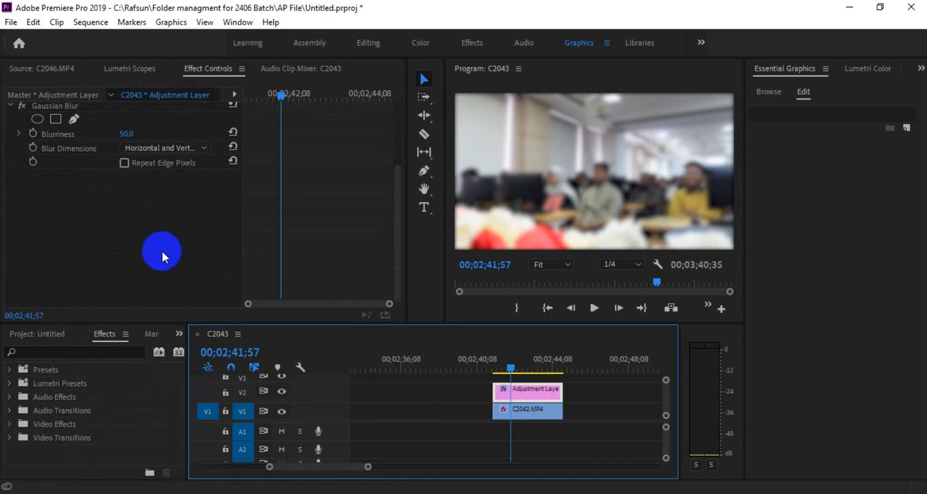
scroll(161, 251, up, 5)
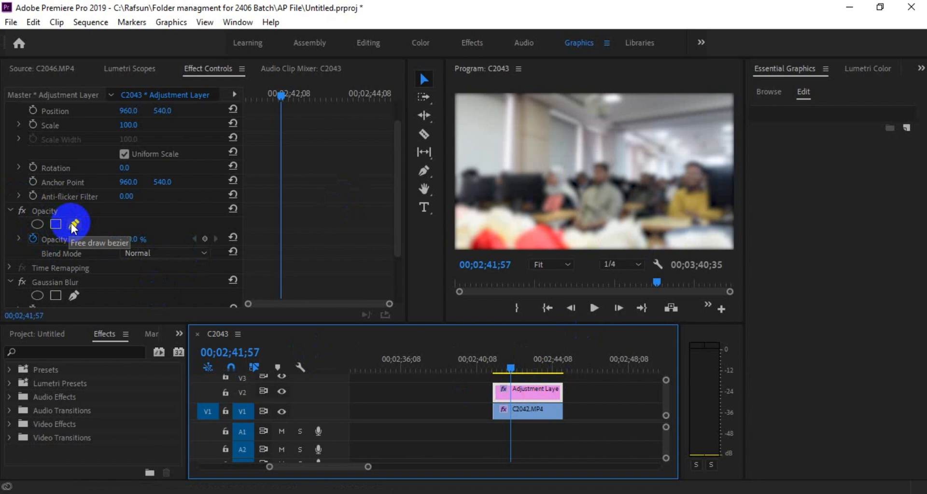
scroll(73, 227, down, 1)
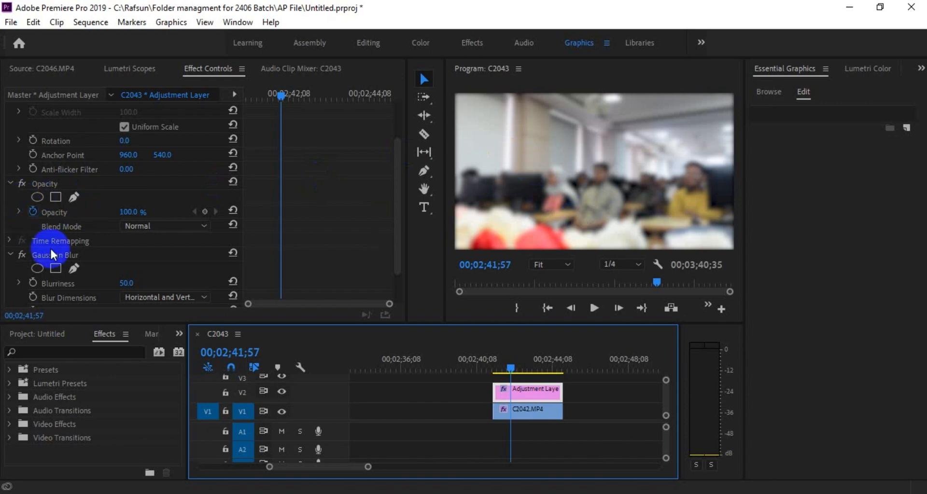
scroll(27, 242, down, 2)
scroll(42, 254, up, 1)
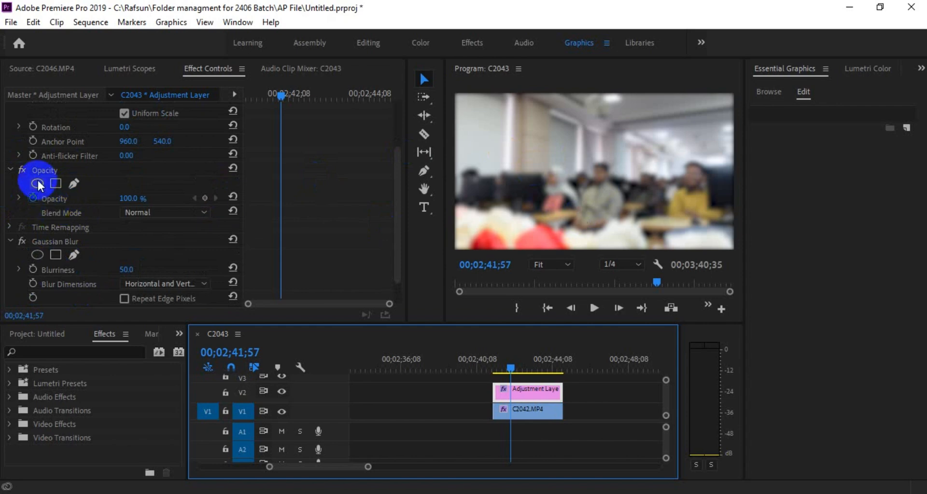
scroll(34, 239, up, 1)
click(37, 211)
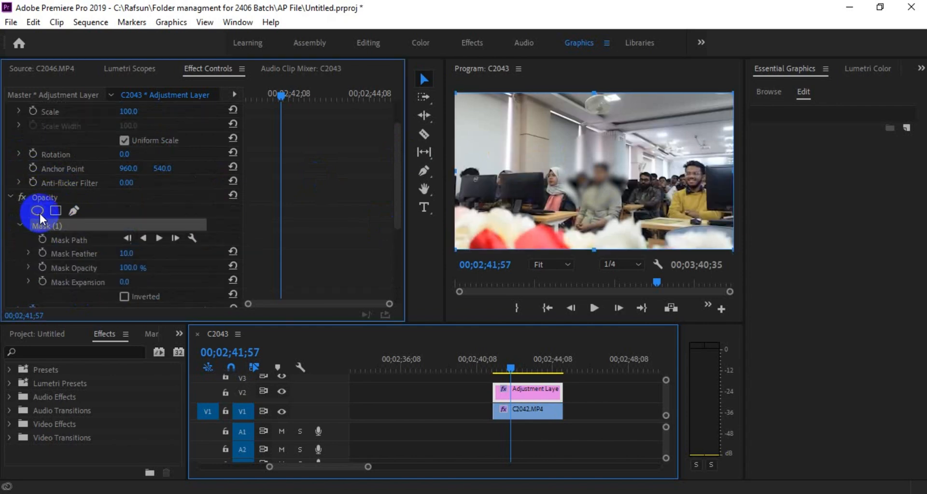
drag(575, 176, 592, 199)
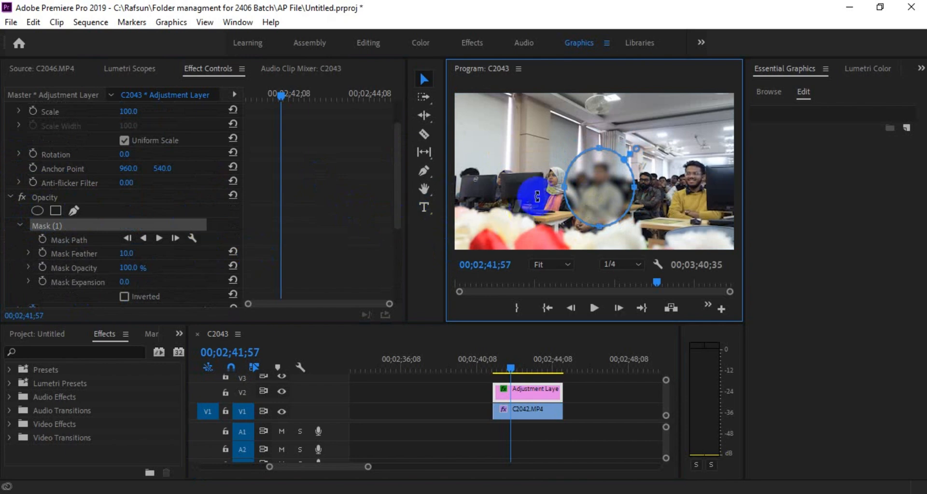
drag(565, 186, 544, 189)
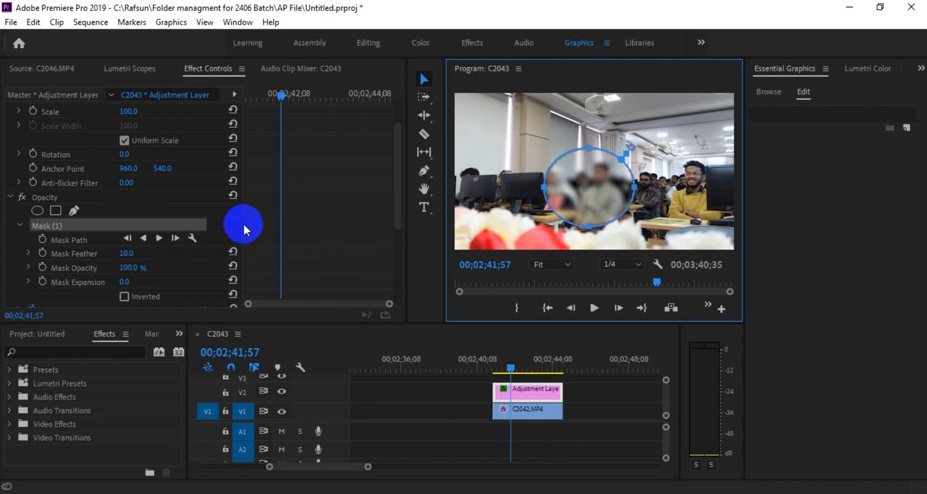
click(528, 390)
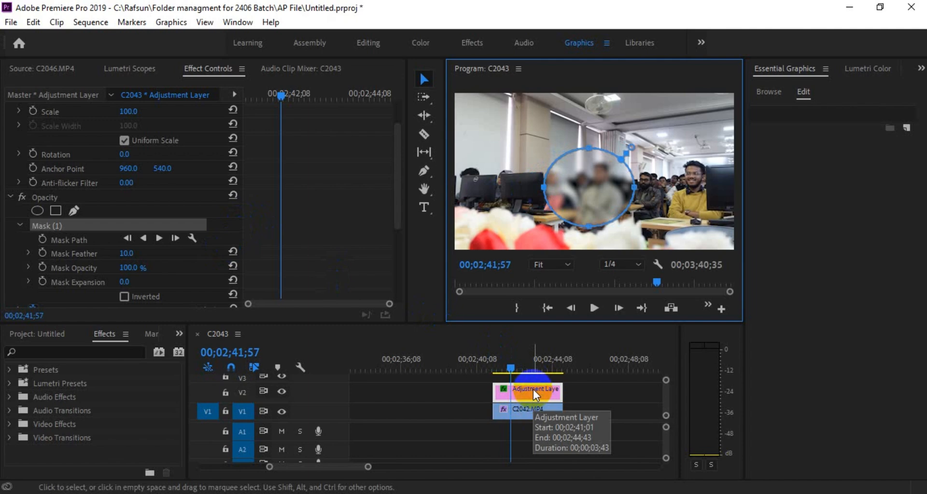
click(151, 223)
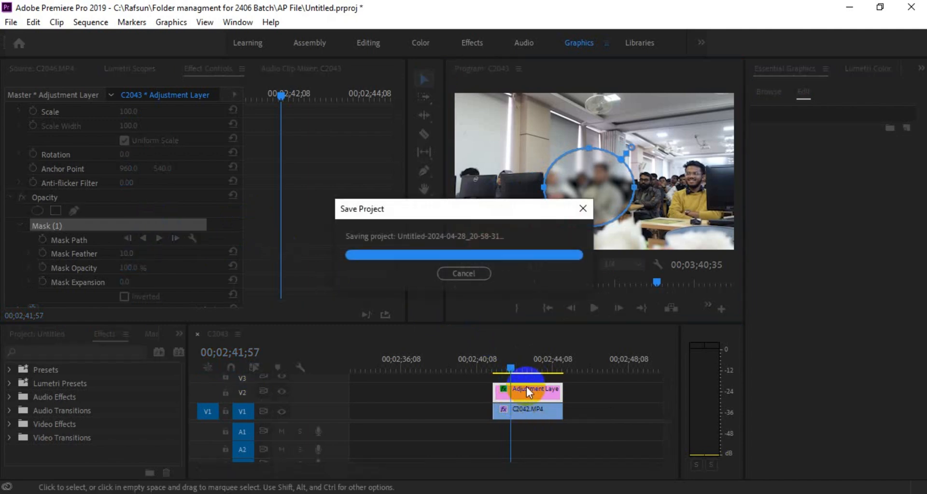
click(623, 196)
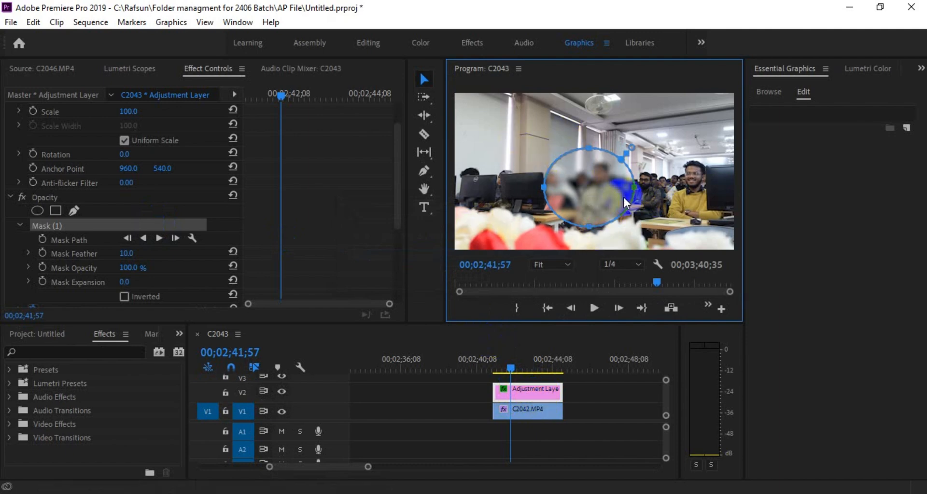
click(450, 110)
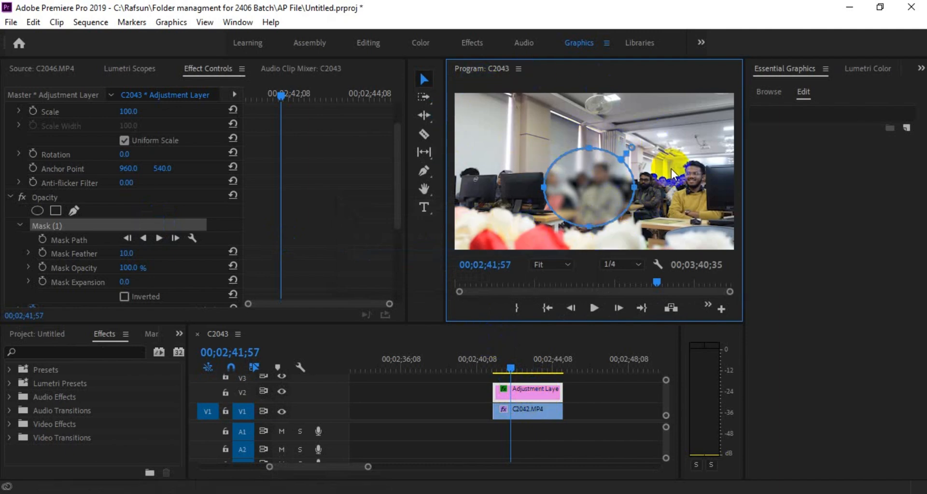
click(530, 178)
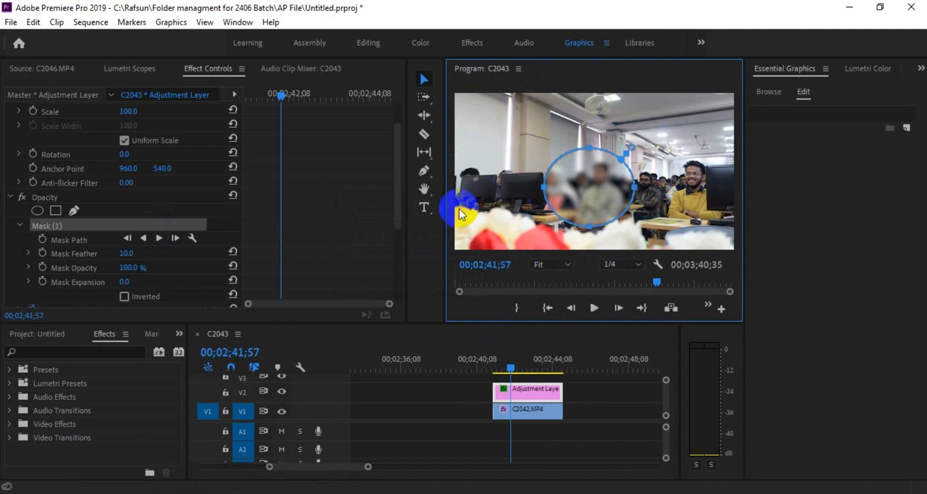
click(679, 129)
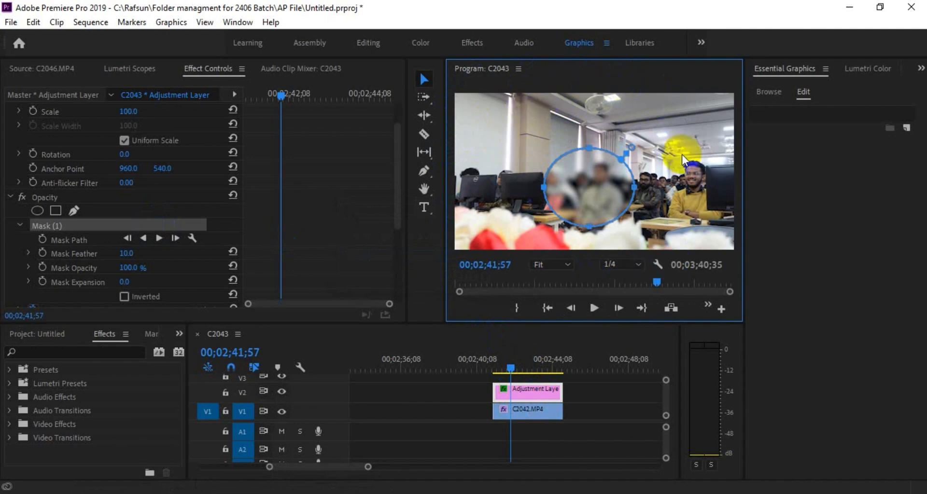
click(552, 247)
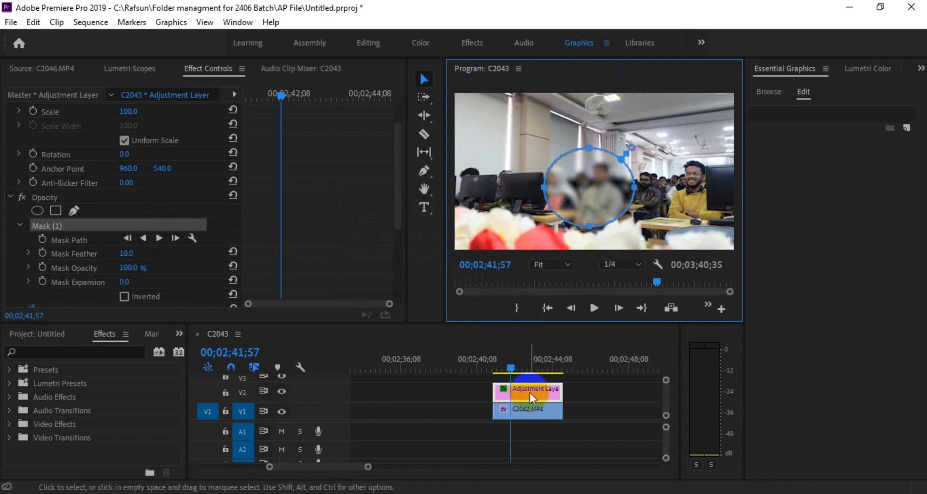
mouse_move(529, 393)
mouse_down()
mouse_move(458, 385)
mouse_move(529, 393)
mouse_move(520, 387)
mouse_up()
click(97, 255)
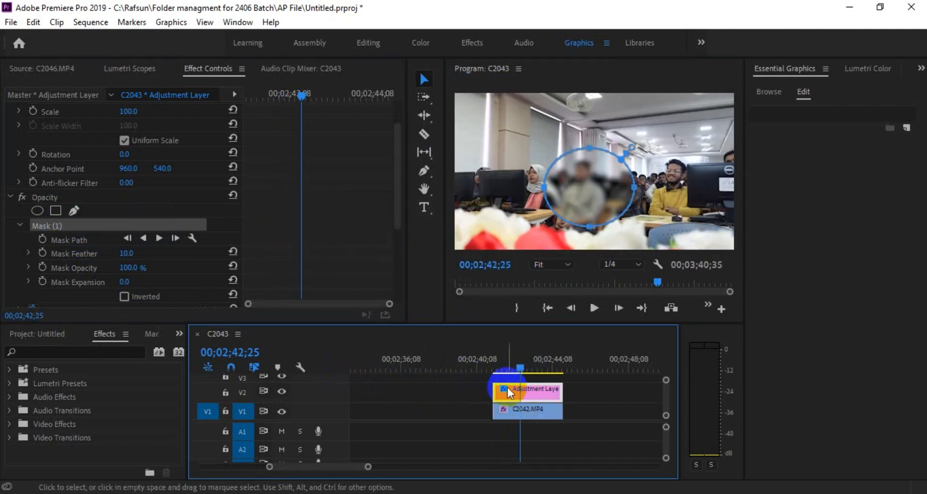
click(505, 385)
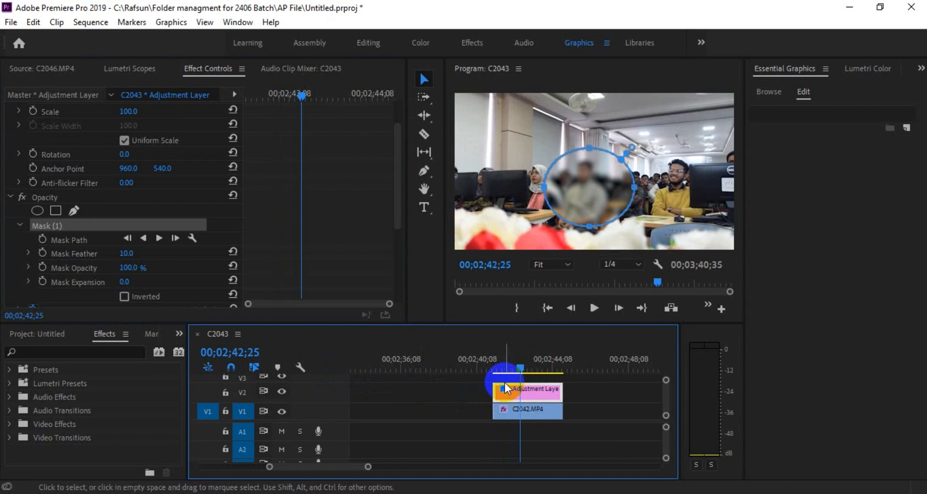
Place the blowing-out-candles clip on V1 after C2042.MP4 and scale it to the frame size.
click(62, 333)
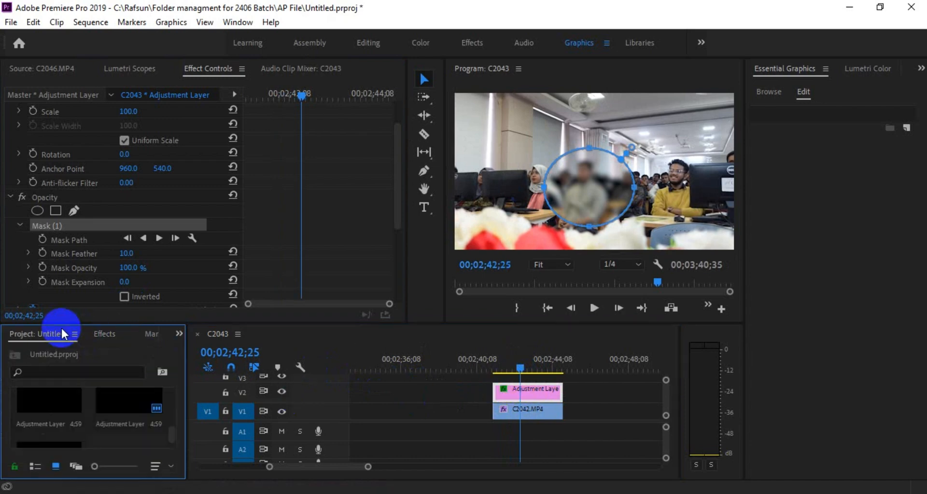
scroll(102, 413, up, 3)
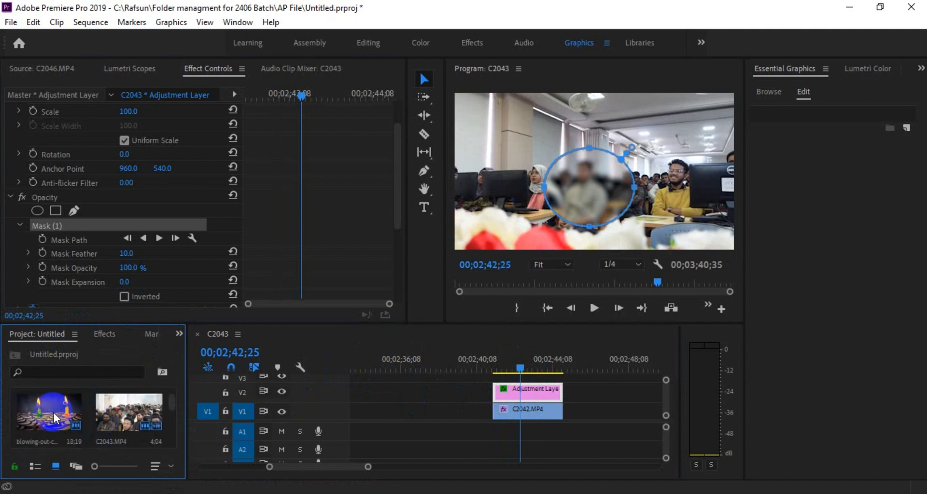
drag(48, 412, 604, 391)
click(602, 410)
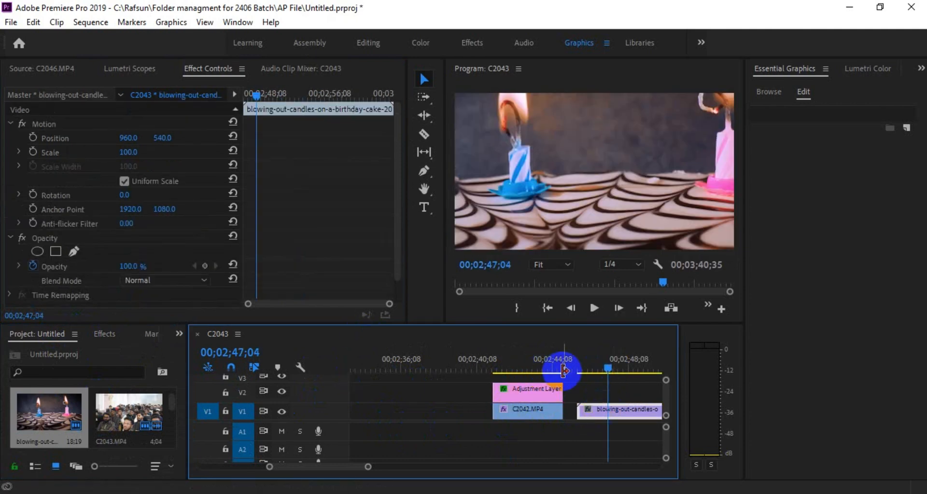
right_click(628, 416)
click(657, 488)
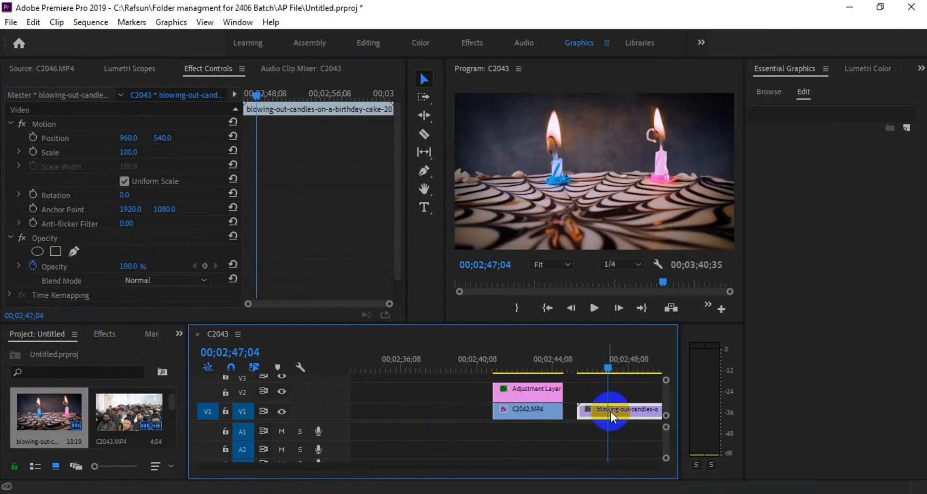
click(607, 368)
drag(608, 368, 604, 368)
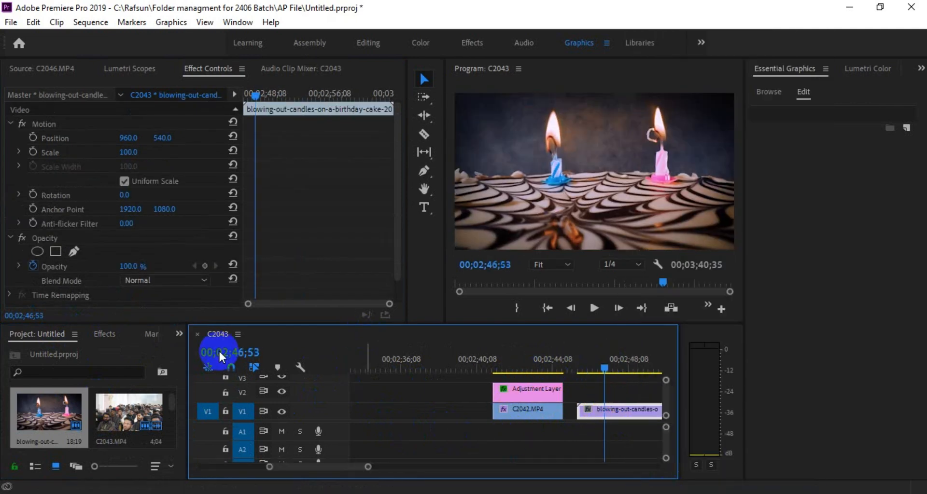
Try an elliptical Opacity mask on the candle clip, then delete the clip from the timeline.
click(37, 251)
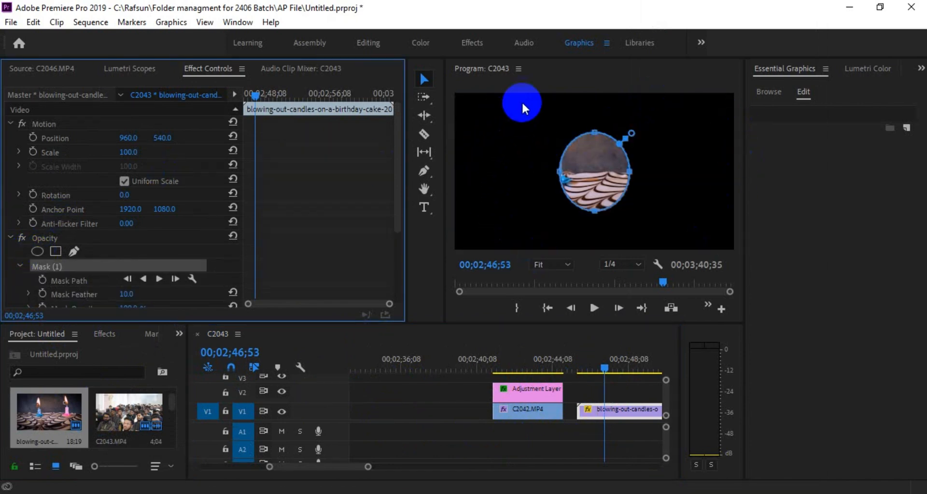
drag(585, 183, 647, 160)
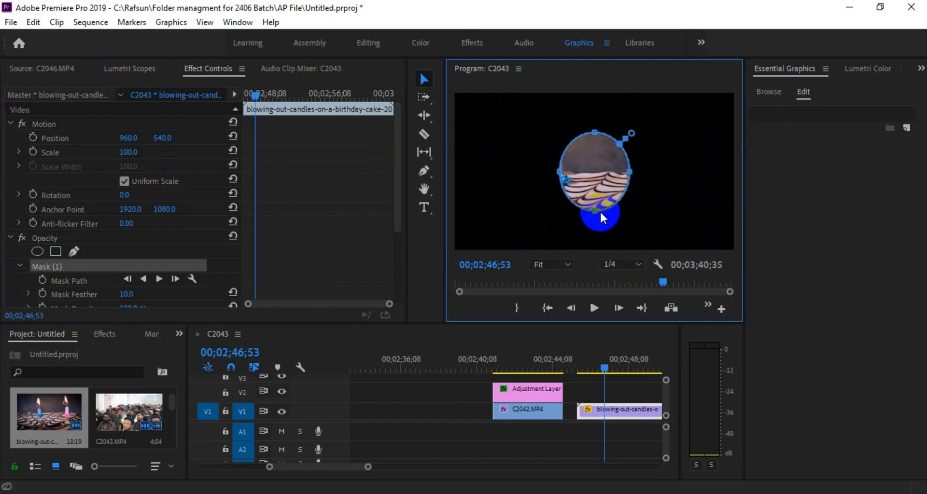
key(Delete)
key(Delete)
Add the blowing-out-candles clip to V1 again, leaving a gap after C2042.MP4, and scale it to the frame size.
drag(65, 416, 586, 413)
click(616, 365)
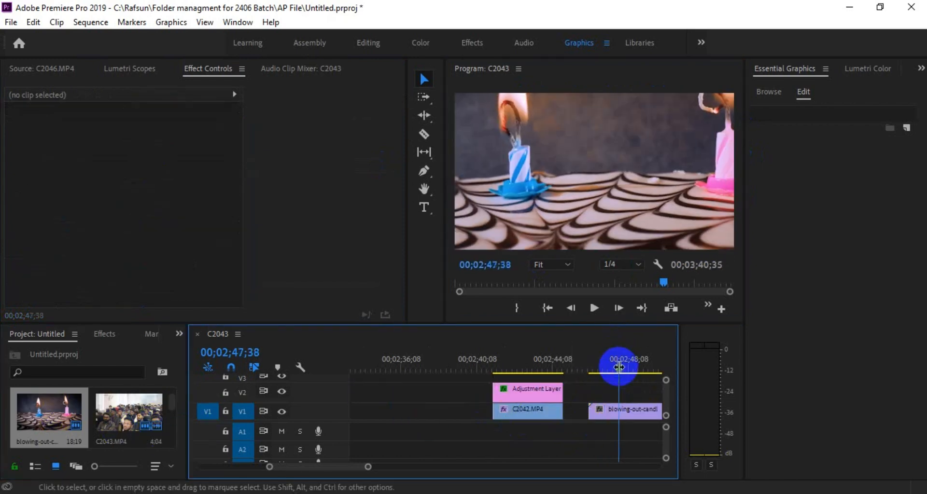
right_click(619, 403)
right_click(613, 410)
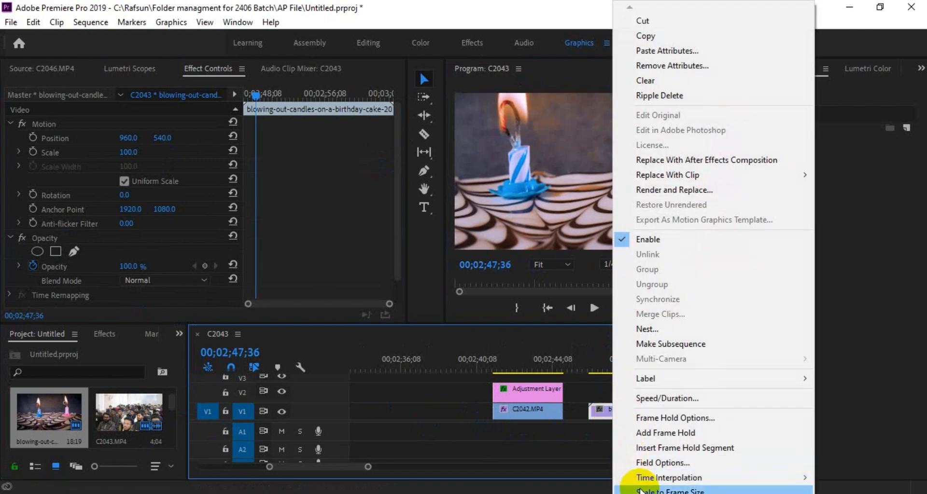
click(634, 491)
click(619, 369)
Try a rectangular Opacity mask on the candle clip, then delete the mask.
click(615, 407)
click(131, 268)
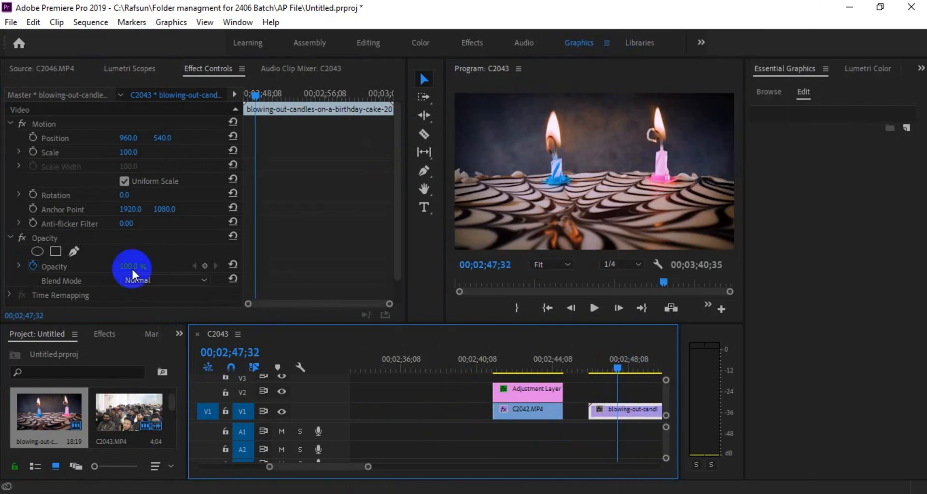
click(56, 251)
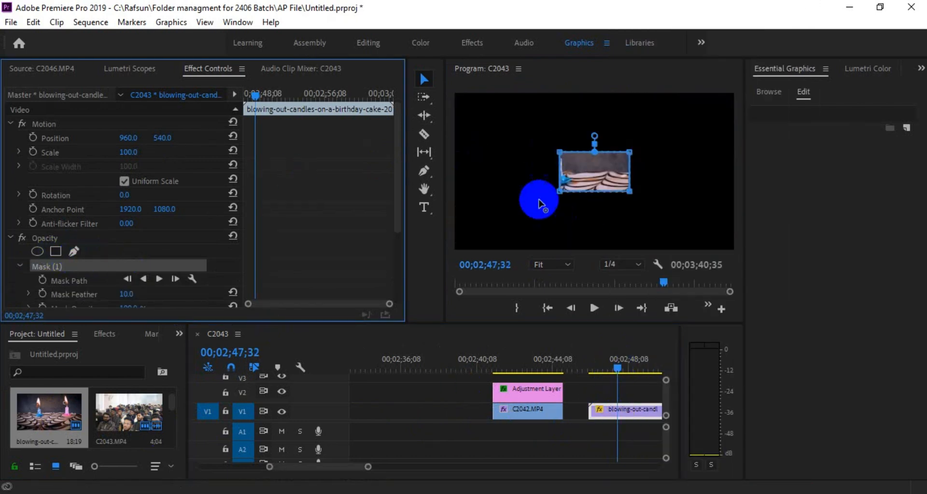
key(Delete)
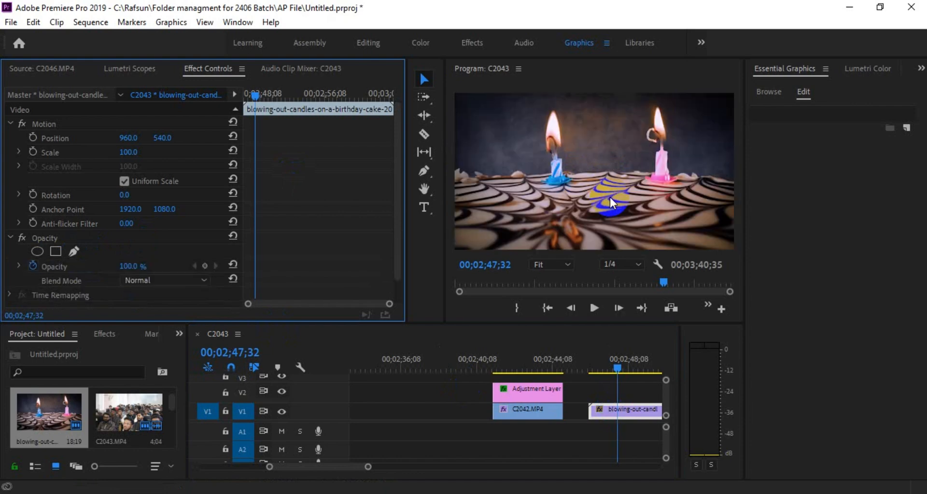
Draw a closed five-point free-form Opacity mask around the blue candle and its flame.
click(76, 251)
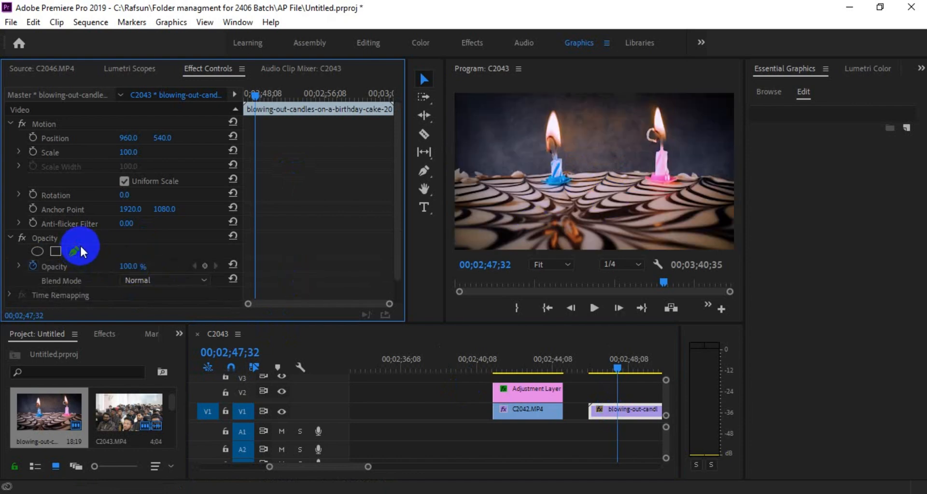
click(545, 185)
click(536, 125)
click(558, 100)
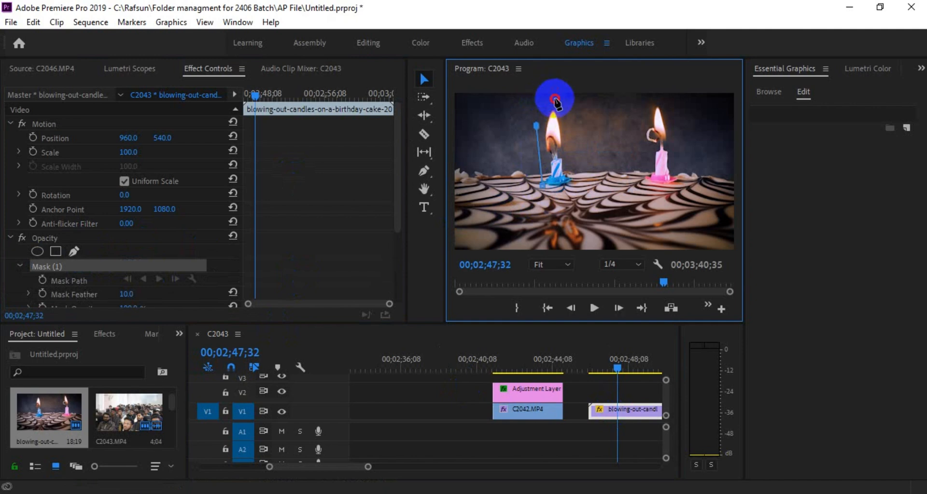
click(576, 155)
click(582, 193)
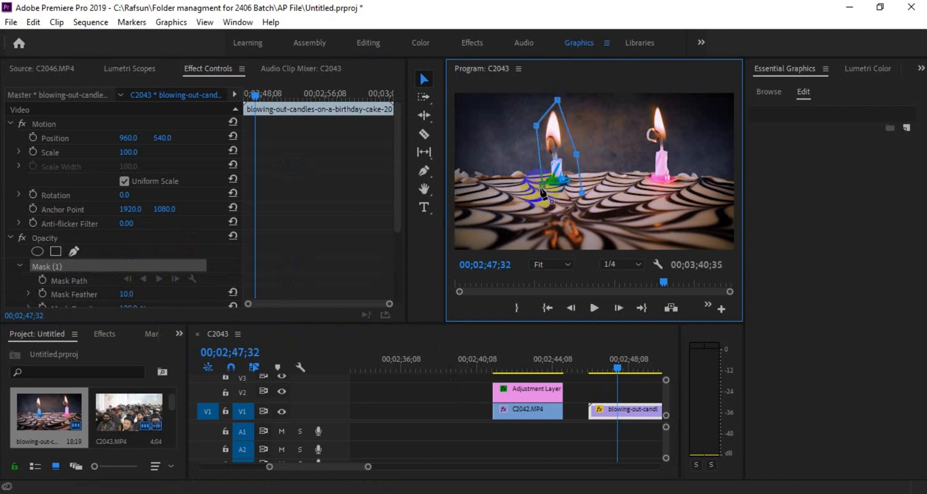
click(545, 185)
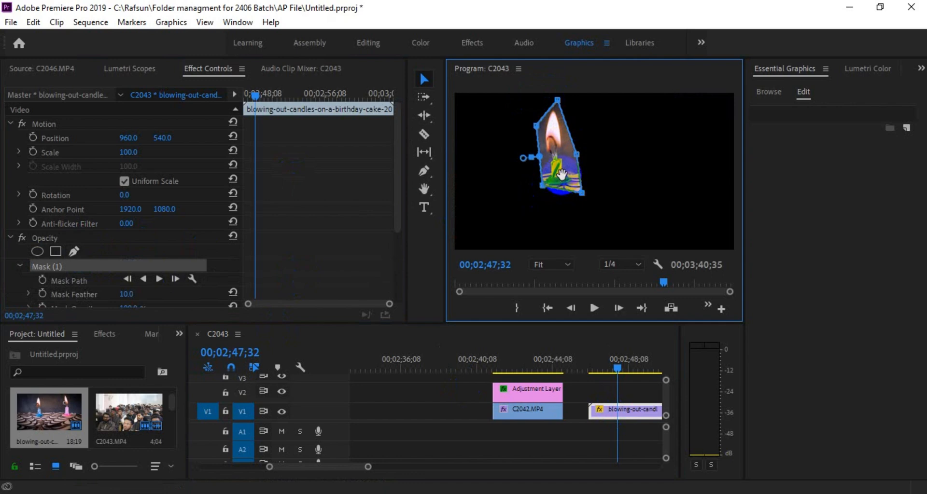
Undo the free-form mask's points and delete the candle clip from the timeline.
key(ctrl+z)
key(ctrl+z)
key(ctrl+z)
key(ctrl+z)
key(ctrl+z)
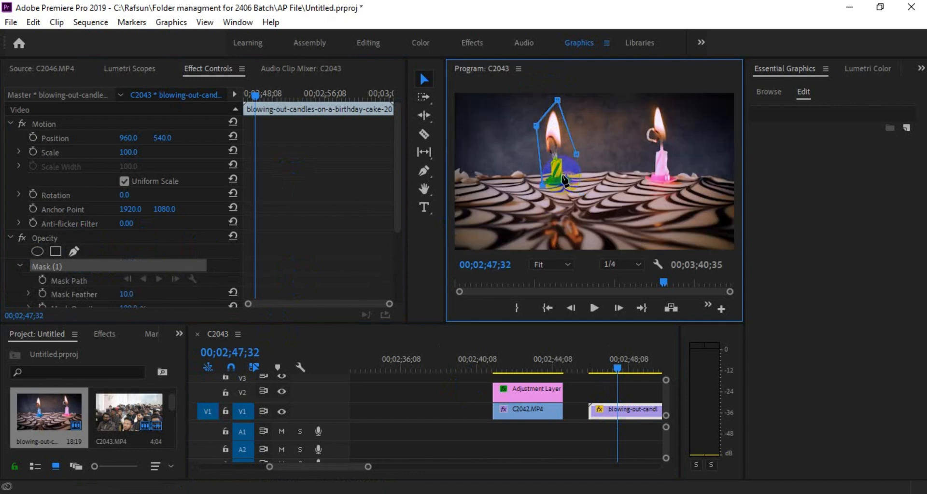
key(ctrl+z)
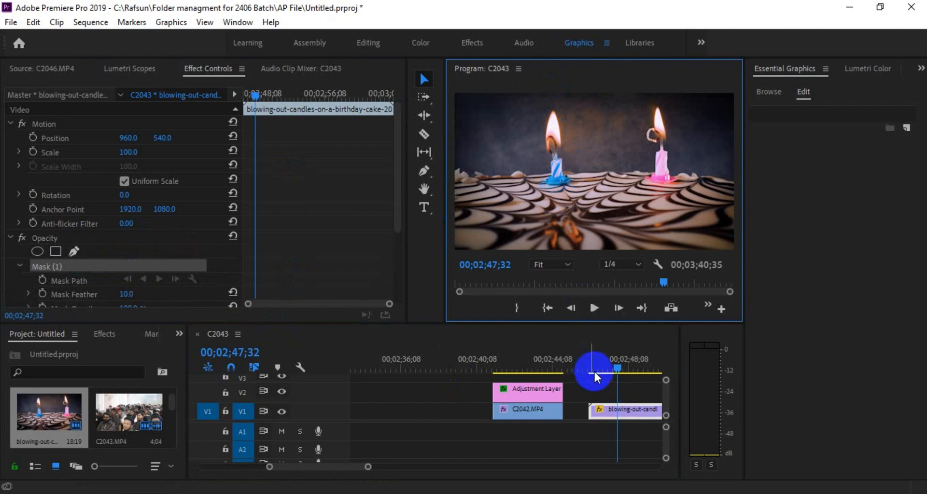
click(623, 409)
key(Delete)
Move the adjustment layer earlier on V2 so it ends where C2042.MP4 begins, then select C2042.MP4.
click(525, 369)
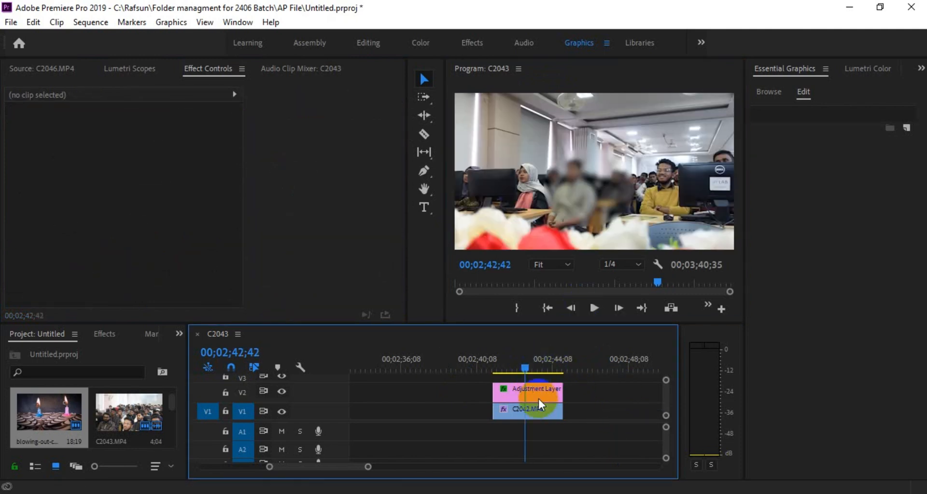
drag(534, 391, 466, 388)
click(527, 410)
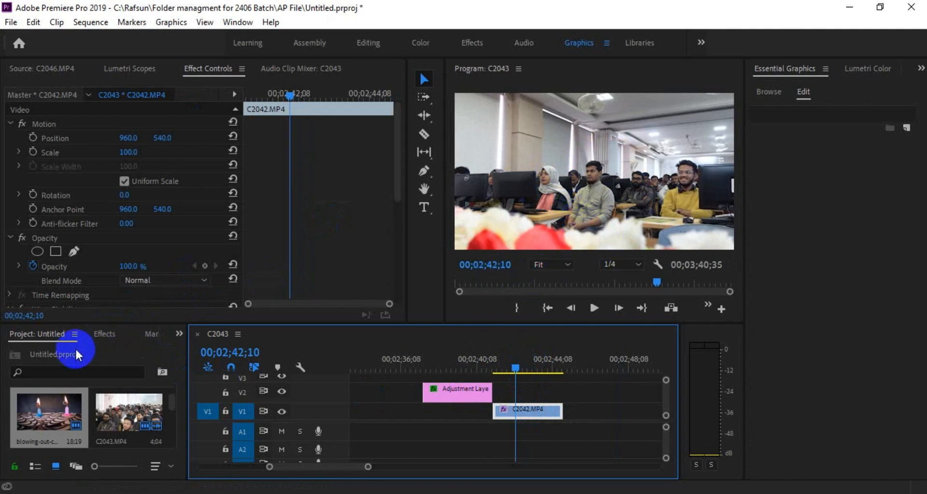
Find Gaussian Blur in the effects, apply it to C2042.MP4 and set its Blurriness to 59.
click(102, 335)
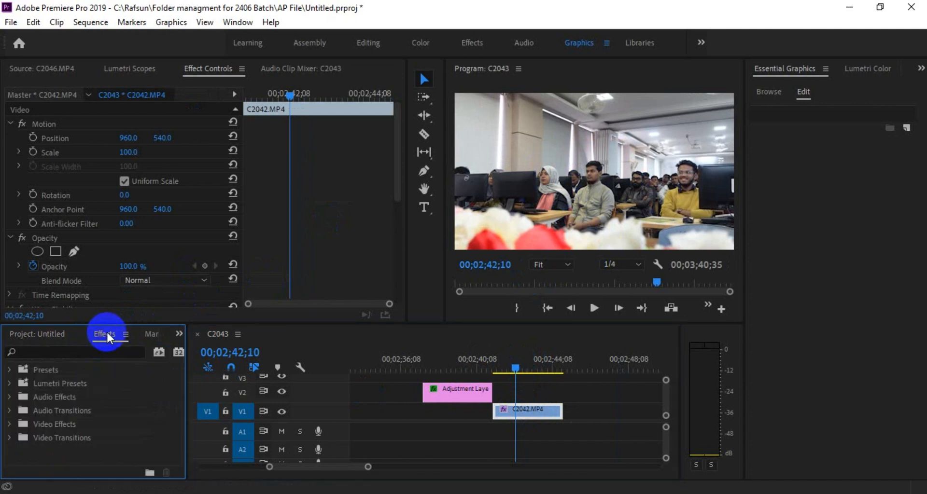
click(43, 353)
text(blu)
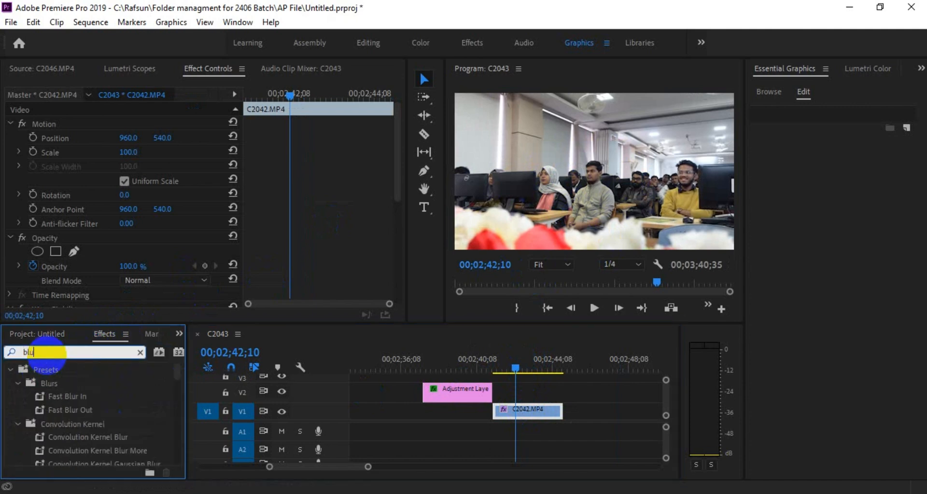
text(r)
scroll(42, 416, down, 5)
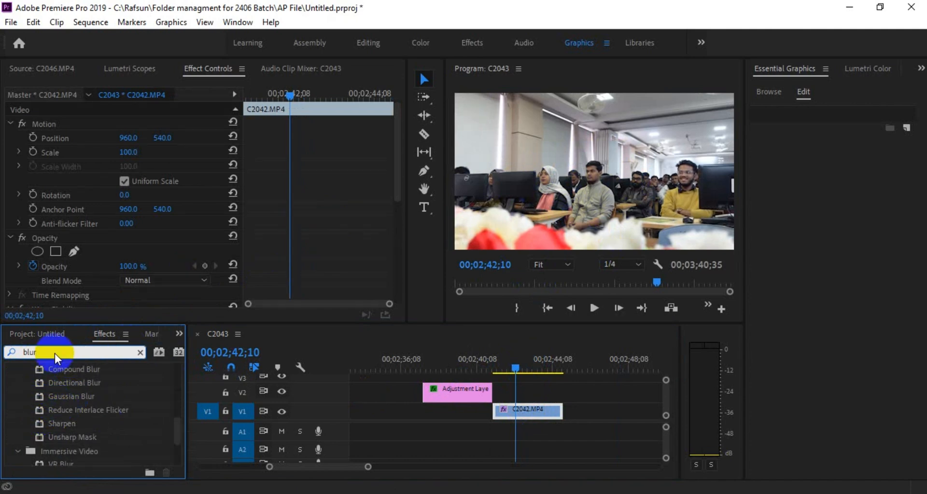
click(97, 398)
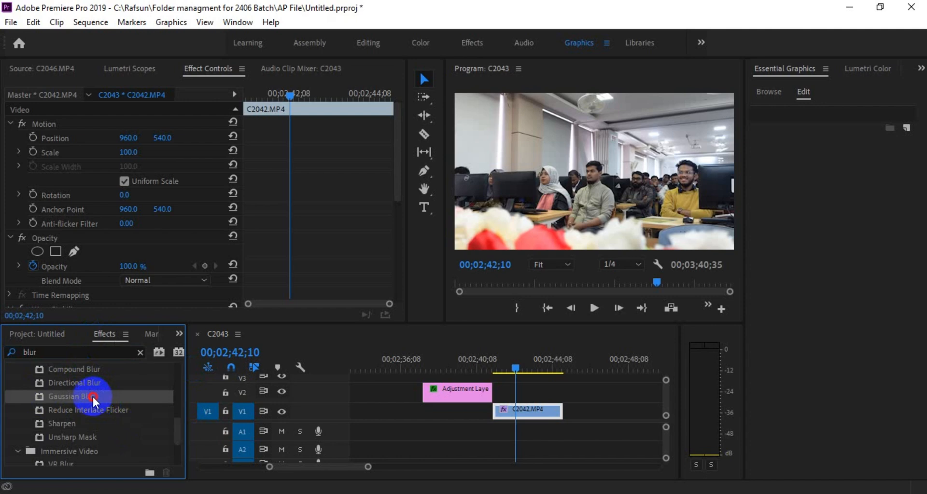
drag(92, 395, 307, 236)
click(516, 365)
scroll(307, 236, down, 8)
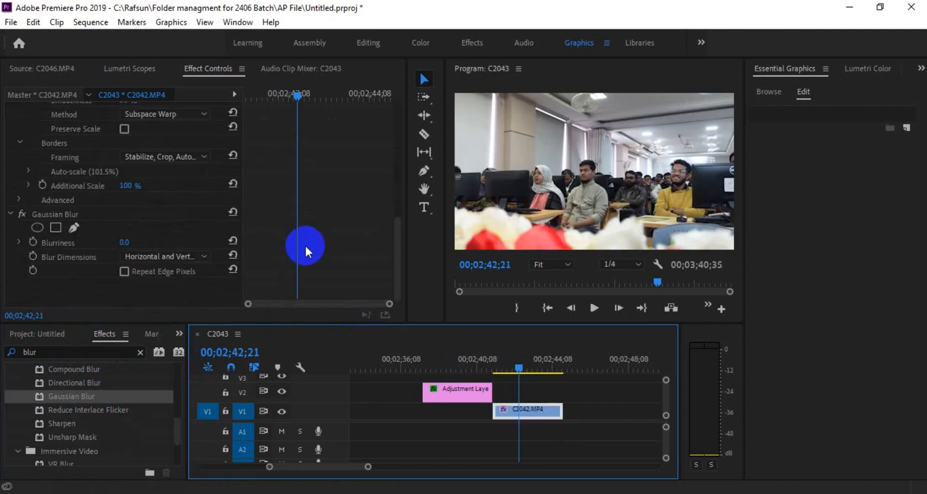
drag(127, 242, 166, 241)
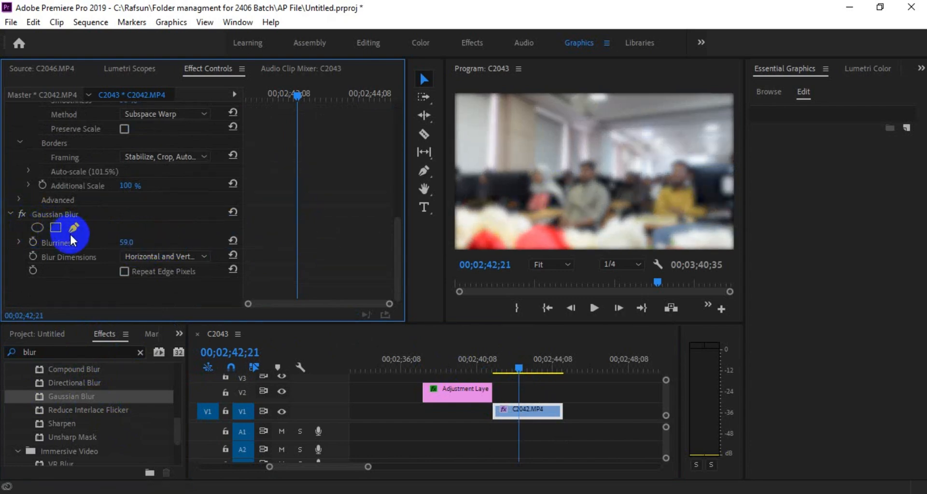
Add an elliptical mask to the clip's Gaussian Blur, shift it off the seated man, and move the adjustment layer further from the clip.
click(37, 227)
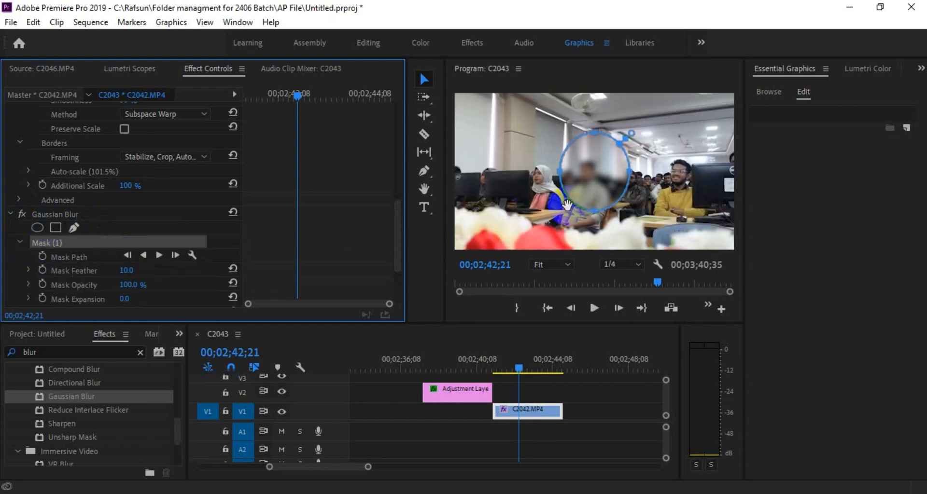
drag(610, 166, 560, 178)
drag(468, 393, 400, 392)
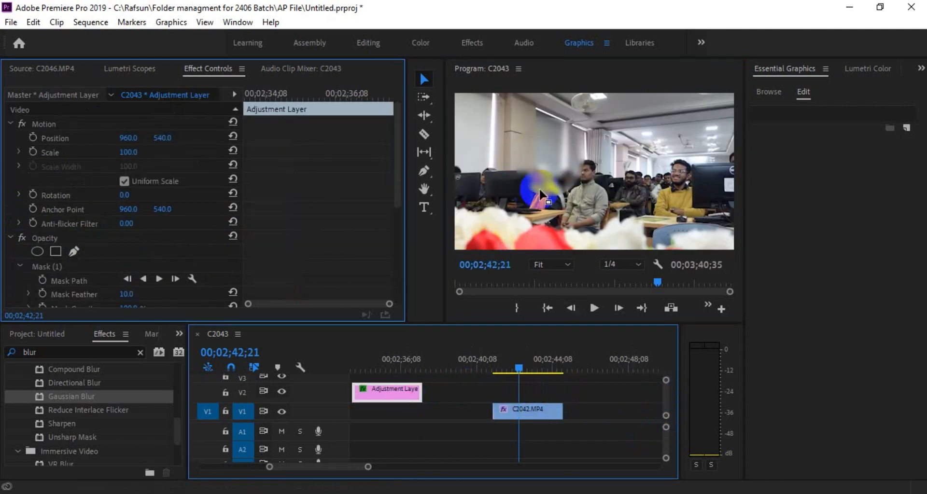
Select the Gaussian Blur mask on C2042.MP4 and reposition it over the seated man near the centre.
click(547, 407)
scroll(78, 241, down, 10)
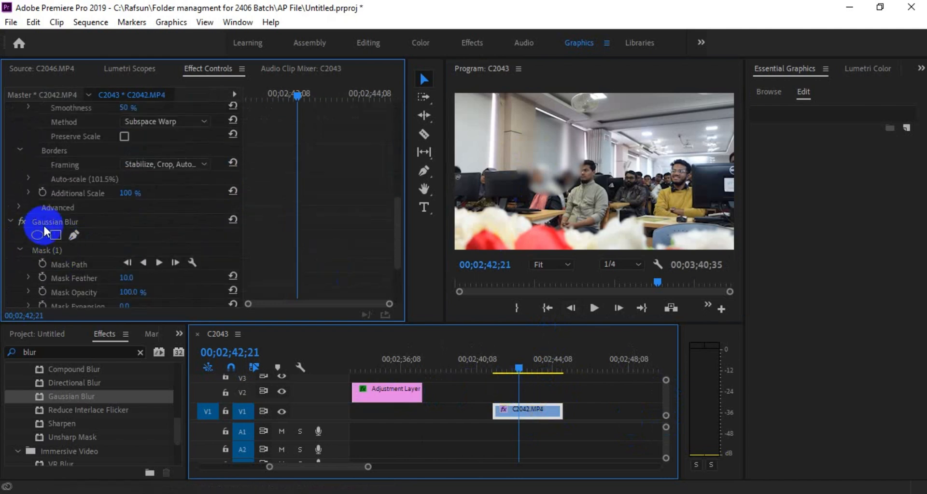
click(68, 221)
click(82, 251)
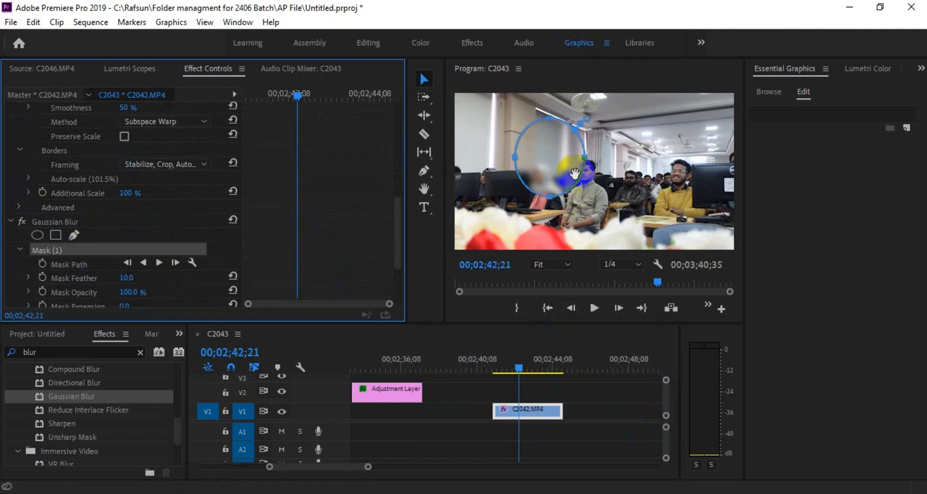
drag(560, 173, 584, 201)
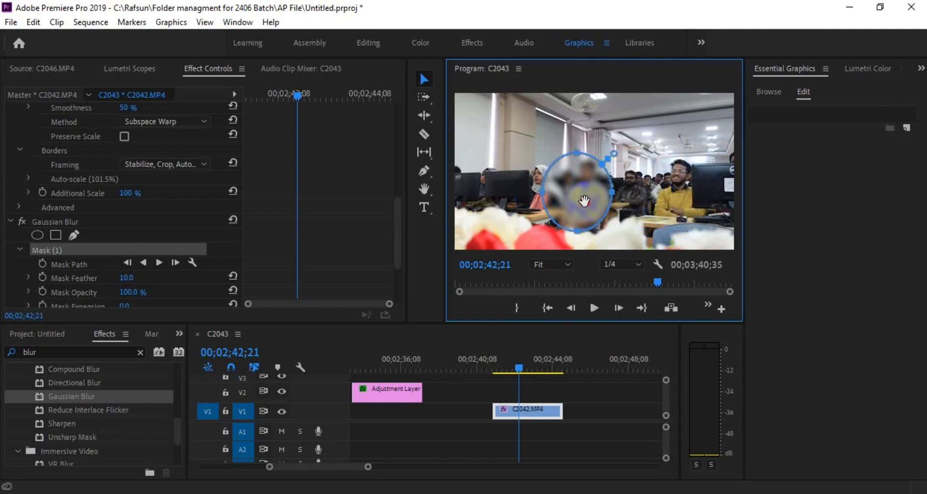
drag(591, 201, 592, 202)
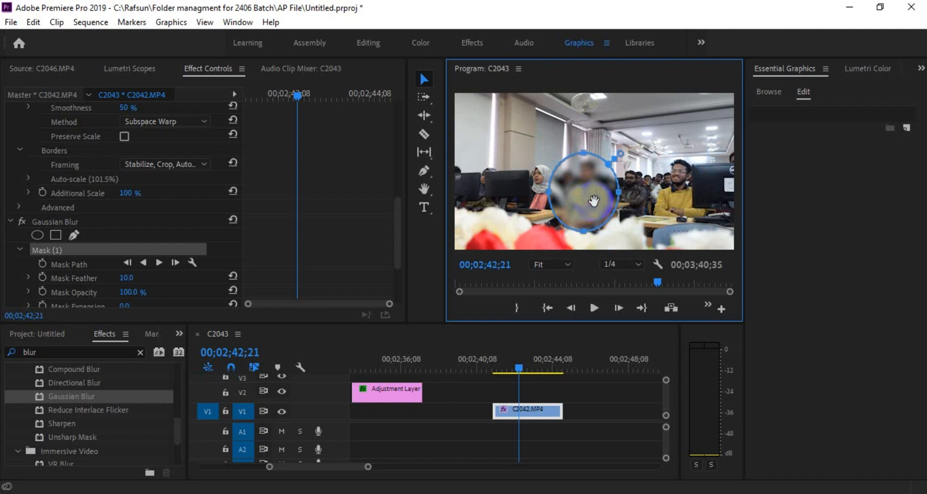
Reshape the Gaussian Blur mask on C2042.MP4 into a narrower, taller ellipse and centre it over the seated man.
click(550, 379)
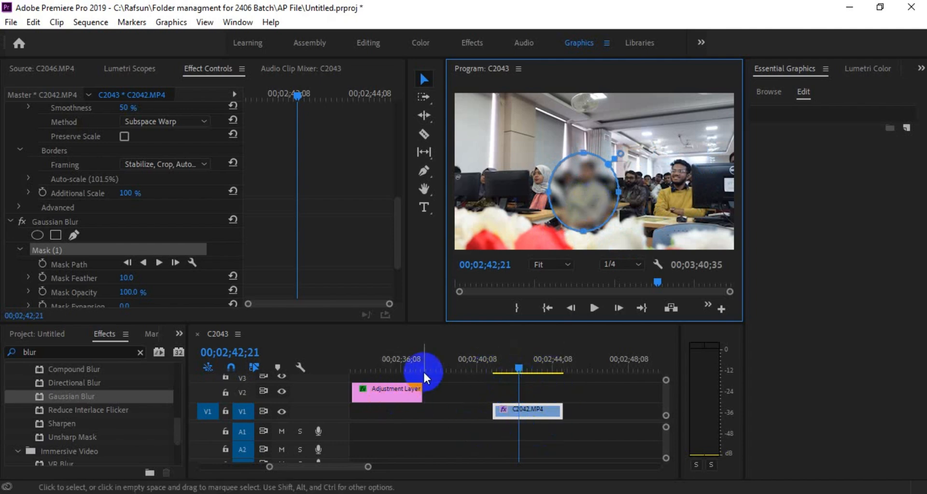
click(555, 417)
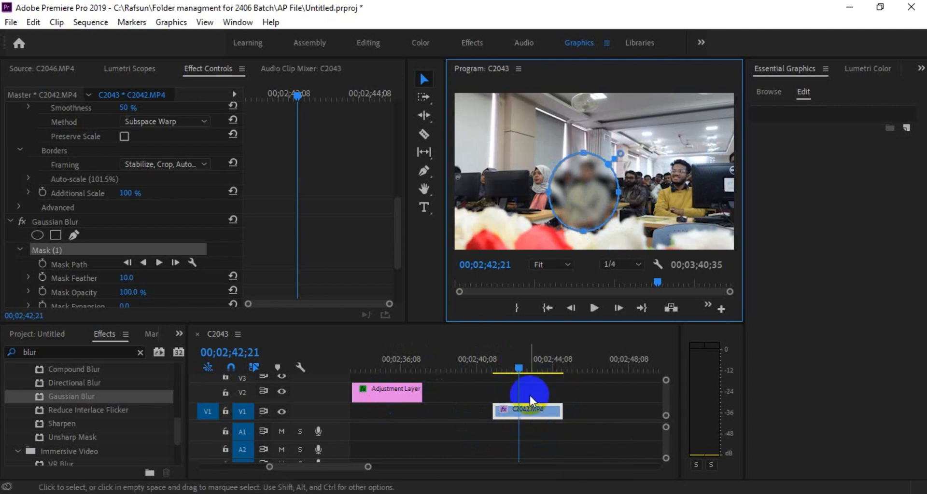
click(586, 183)
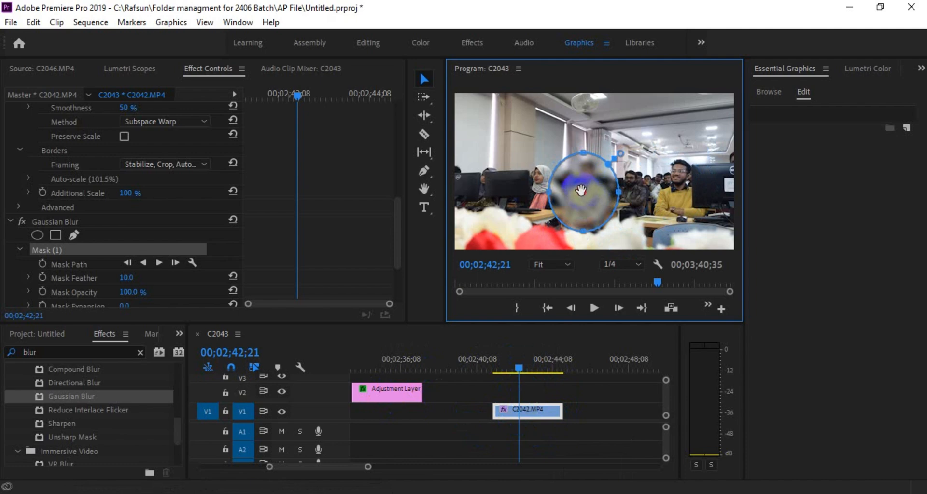
drag(581, 190, 552, 193)
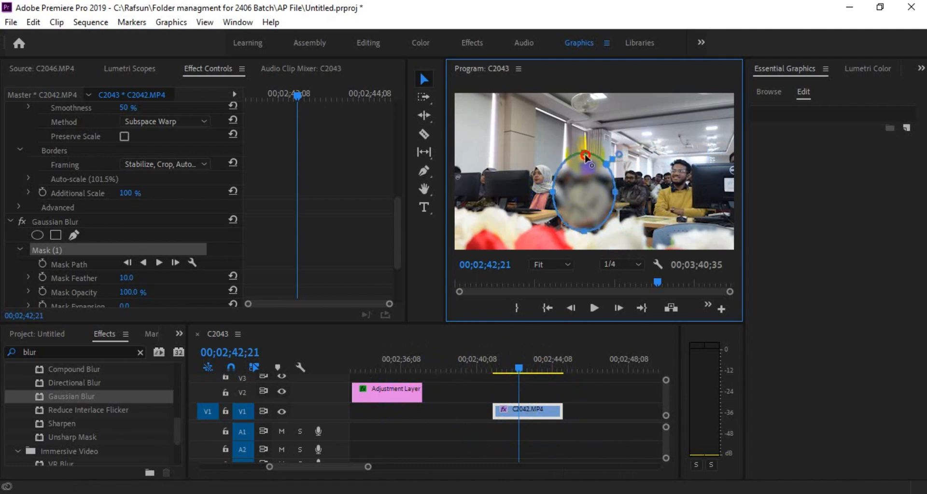
drag(586, 157, 583, 160)
drag(615, 192, 611, 196)
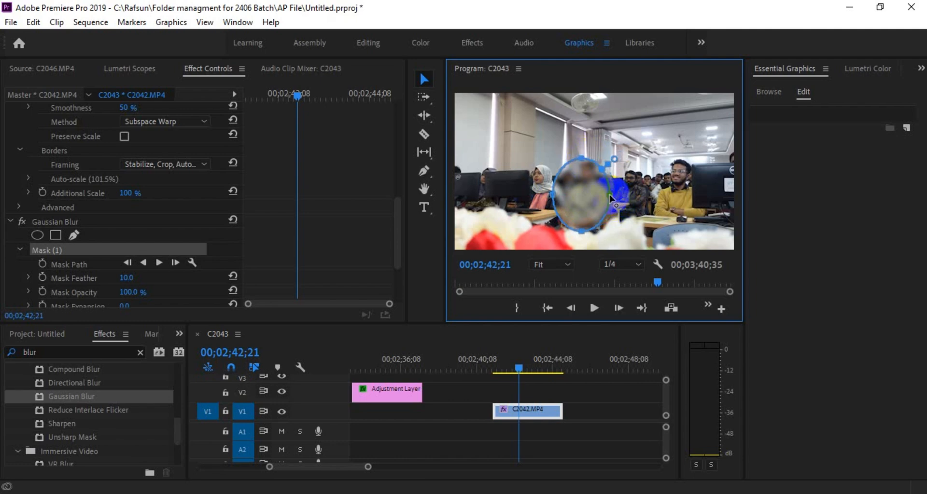
drag(582, 236, 583, 240)
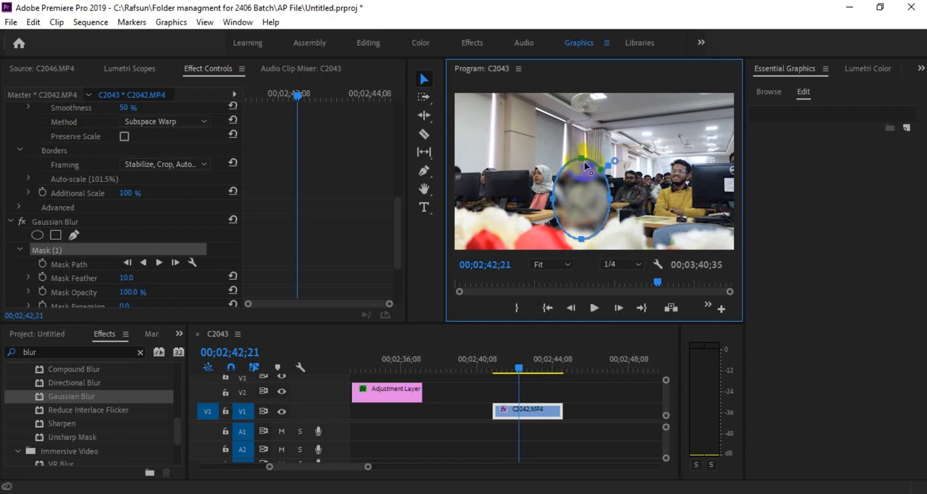
drag(579, 189, 586, 187)
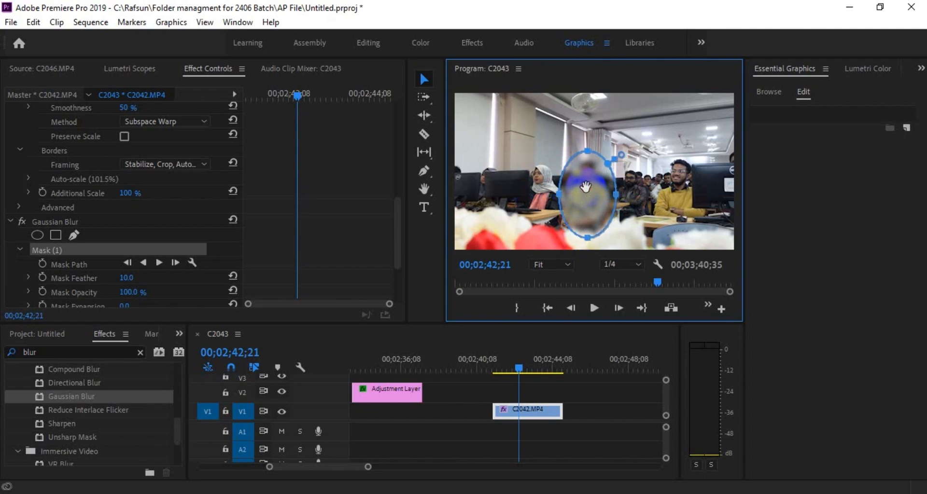
Move the playhead to the first frame of C2042.MP4 at 00;02;41;01.
click(503, 369)
drag(502, 367, 494, 367)
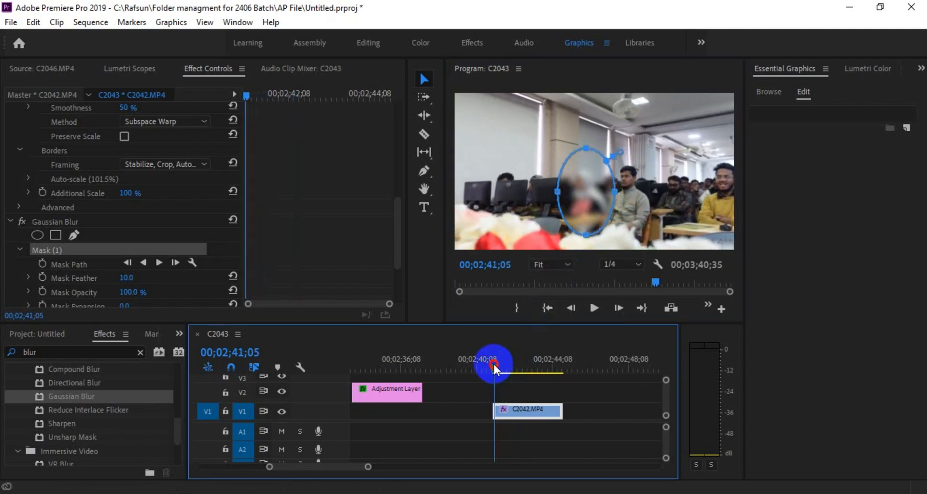
drag(366, 464, 337, 468)
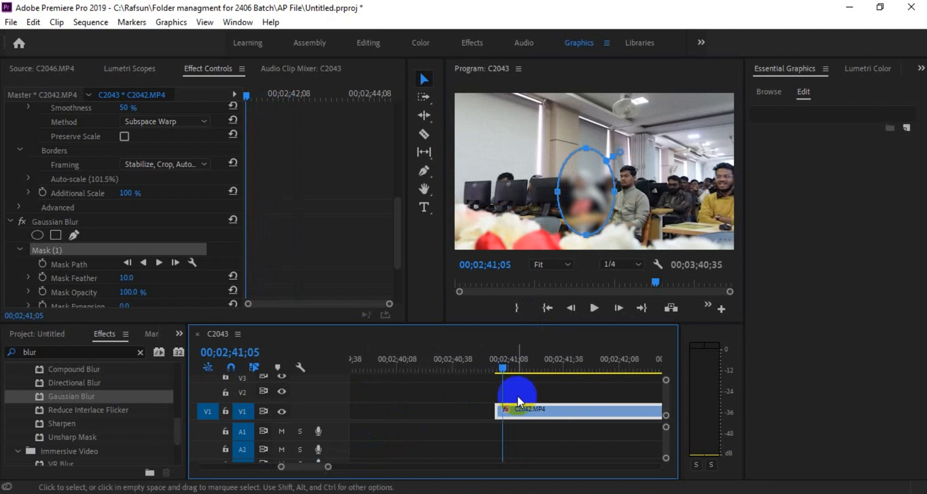
drag(517, 408, 497, 372)
click(496, 371)
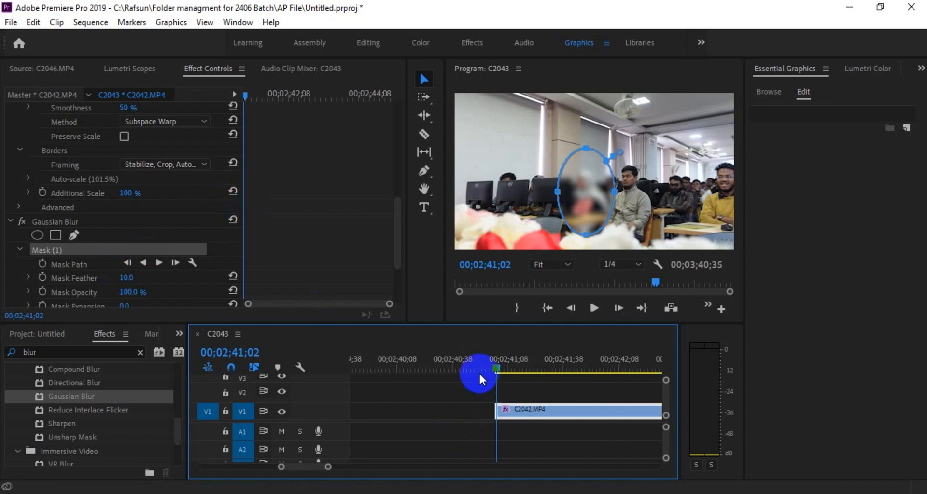
key(Left)
key(Left)
key(Right)
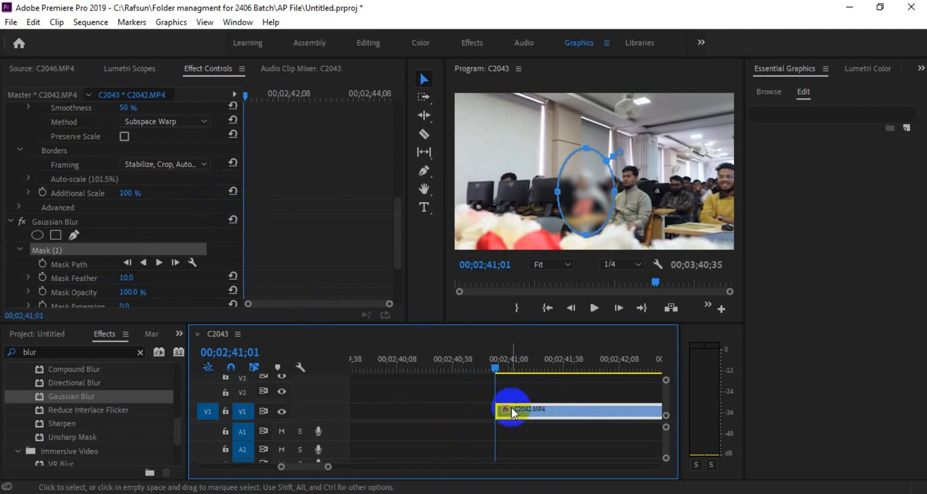
Position the blur mask over the seated man on the first frame and enable Mask Path keyframing.
drag(569, 200, 619, 201)
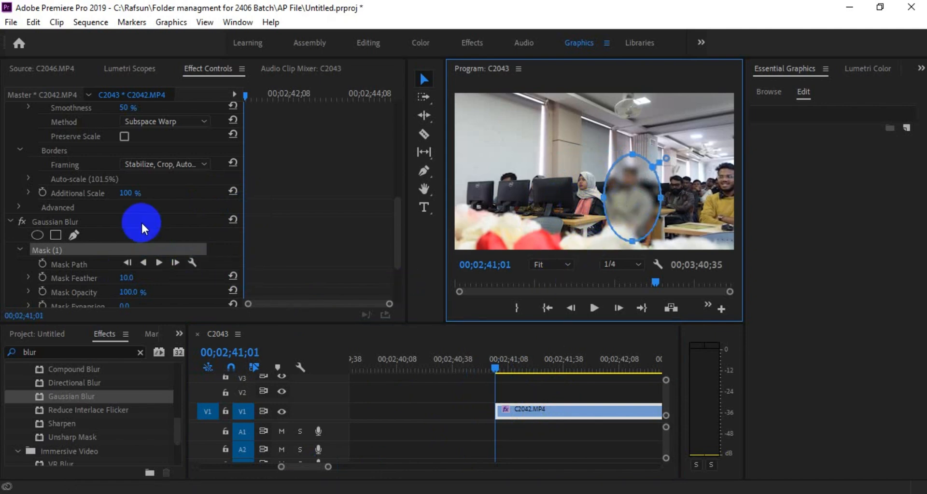
scroll(142, 225, down, 3)
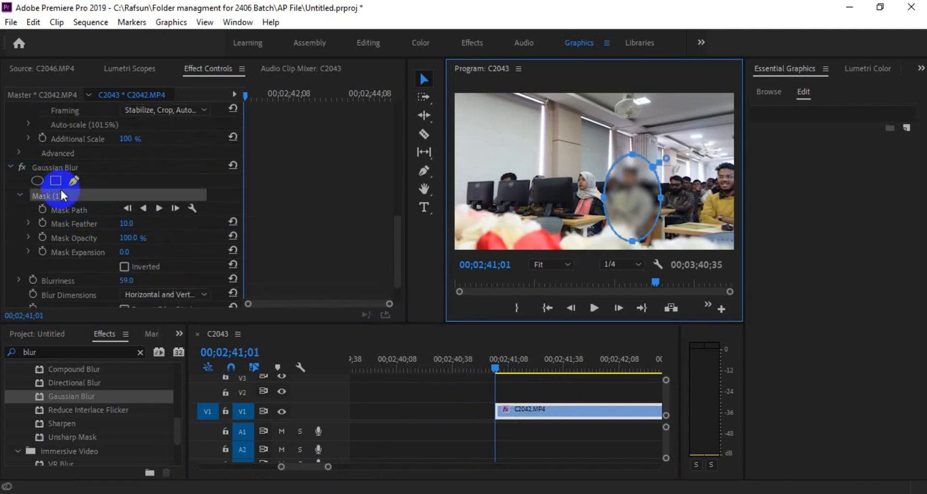
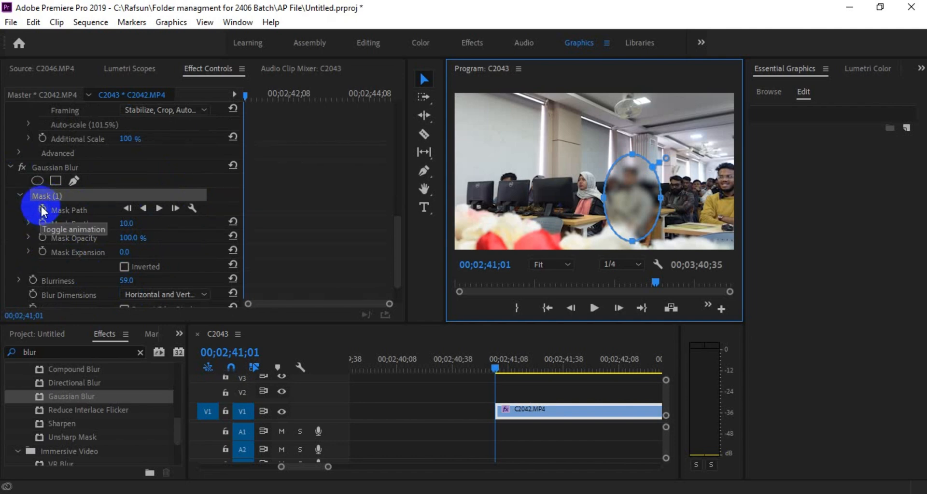
click(44, 209)
click(162, 206)
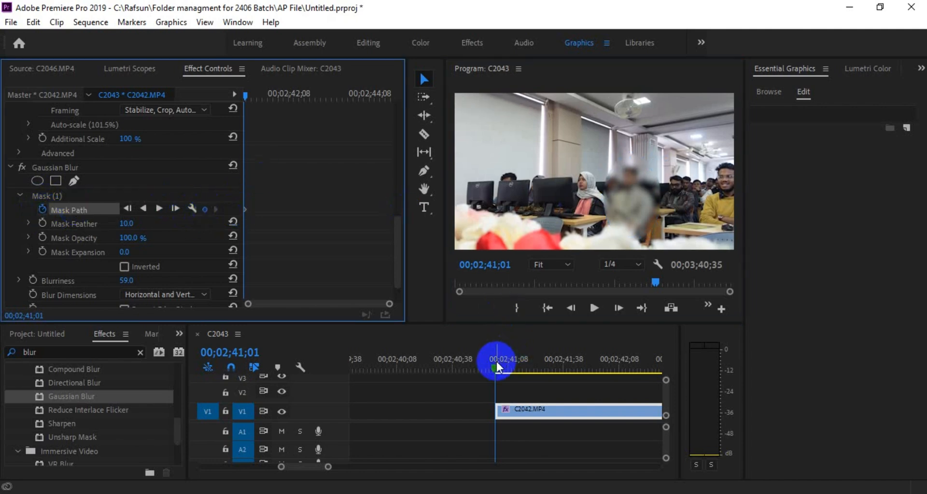
Keyframe the mask path at 00;02;41;20 and 00;02;41;36 by moving the ellipse back over the seated man.
drag(497, 363, 530, 366)
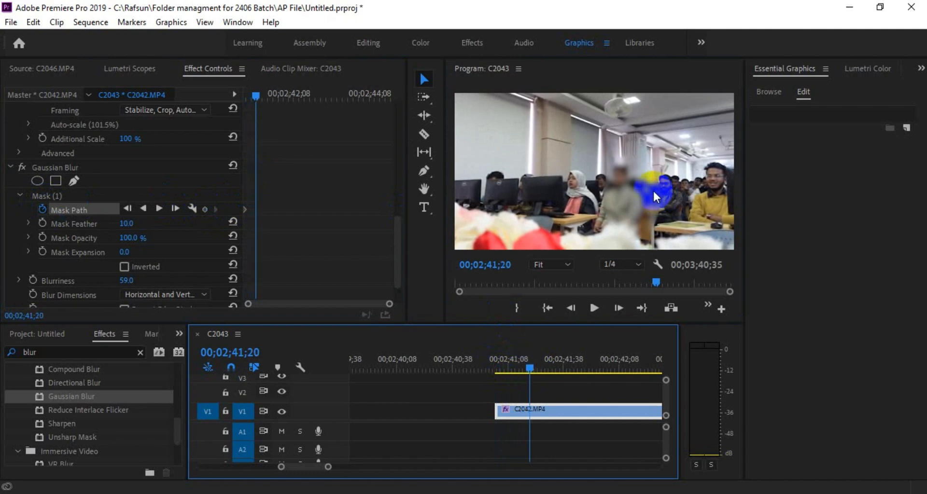
click(636, 193)
click(54, 198)
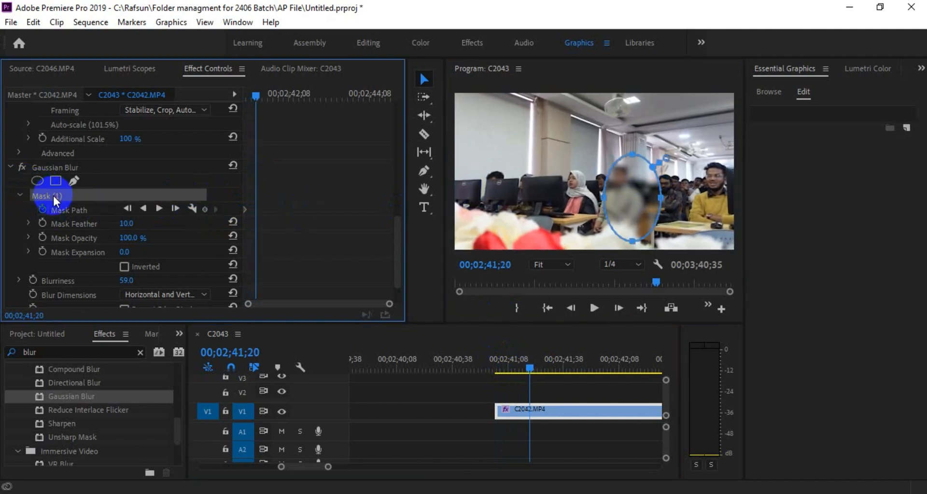
drag(568, 198, 480, 225)
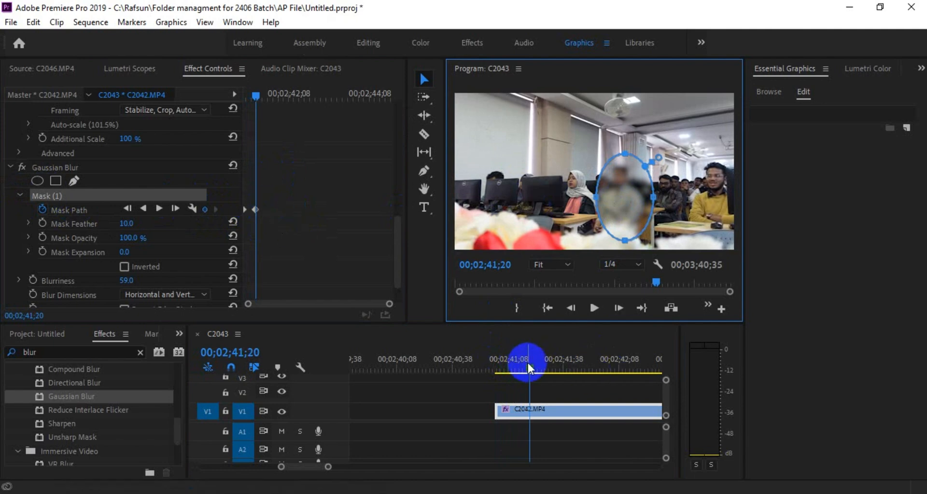
drag(529, 364, 561, 365)
drag(630, 205, 621, 198)
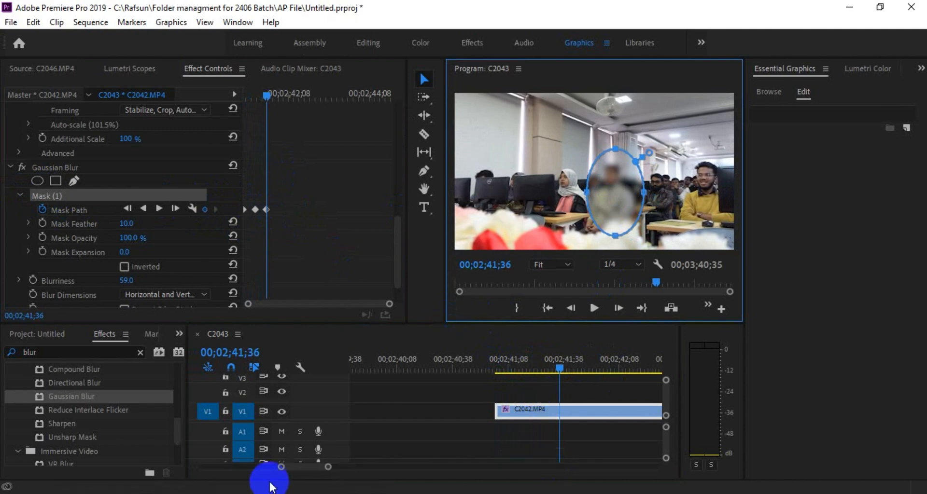
Continue tracking the seated man with three more mask positions, the last two at 00;02;42;19 and 00;02;42;42.
drag(330, 468, 352, 467)
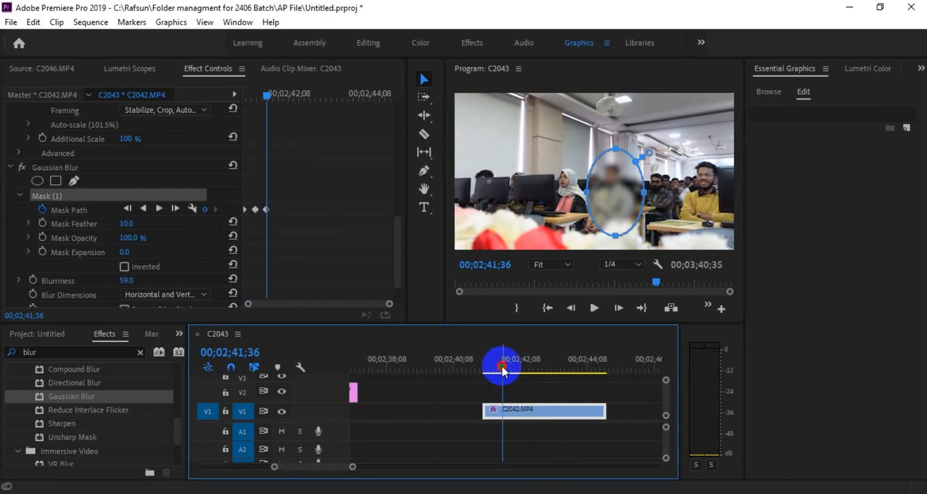
drag(498, 369, 514, 370)
drag(613, 211, 597, 211)
drag(507, 369, 525, 373)
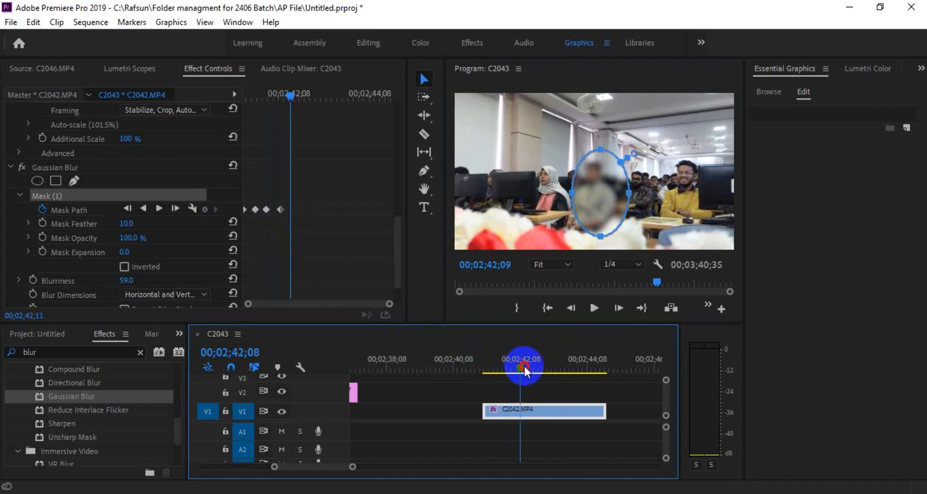
drag(600, 212, 588, 211)
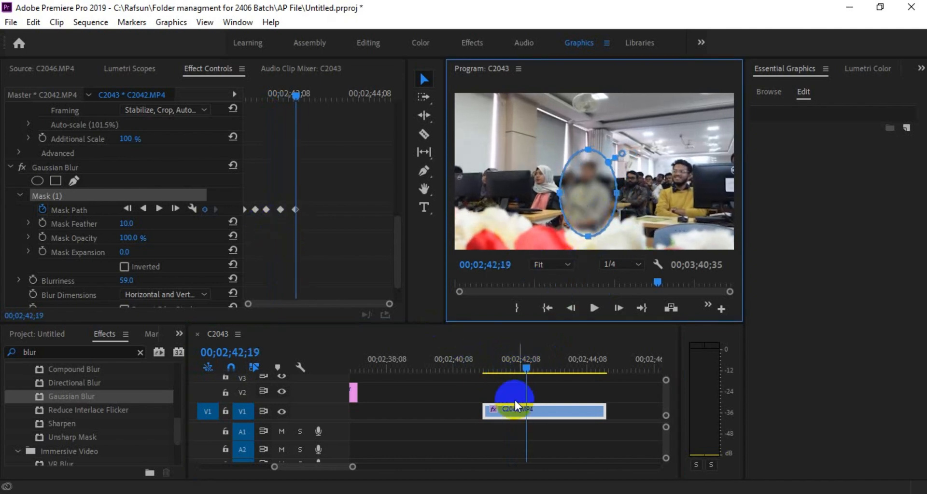
click(526, 369)
drag(528, 371, 539, 370)
drag(575, 212, 561, 211)
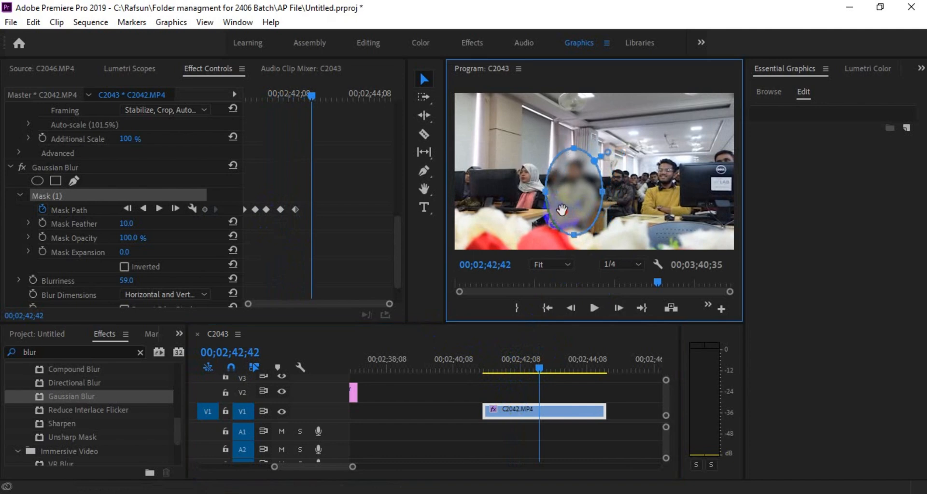
Re-centre the mask on the seated man at 00;02;42;54 and again a little further along the clip.
click(540, 373)
click(546, 371)
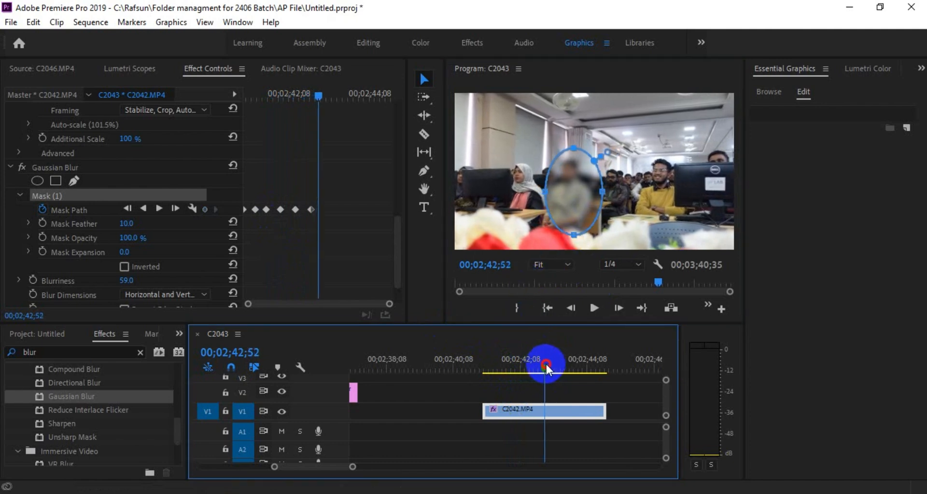
click(612, 186)
drag(590, 189, 582, 188)
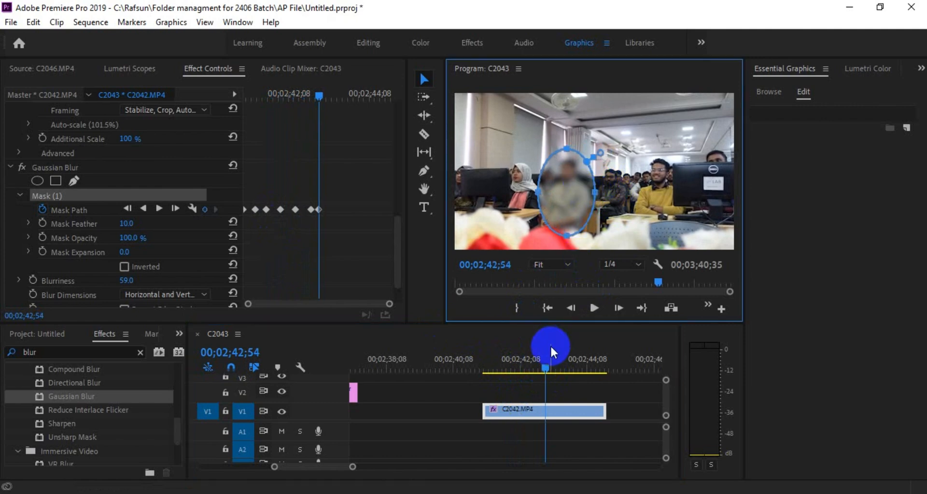
drag(546, 367, 559, 368)
drag(568, 190, 554, 189)
Shift the mask to follow the seated man at 00;02;43;37, 00;02;43;53 and 00;02;44;07.
drag(561, 367, 570, 366)
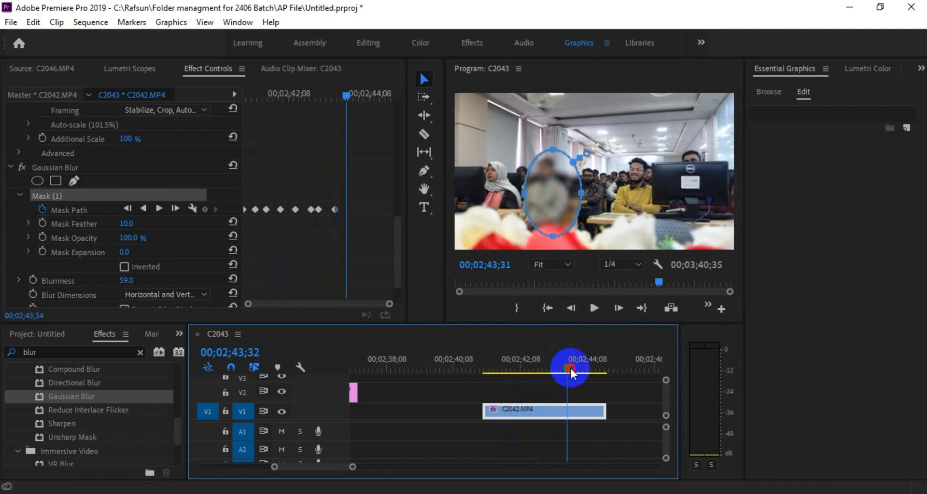
drag(557, 210, 545, 209)
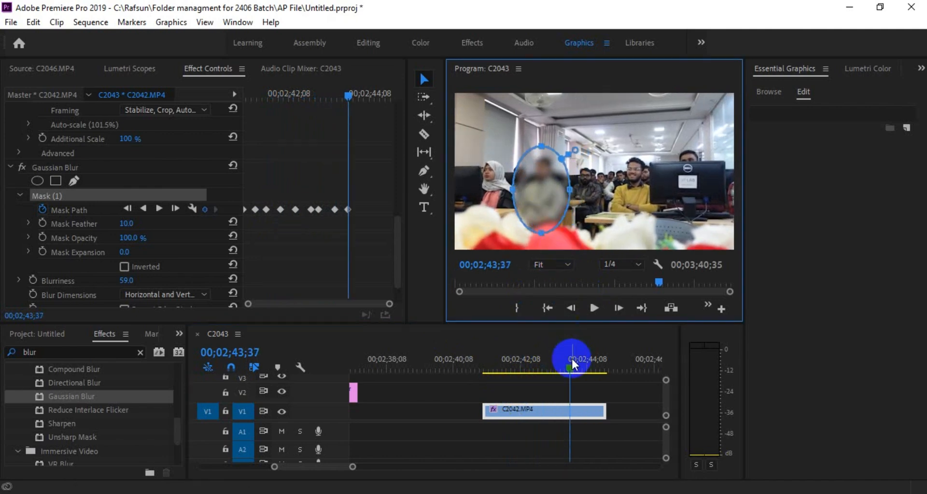
drag(572, 367, 578, 367)
drag(543, 188, 535, 184)
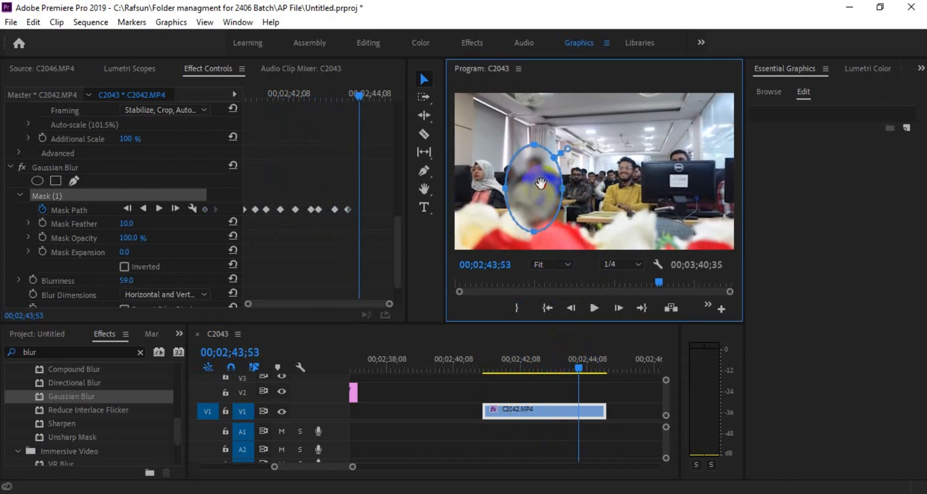
drag(579, 368, 588, 370)
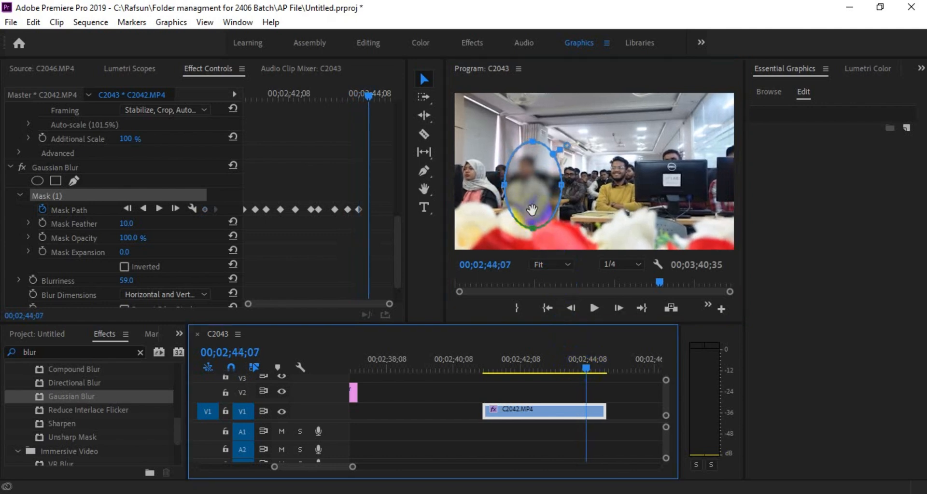
drag(534, 199, 535, 214)
click(73, 197)
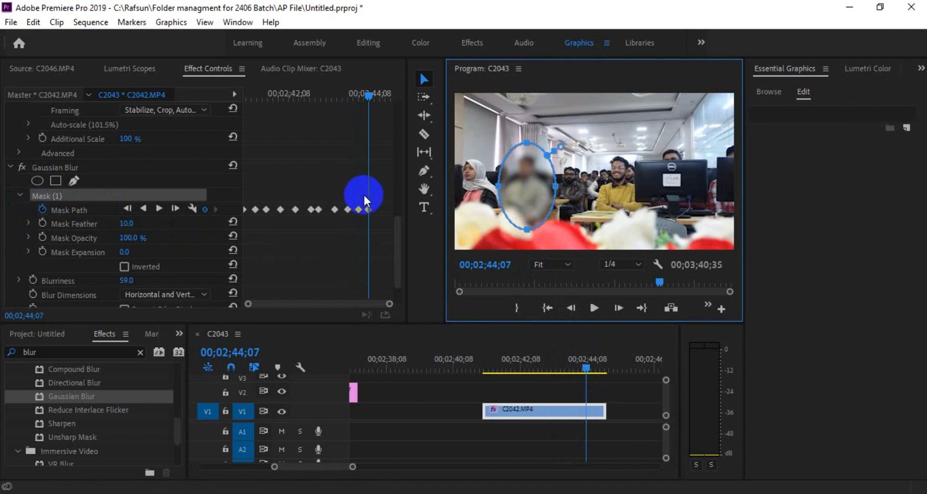
Add the mask path positions near the clip's end, aligning the ellipse with the seated man at 00;02;44;17 and 00;02;44;27.
drag(586, 372, 595, 372)
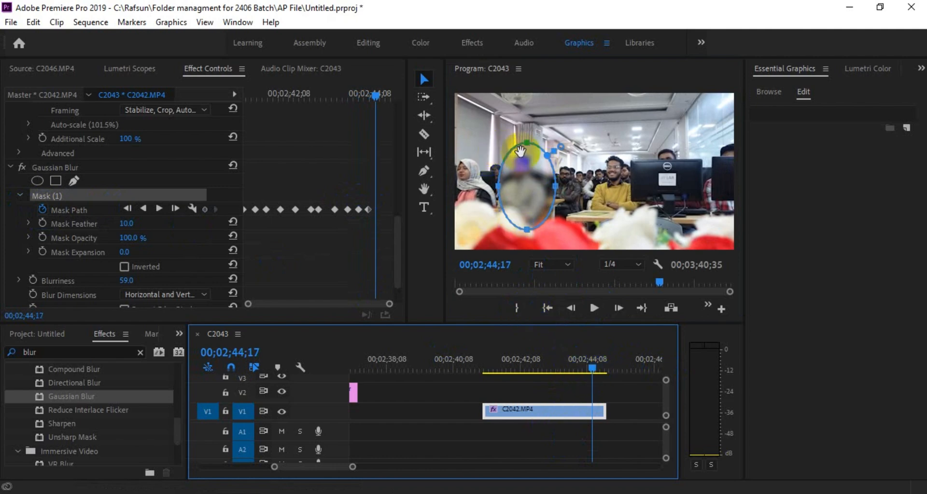
key(m)
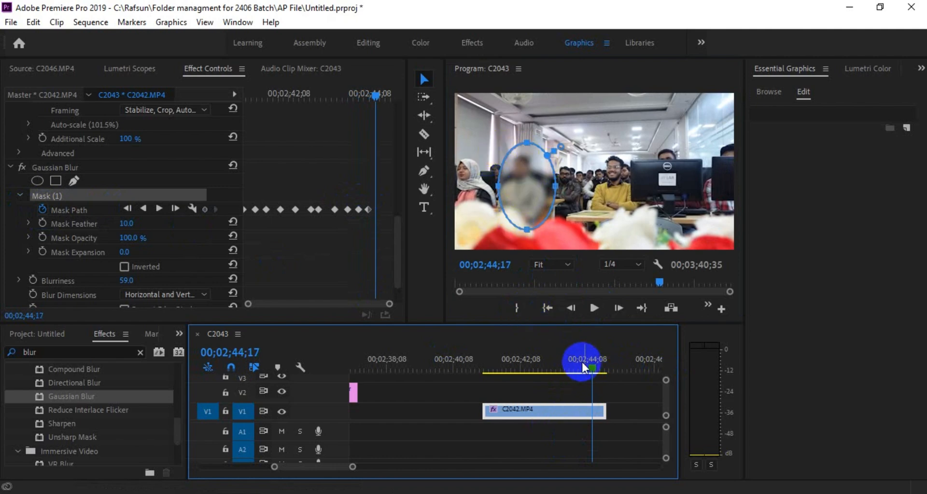
click(752, 320)
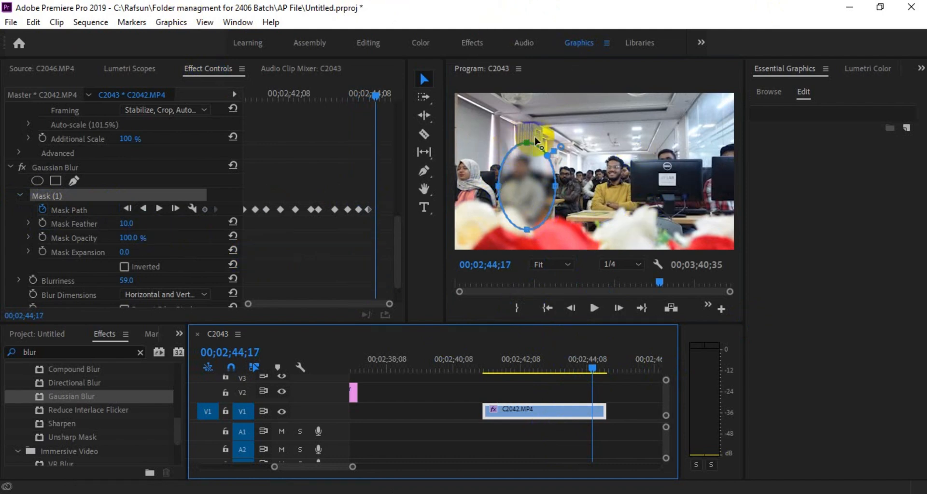
click(529, 236)
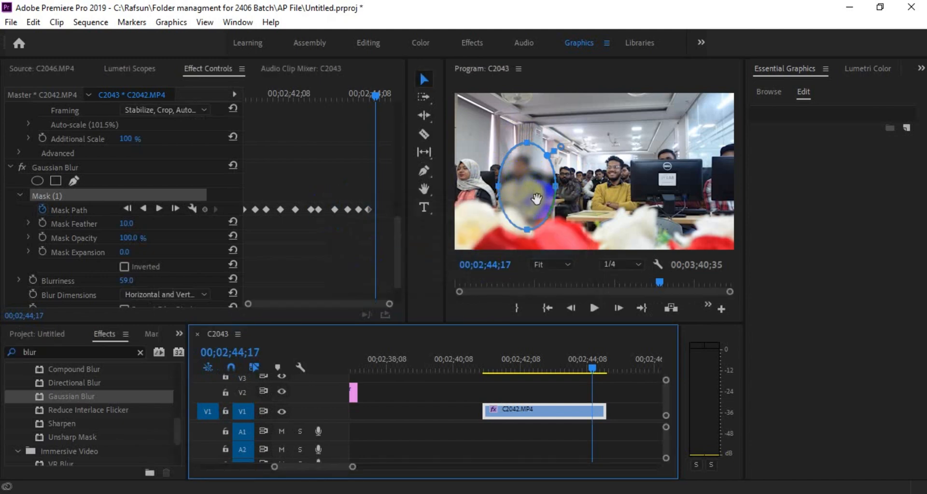
drag(537, 199, 532, 194)
drag(590, 369, 598, 371)
drag(536, 197, 531, 196)
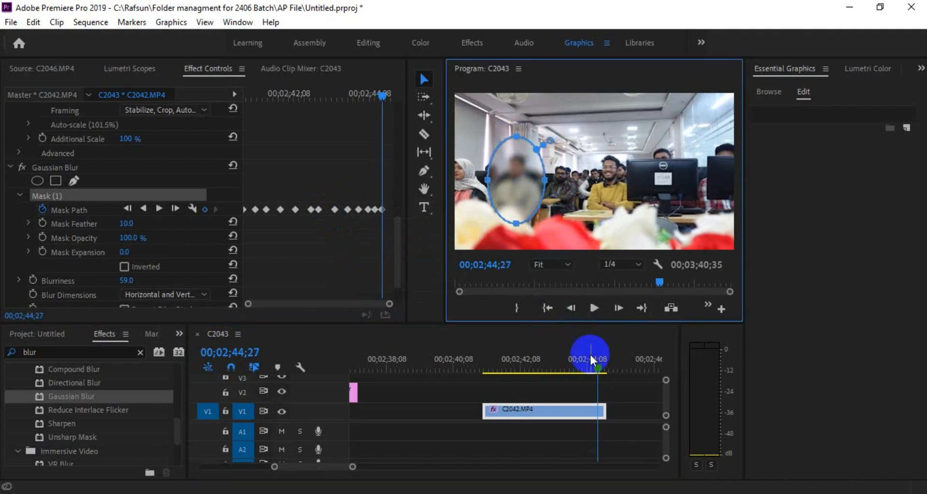
Add the last mask path position at 00;02;44;40, aligning the ellipse with the seated man at the clip's end.
drag(590, 360, 604, 371)
drag(527, 188, 523, 186)
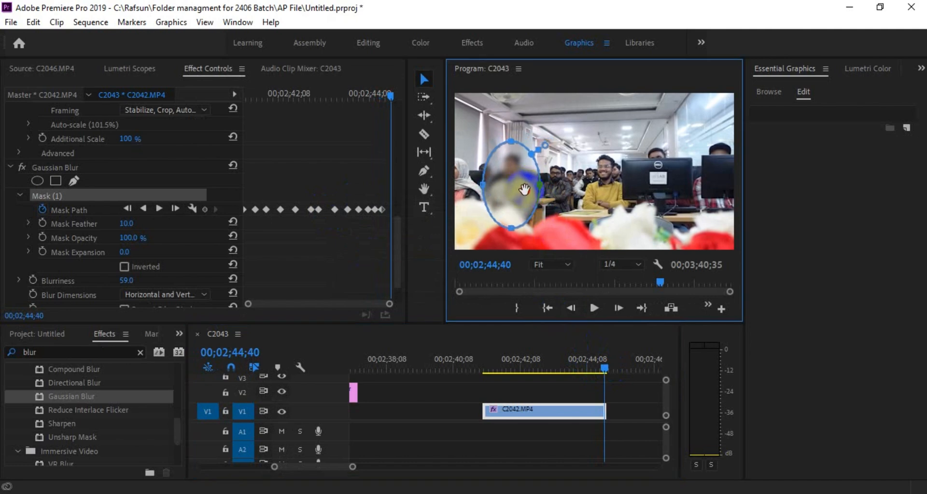
click(606, 356)
Play C2042.MP4 from its start twice to check that the blur follows the seated man.
drag(606, 370, 484, 366)
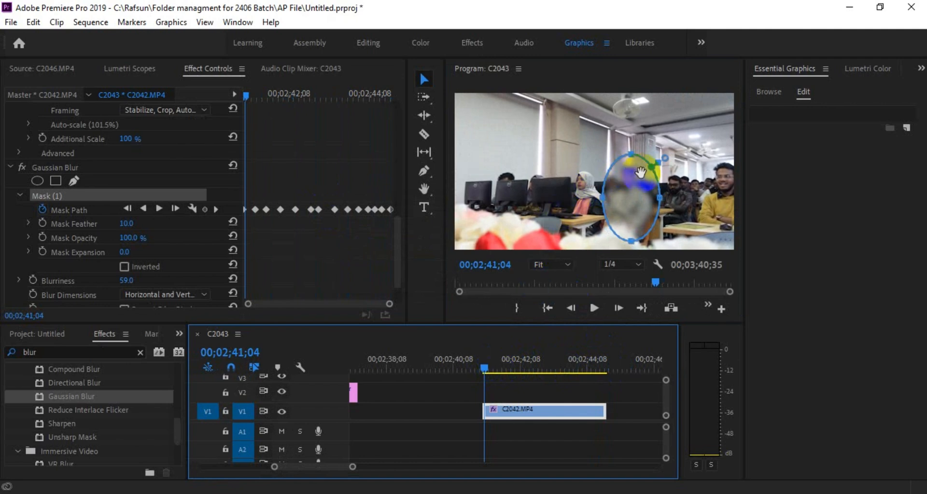
drag(634, 194, 641, 196)
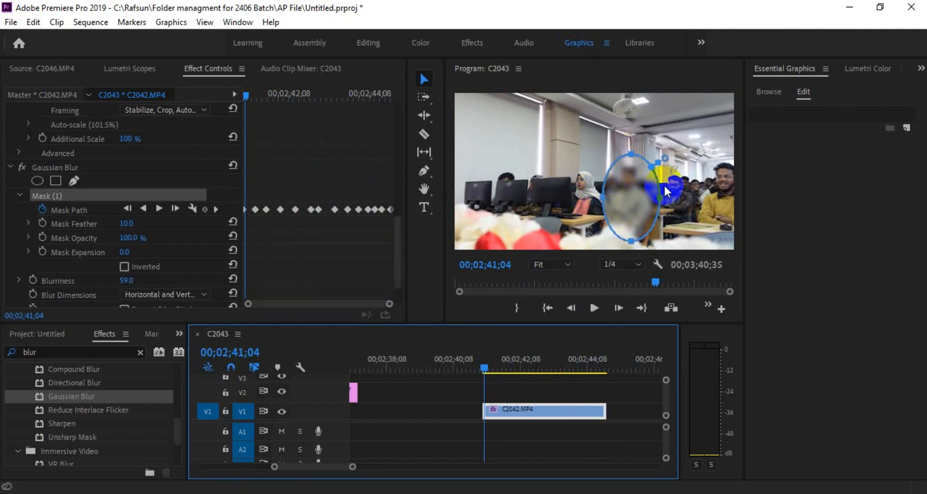
click(672, 238)
key(space)
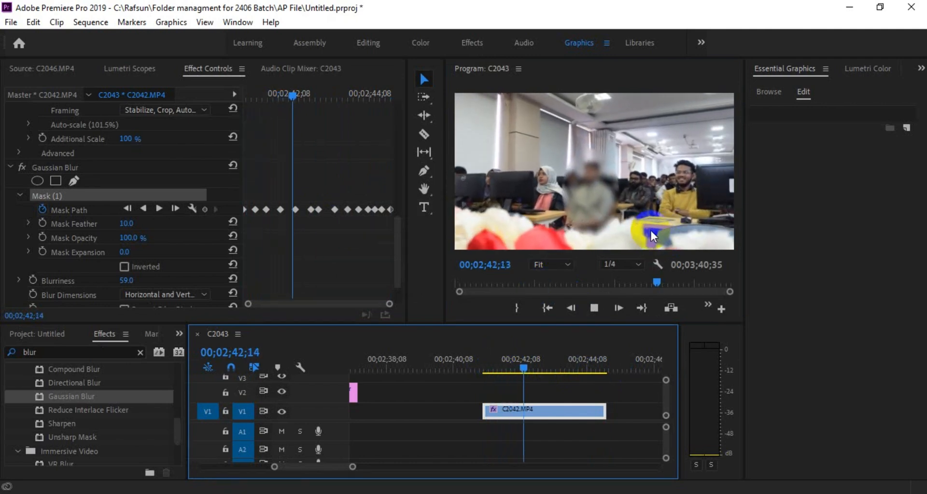
click(536, 179)
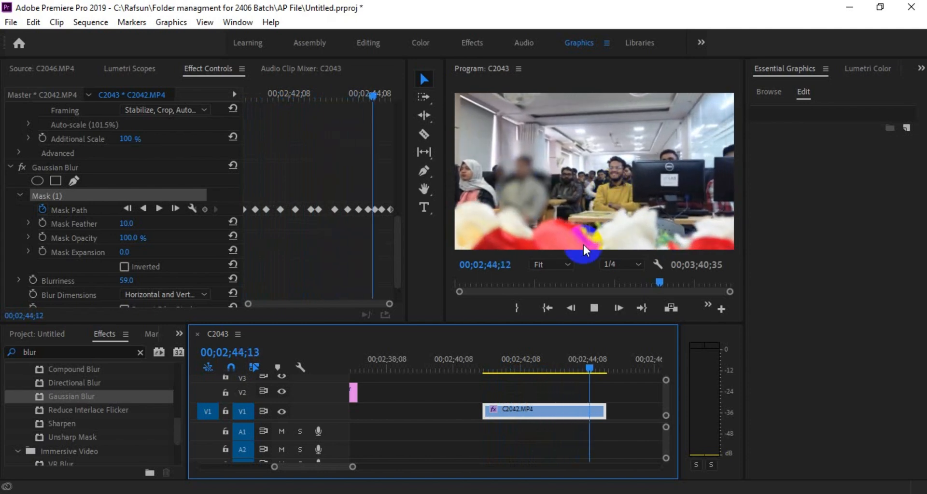
click(492, 366)
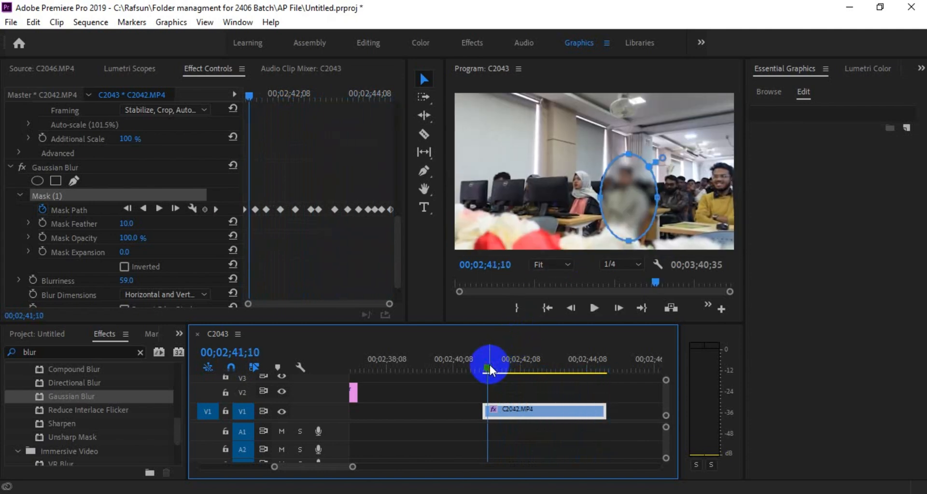
key(space)
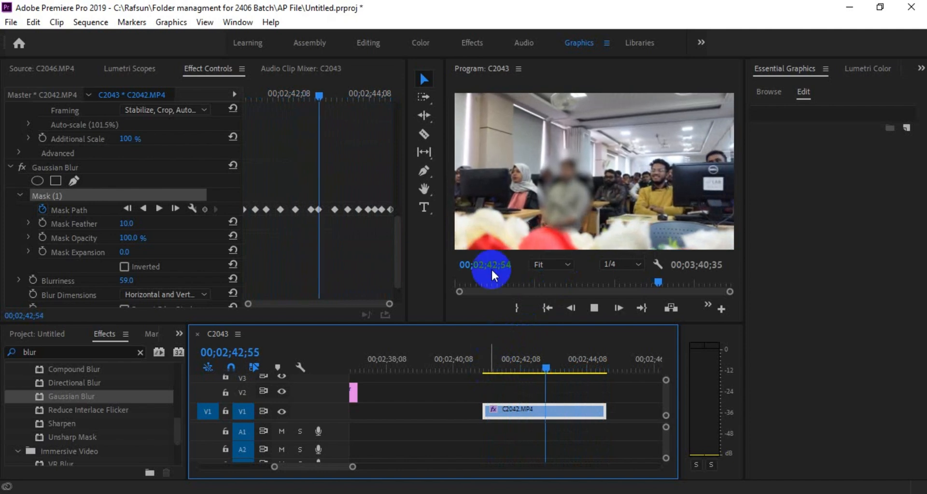
drag(554, 187, 561, 342)
drag(525, 371, 503, 369)
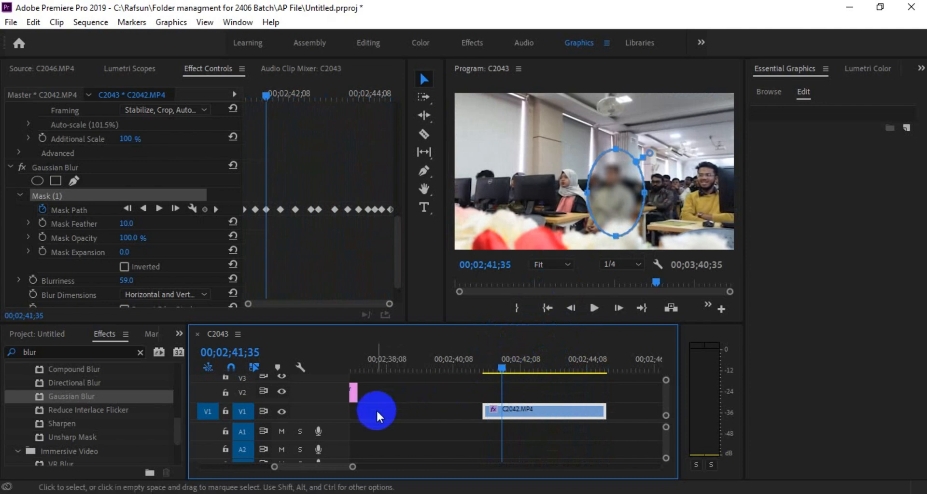
Move the Adjustment Layer on track V2 so that it sits directly above C2042.MP4.
drag(354, 469, 367, 462)
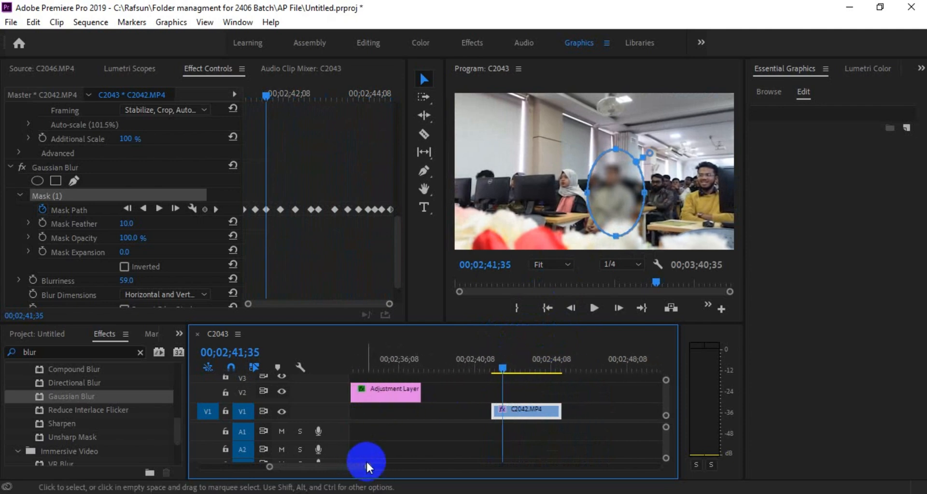
drag(395, 389, 526, 391)
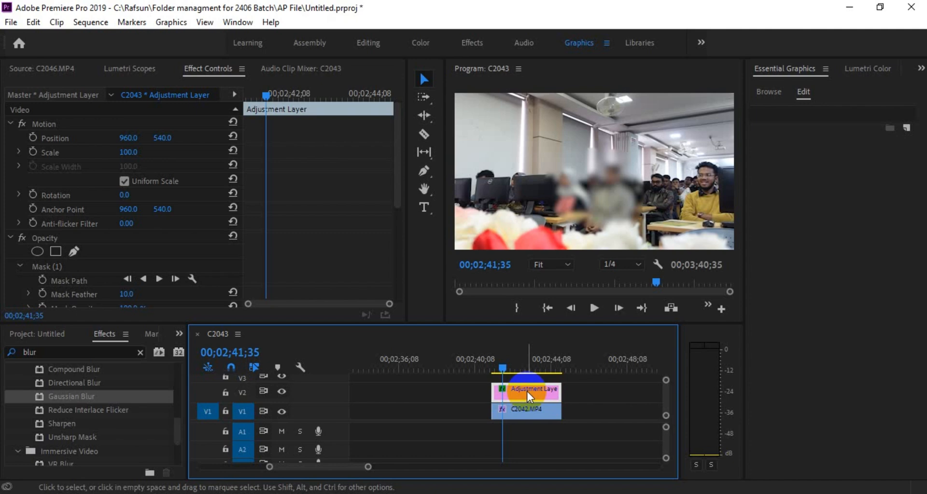
click(526, 409)
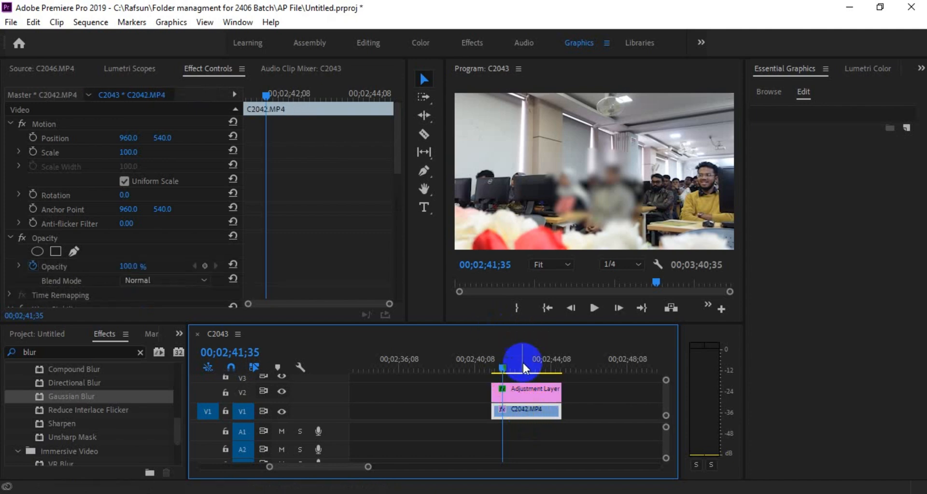
click(501, 369)
click(517, 392)
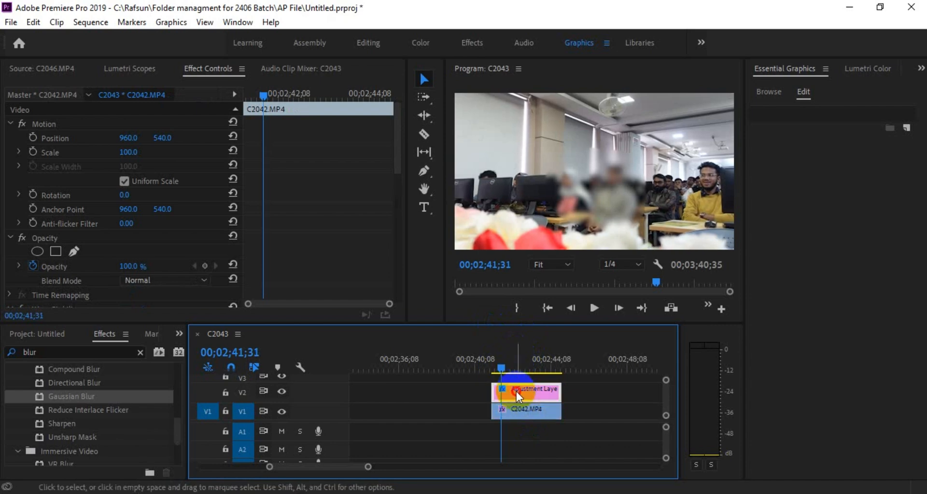
click(569, 346)
Hide and show track V2 to compare the picture at 00;02;41;31 with and without the adjustment layer.
click(262, 392)
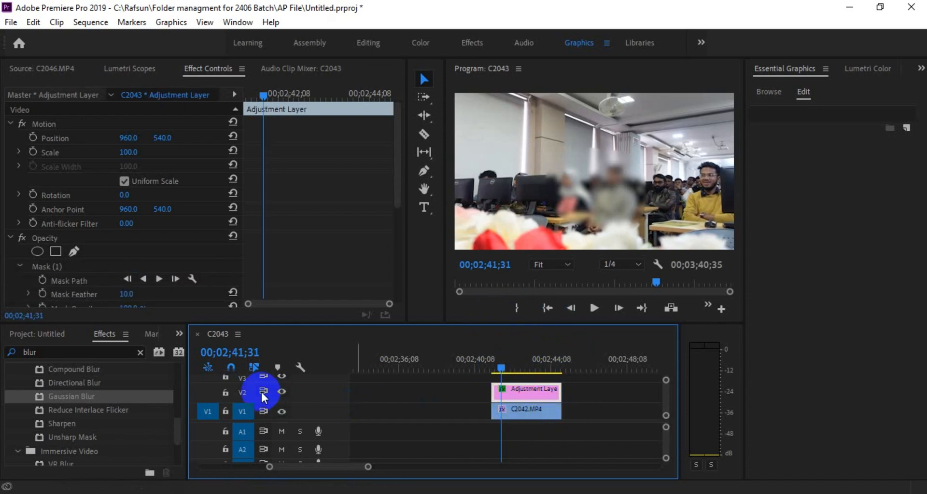
click(281, 393)
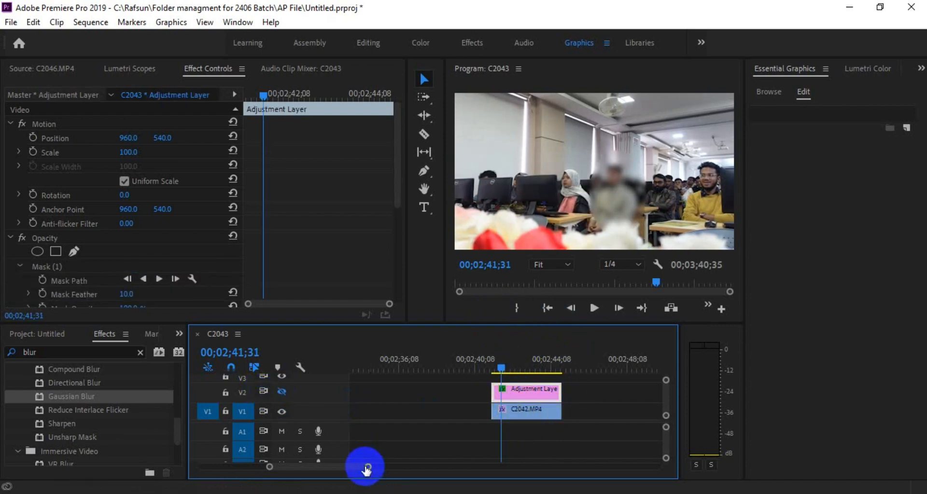
drag(368, 467, 417, 474)
key(minus)
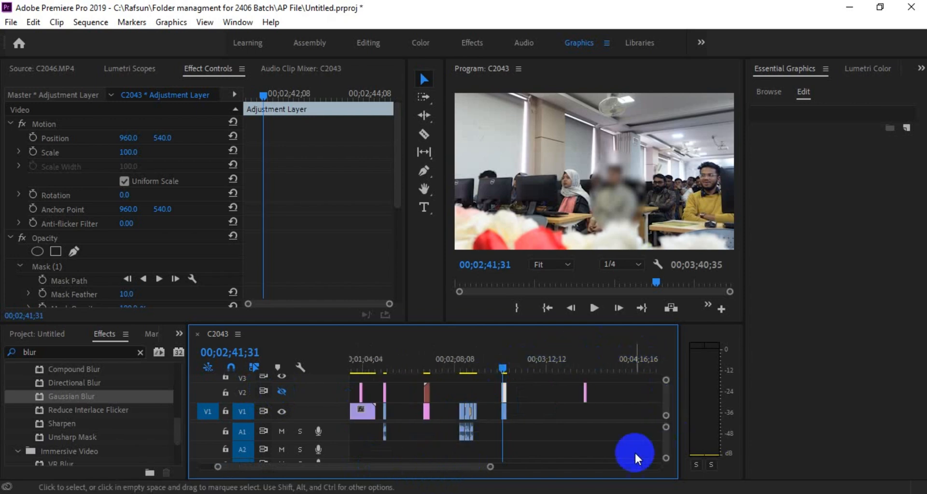
click(282, 392)
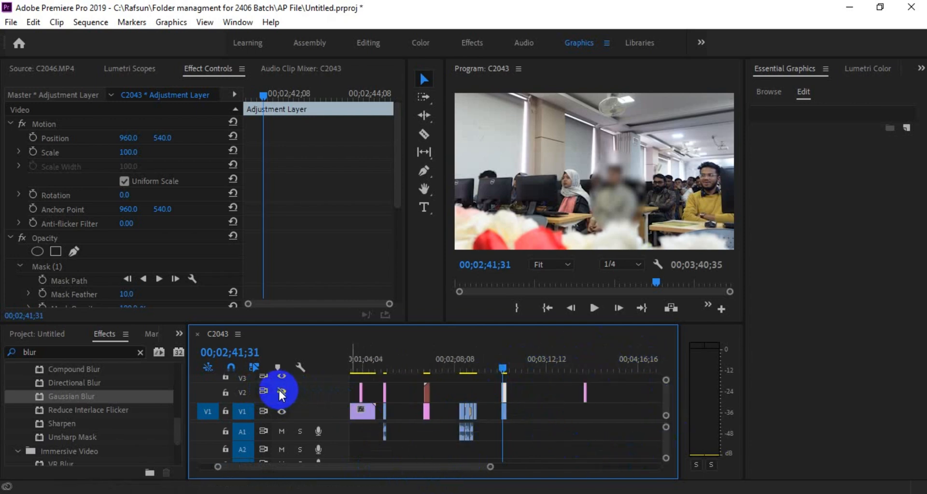
Examine how the adjustment layer's blur covers the clip at 00;02;43;36.
click(428, 399)
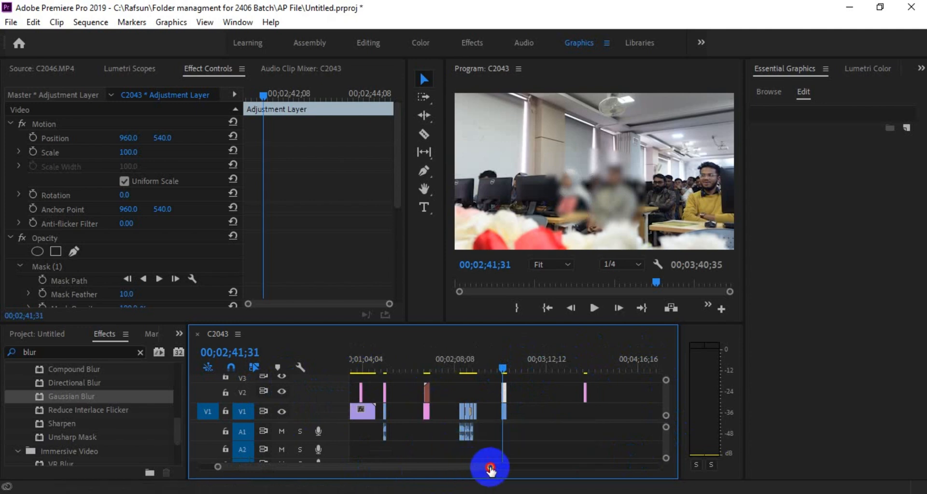
drag(491, 467, 436, 468)
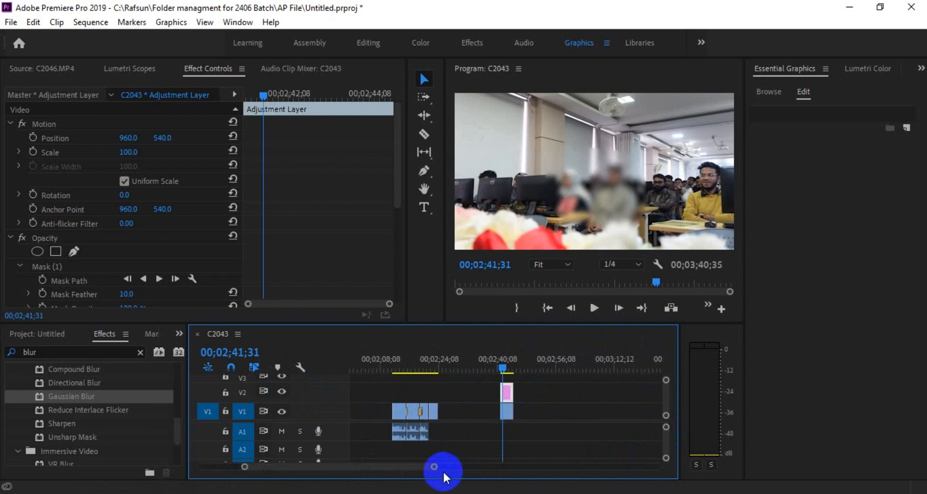
click(524, 389)
drag(436, 467, 423, 468)
click(508, 393)
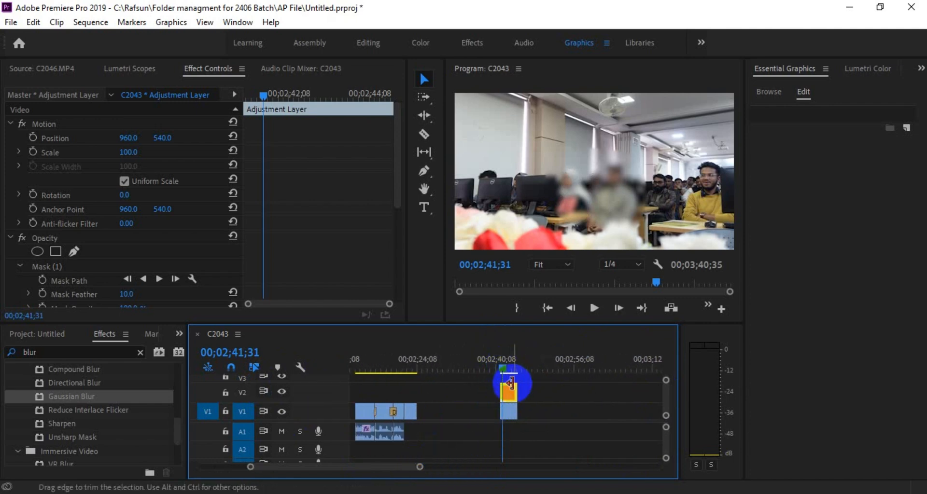
drag(505, 368, 512, 370)
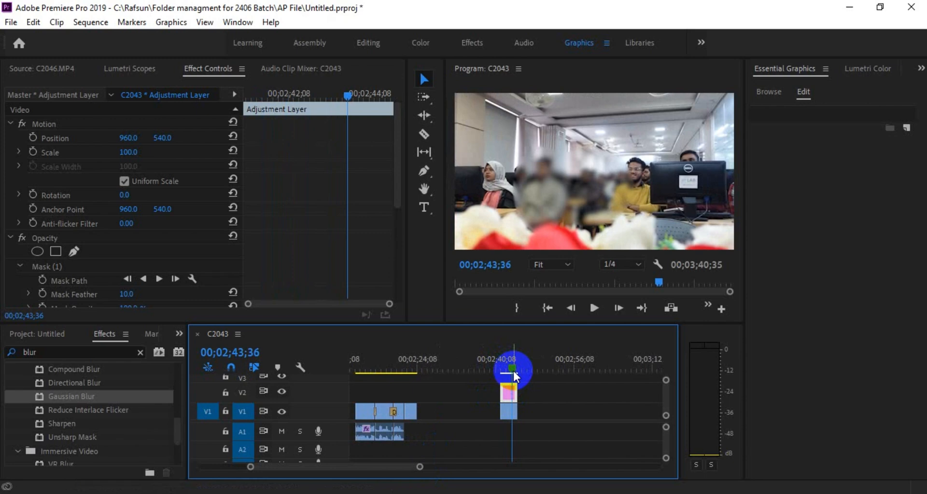
drag(420, 467, 408, 467)
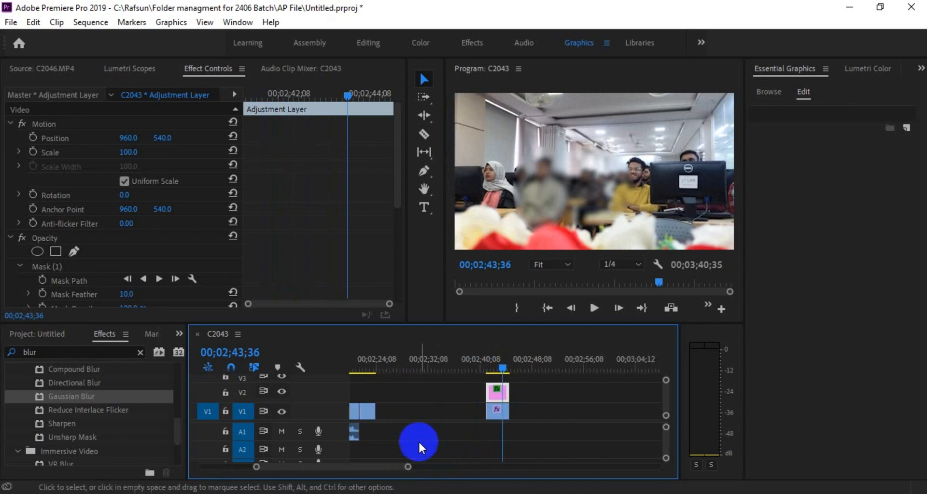
Hide track V2 to view the clip's own masked blur at 00;02;43;11, and show the track again.
click(282, 392)
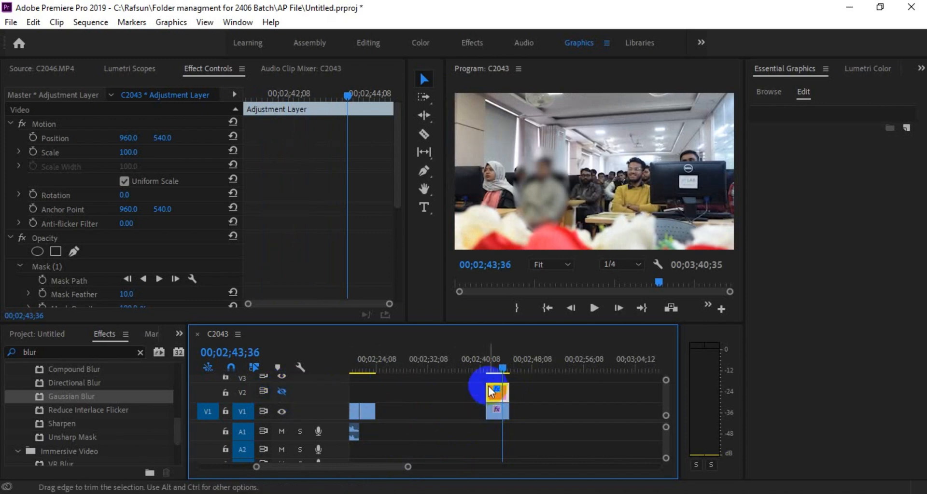
drag(503, 370, 499, 371)
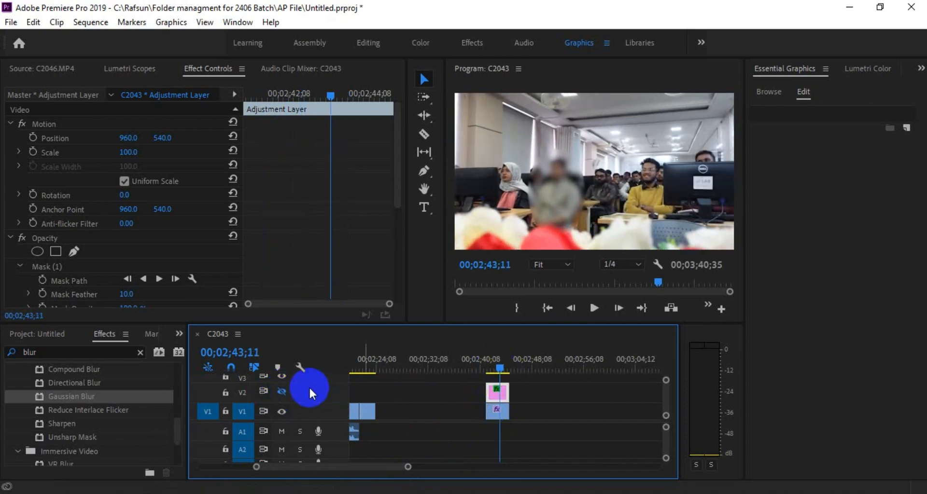
click(282, 391)
Examine the Gaussian Blur effect on C2042.MP4 with its mask settings and Mask Path keyframes at 00;02;42;14.
click(498, 411)
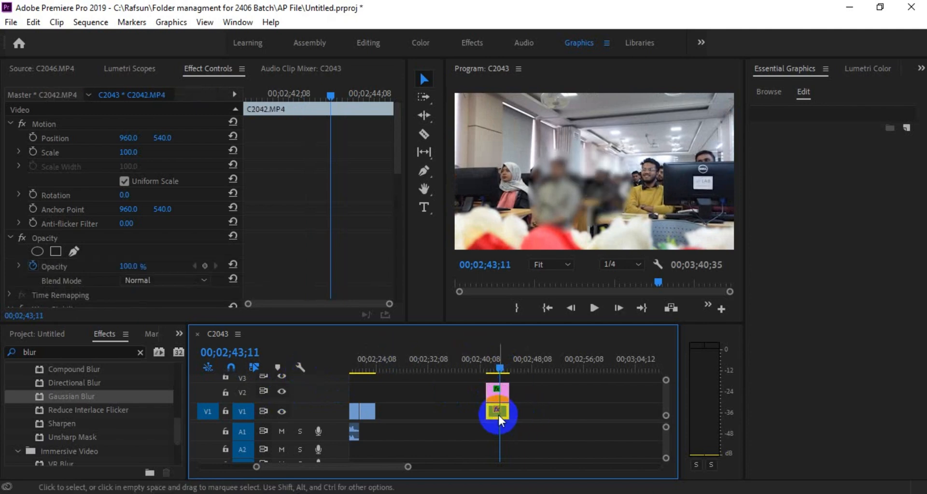
drag(498, 372, 496, 372)
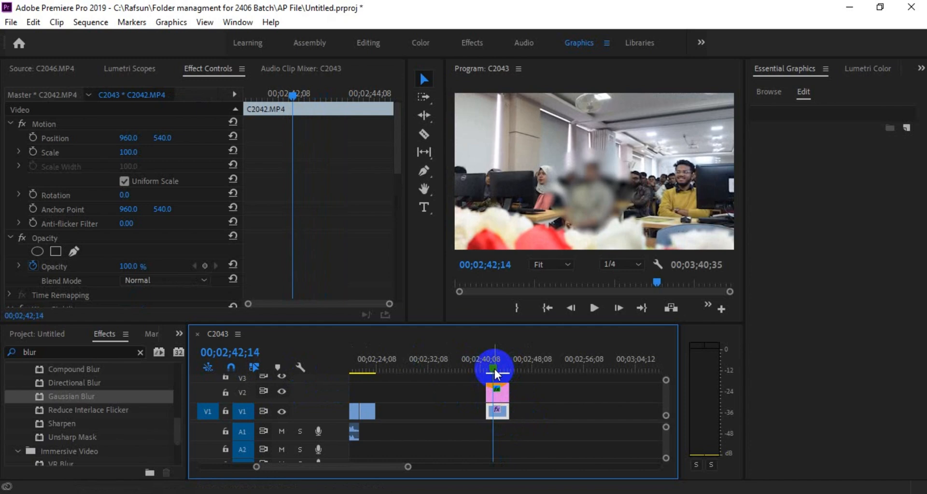
scroll(256, 246, down, 3)
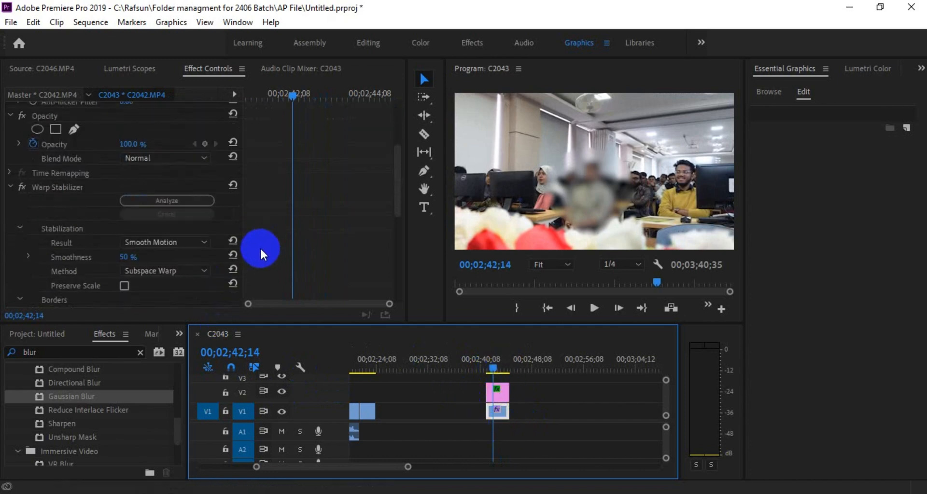
scroll(259, 249, down, 3)
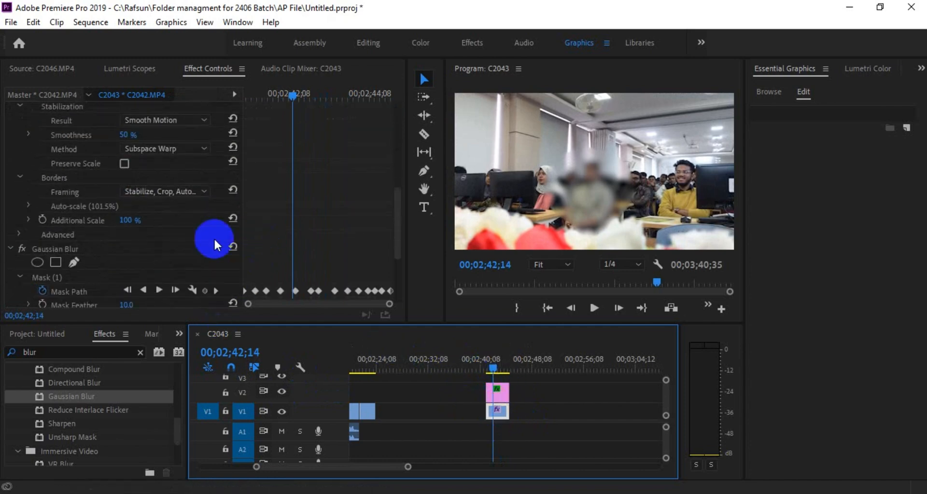
scroll(104, 233, down, 2)
click(21, 181)
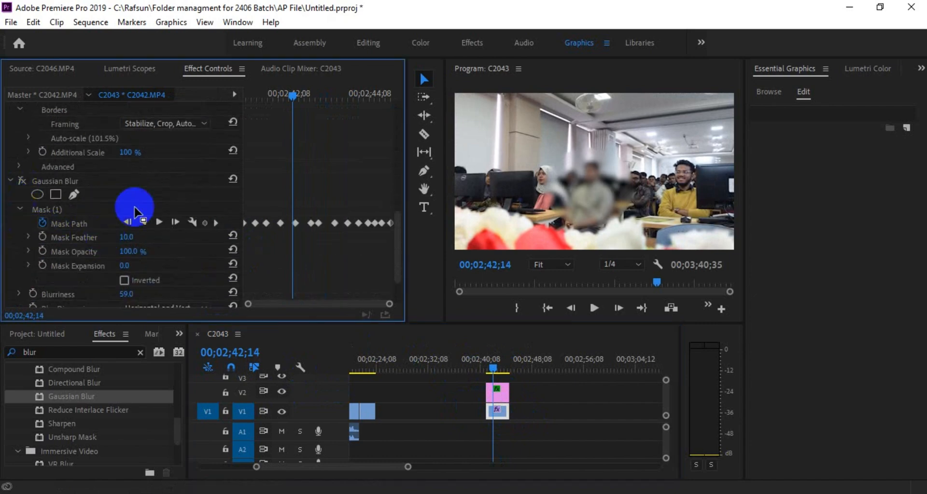
click(500, 413)
scroll(270, 236, down, 2)
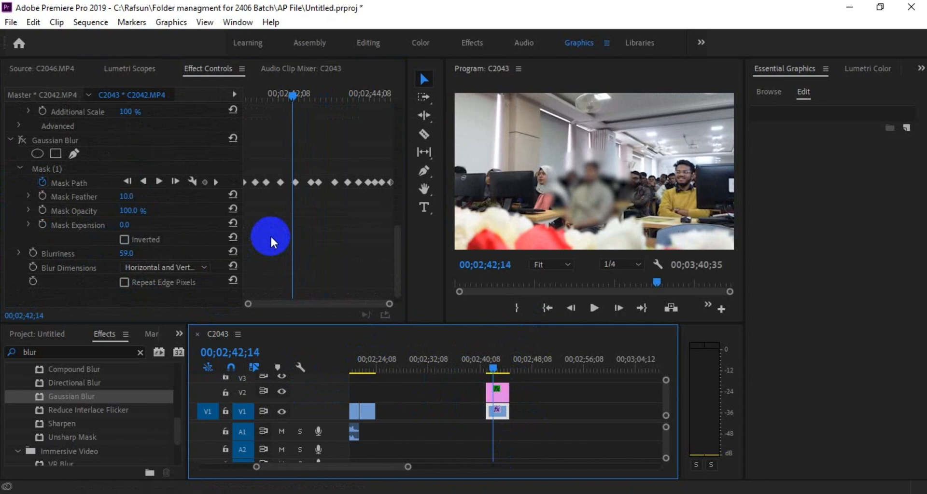
click(21, 140)
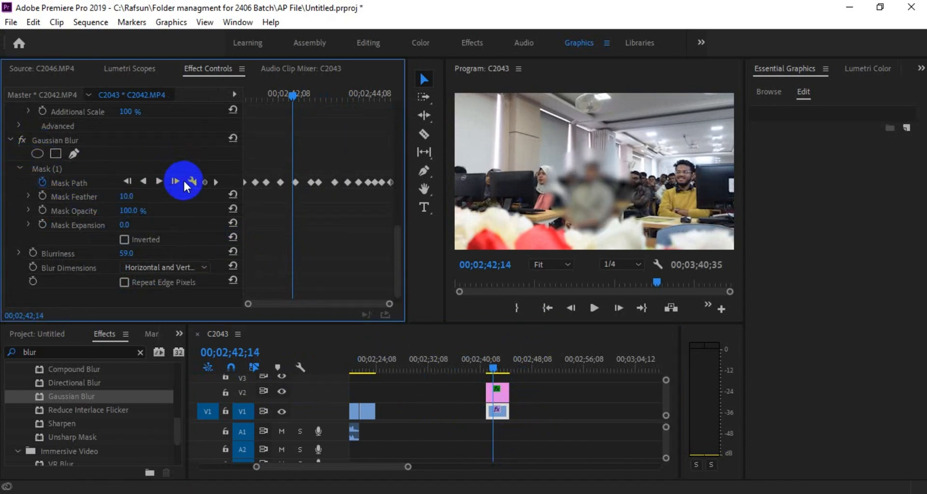
click(51, 141)
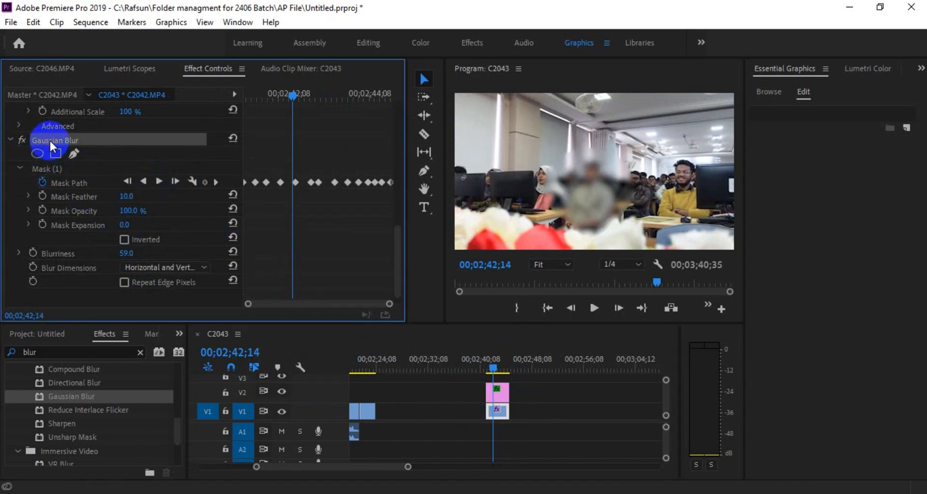
click(500, 413)
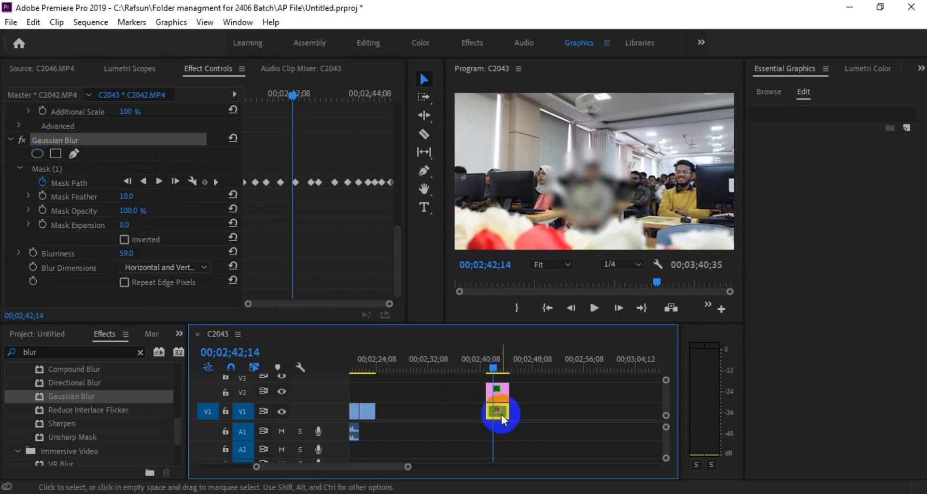
click(66, 142)
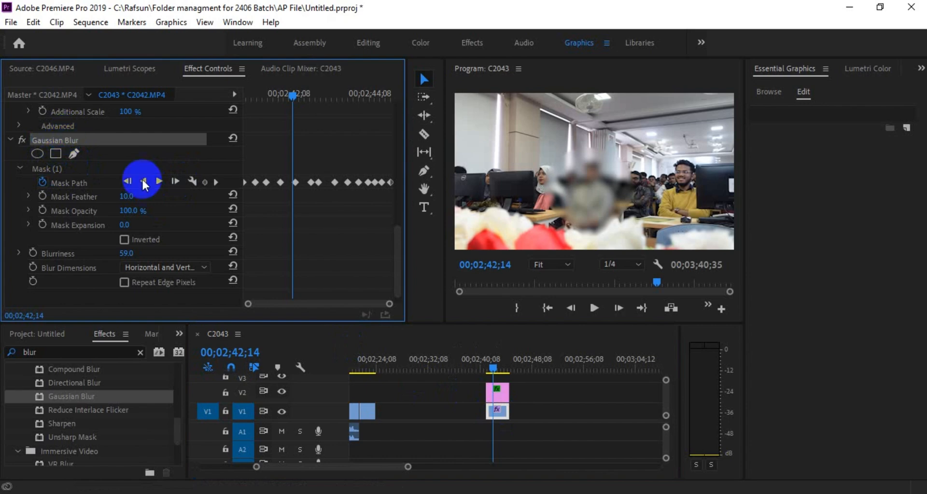
drag(408, 467, 389, 467)
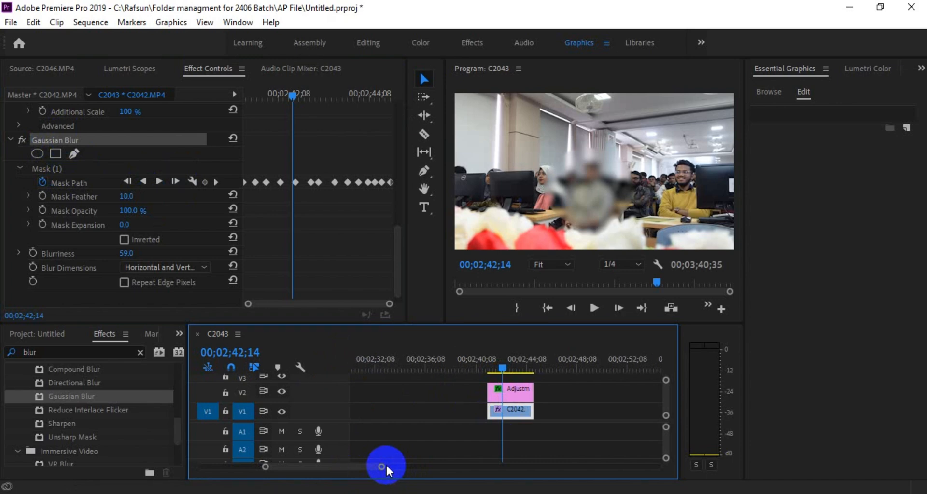
drag(386, 466, 446, 467)
click(497, 386)
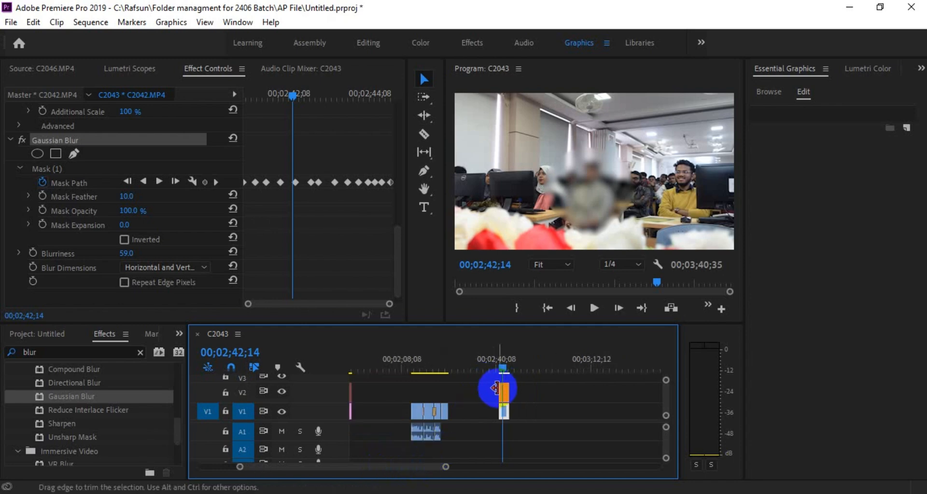
Extend the start of the adjustment layer on V2 well before C2042.MP4 and trim it back to the clip's start.
drag(498, 386, 503, 369)
click(441, 368)
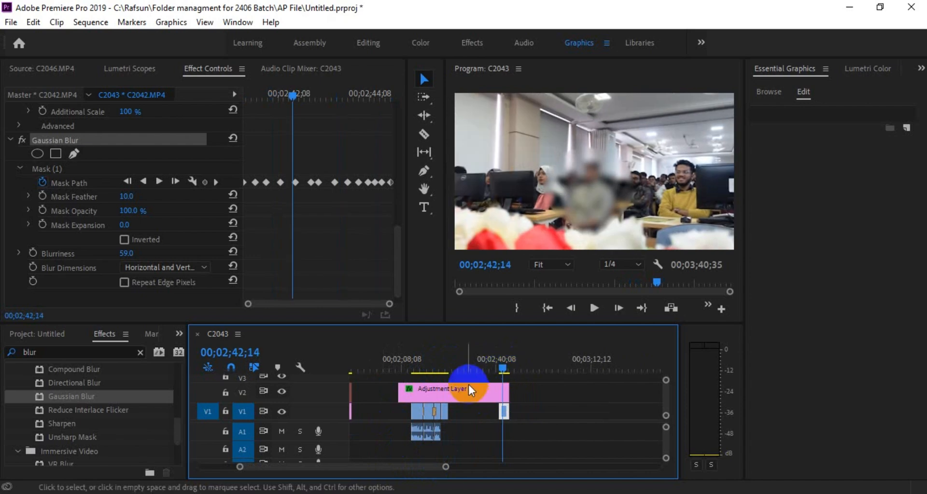
click(393, 395)
drag(393, 395, 503, 367)
drag(446, 467, 387, 476)
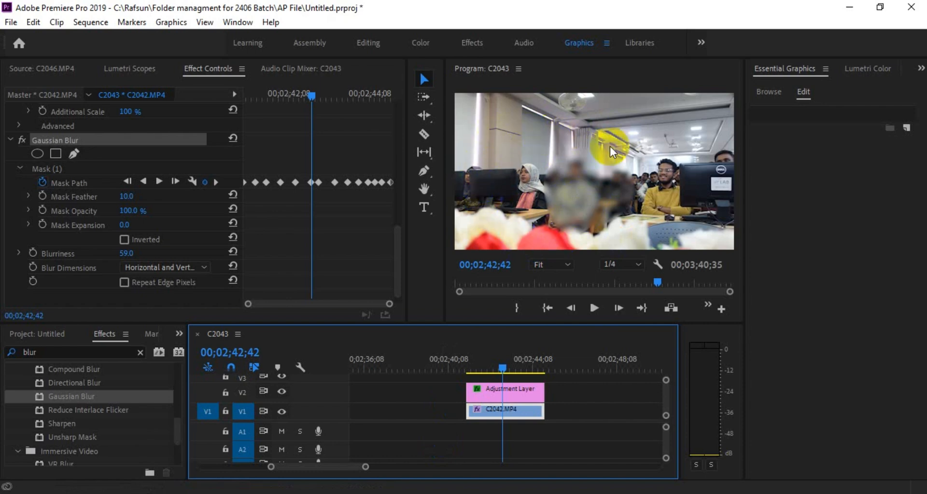
Examine the opacity mask and Gaussian Blur settings of the adjustment layer above C2042.MP4.
click(520, 391)
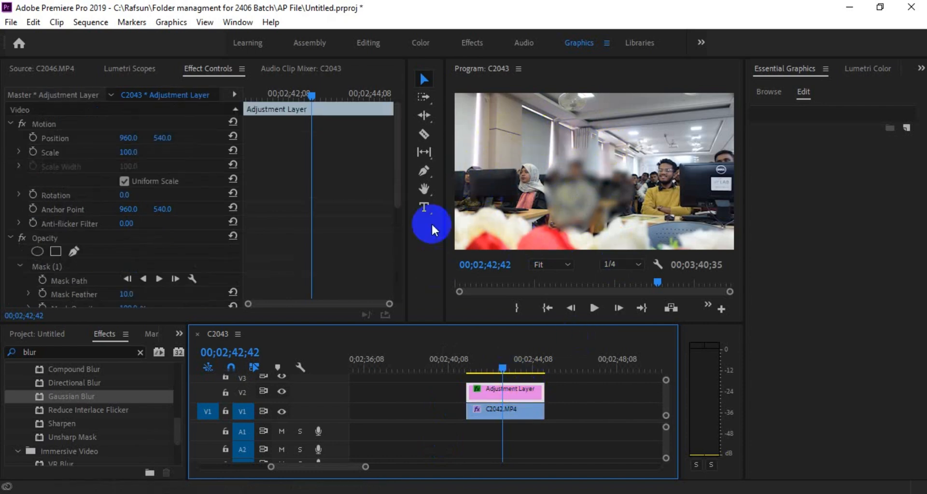
drag(397, 182, 396, 273)
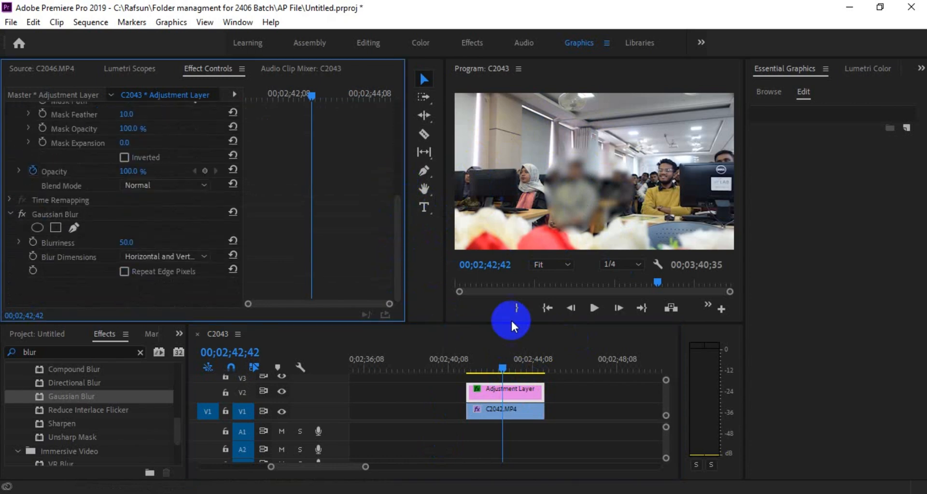
click(520, 390)
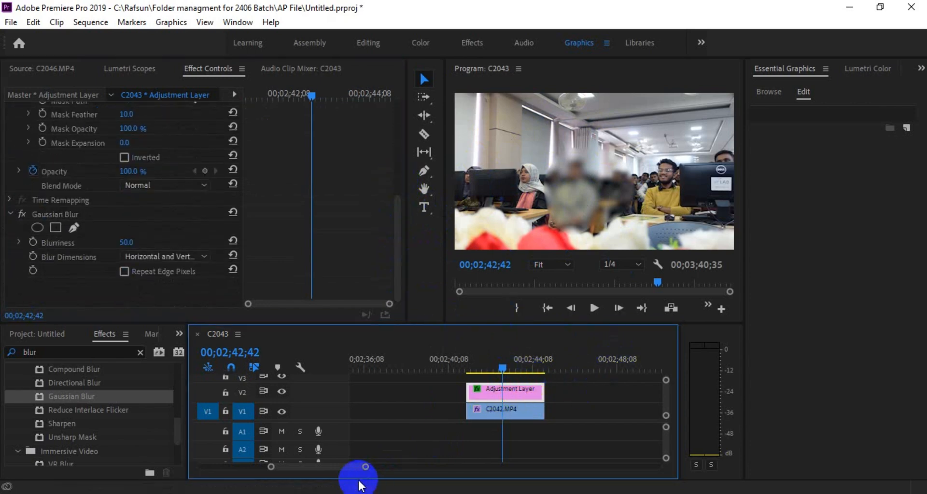
drag(365, 468, 414, 458)
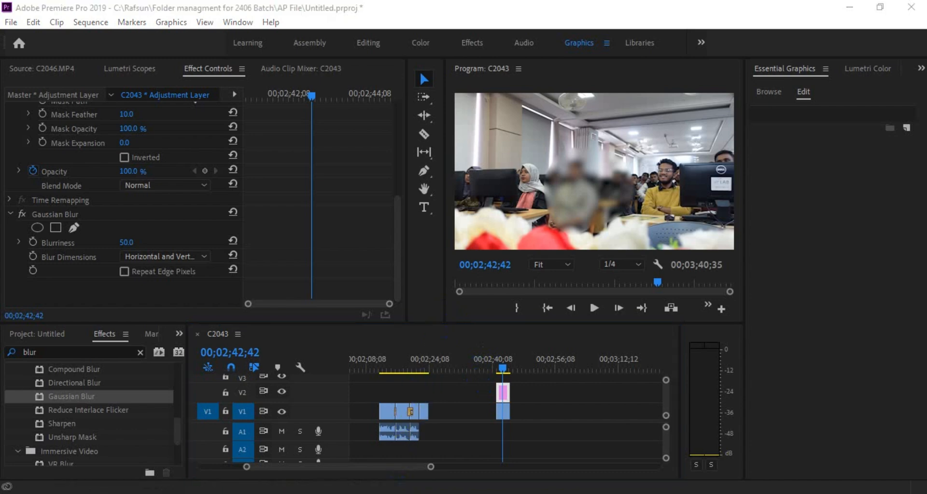
Switch to the browser, check the Class # 3 topics in Video Editing Online Course Outline.pdf, and return to Premiere Pro.
click(270, 460)
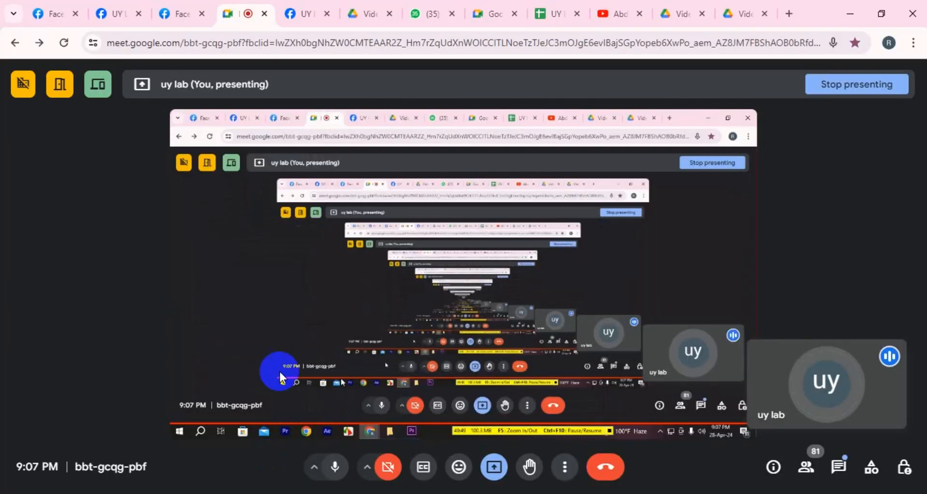
click(353, 15)
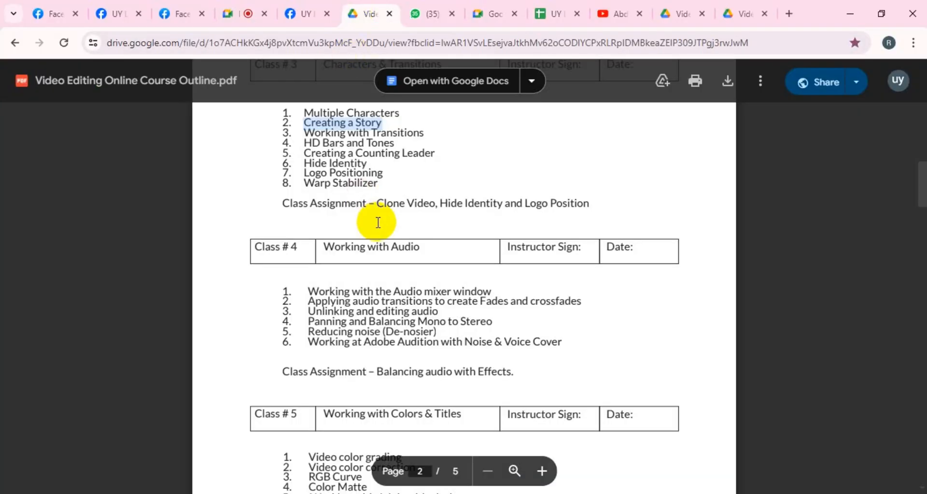
scroll(378, 223, up, 2)
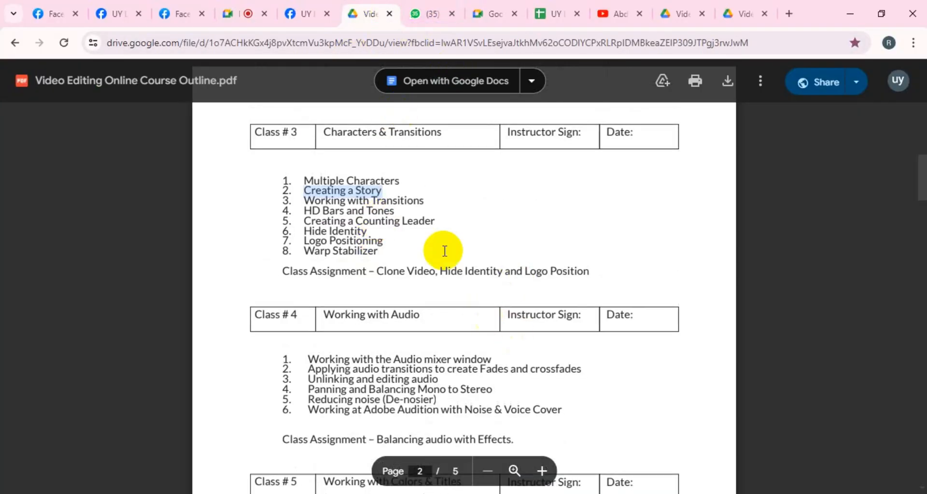
click(435, 18)
click(353, 13)
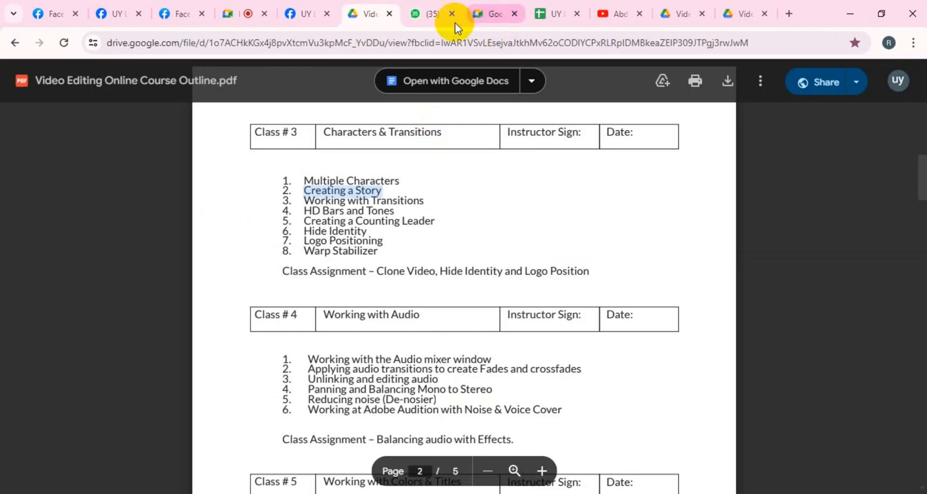
click(236, 12)
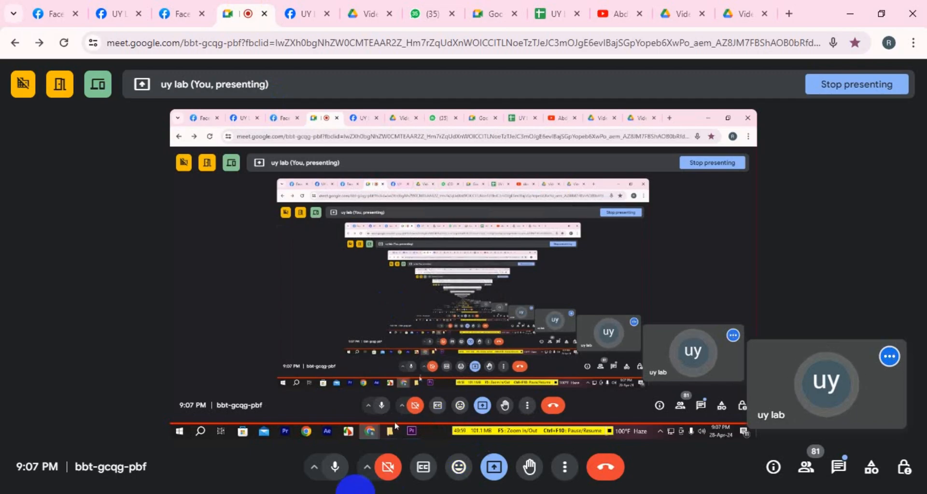
click(382, 493)
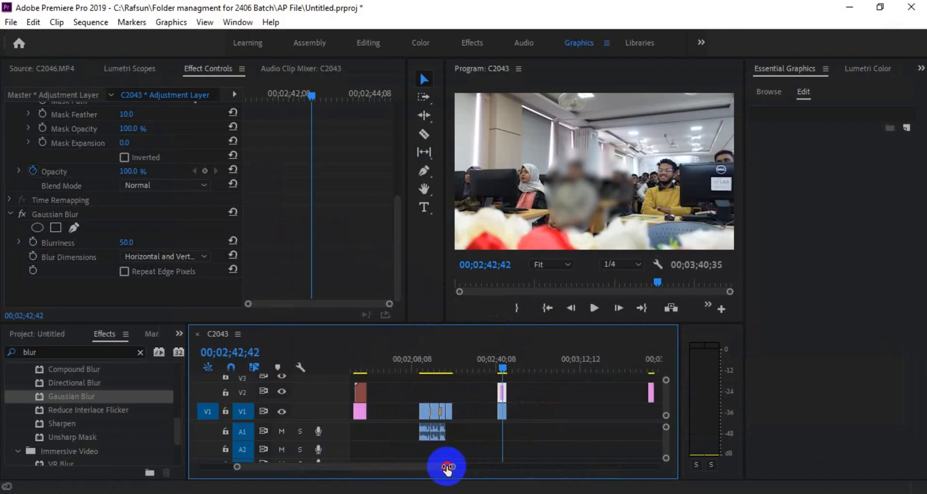
Move the group of V1 and A1 clips at about 00;02;10;38 back to the sequence start and set the playhead to 00;00;00;00.
drag(447, 469, 519, 468)
click(472, 371)
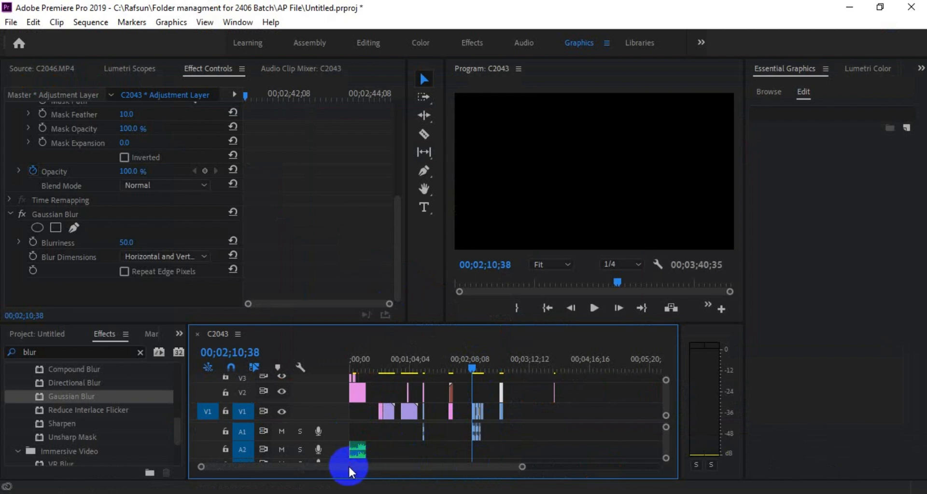
drag(491, 407, 451, 422)
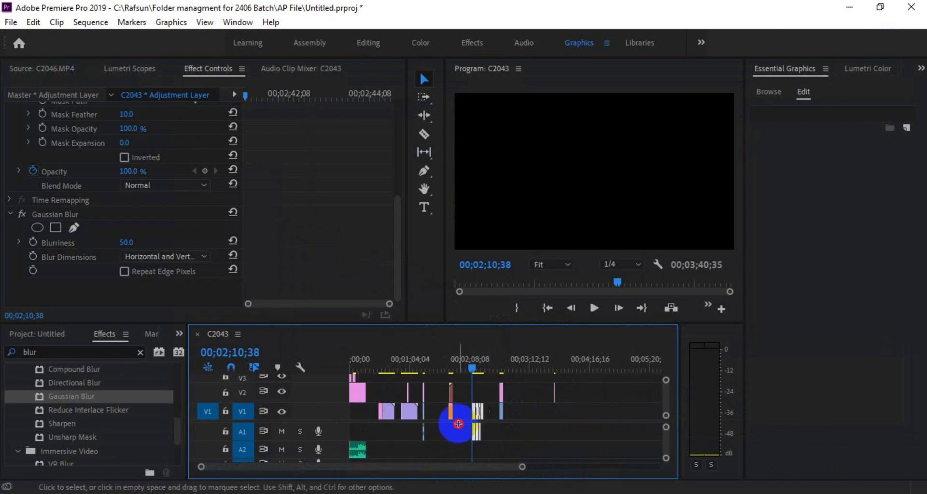
drag(522, 467, 507, 467)
drag(475, 466, 413, 465)
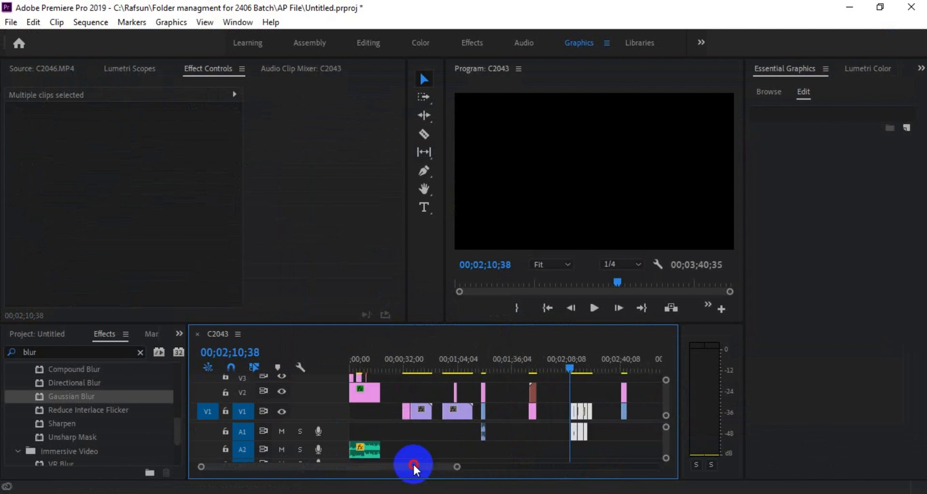
drag(573, 413, 361, 407)
drag(361, 363, 341, 387)
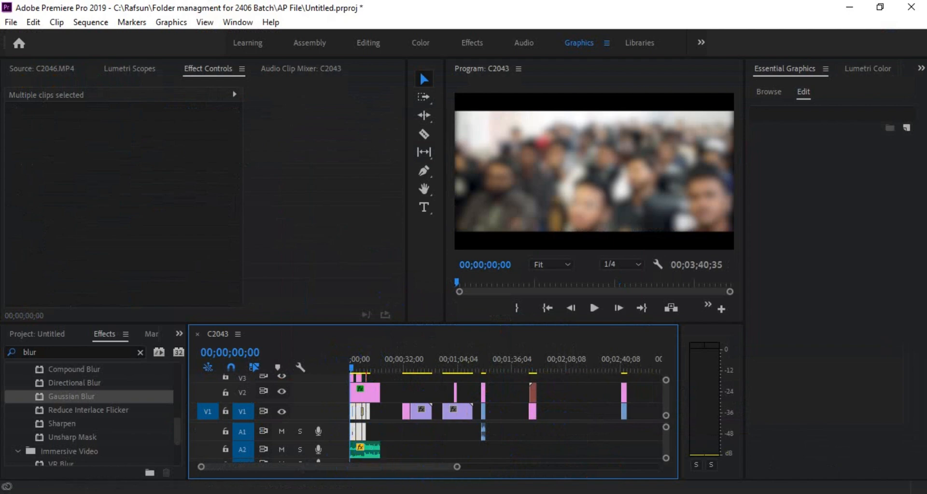
Check the Google Meet call in the browser and return to Premiere Pro.
mouse_move(316, 492)
click(315, 493)
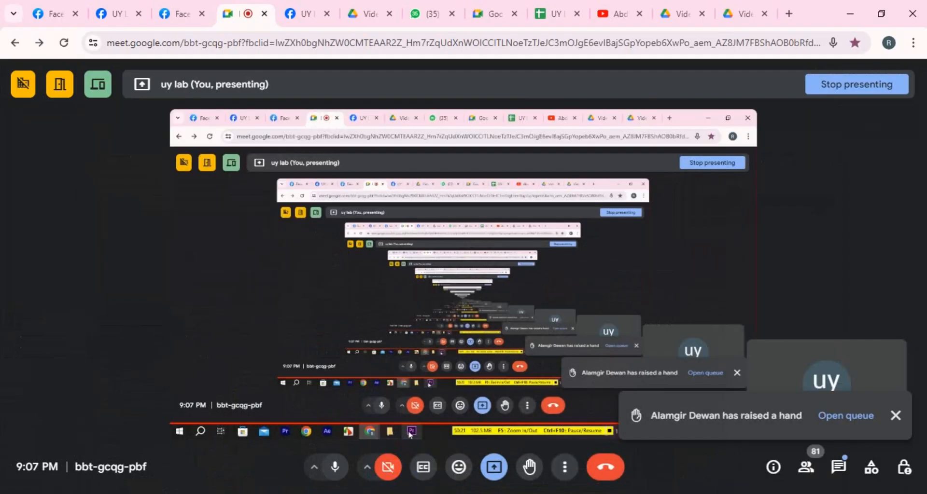
click(384, 492)
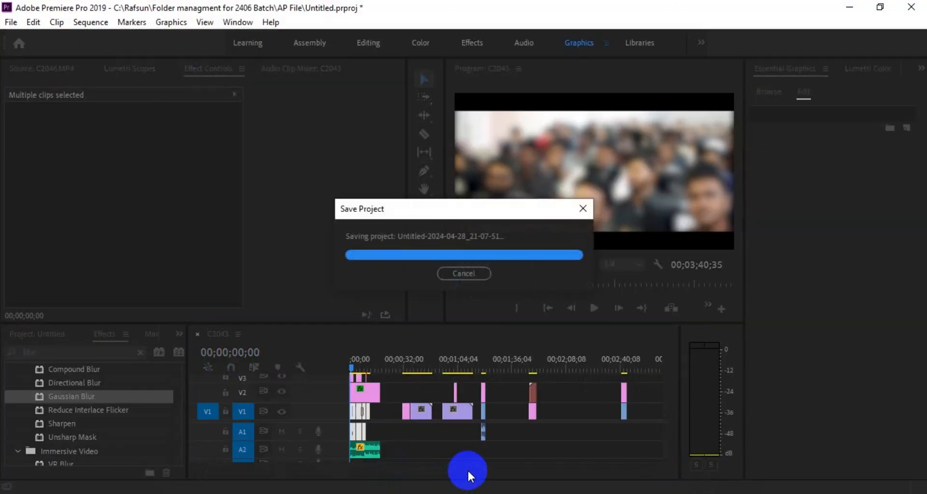
Extend the end of the adjustment layer above C2042.MP4 well past the end of the clip.
mouse_move(455, 466)
mouse_down()
mouse_move(525, 467)
mouse_move(442, 476)
mouse_up()
click(499, 367)
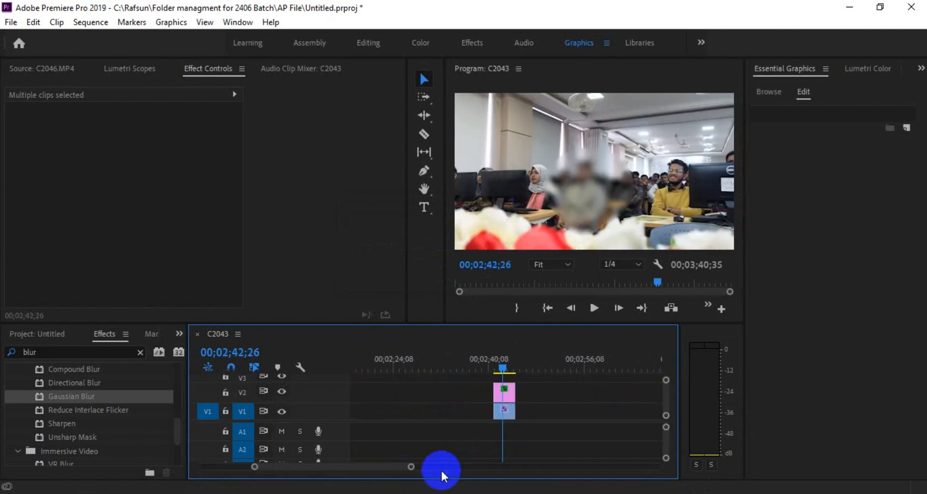
drag(515, 391, 632, 390)
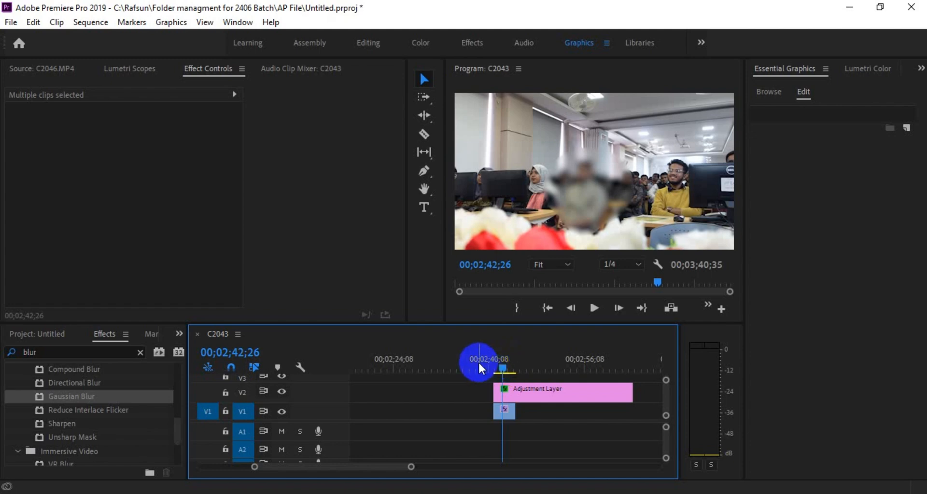
drag(408, 468, 447, 471)
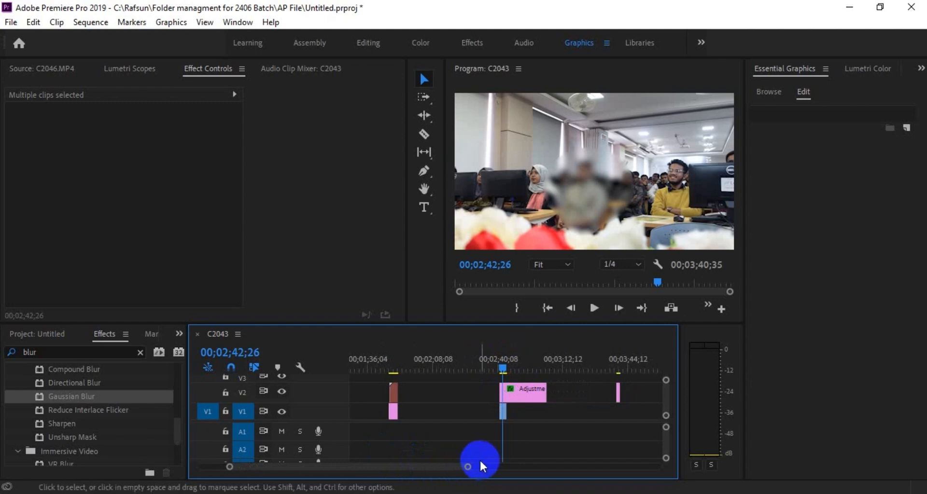
drag(494, 428, 508, 400)
drag(466, 467, 516, 465)
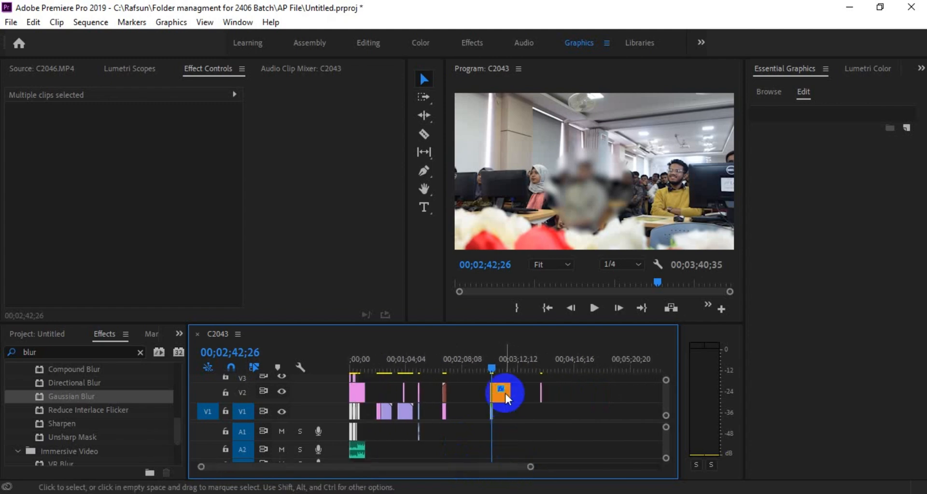
Select the adjustment layer at the start of V2 and preview the clips beneath it up to 00;00;11;20.
drag(505, 393, 350, 400)
click(361, 354)
click(360, 396)
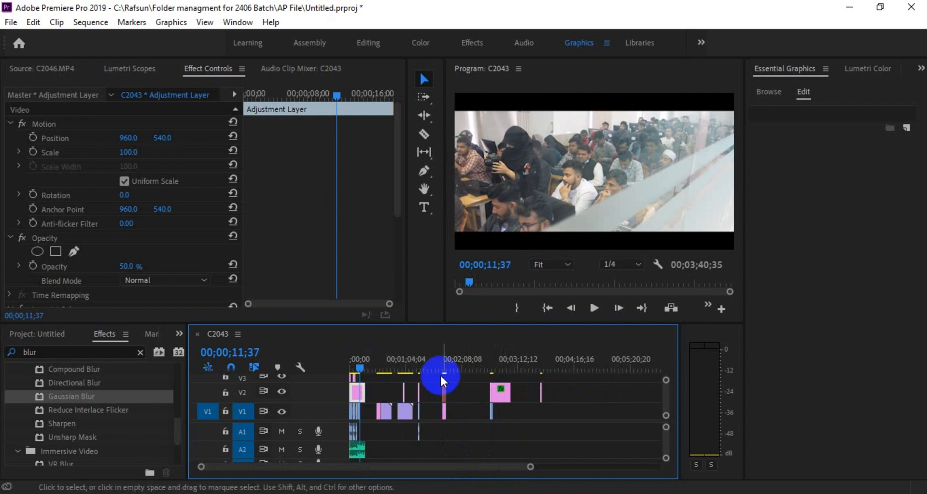
drag(532, 467, 435, 476)
click(418, 368)
drag(419, 367, 434, 390)
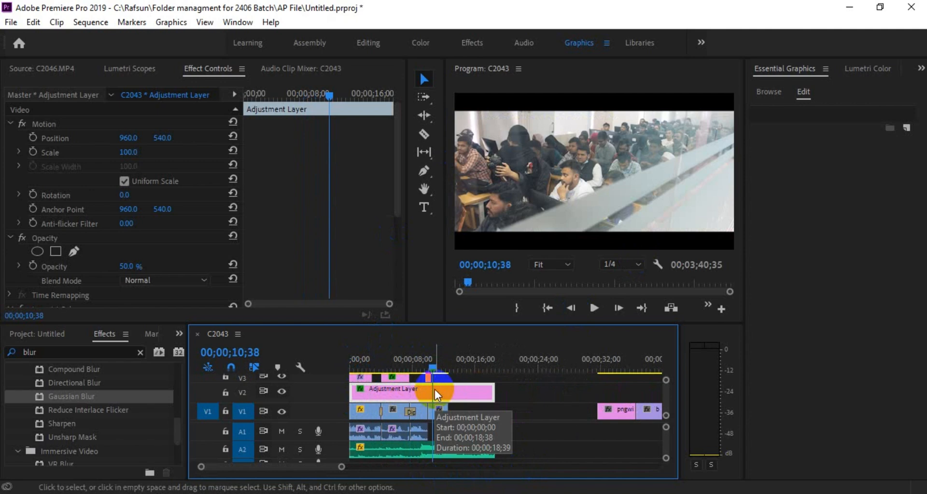
mouse_move(433, 363)
mouse_down()
mouse_move(459, 363)
mouse_move(441, 360)
mouse_up()
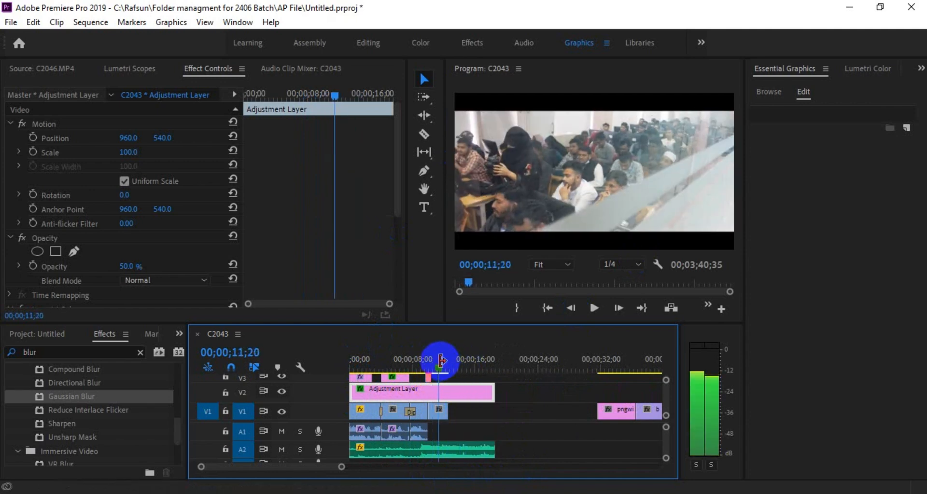
Select C2045.MP4 on V1 and search the effects for "tint".
click(440, 412)
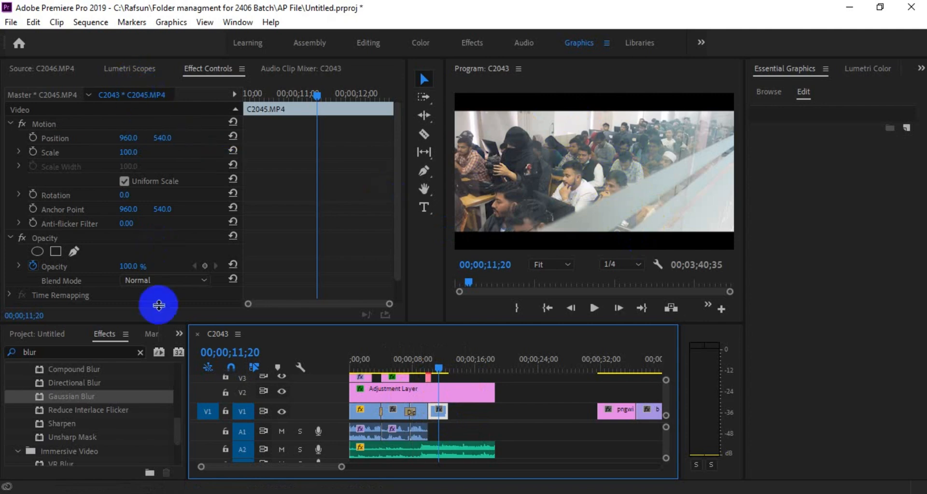
click(140, 353)
text(ti)
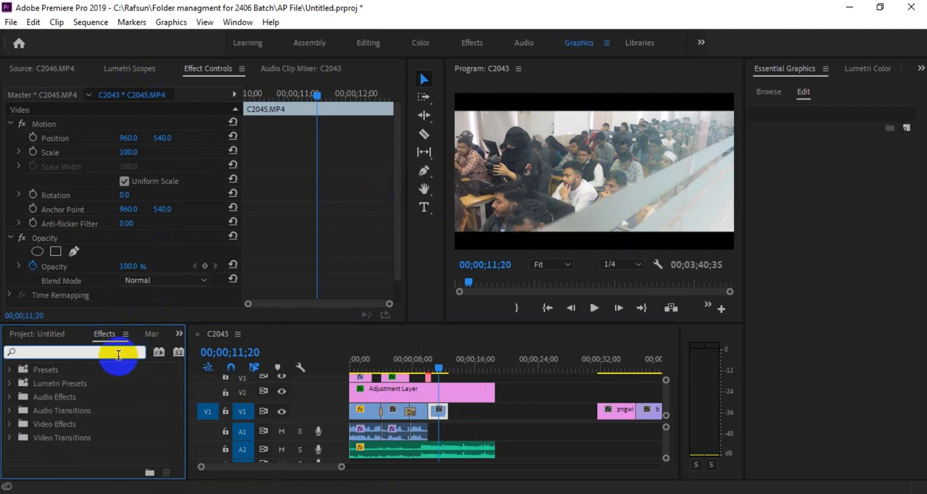
text(nt)
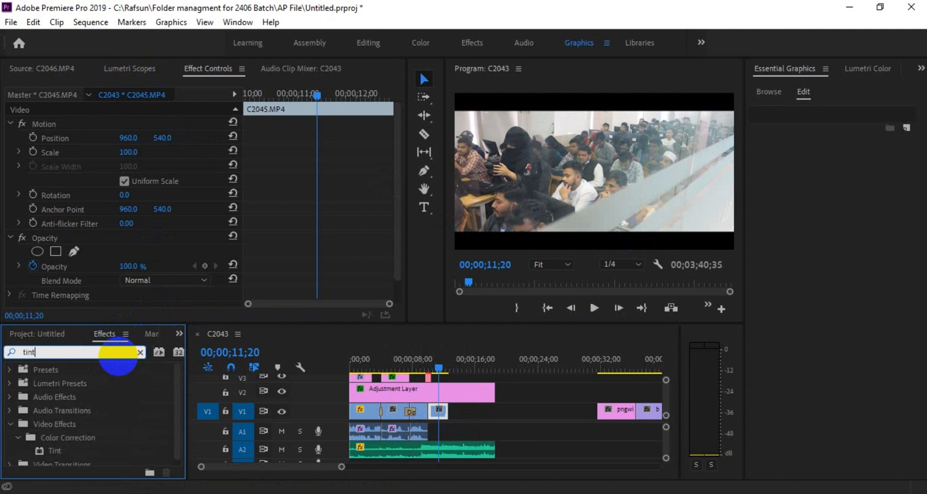
Try the Tint effect on C2045.MP4 alone and undo it.
drag(60, 450, 442, 416)
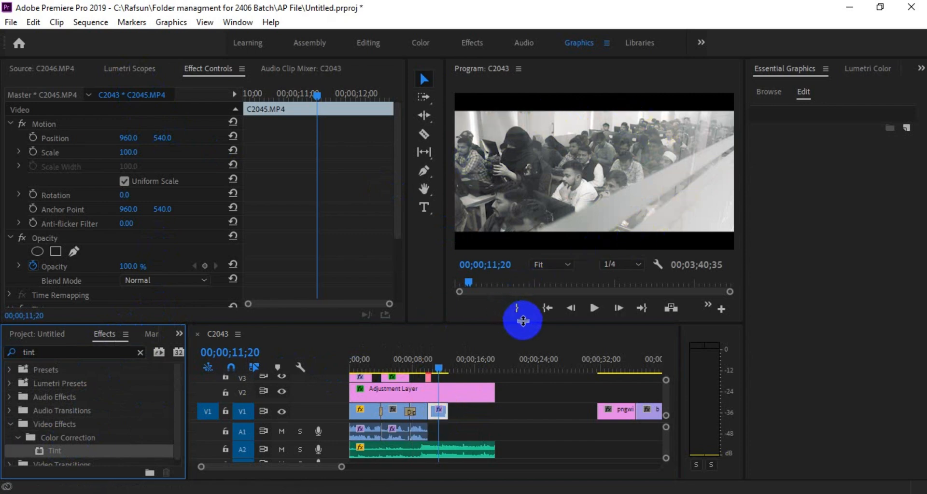
drag(526, 324, 522, 340)
click(434, 409)
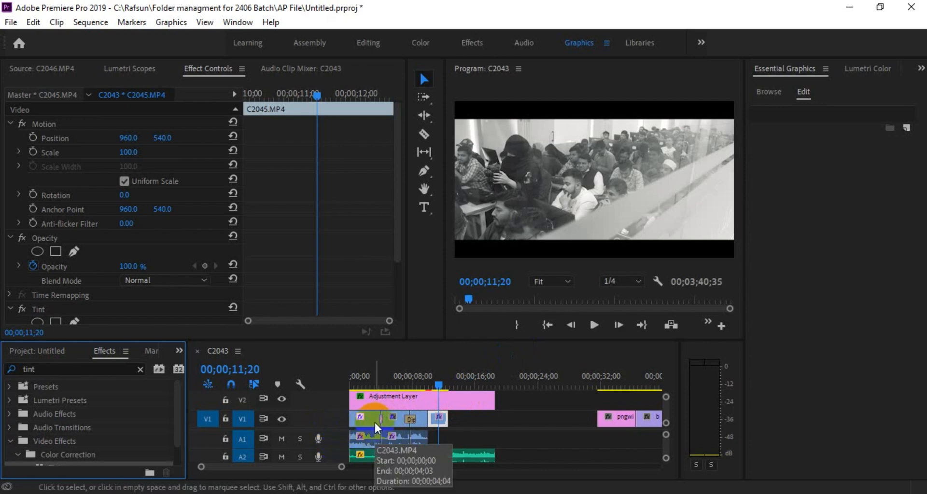
key(ctrl+z)
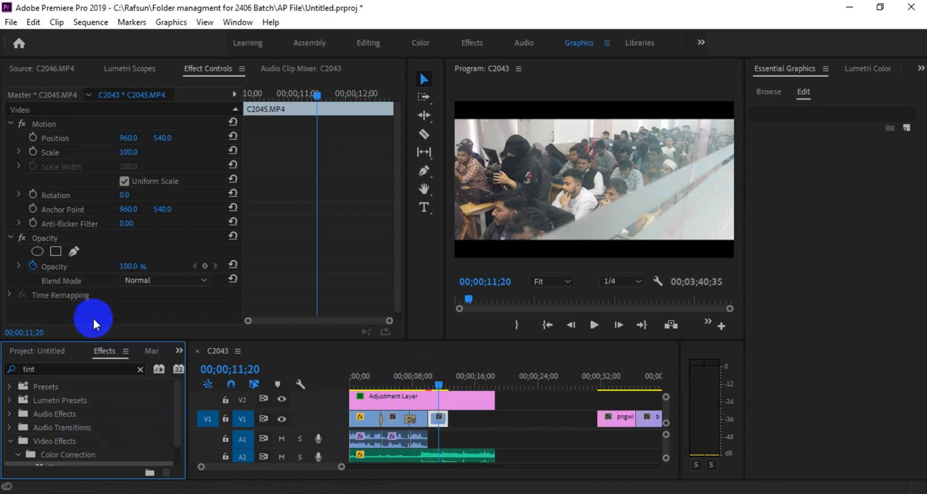
Apply the Tint effect to the adjustment layer at the start of V2.
scroll(91, 413, down, 1)
click(70, 444)
drag(70, 445, 443, 391)
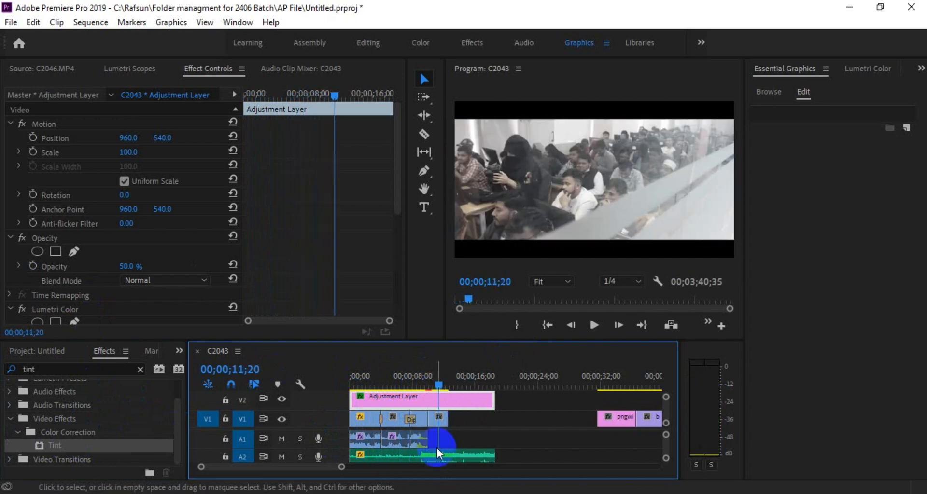
Return the playhead to 00;00;00;00 and view the opening clips covered by the tinted adjustment layer.
drag(342, 467, 430, 460)
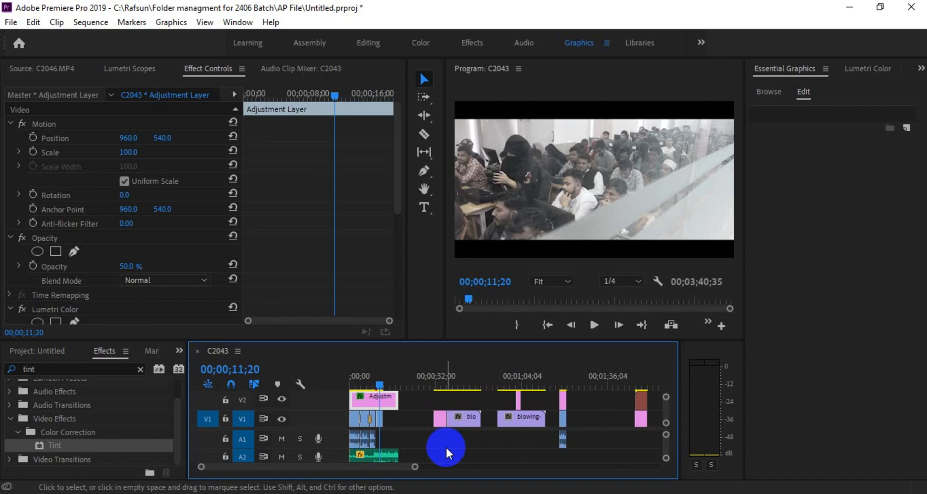
drag(415, 467, 491, 462)
drag(364, 378, 351, 377)
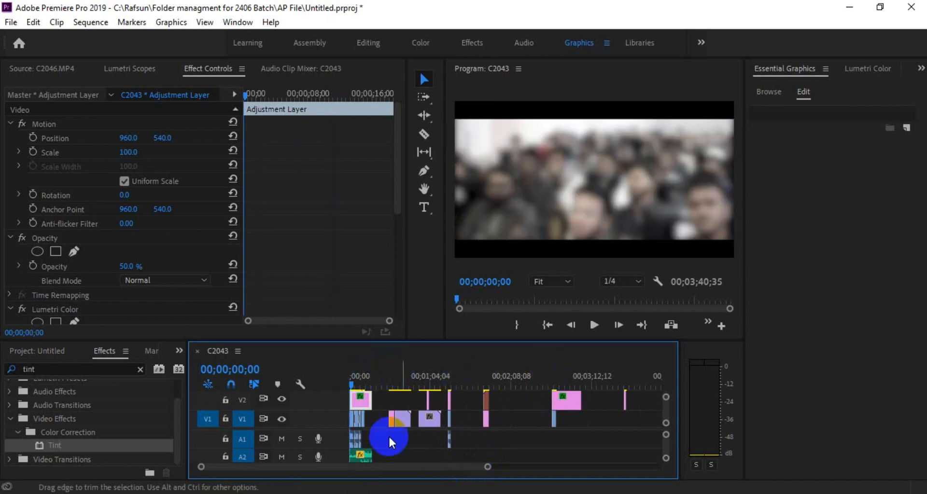
drag(487, 470, 425, 463)
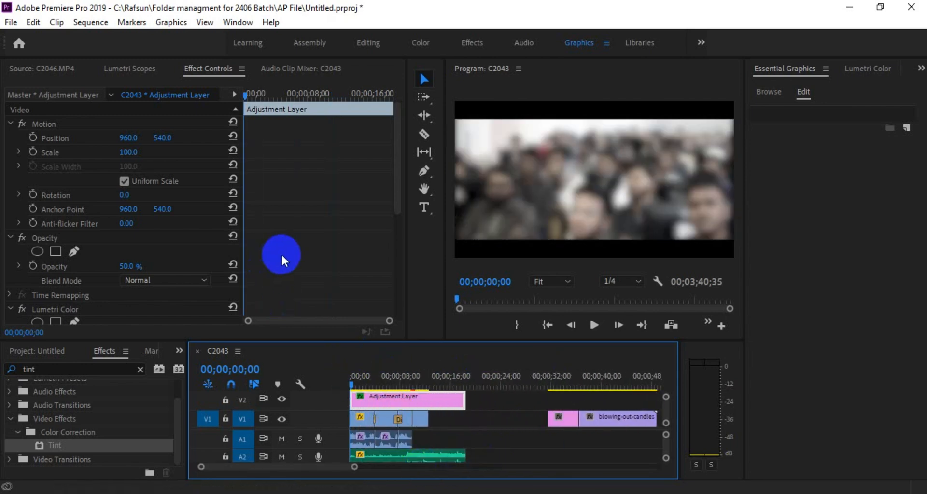
Remove the Tint effect from the selected adjustment layer on V2.
scroll(287, 254, down, 5)
scroll(288, 255, down, 6)
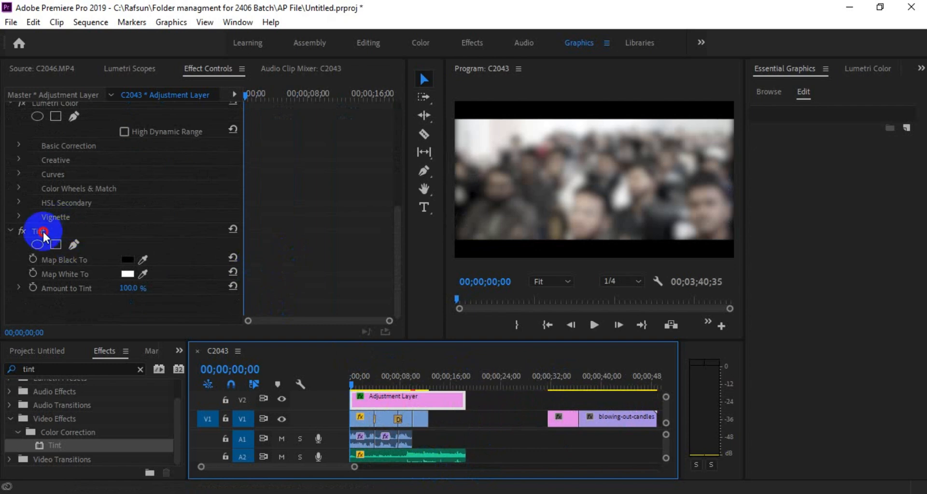
click(41, 231)
key(Delete)
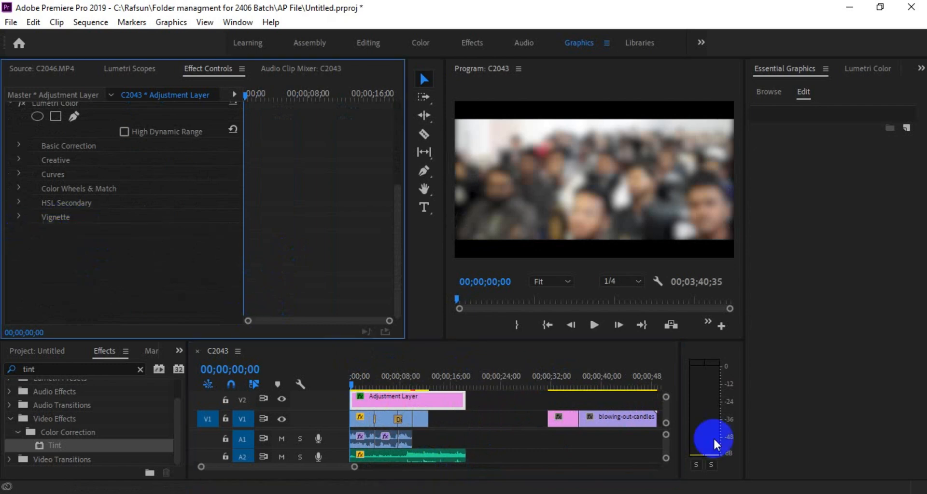
Remove the Crop effect from the adjustment layer on V5.
scroll(666, 407, up, 3)
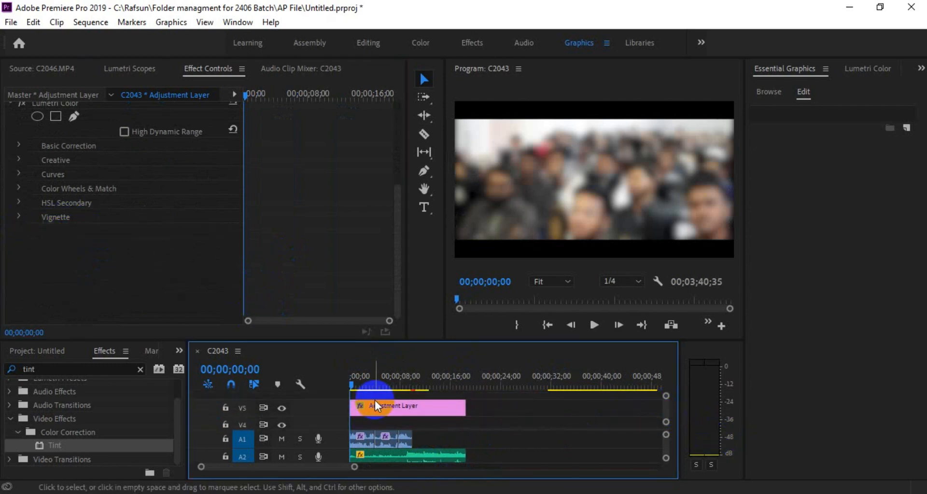
click(374, 403)
click(379, 382)
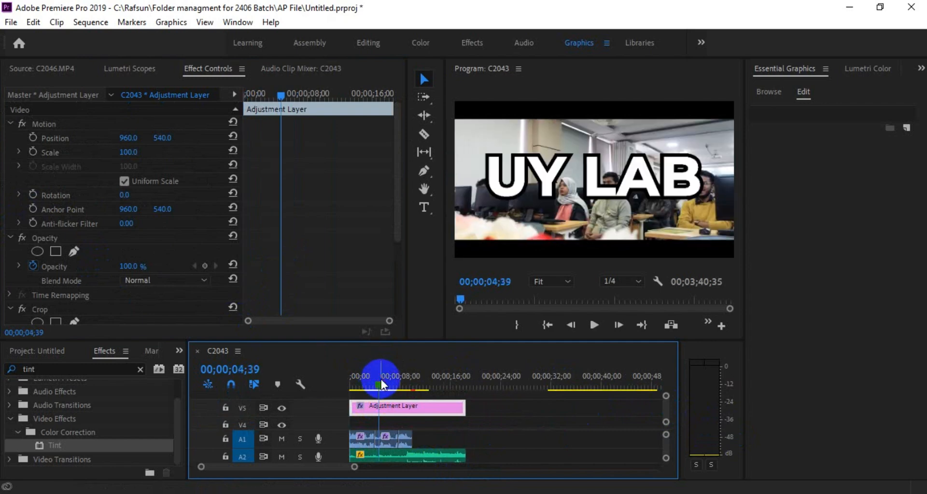
click(386, 408)
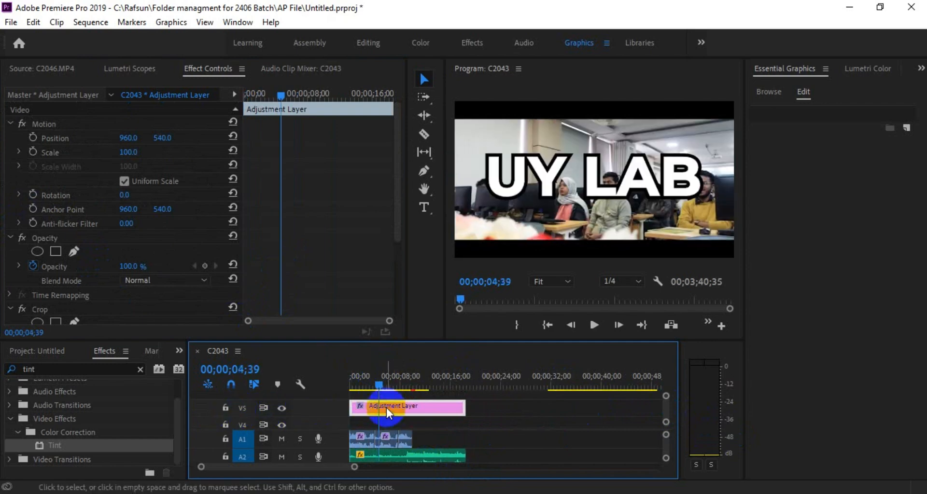
scroll(332, 279, down, 5)
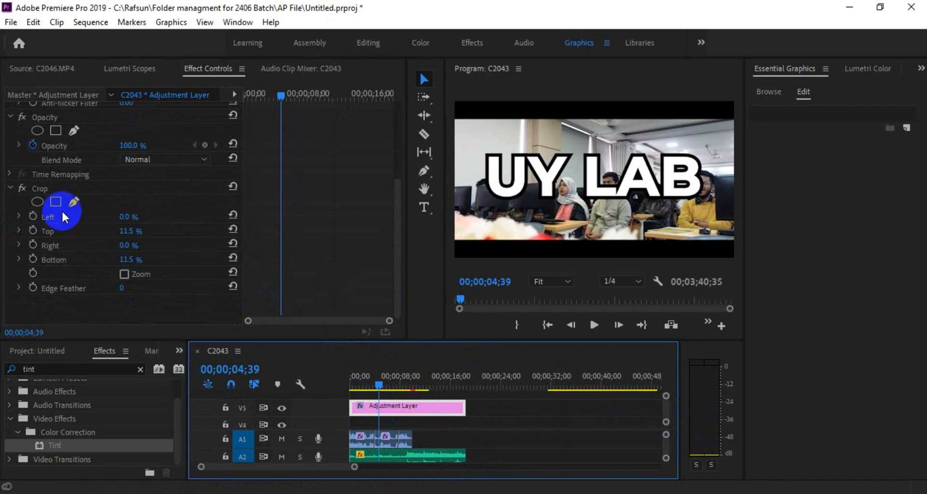
click(55, 189)
key(Delete)
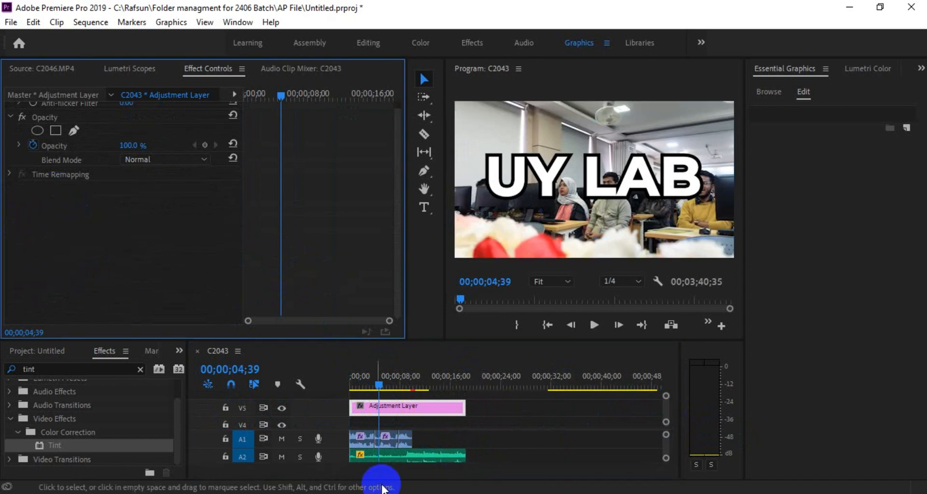
Play the sequence from 00;00;00;00 to check the opening clips without the crop bars.
drag(354, 467, 398, 467)
click(344, 382)
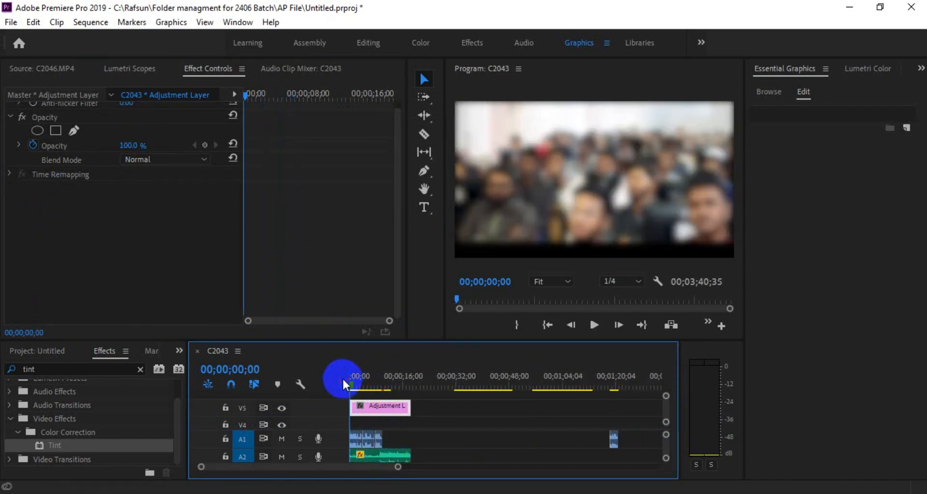
key(space)
click(368, 407)
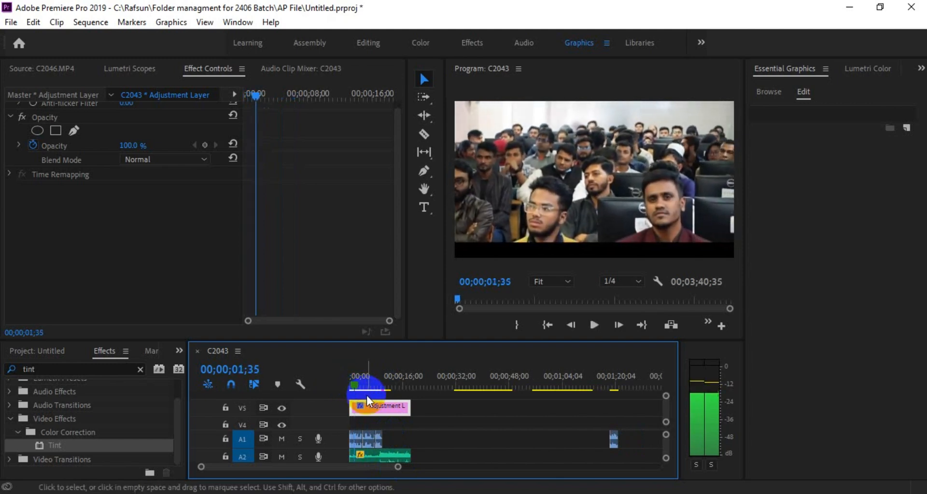
click(360, 384)
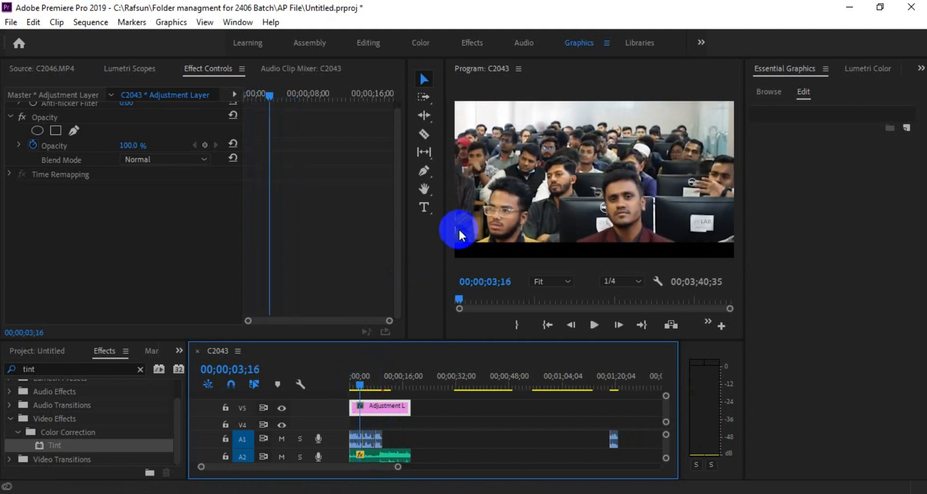
key(space)
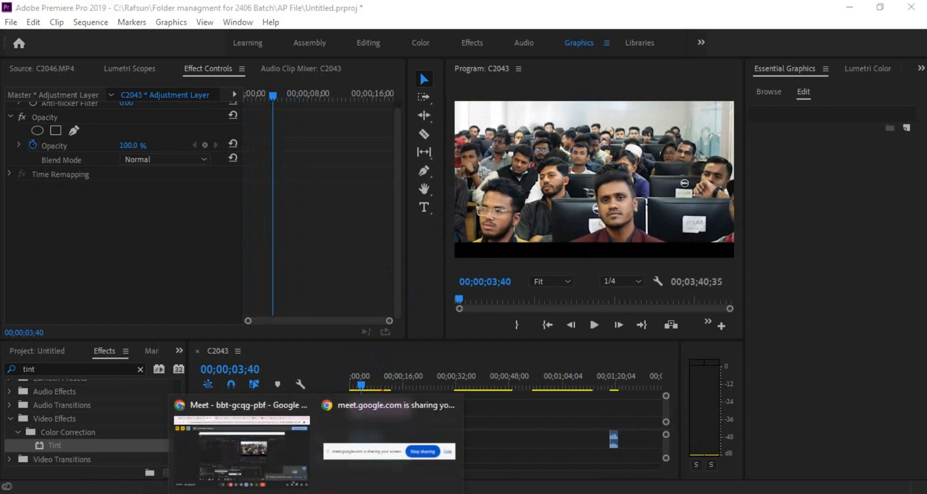
Switch to Chrome, search Google for "youtube" in a new tab and open the YouTube home page.
click(290, 471)
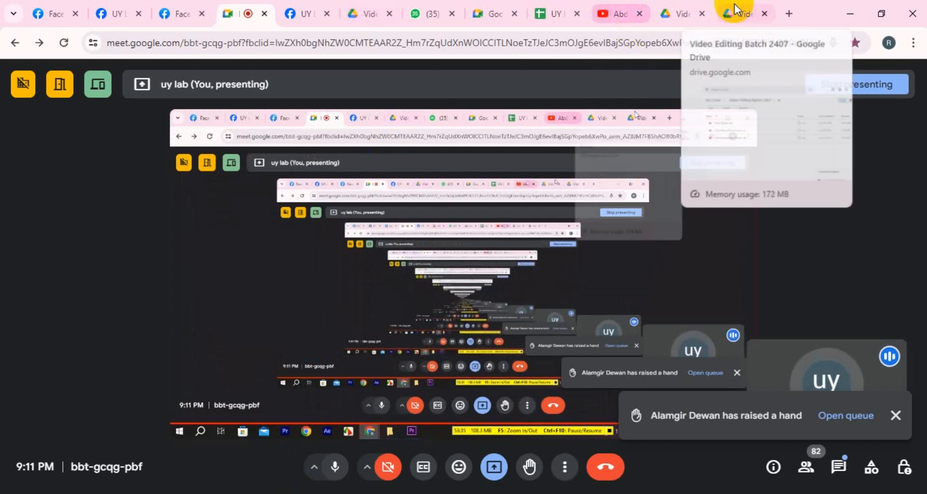
click(790, 14)
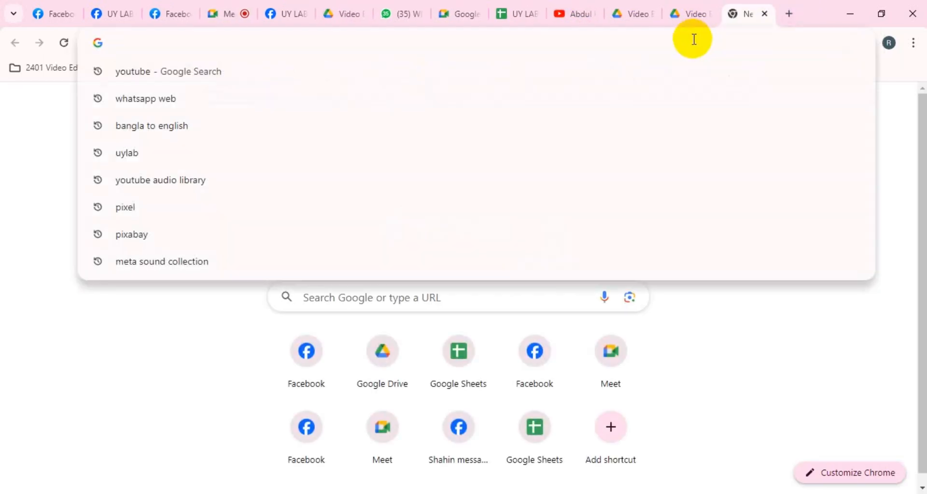
text(youtube)
key(Return)
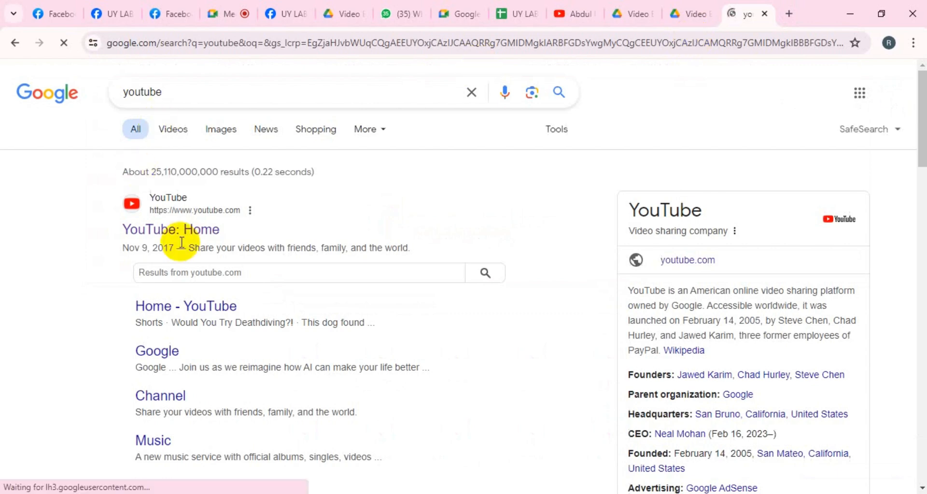
click(173, 232)
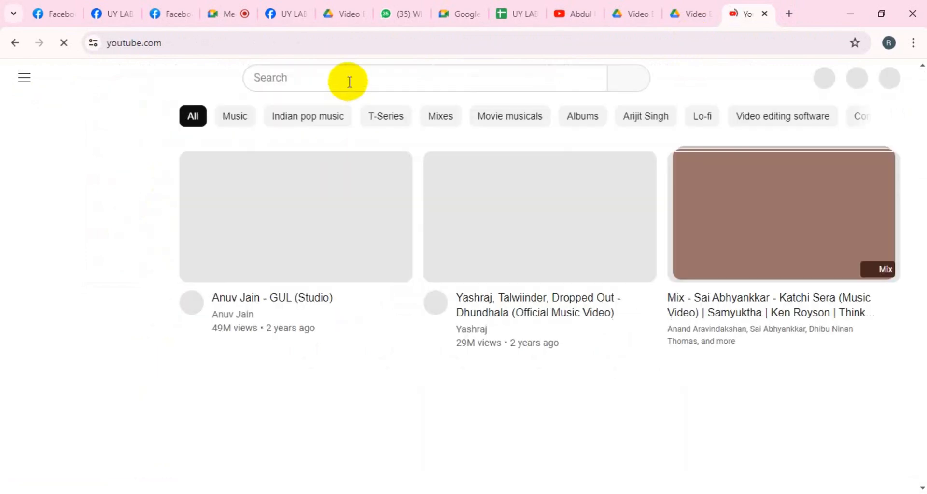
Search YouTube for "Bangladesh Cinematic Video" and look through the results for footage with cinematic bars.
click(350, 81)
text(Ban)
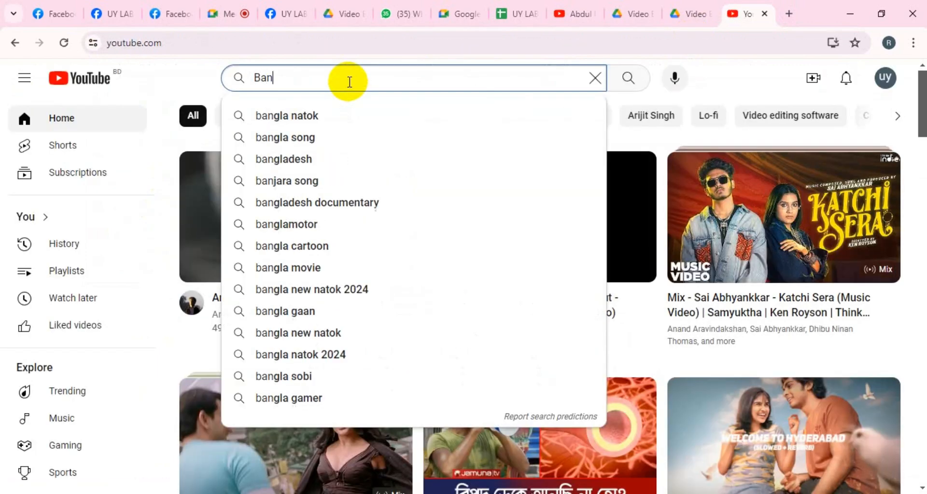
text(gladesh Cinema)
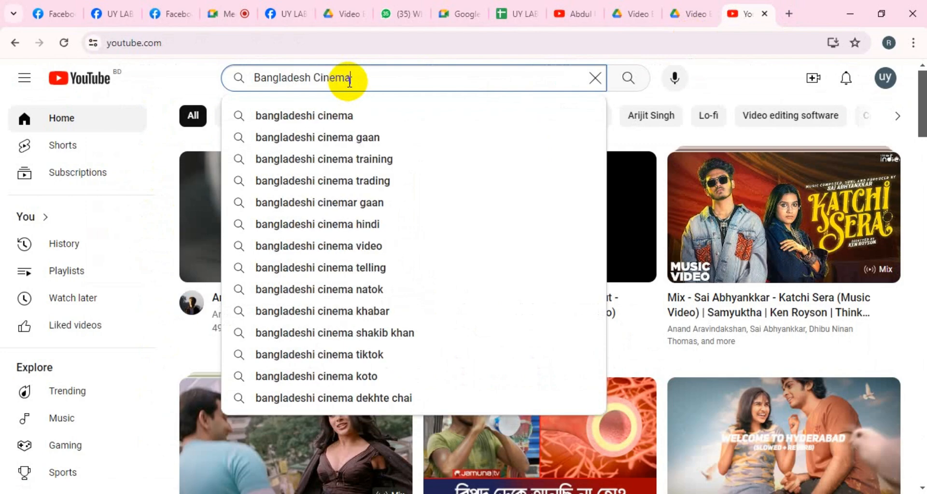
text(tic Viedeo)
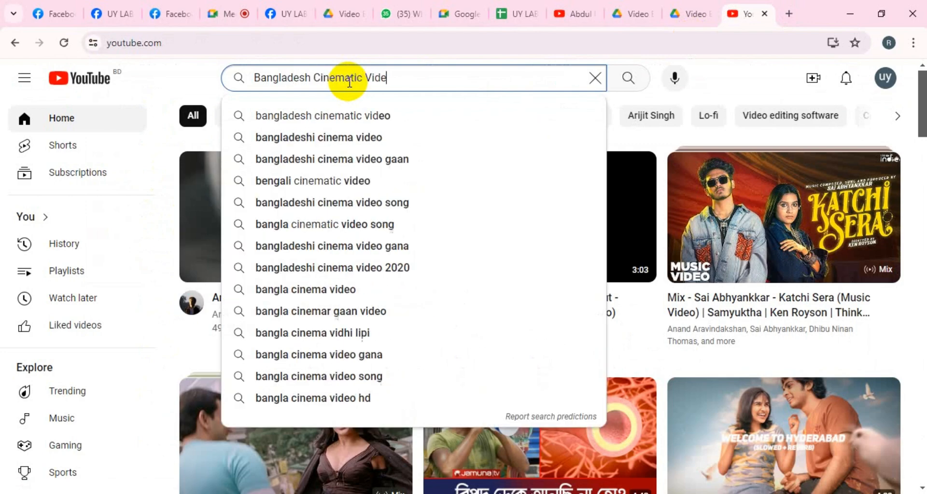
key(Return)
scroll(348, 232, down, 12)
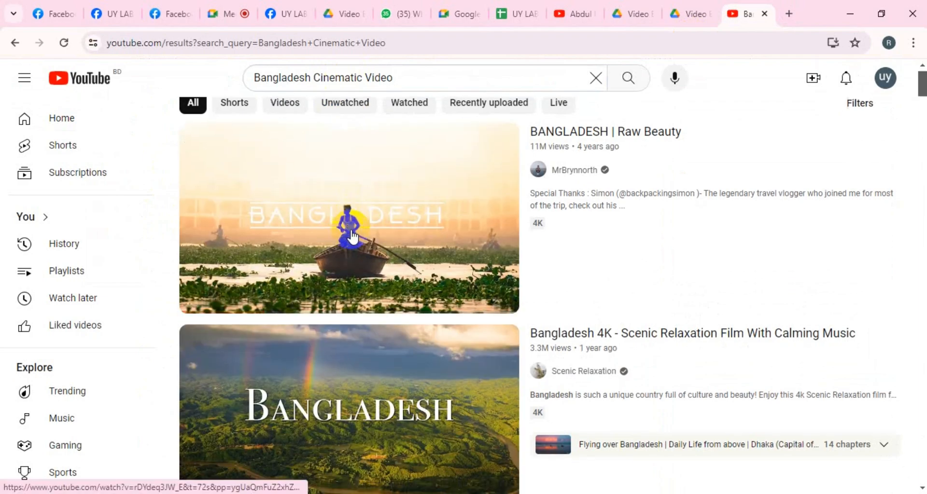
scroll(404, 223, down, 19)
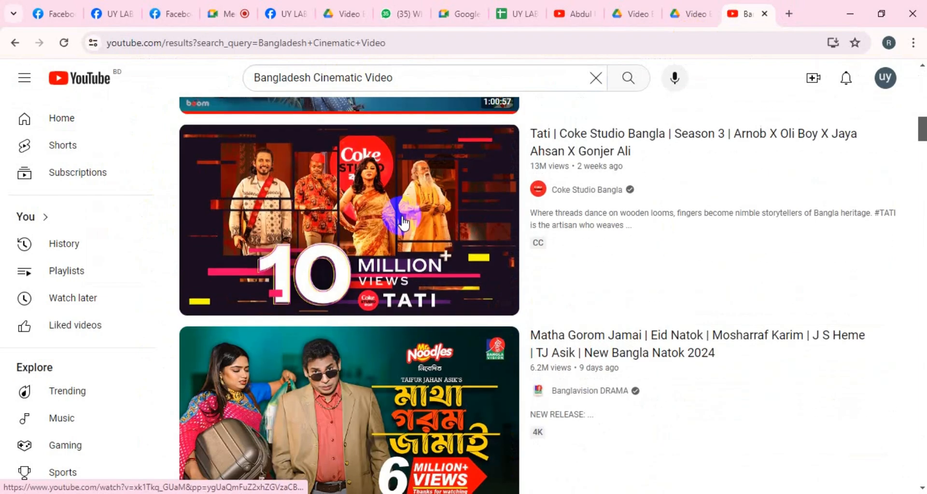
scroll(403, 225, up, 3)
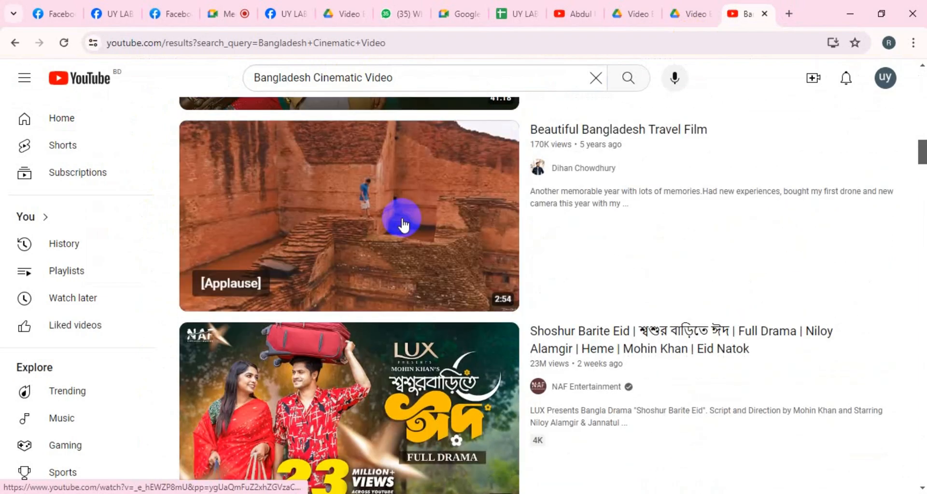
scroll(404, 227, down, 10)
scroll(404, 232, down, 10)
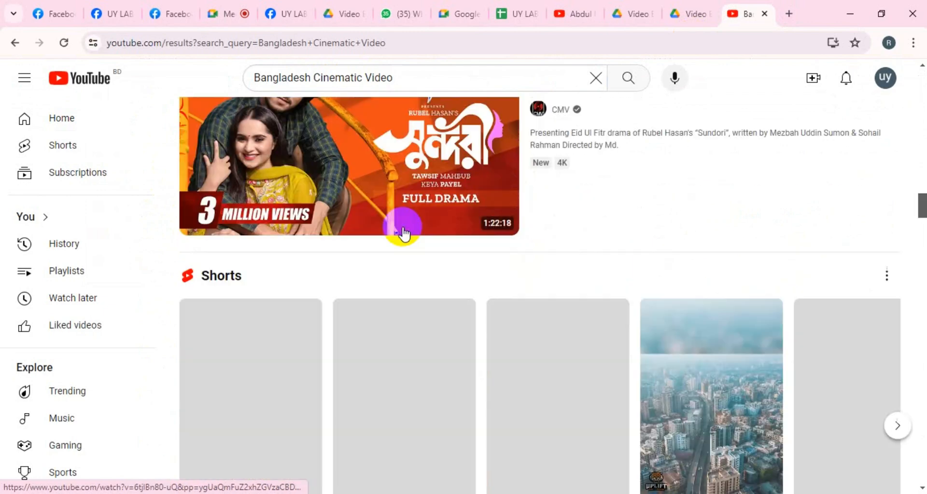
Shorten the YouTube search to "Cinematic Video" and look through the results for a letterboxed example.
drag(394, 77, 239, 82)
click(310, 77)
key(BackSpace)
key(Return)
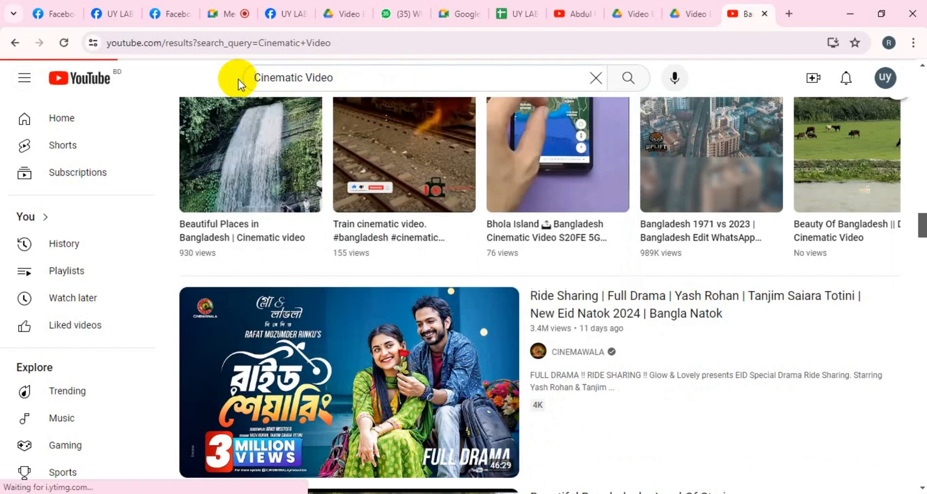
scroll(340, 158, down, 15)
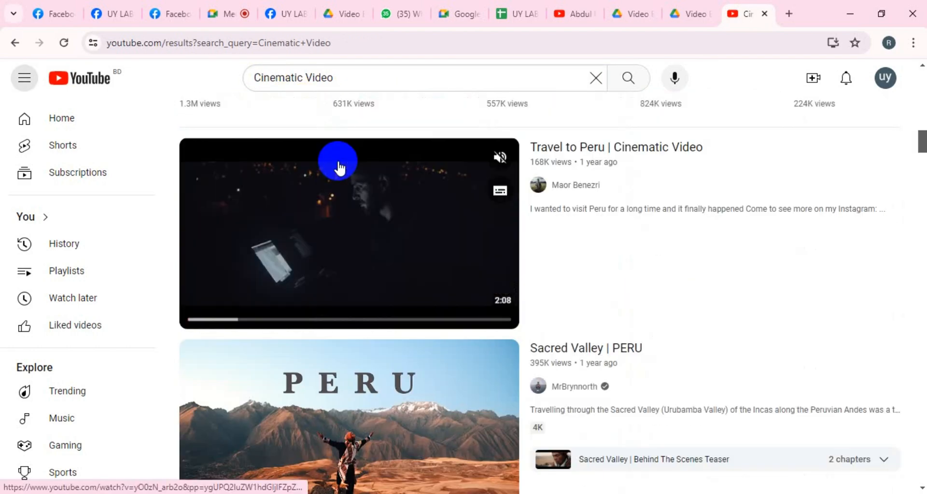
scroll(339, 166, down, 7)
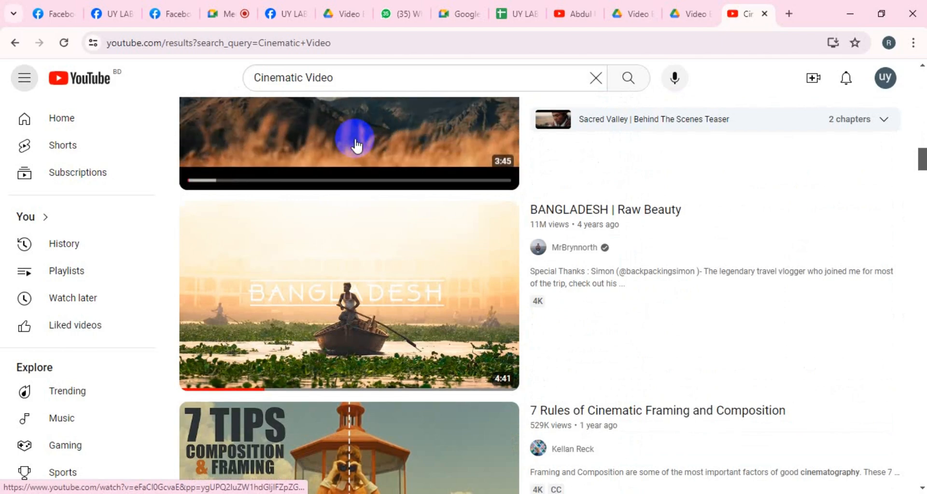
scroll(357, 145, down, 4)
scroll(377, 304, down, 7)
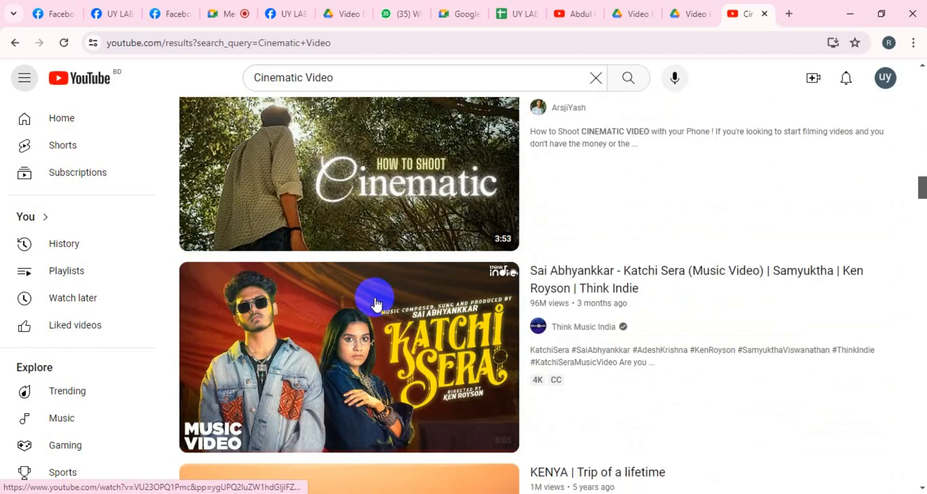
scroll(376, 304, down, 7)
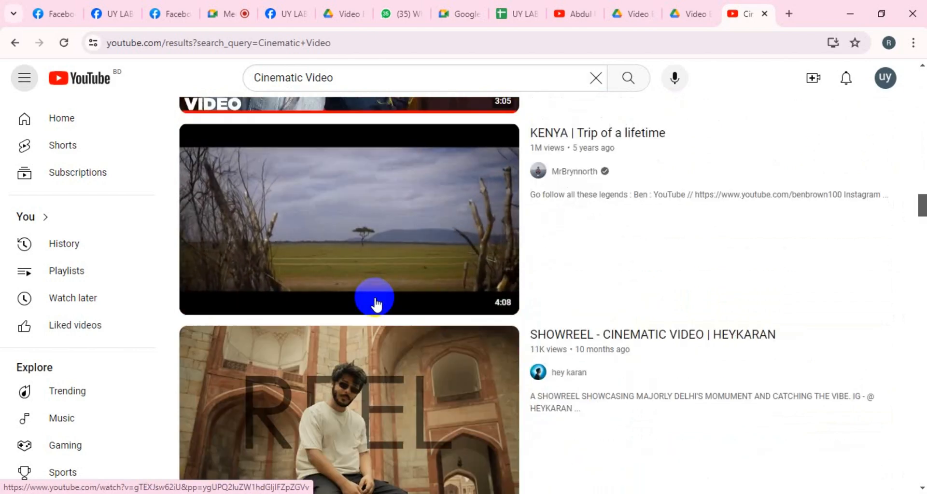
Open the video "KENYA | Trip of a lifetime", preview it from about 1:10 and pause it.
click(393, 266)
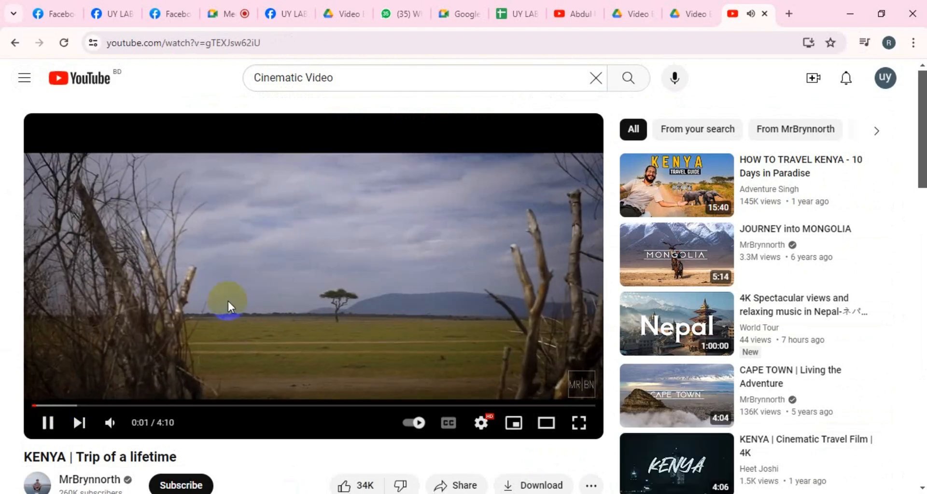
click(442, 307)
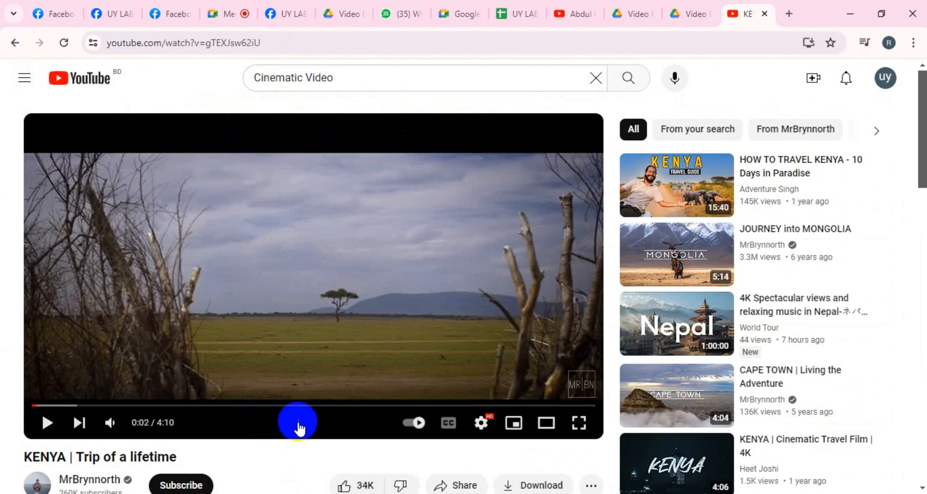
click(343, 319)
drag(58, 406, 190, 408)
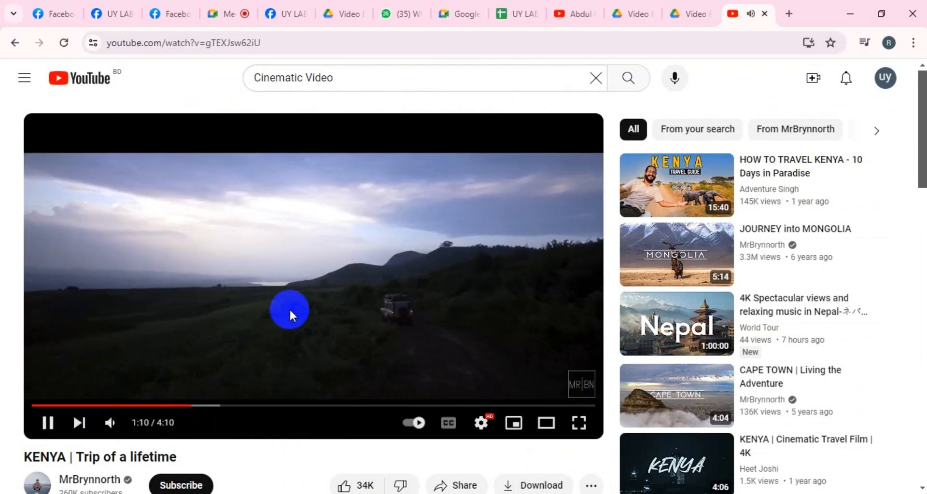
click(290, 310)
Search YouTube for "keneya most useful sound effect".
triple_click(347, 81)
text(ken)
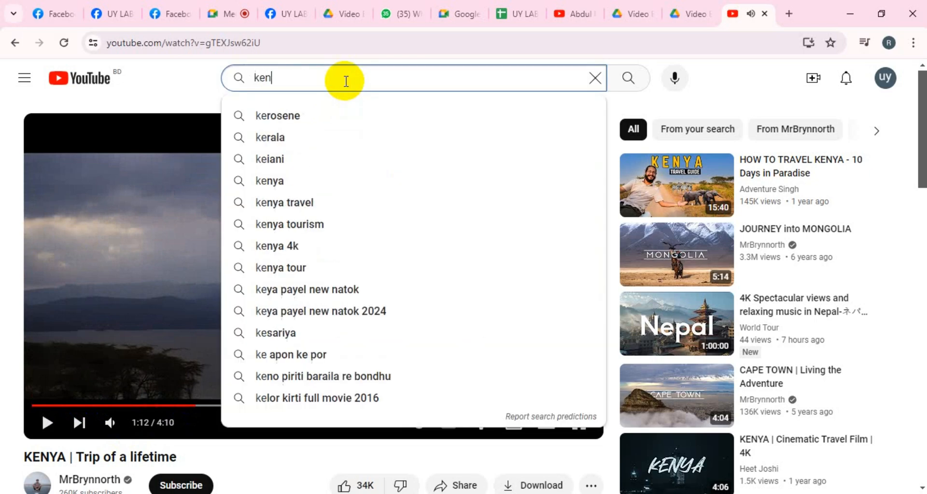
text(eya most )
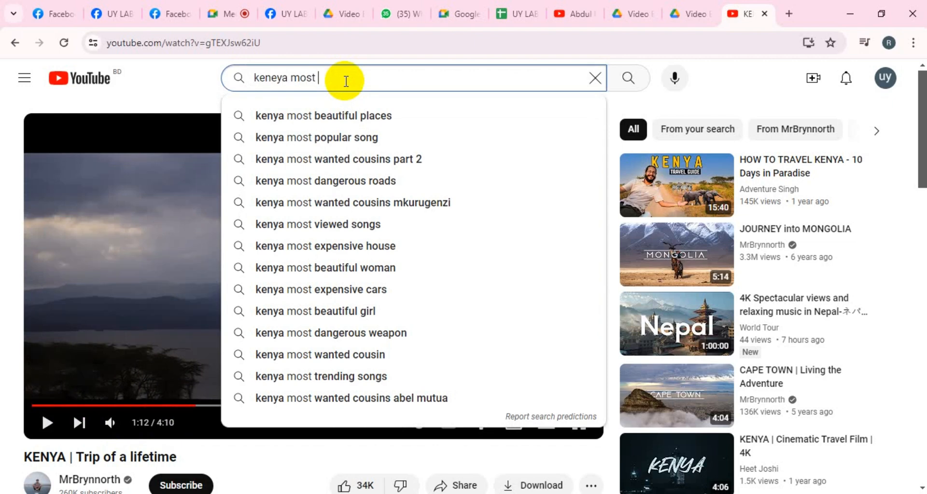
text(useful sf)
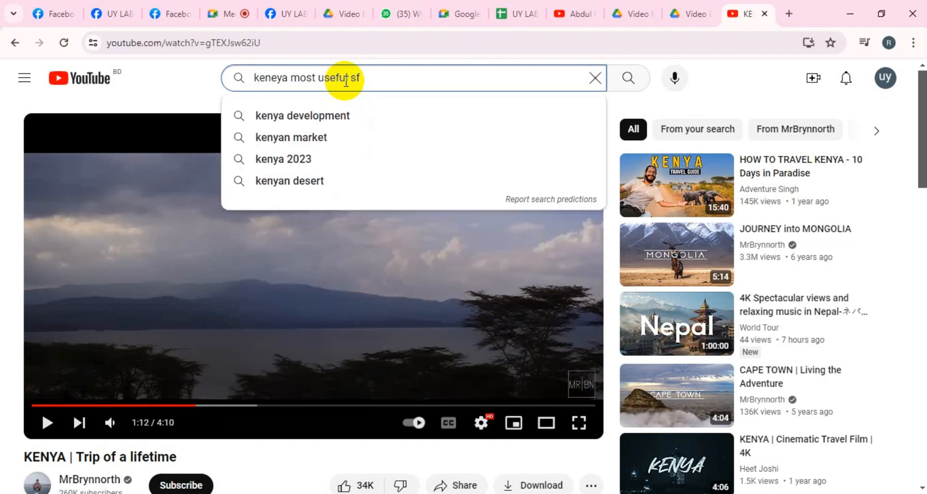
text(sound e)
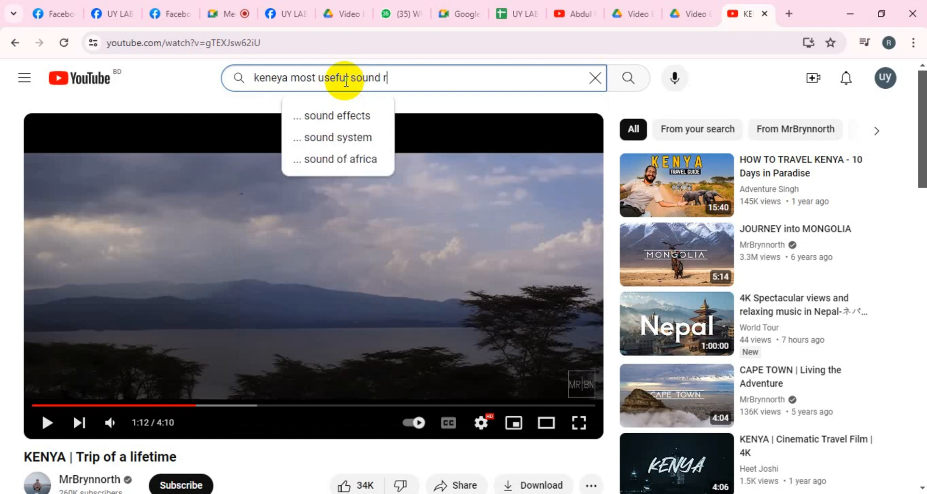
text(ffect)
key(Return)
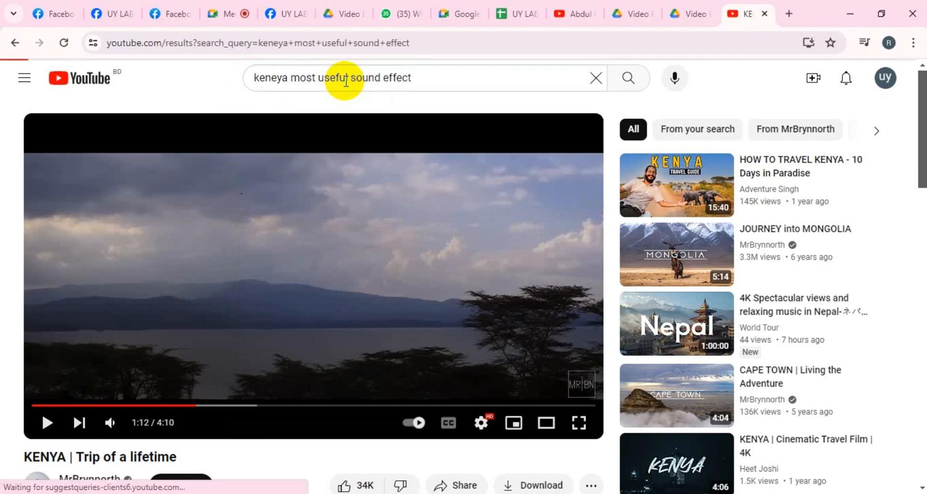
Look through the current sound effect results, and search YouTube for "africa sound deign" instead.
scroll(414, 246, down, 20)
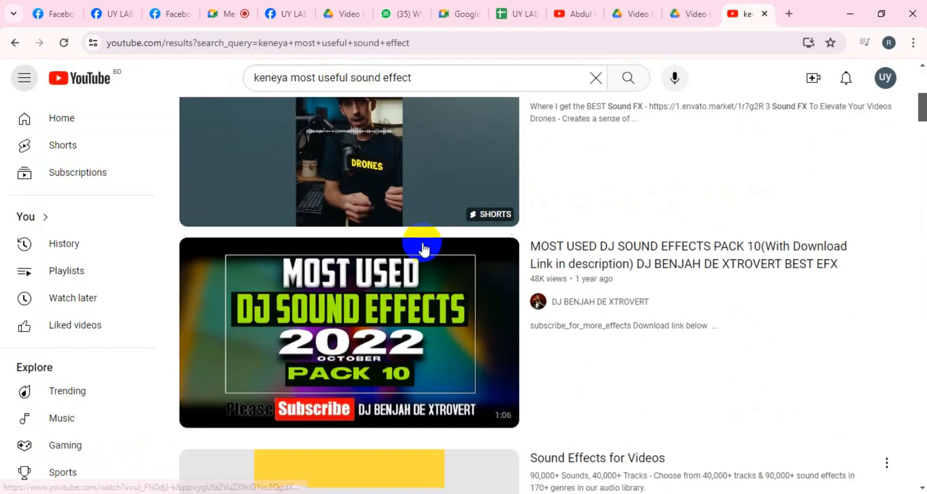
scroll(415, 248, down, 5)
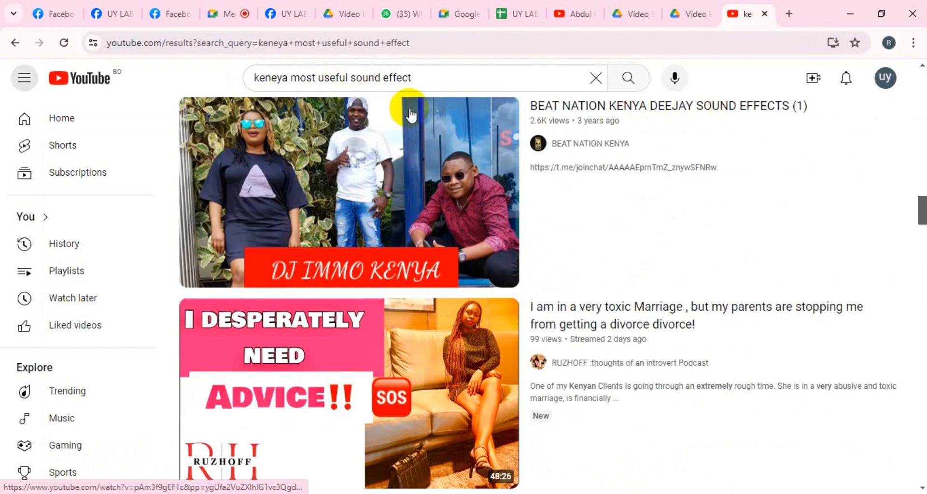
drag(431, 77, 215, 78)
text(africa)
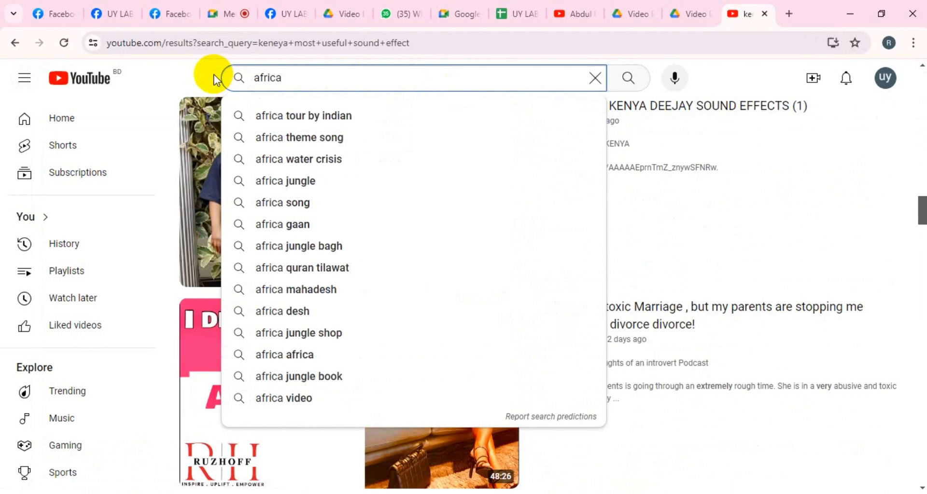
text( sound dw)
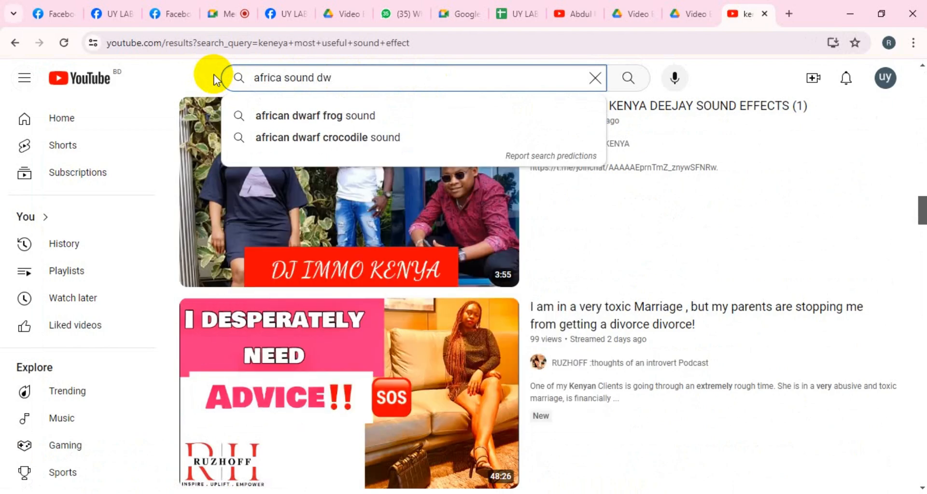
key(BackSpace)
text(eign)
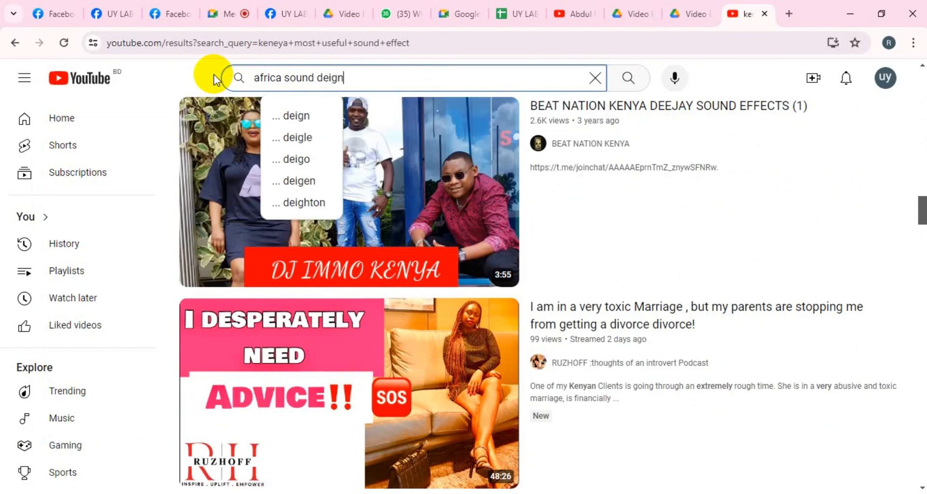
key(Return)
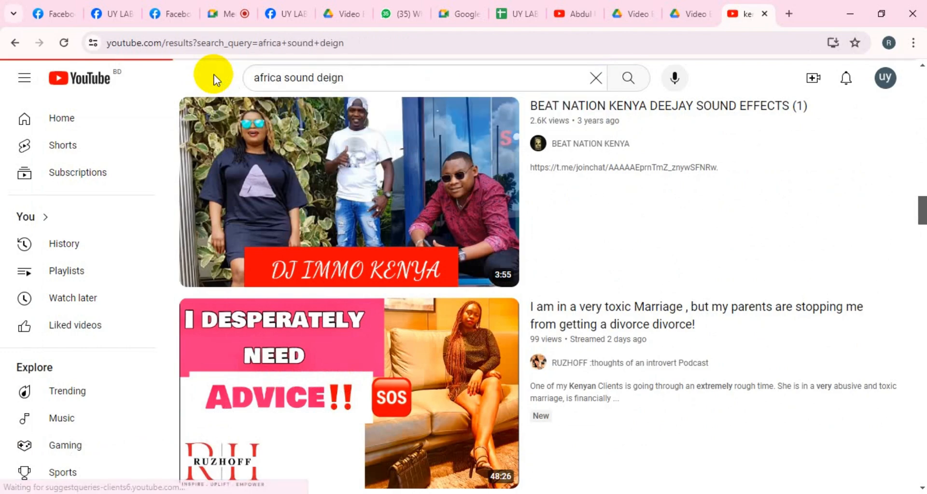
Find the video "Cee-Roo - Feel The Sounds of Kenya" in the results, open it and pause playback.
scroll(234, 241, down, 6)
scroll(234, 242, up, 5)
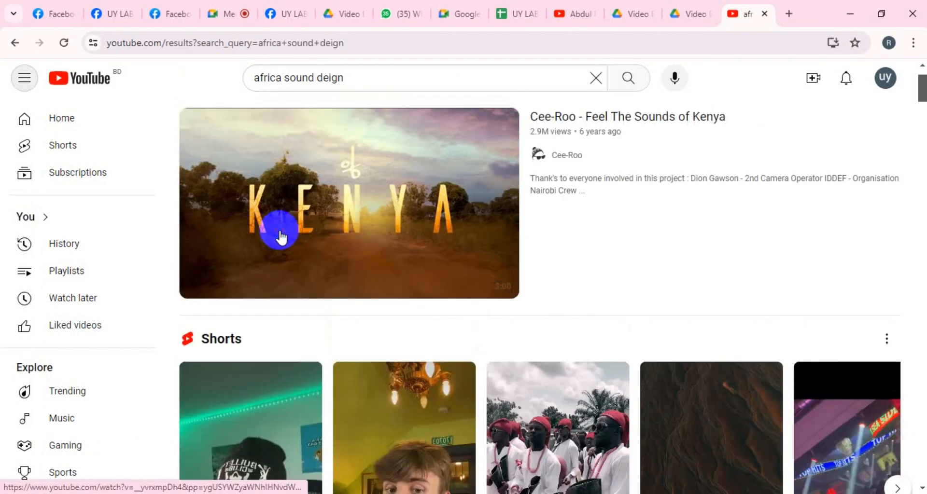
click(281, 228)
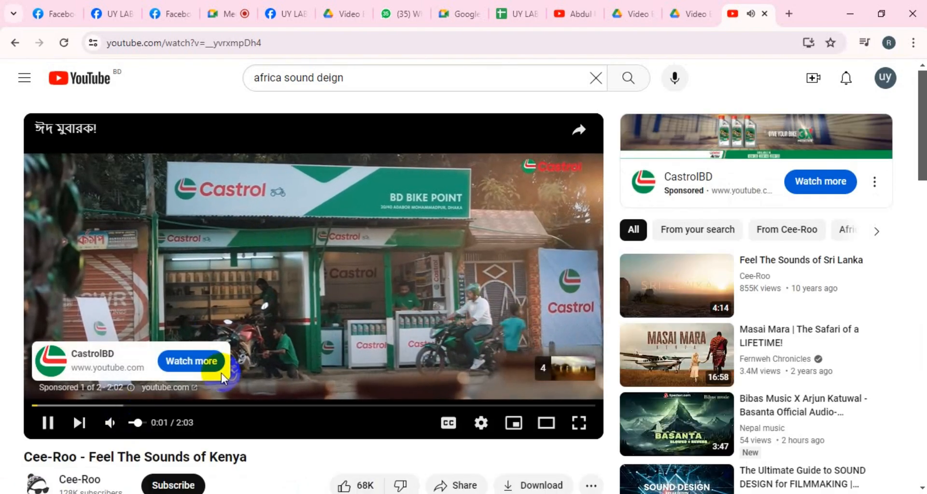
click(47, 423)
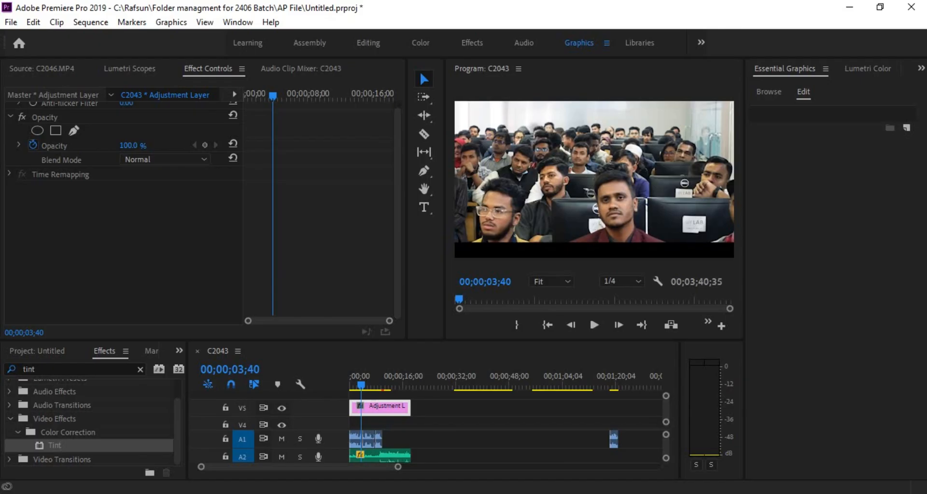
Switch to Premiere Pro, move the playhead to 00;00;01;50 and select the adjustment layer on track V5.
click(389, 482)
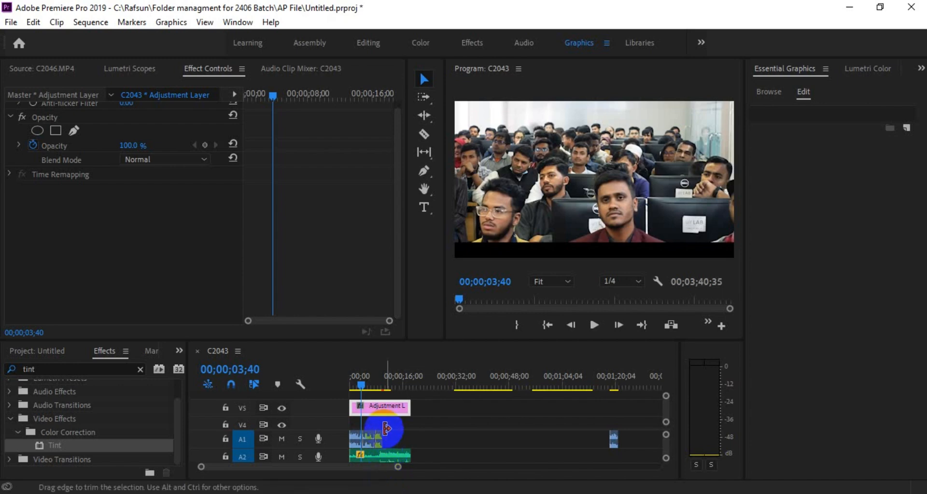
click(664, 409)
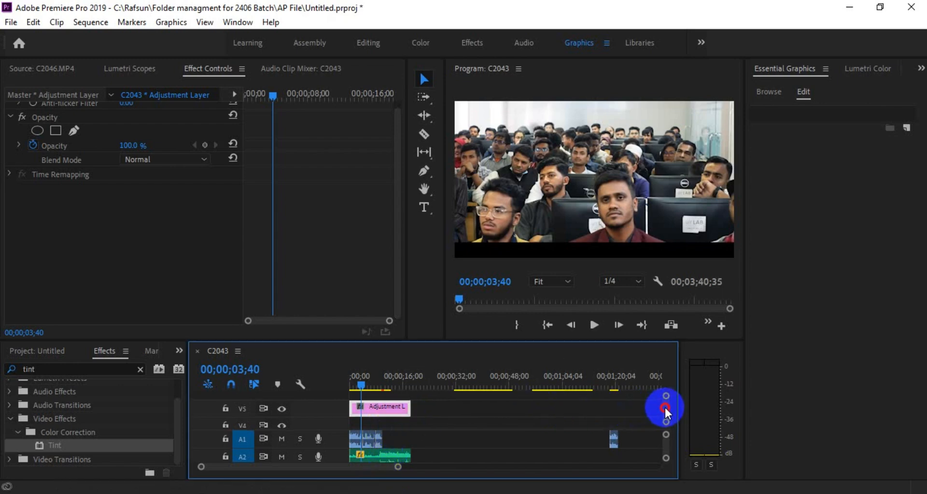
click(366, 416)
click(528, 427)
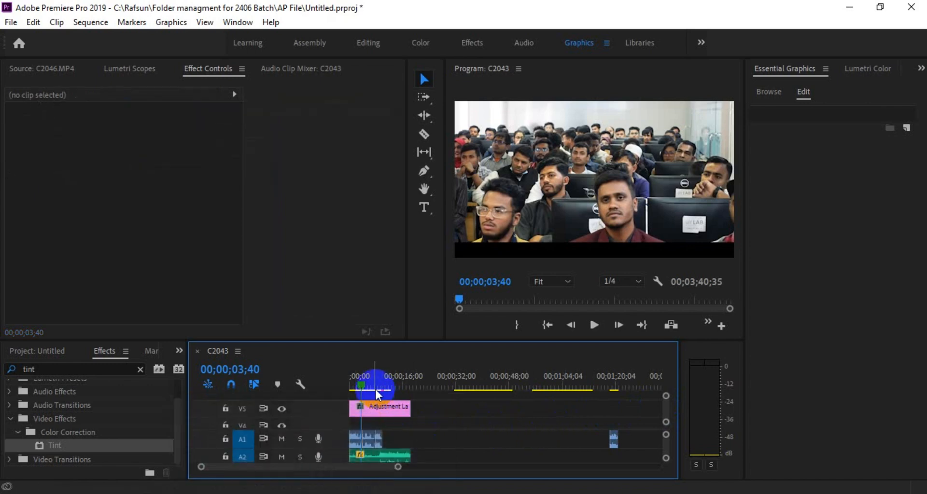
click(356, 379)
drag(398, 467, 371, 467)
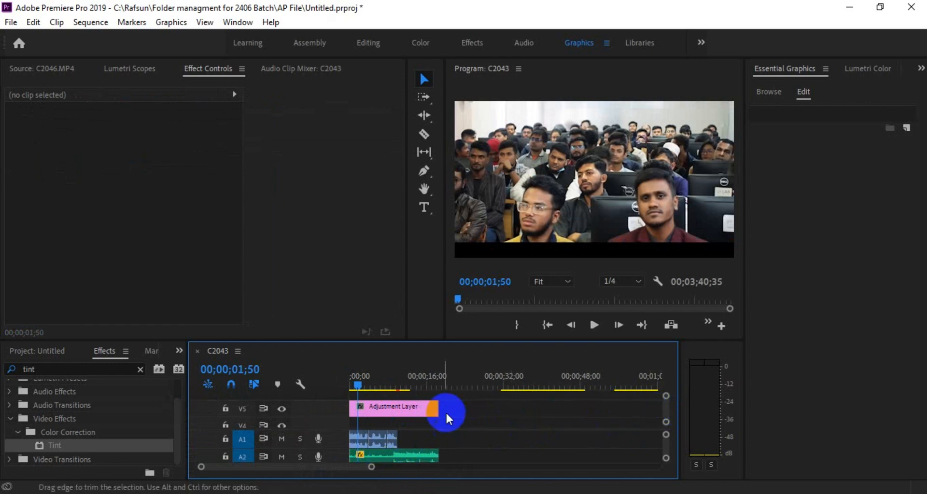
click(383, 406)
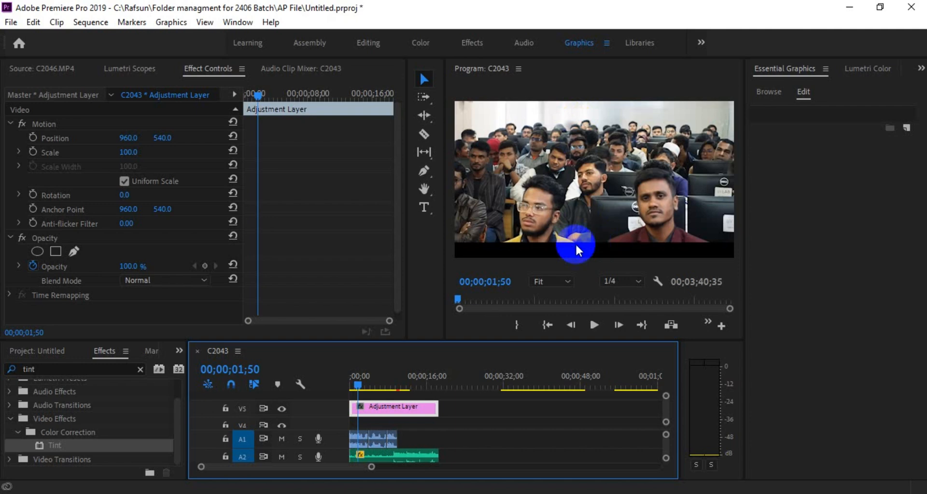
Search the effects for "crop" and apply the Crop video effect to the adjustment layer on V5.
click(138, 367)
click(381, 409)
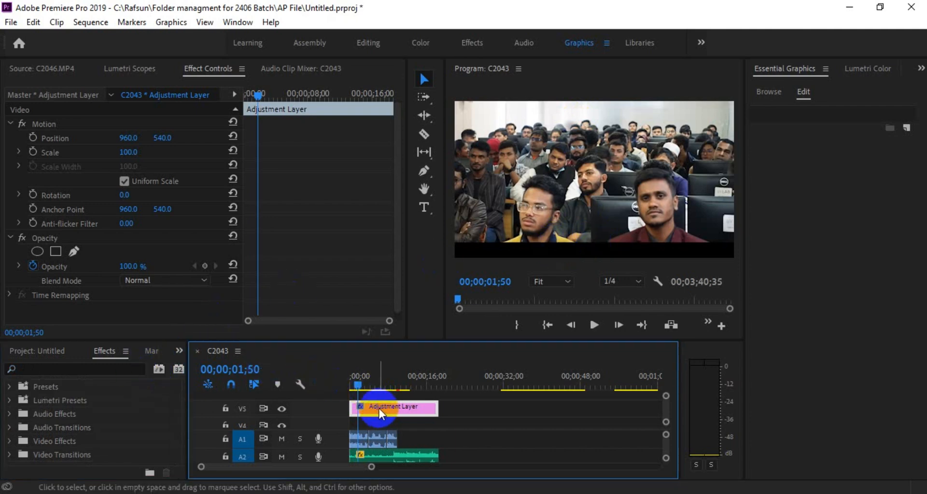
click(85, 368)
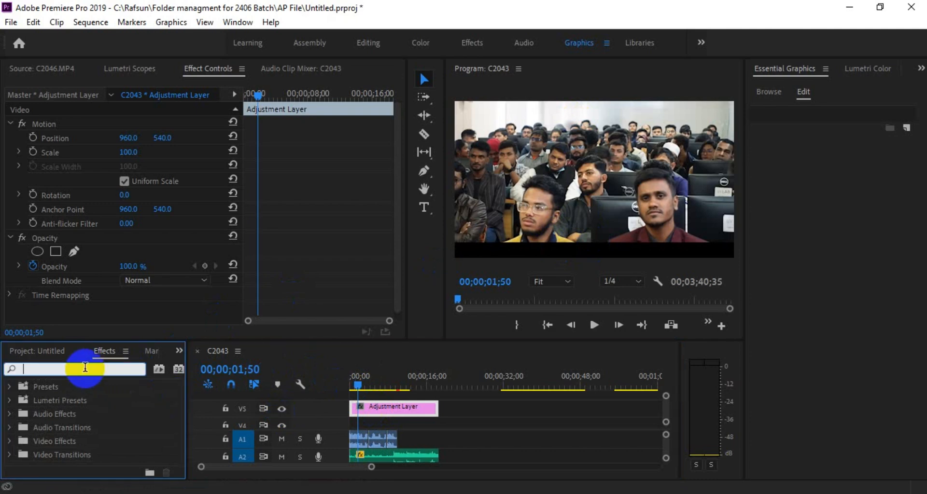
text(crop)
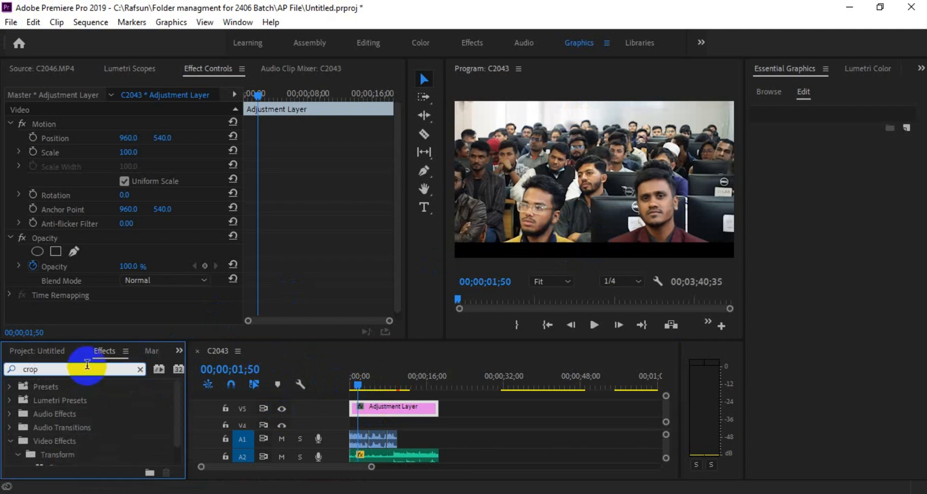
scroll(100, 403, down, 2)
drag(65, 445, 380, 408)
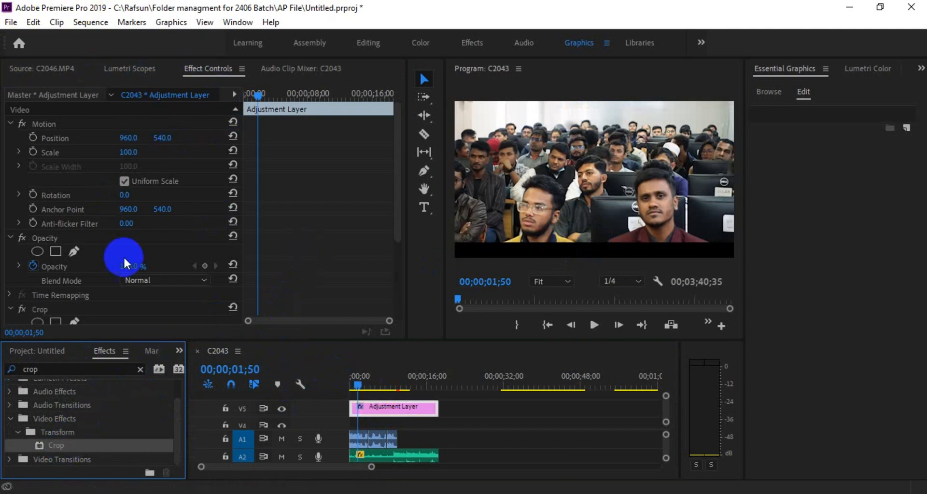
Set the adjustment layer's Crop values to 11.5 % at the Top and 11.5 % at the Bottom.
scroll(293, 205, down, 5)
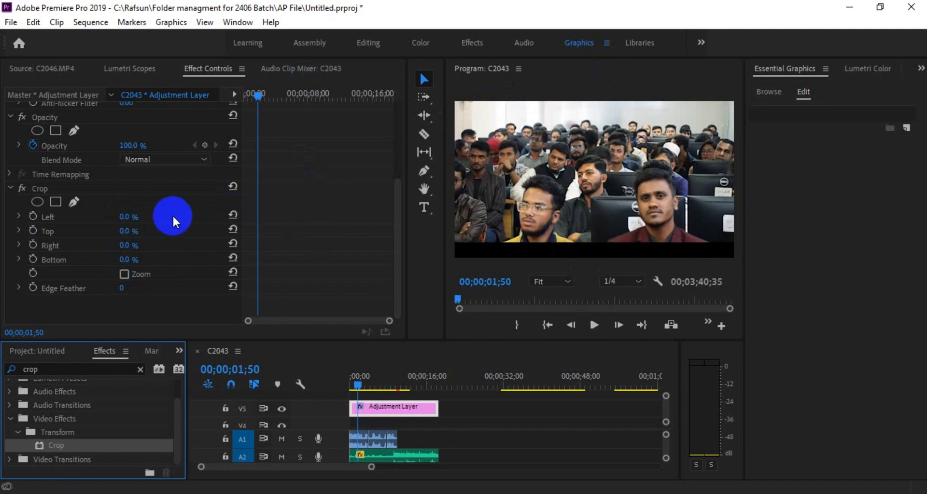
click(132, 238)
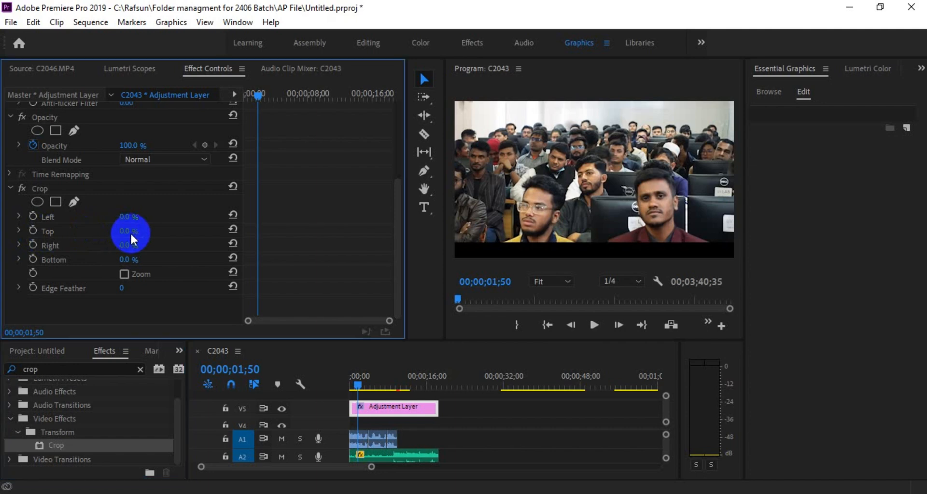
text(11.5)
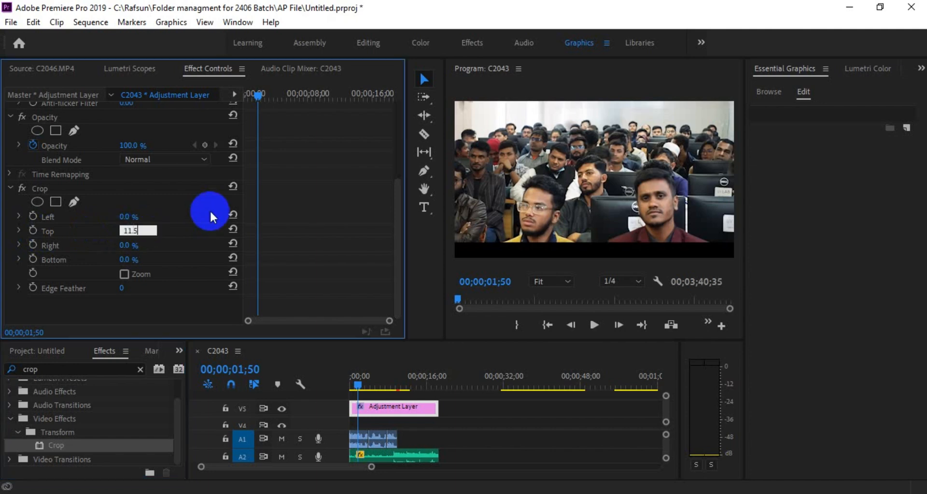
key(Return)
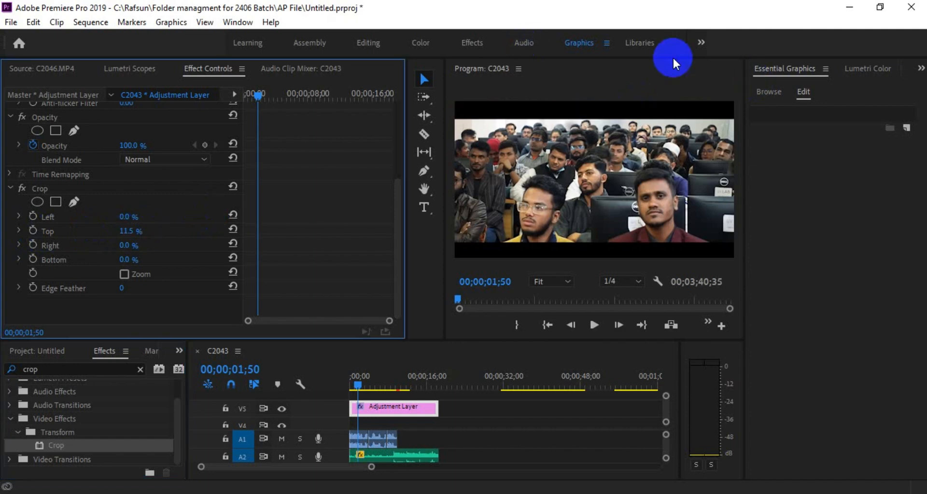
click(127, 259)
text(11.5)
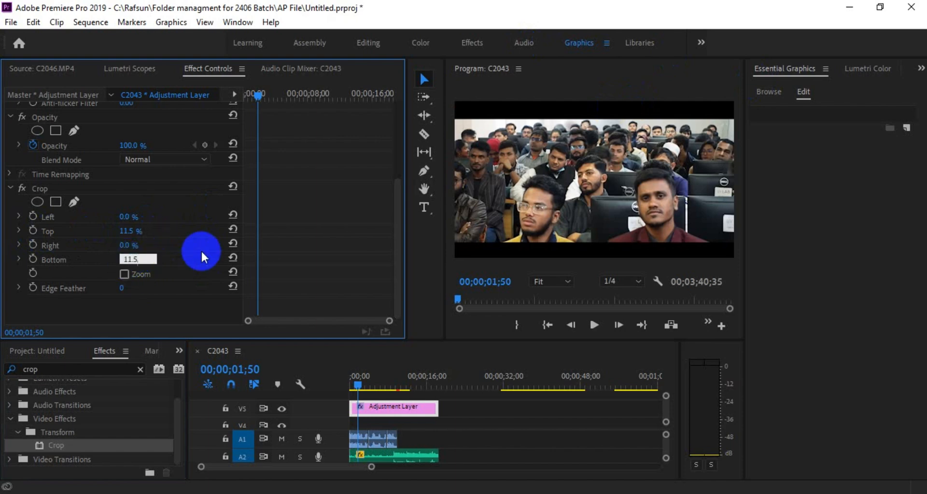
key(Return)
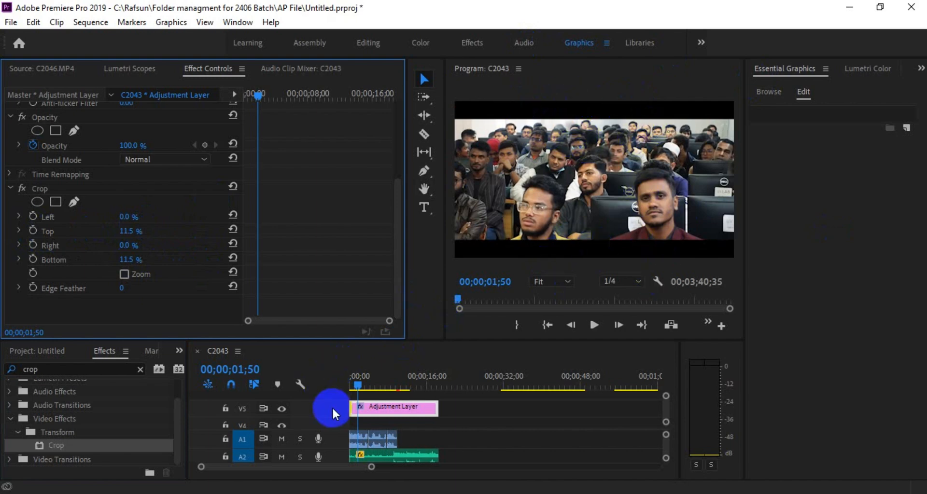
Play the sequence from the start in an enlarged Program Monitor, restore the layout and review the cropped footage around the UY LAB title.
drag(357, 379, 349, 377)
key(space)
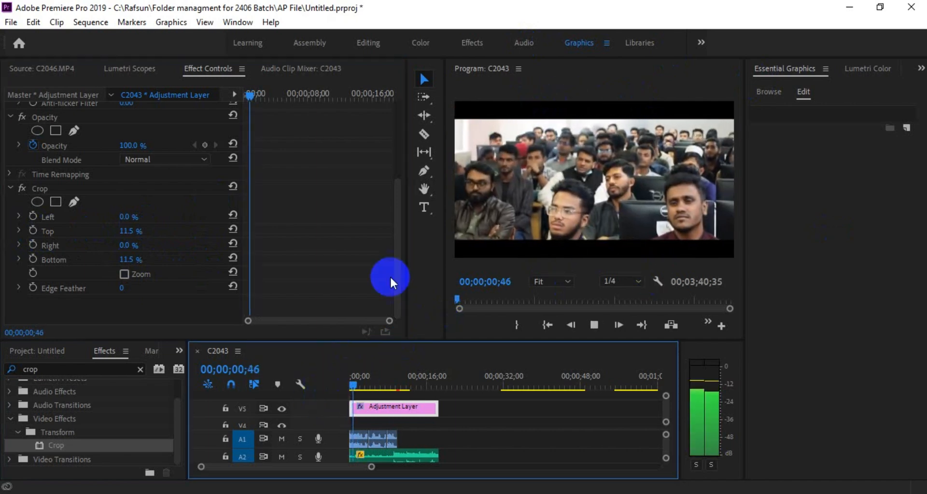
double_click(496, 69)
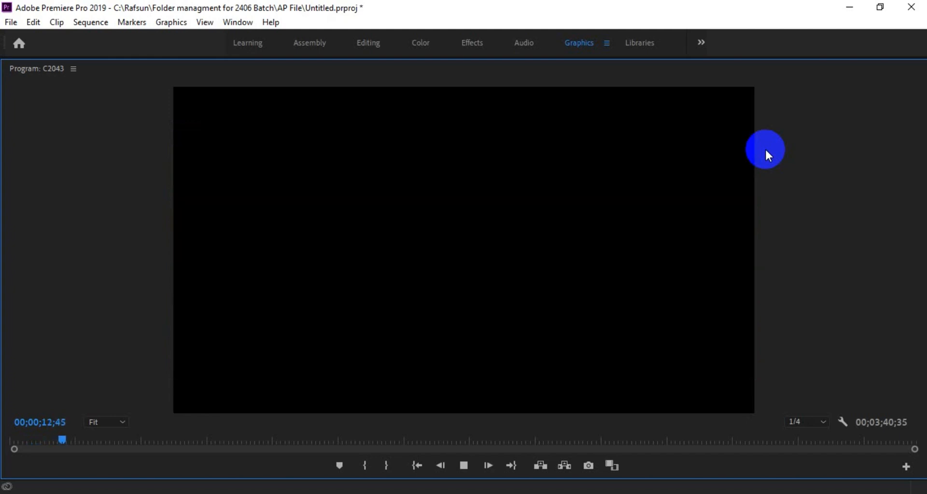
double_click(52, 69)
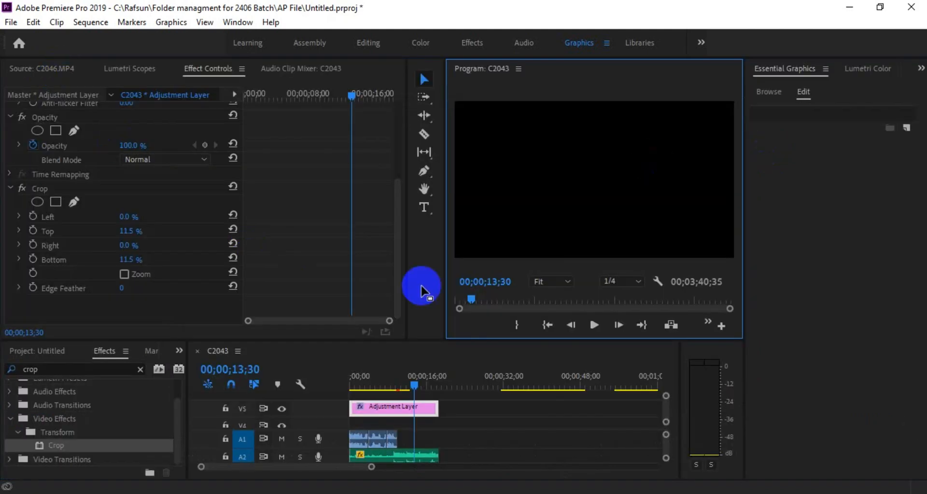
click(380, 382)
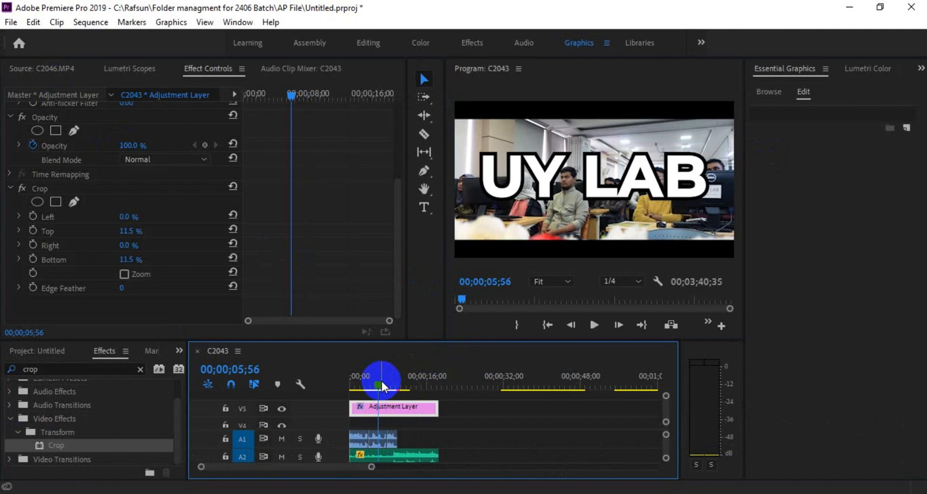
drag(372, 468, 384, 467)
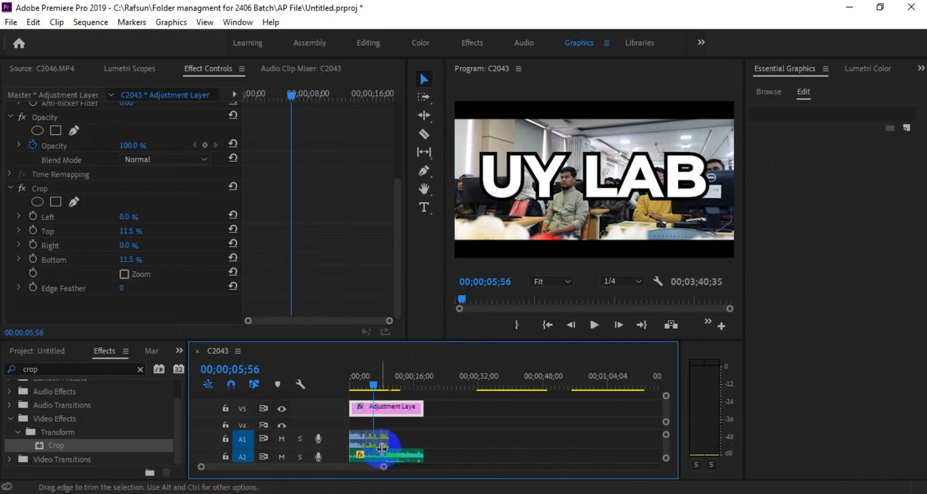
click(367, 384)
Switch to Chrome, check the Google Meet call and return to the "Feel The Sounds of Kenya" video.
mouse_move(314, 492)
click(300, 435)
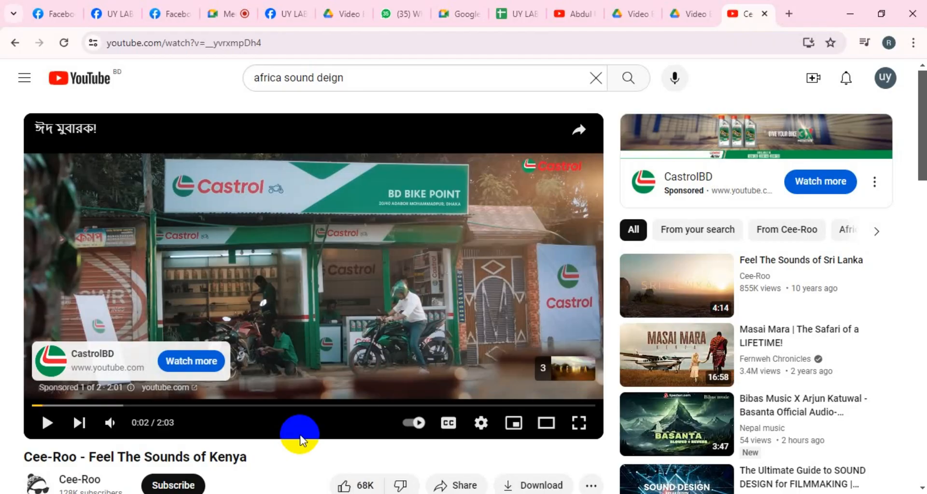
click(228, 7)
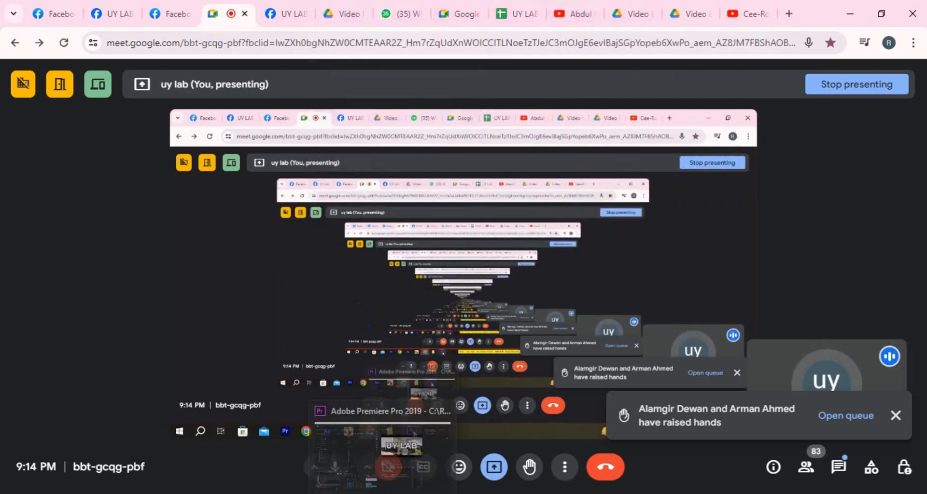
click(748, 13)
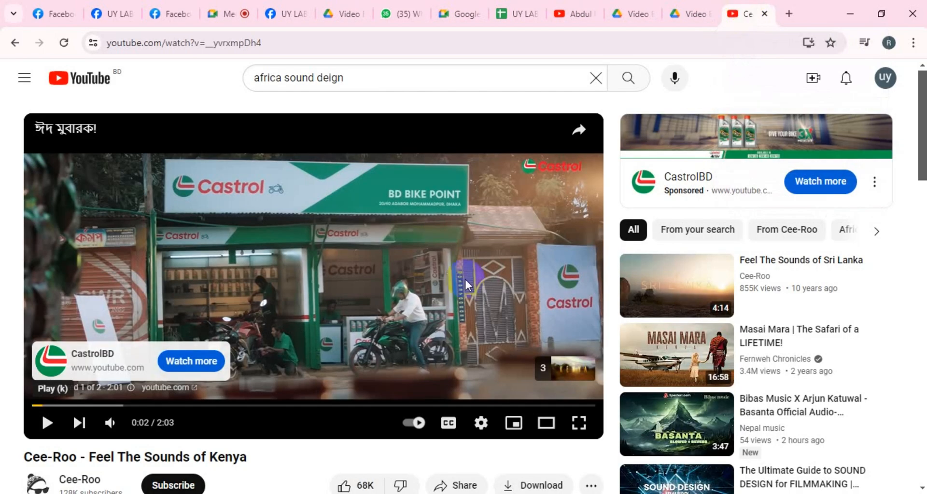
Open YouTube in a separate browser tab and search for "cinematic video".
click(166, 139)
scroll(133, 65, down, 2)
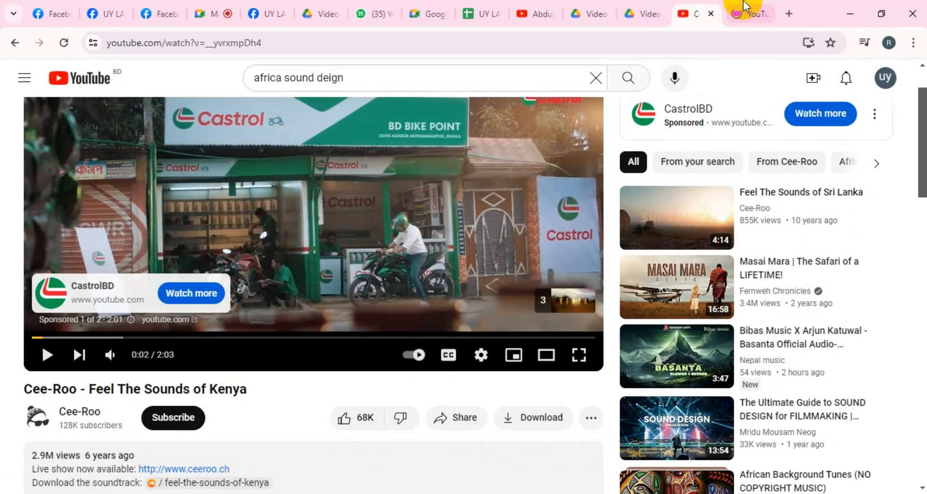
click(751, 13)
click(417, 80)
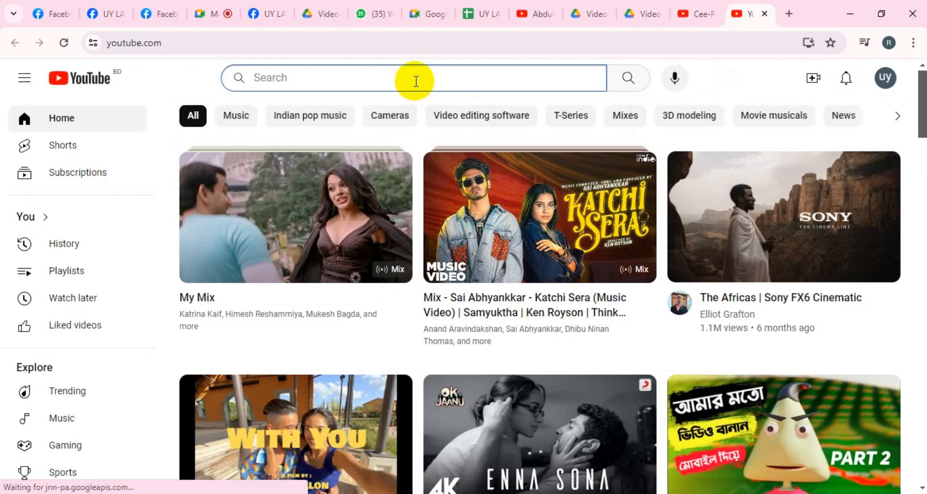
text(cinematic video)
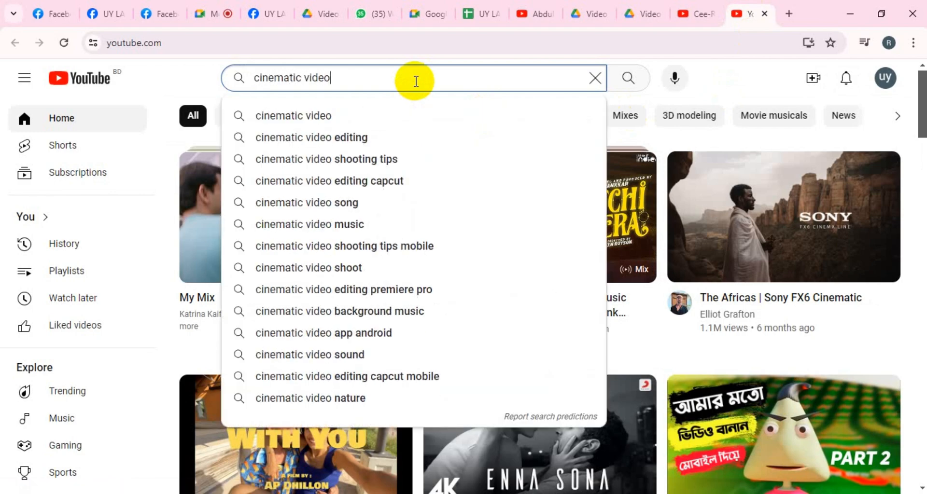
key(Return)
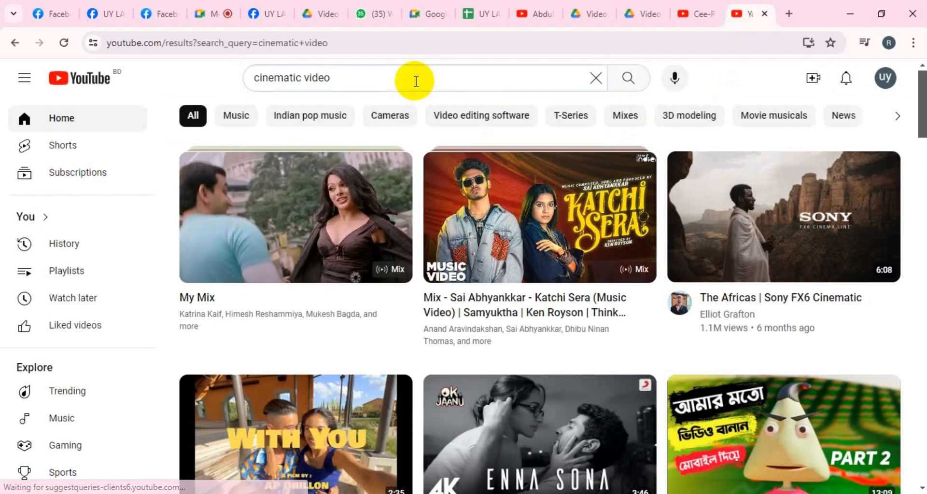
Browse the results, preview "Into The Nature - Cinematic Travel Video | Sony a6300" and return to the results.
scroll(352, 314, down, 20)
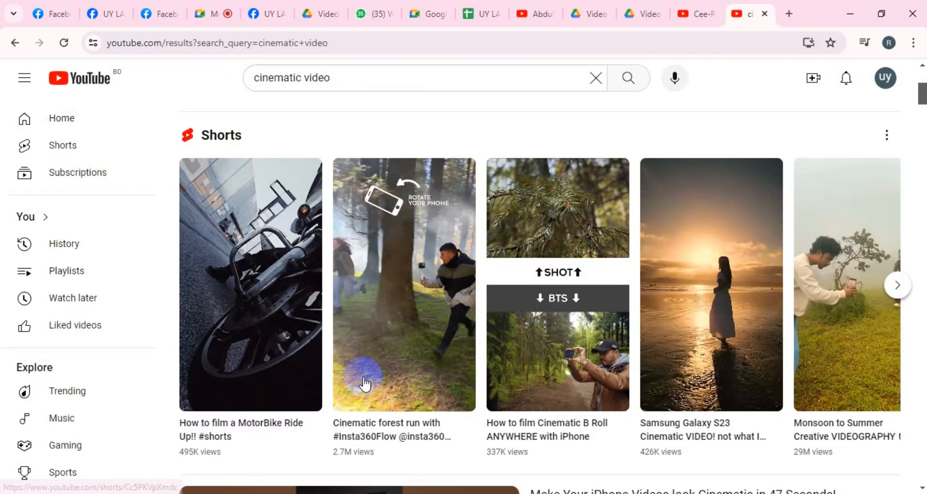
scroll(365, 386, down, 12)
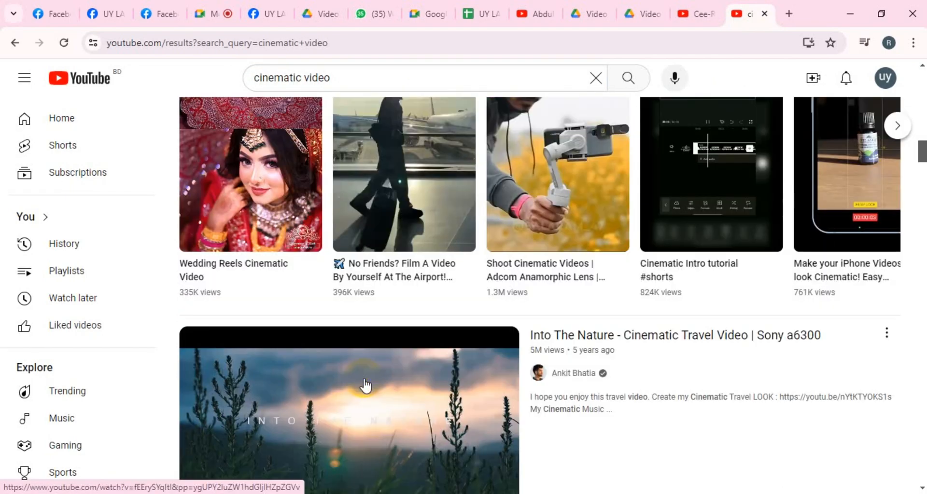
scroll(364, 385, up, 4)
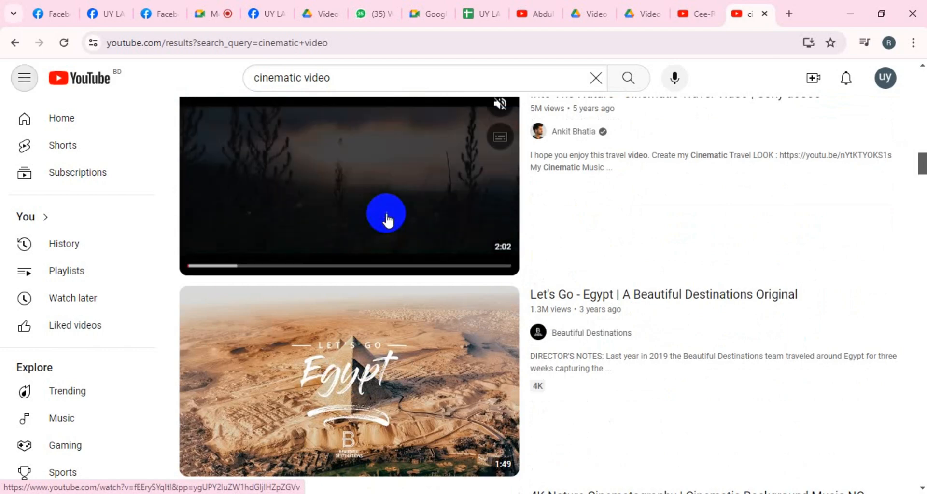
click(386, 220)
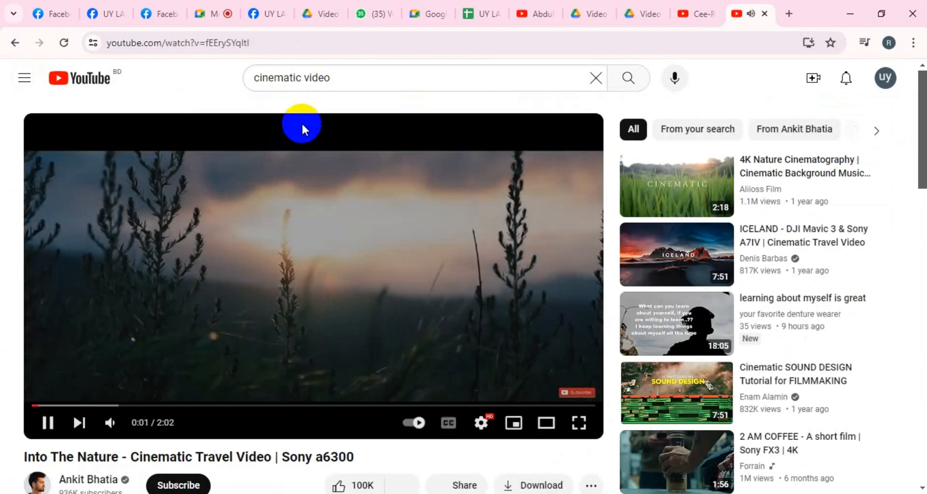
key(alt+Left)
Open "Let's Go - Egypt | A Beautiful Destinations Original" and skip through it to about 0:52.
scroll(306, 242, down, 3)
click(308, 245)
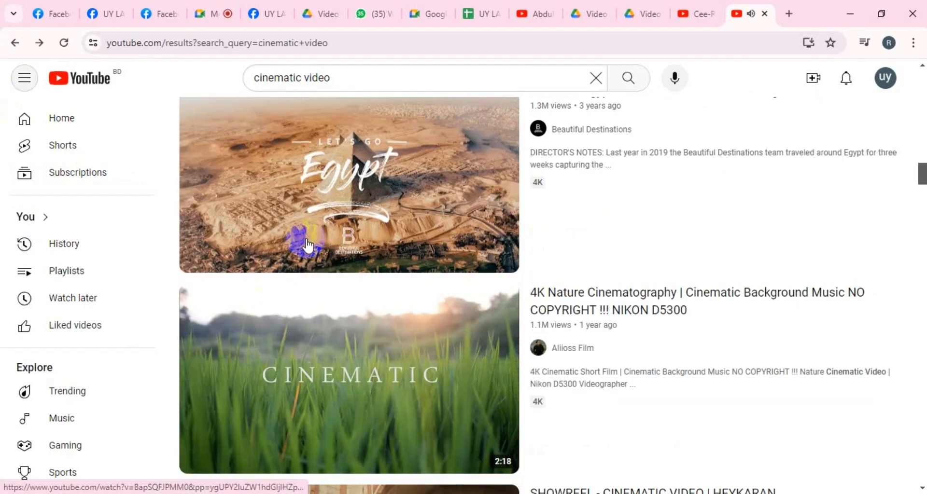
click(294, 369)
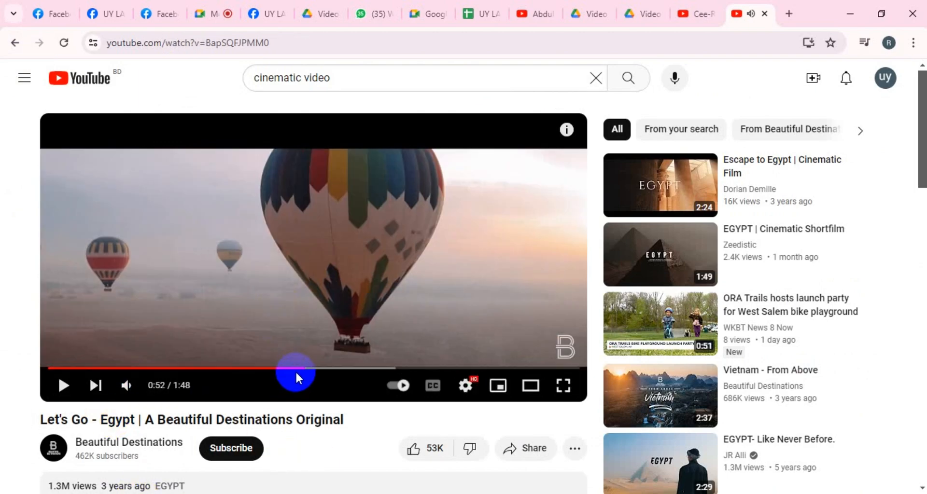
mouse_move(296, 370)
mouse_down()
mouse_move(291, 361)
mouse_move(305, 368)
mouse_up()
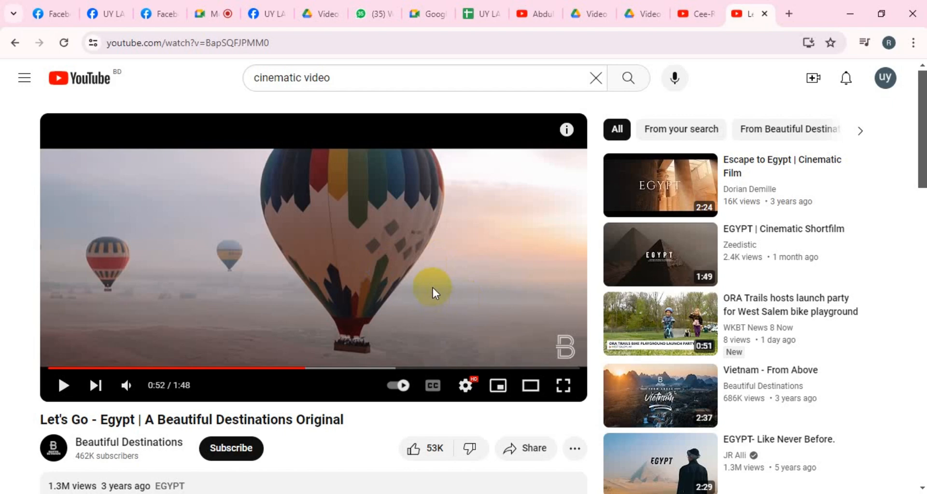
Open another cinematic video from the suggestions beside the Egypt video and view part of it.
click(652, 207)
click(110, 406)
click(188, 340)
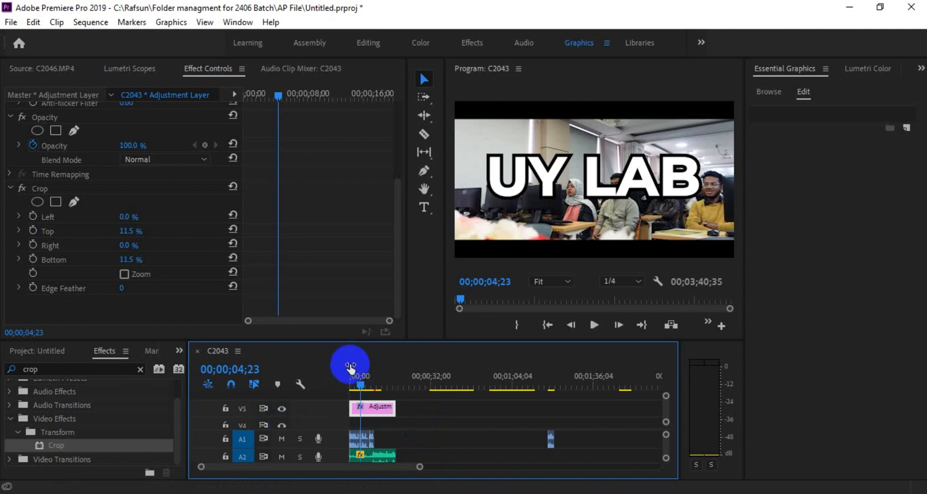
Hide and show the V5 adjustment layer track in Premiere Pro to compare the footage without and with cinematic bars.
click(281, 409)
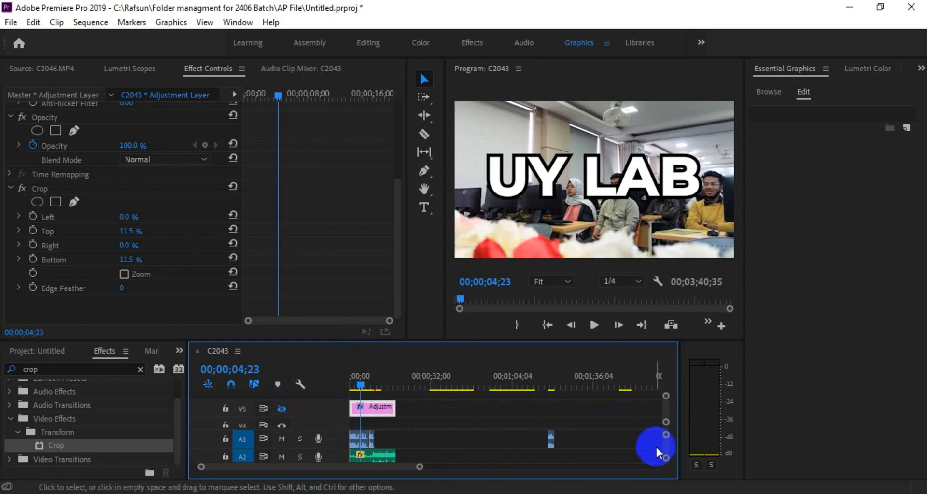
click(281, 409)
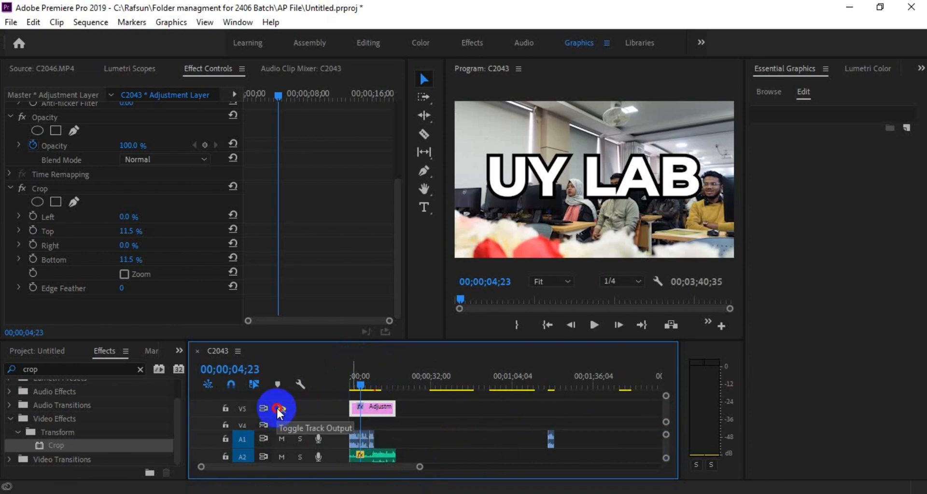
click(372, 408)
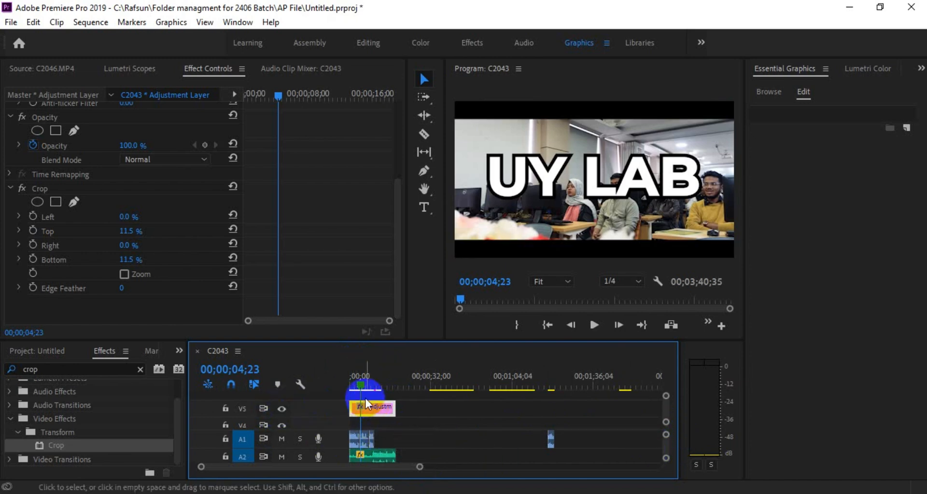
Switch to Chrome, copy the "Feel The Sounds of Kenya" video link and send it in the Google Meet chat.
click(286, 455)
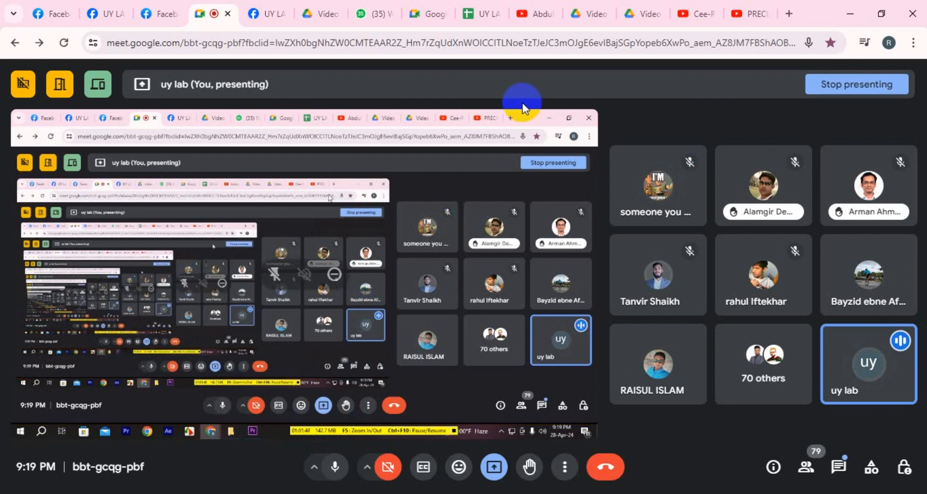
click(698, 10)
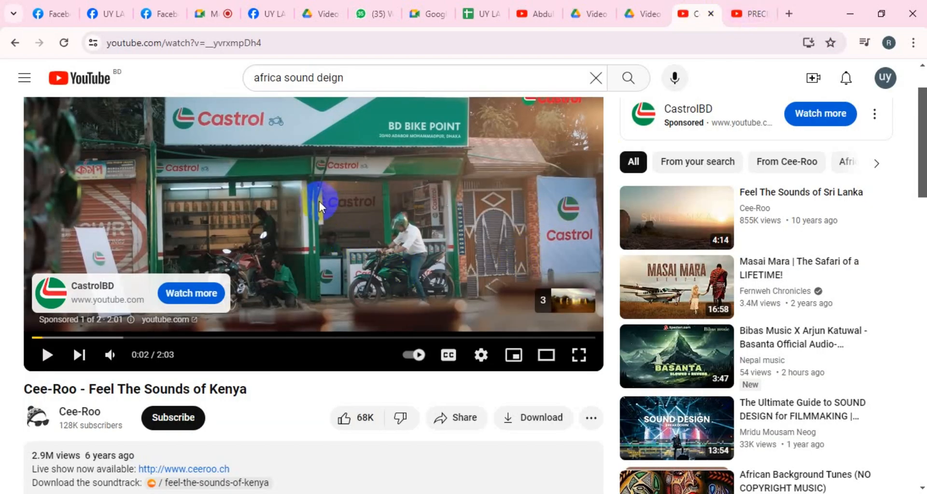
click(260, 42)
key(ctrl+c)
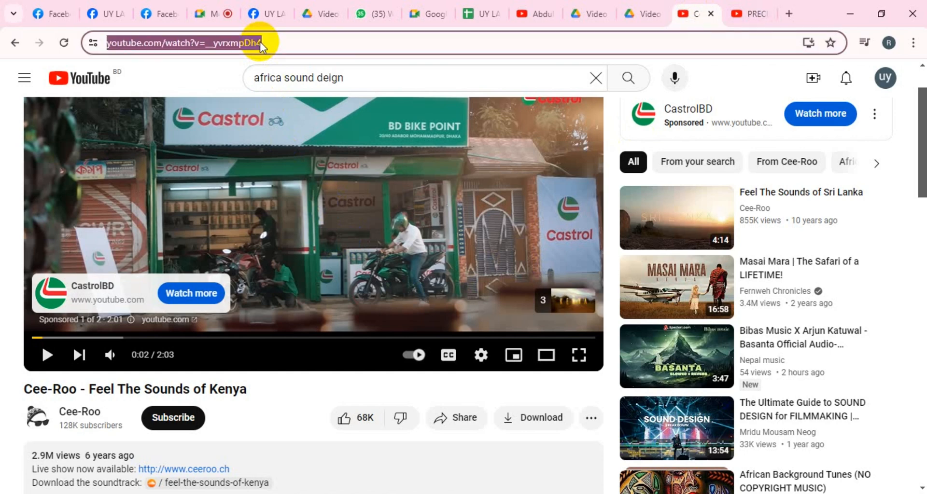
click(205, 13)
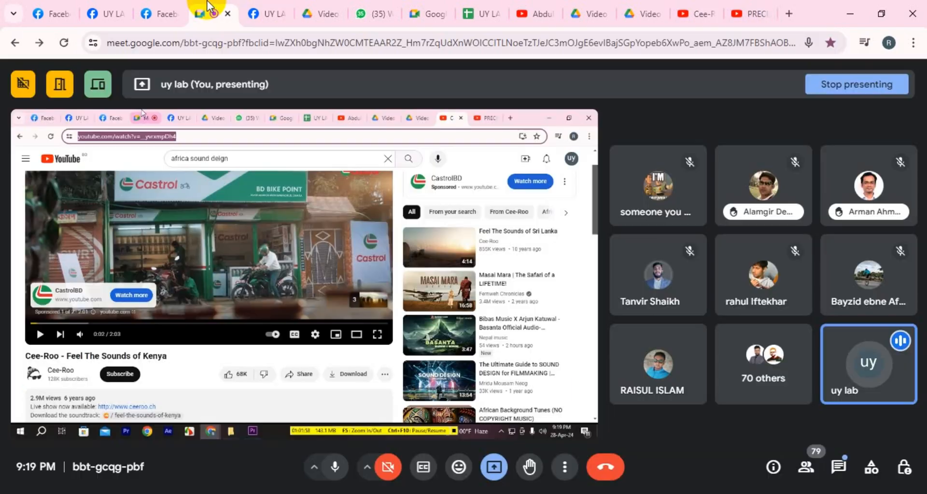
click(839, 467)
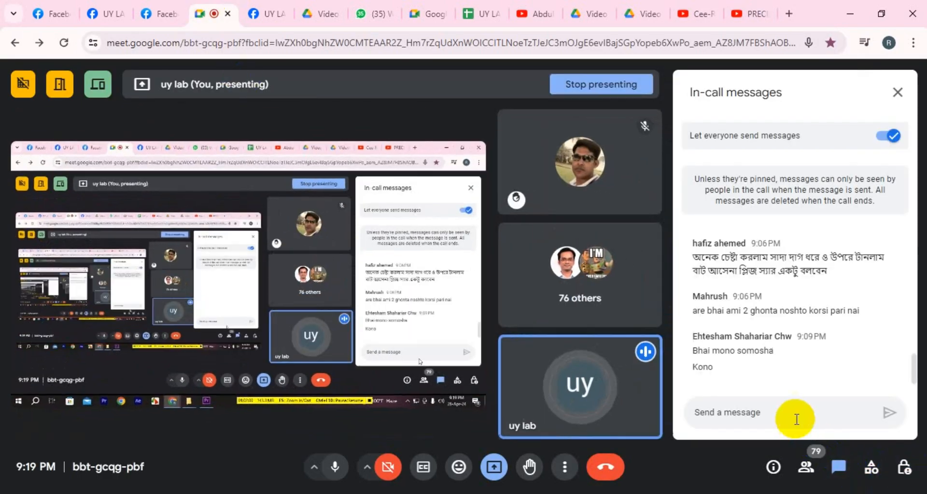
key(ctrl+v)
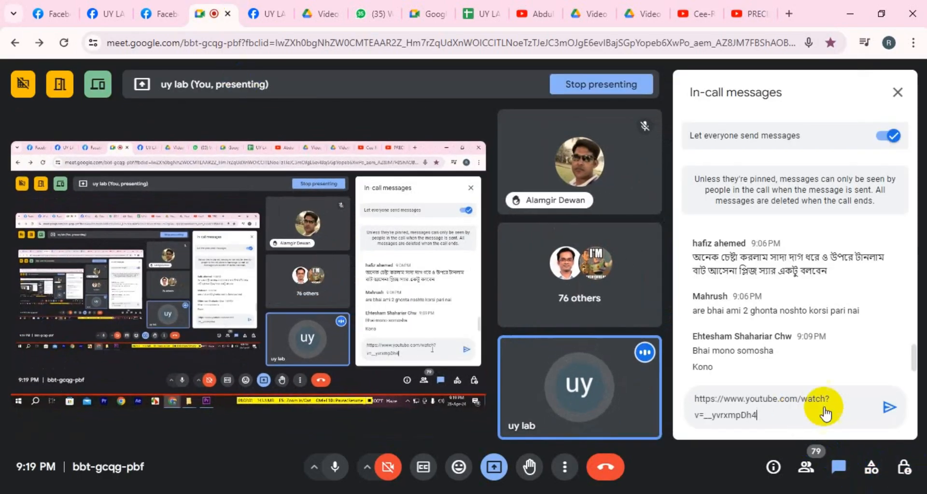
click(888, 410)
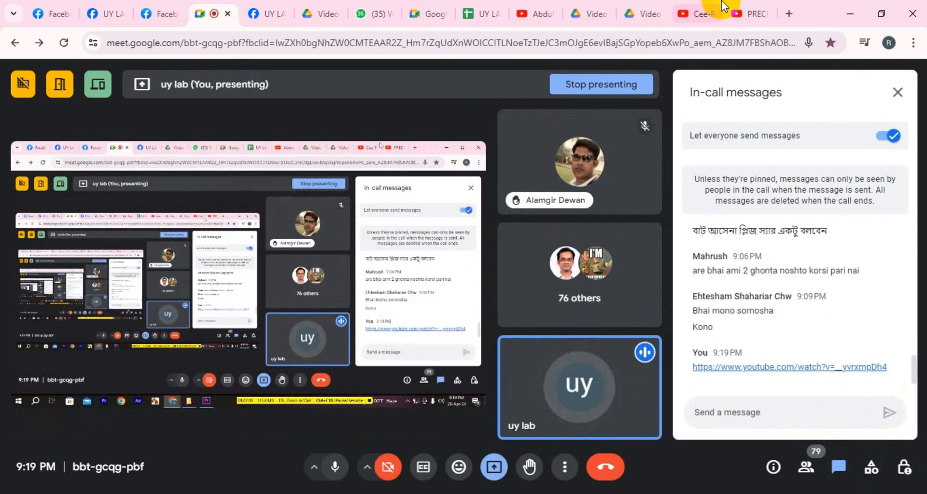
Return to the "Feel The Sounds of Kenya" video, skip its advertisement and pause at the start.
click(700, 8)
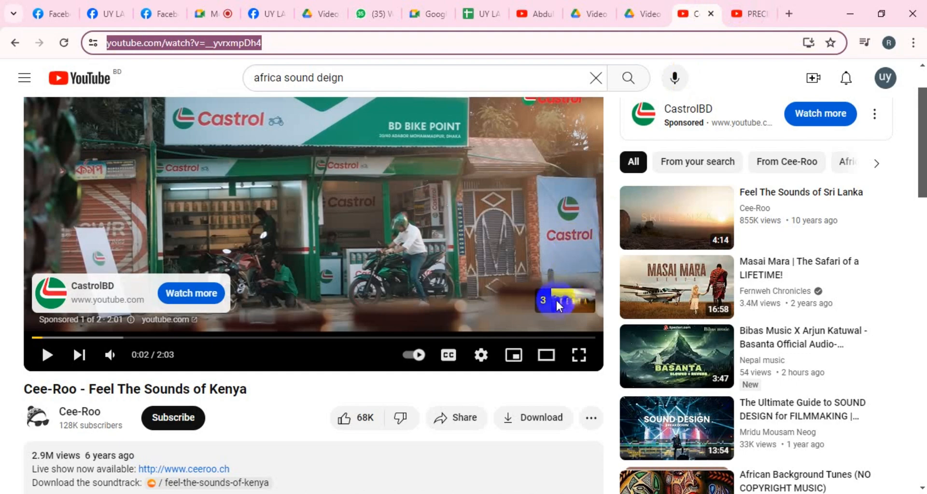
click(46, 356)
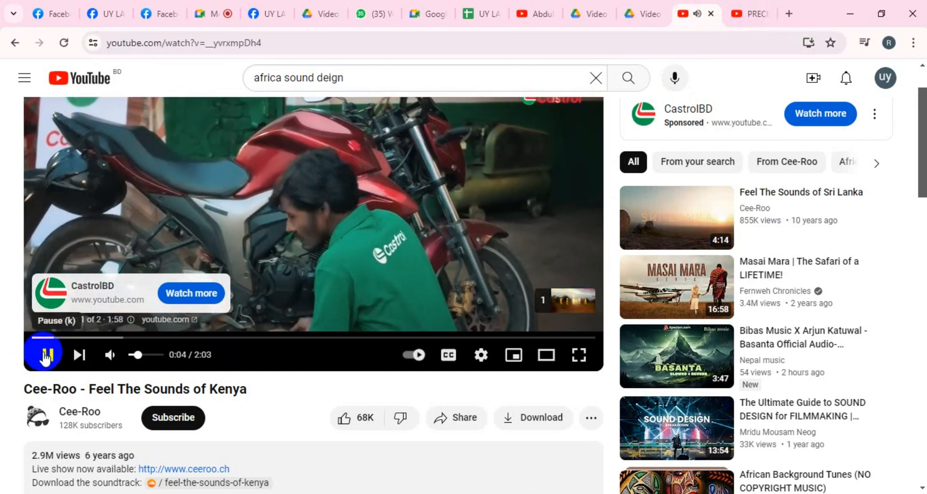
click(47, 356)
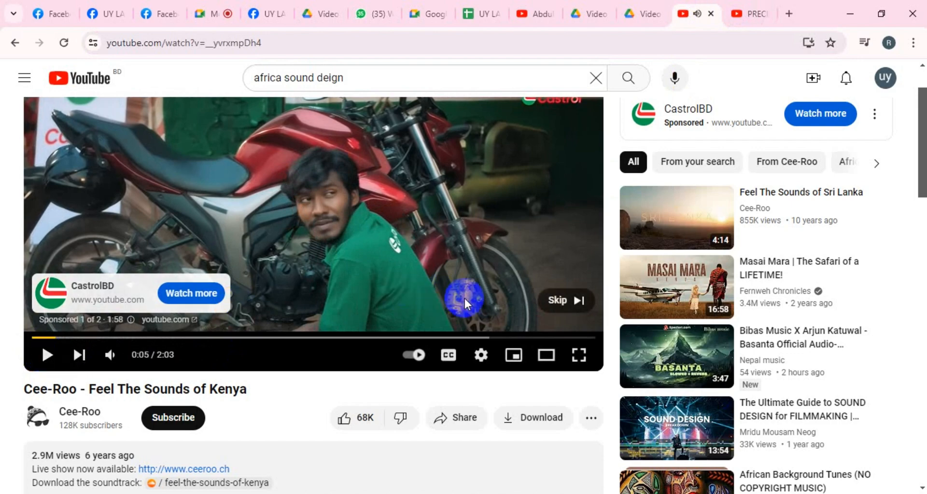
click(539, 296)
click(364, 248)
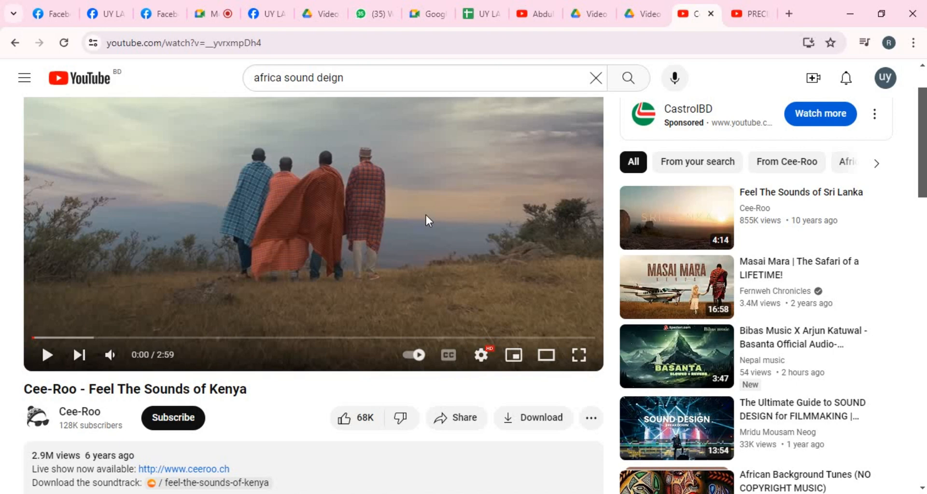
Play the Kenya video in full screen and leave full screen after watching.
click(579, 356)
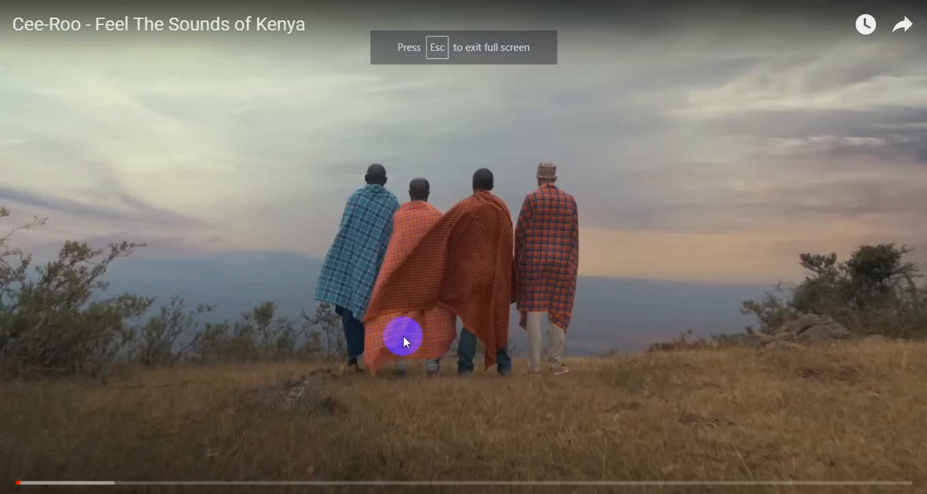
click(378, 367)
key(Escape)
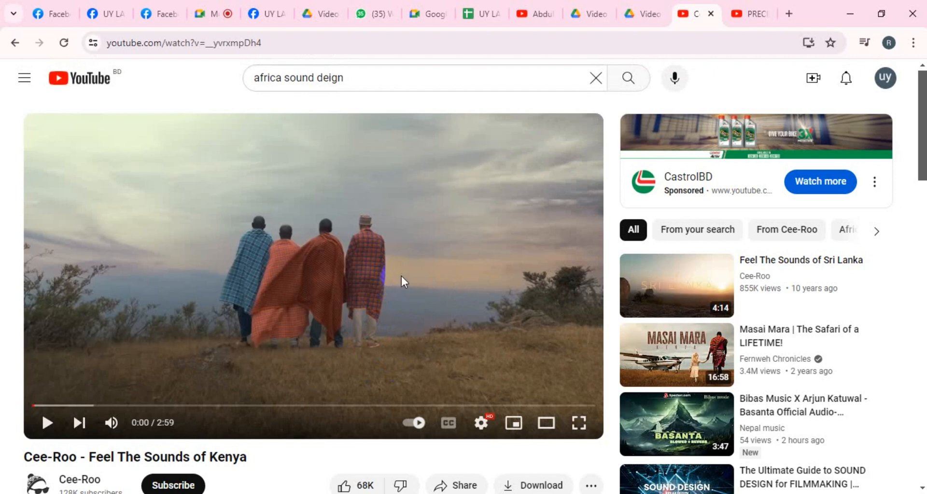
double_click(389, 267)
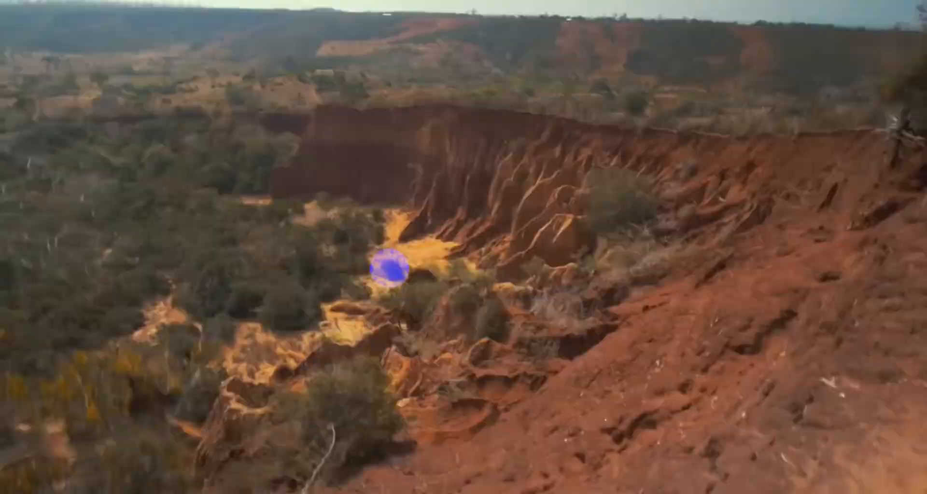
key(Escape)
Turn on the camera in the Google Meet call and dismiss the raised-hands notification.
key(ctrl+4)
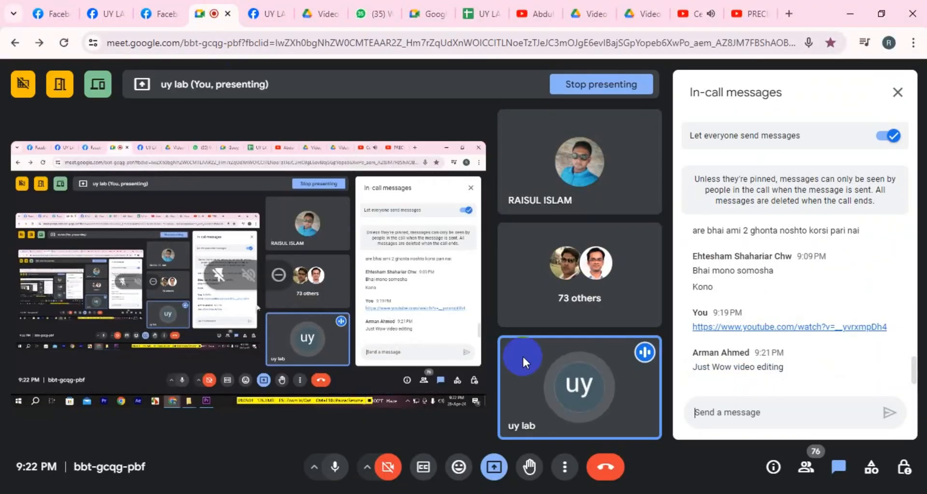
click(392, 469)
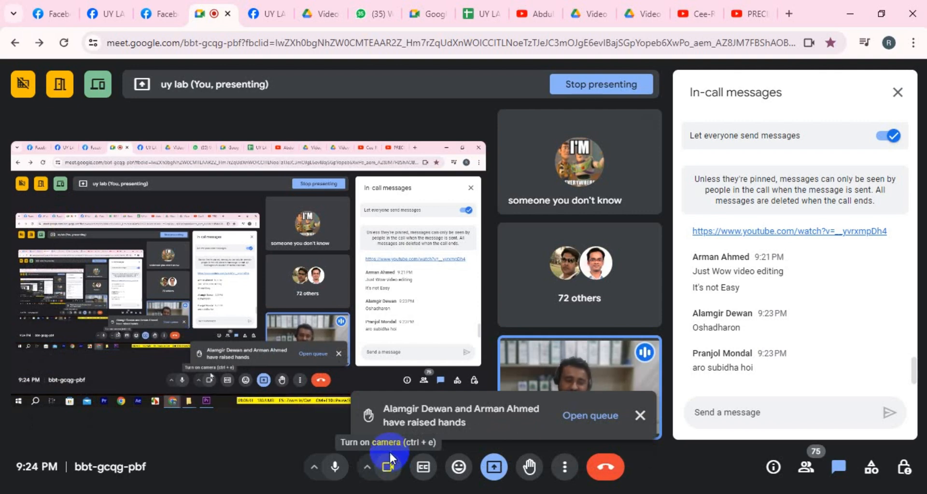
click(641, 416)
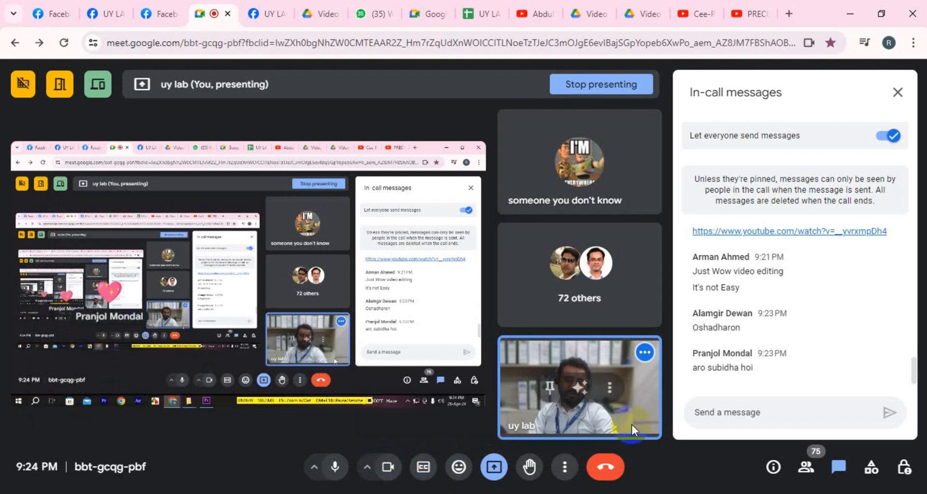
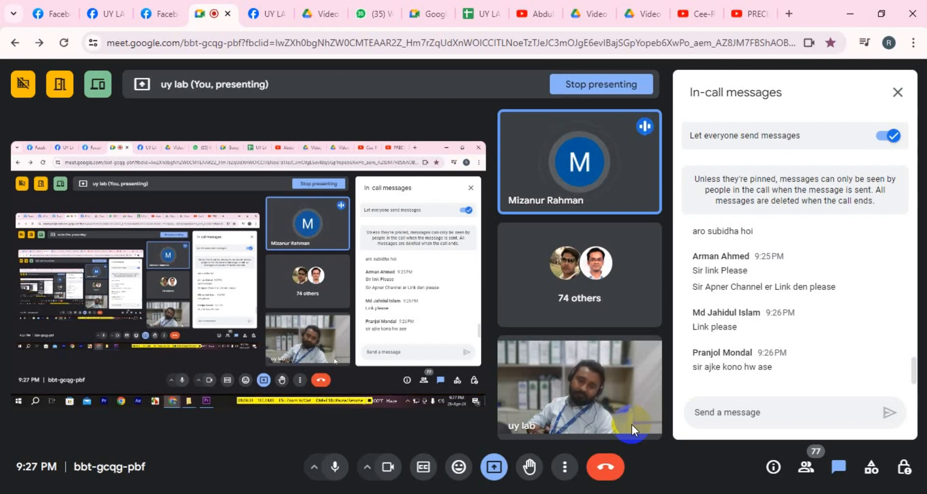
Go back to the "Feel The Sounds of Kenya" video page and look through its description and suggested videos.
click(696, 7)
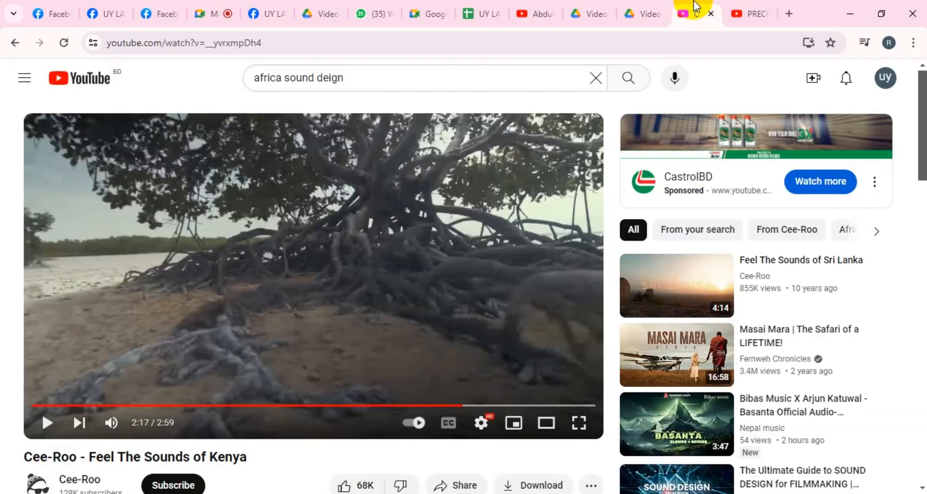
scroll(636, 203, down, 3)
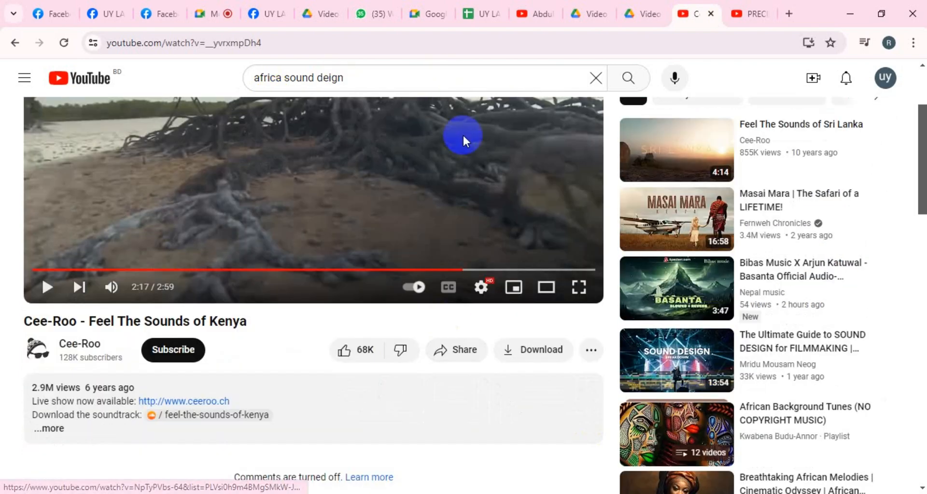
scroll(464, 141, down, 7)
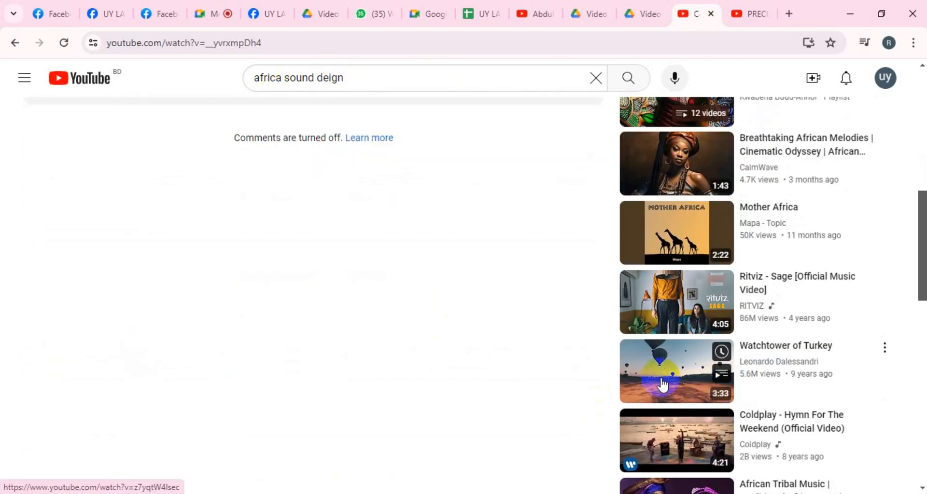
scroll(662, 385, up, 3)
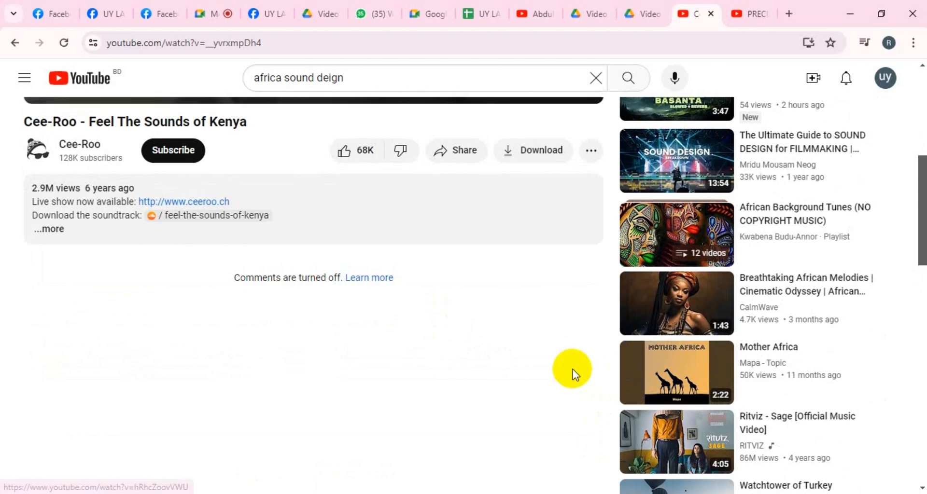
scroll(571, 371, up, 4)
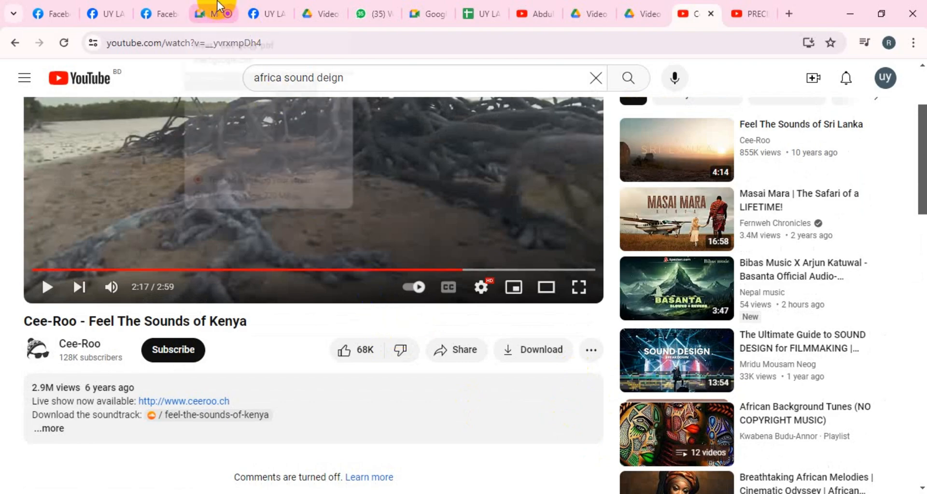
Return to the Google Meet call and open the host controls at the participants' microphone and video permissions.
mouse_move(219, 6)
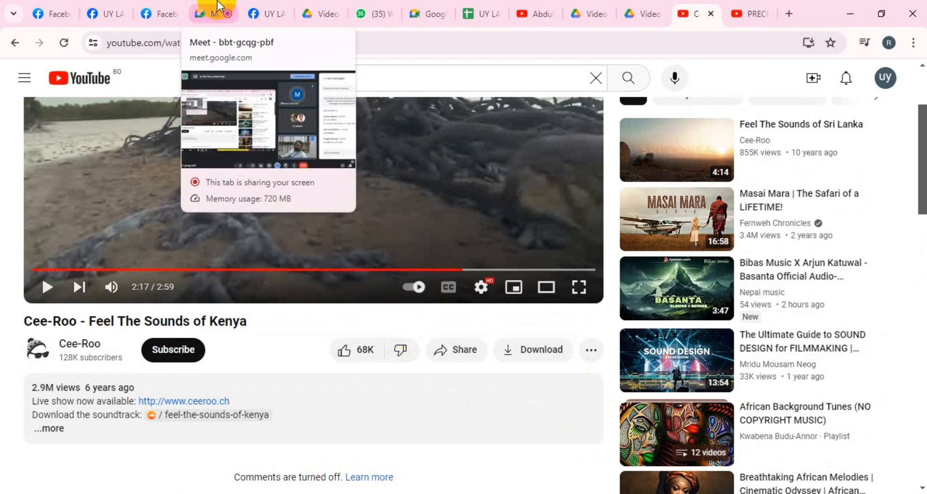
click(218, 6)
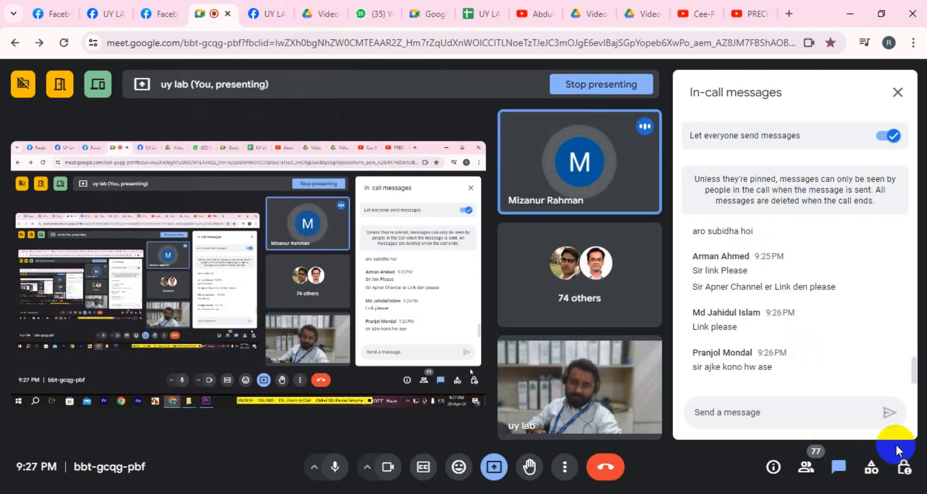
click(903, 471)
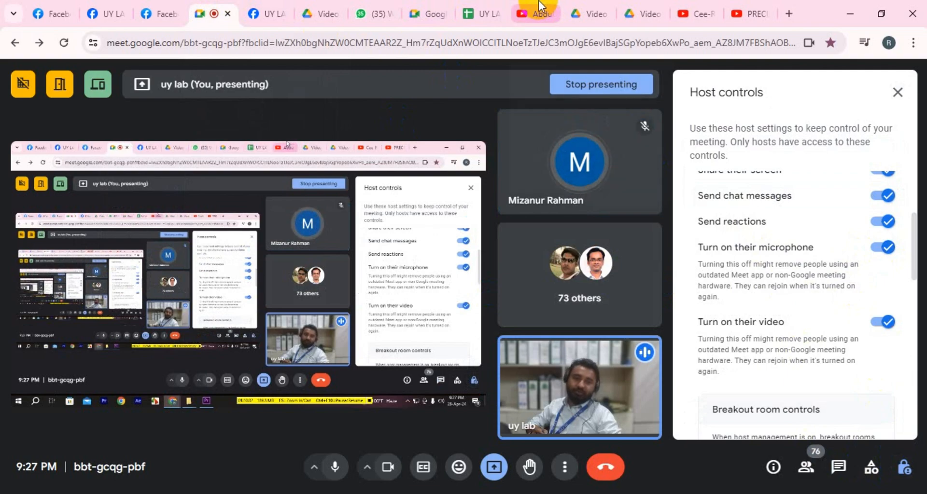
Switch back to the Kenya video page, search YouTube for "airtel music" and look through the results.
click(698, 14)
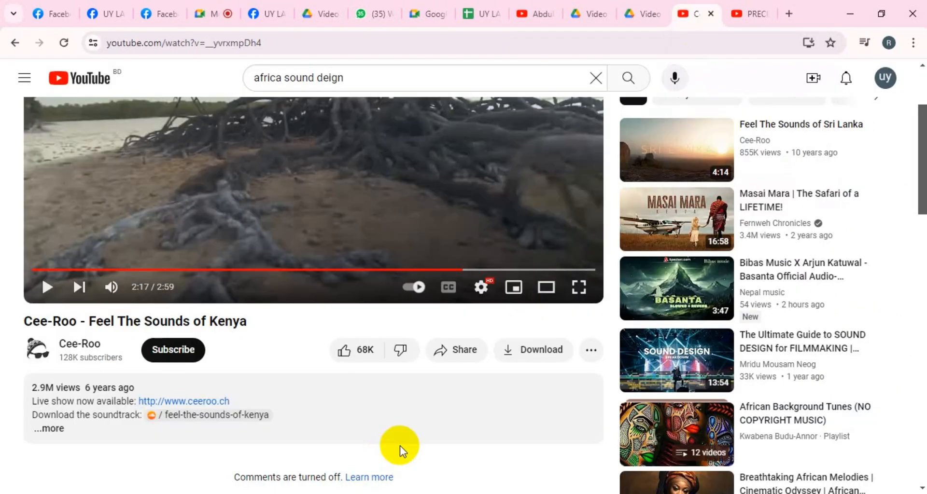
scroll(400, 445, up, 3)
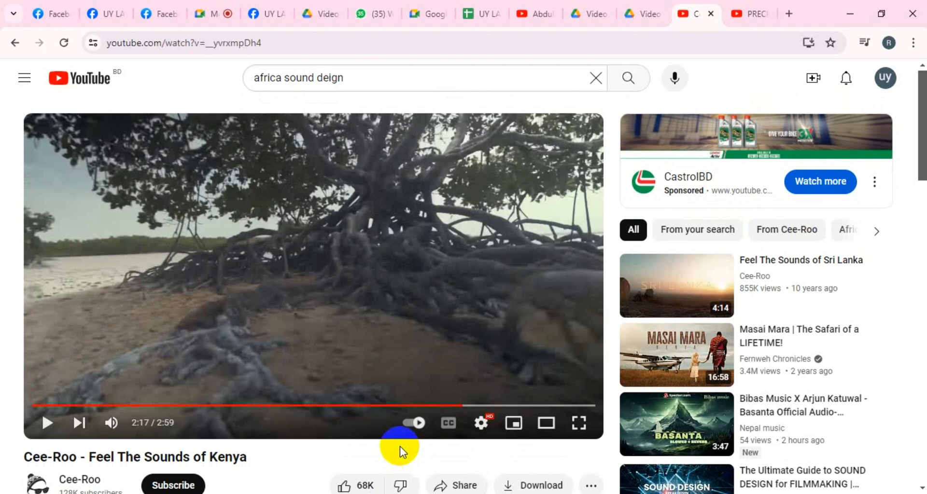
triple_click(365, 77)
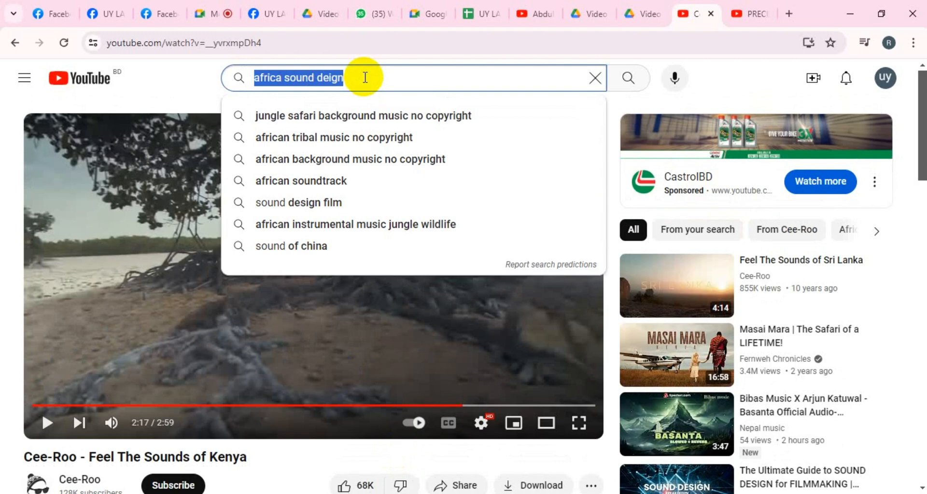
text(airtel )
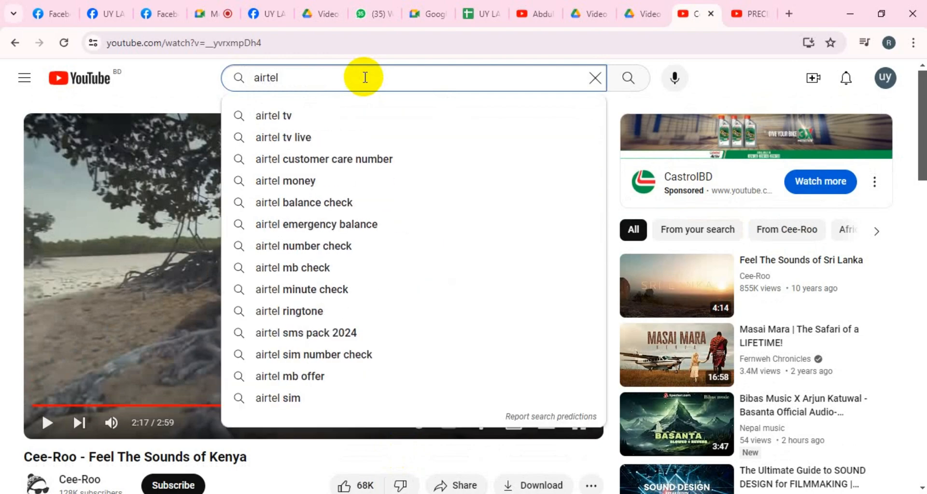
text(music)
key(Return)
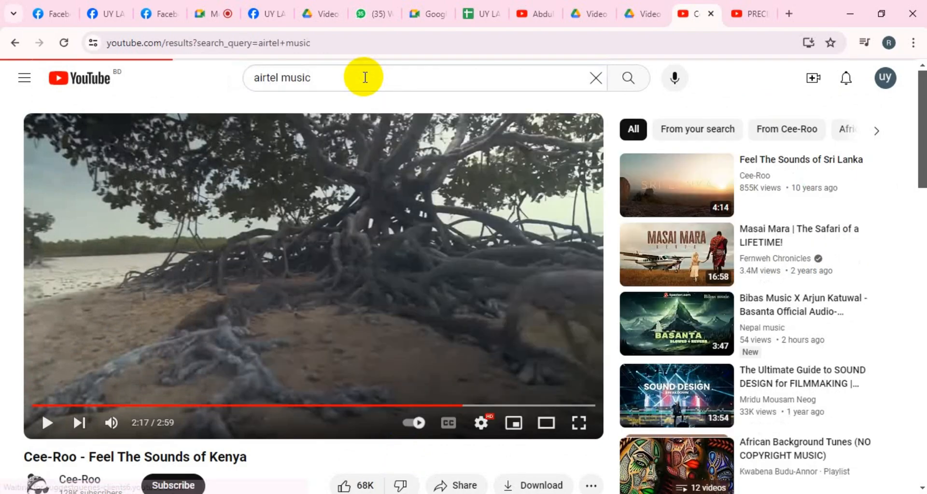
scroll(369, 436, down, 5)
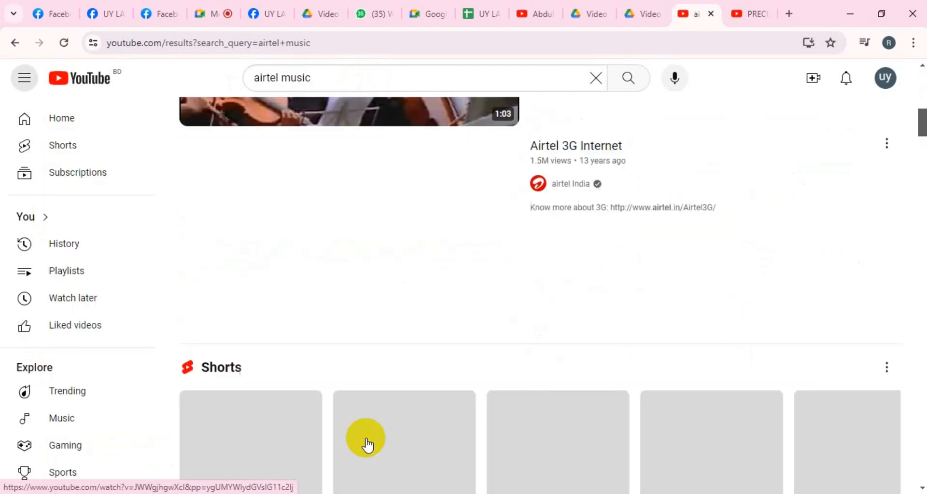
scroll(364, 439, down, 12)
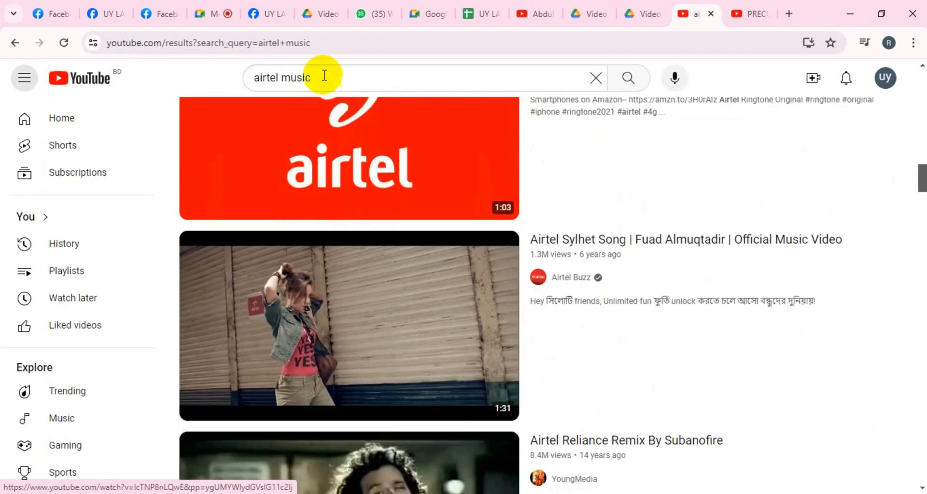
Change the YouTube search to "airtel barishal" and run it.
click(325, 76)
triple_click(323, 76)
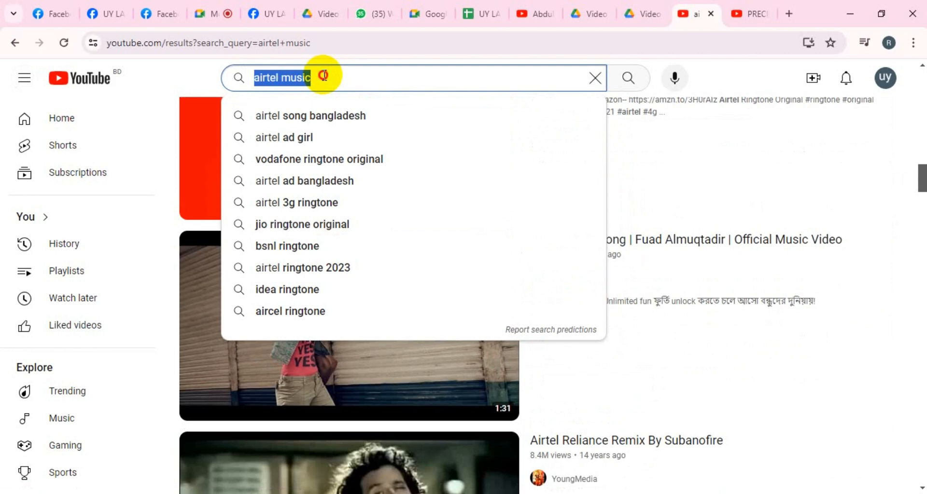
click(322, 75)
drag(321, 75, 286, 78)
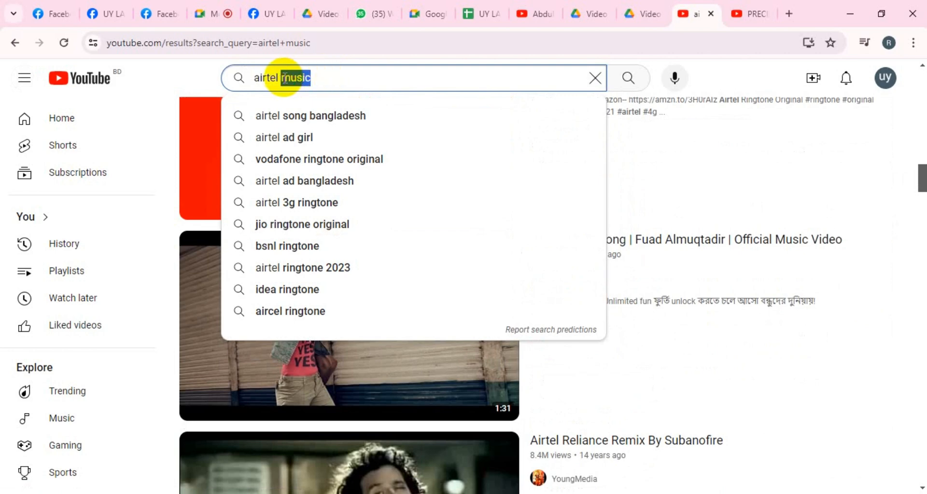
text(barishal)
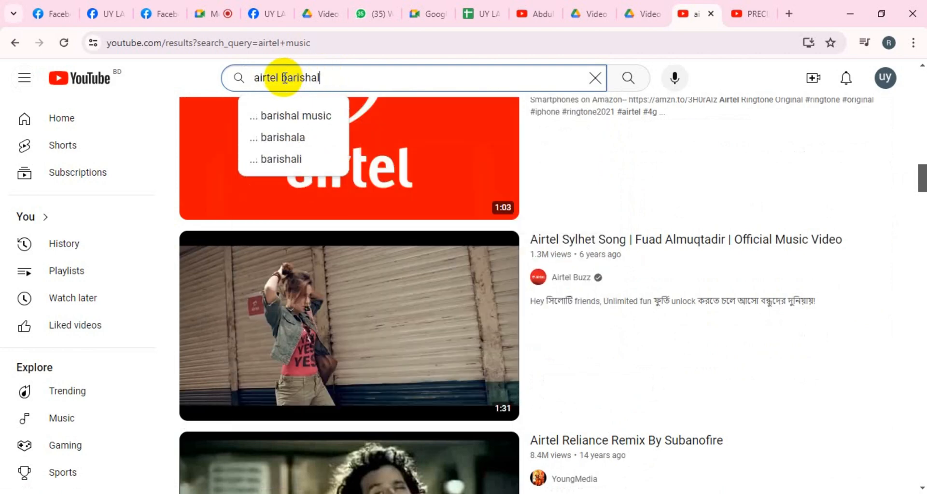
key(Return)
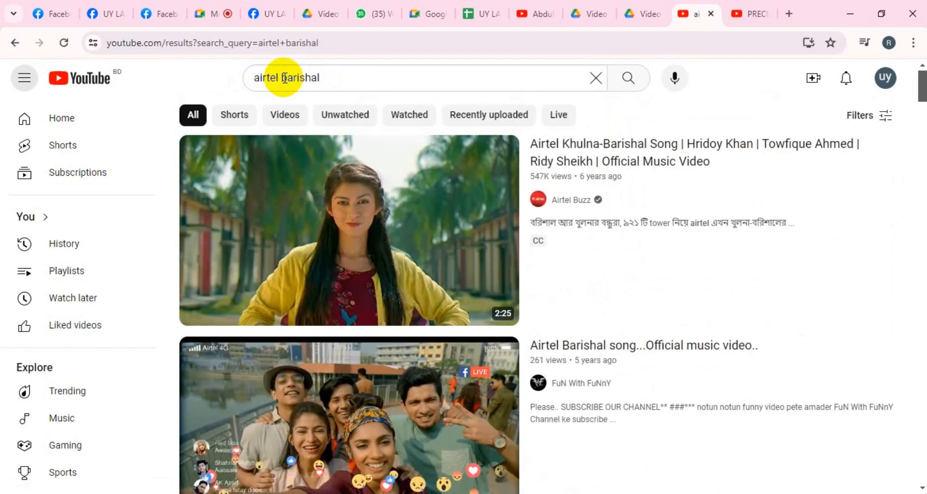
Open the Airtel Khulna-Barishal Song official music video from the results, lower its volume and pause it near the start.
click(458, 224)
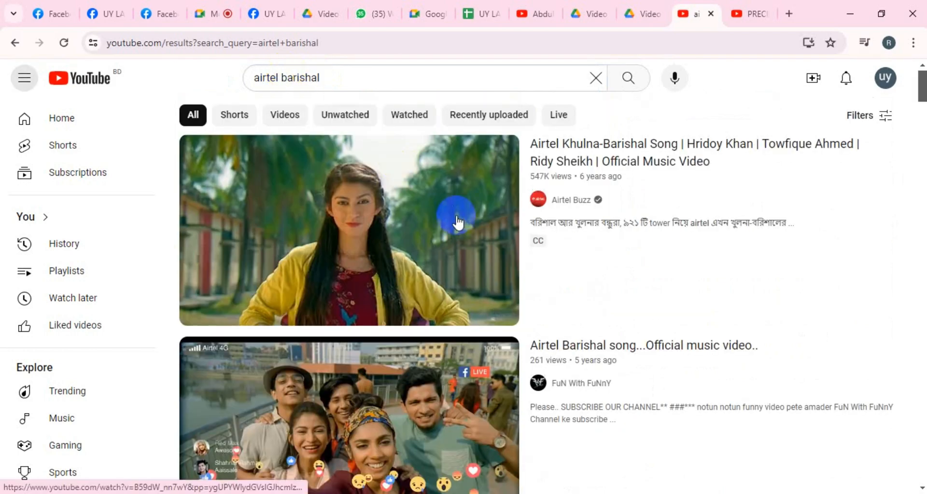
scroll(452, 225, down, 10)
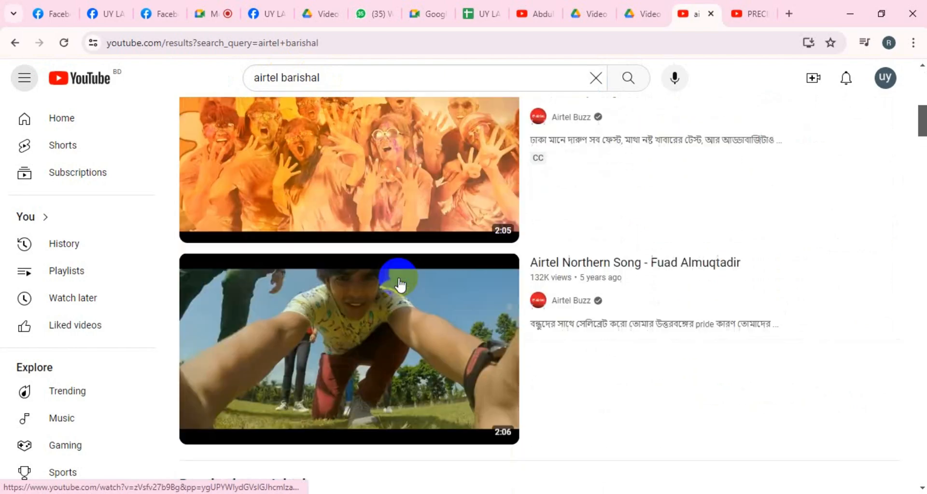
scroll(407, 242, up, 2)
scroll(407, 241, up, 8)
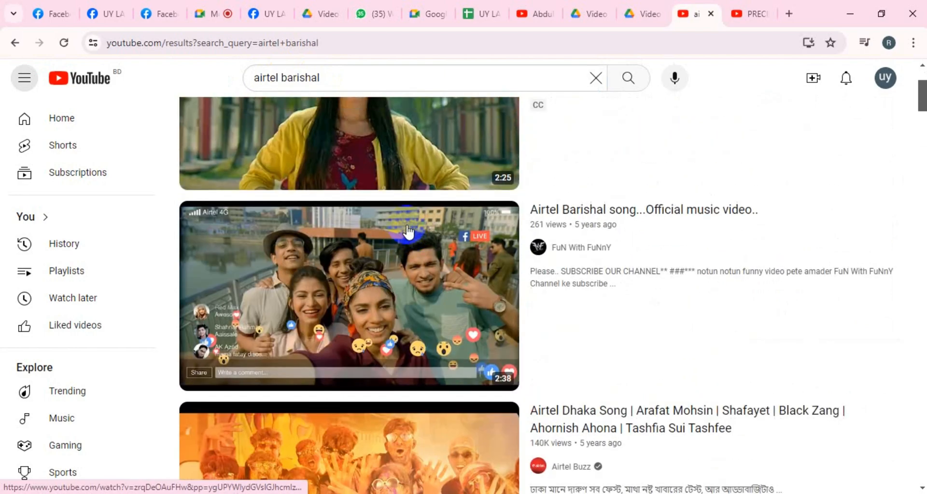
click(408, 230)
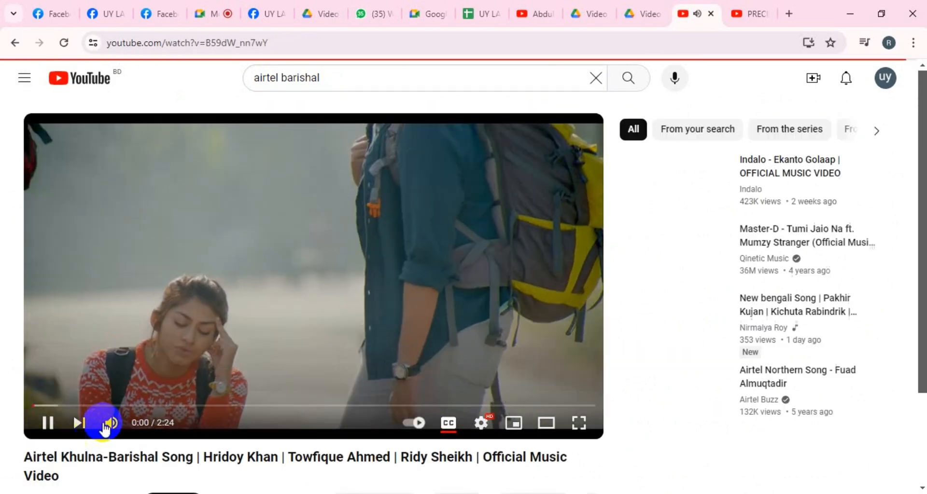
drag(98, 422, 137, 423)
click(216, 330)
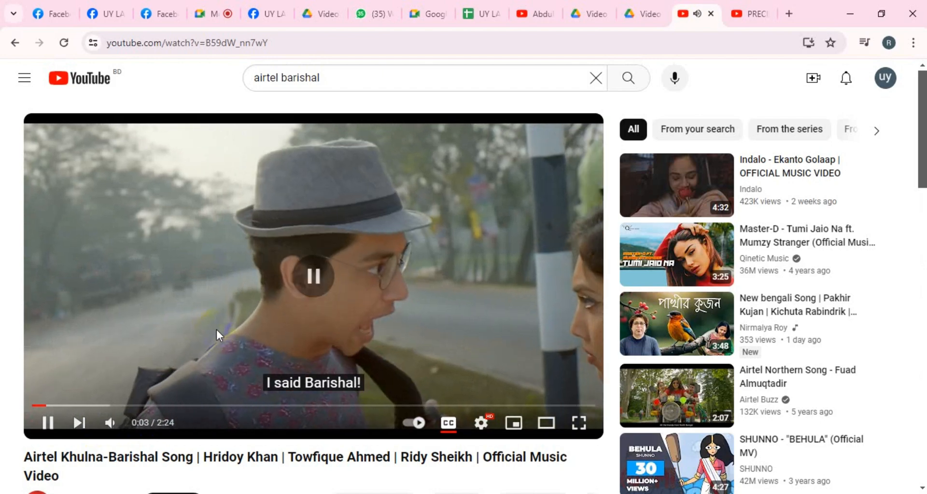
scroll(290, 295, down, 3)
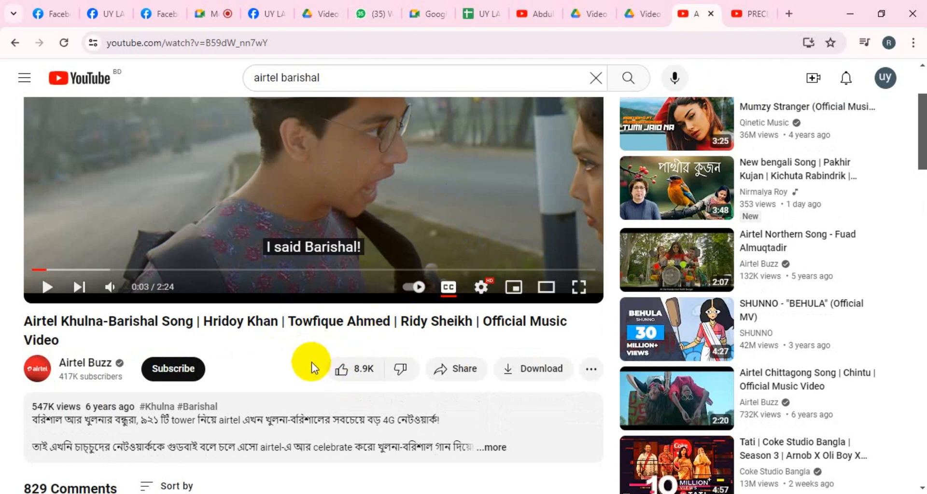
scroll(312, 367, up, 1)
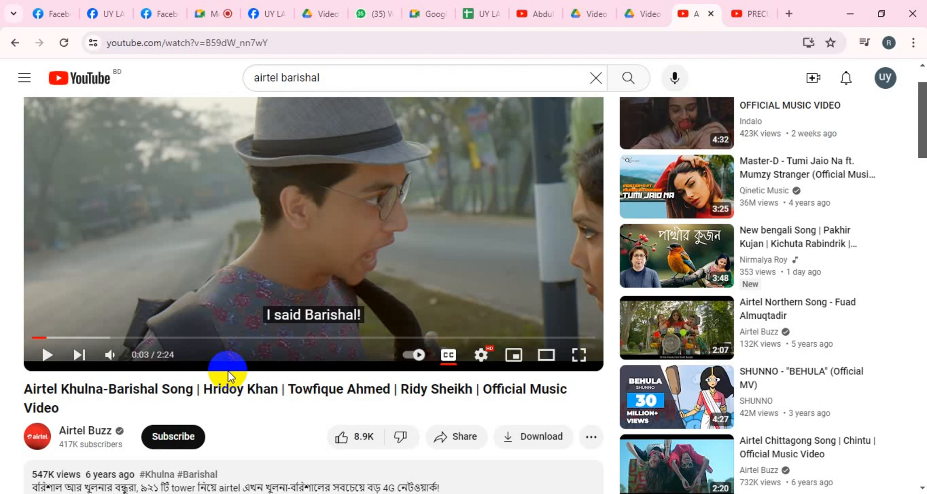
Switch to the "PRECISION" cinematic corporate video page, search YouTube for "copyright free music" and look through the results.
click(752, 7)
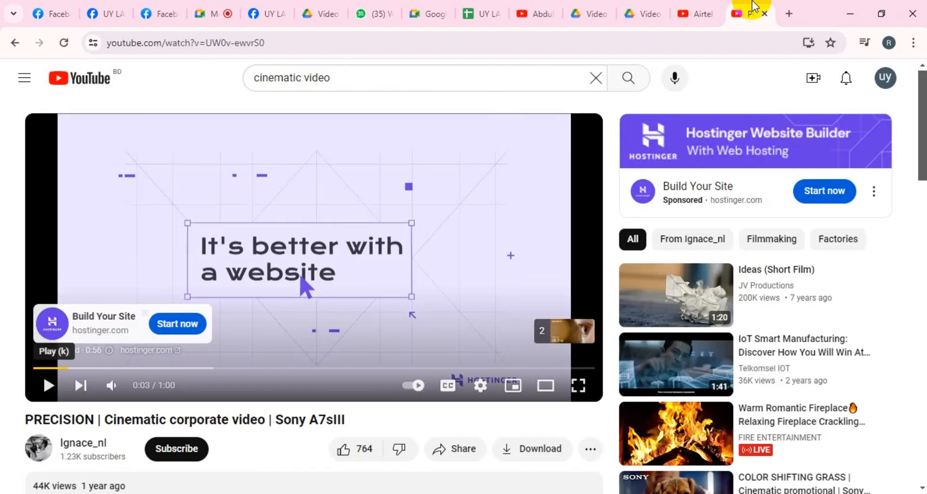
triple_click(363, 78)
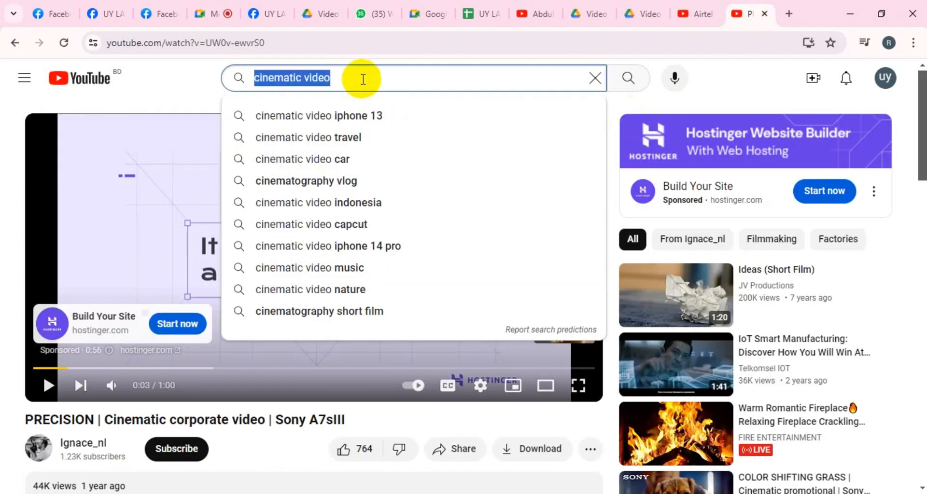
key(BackSpace)
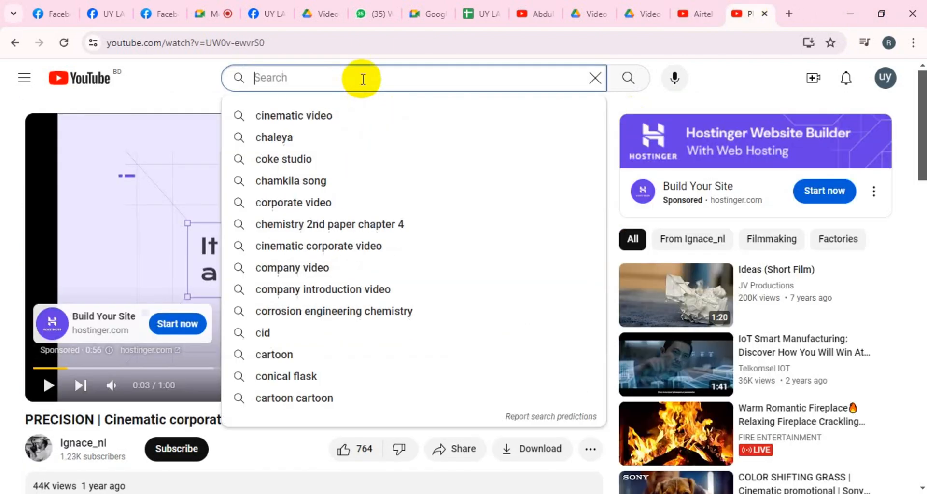
text(copyri)
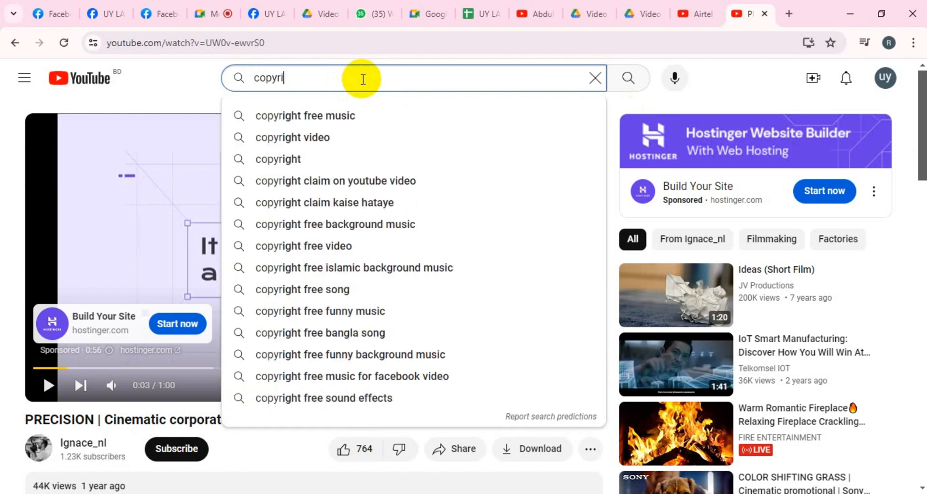
text(ght free music)
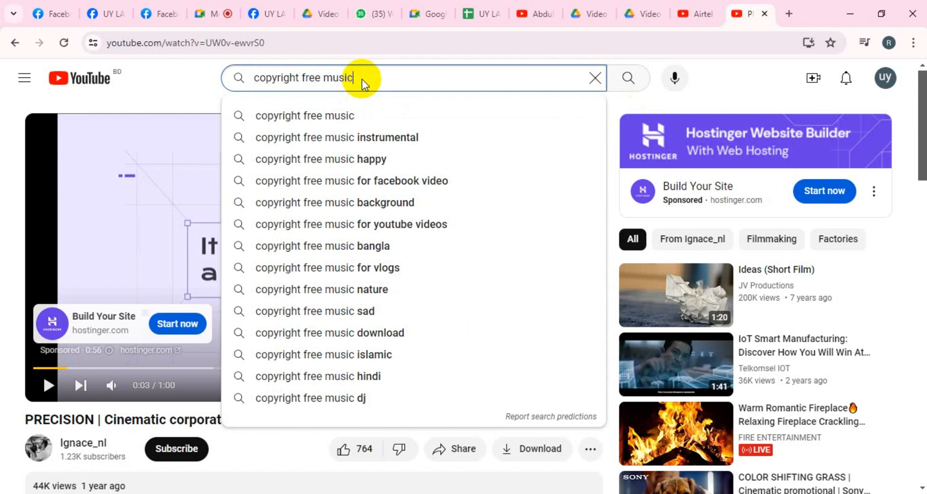
key(Return)
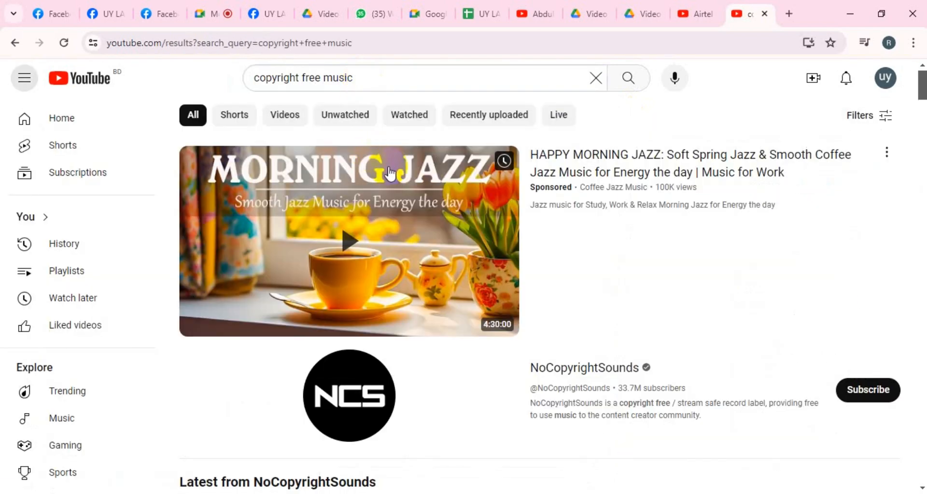
scroll(382, 159, down, 4)
Switch to the ongoing Meet call and stop presenting the screen.
click(199, 5)
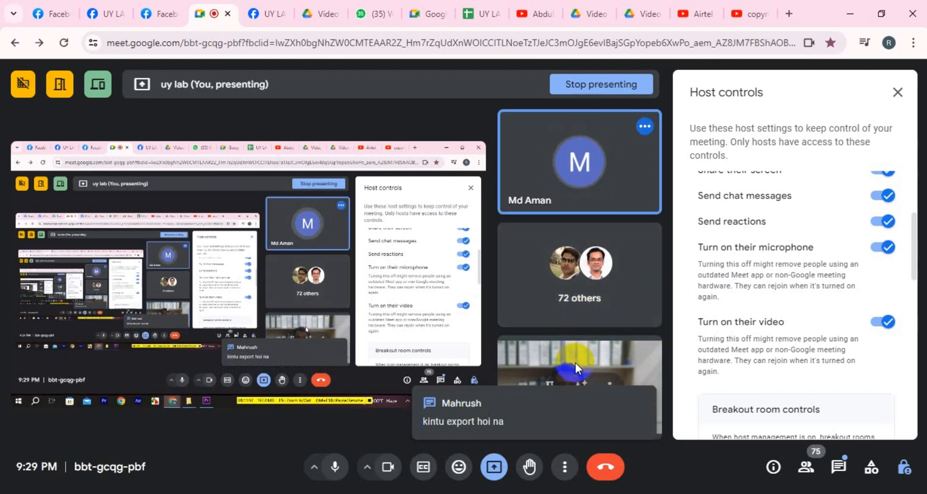
mouse_move(610, 143)
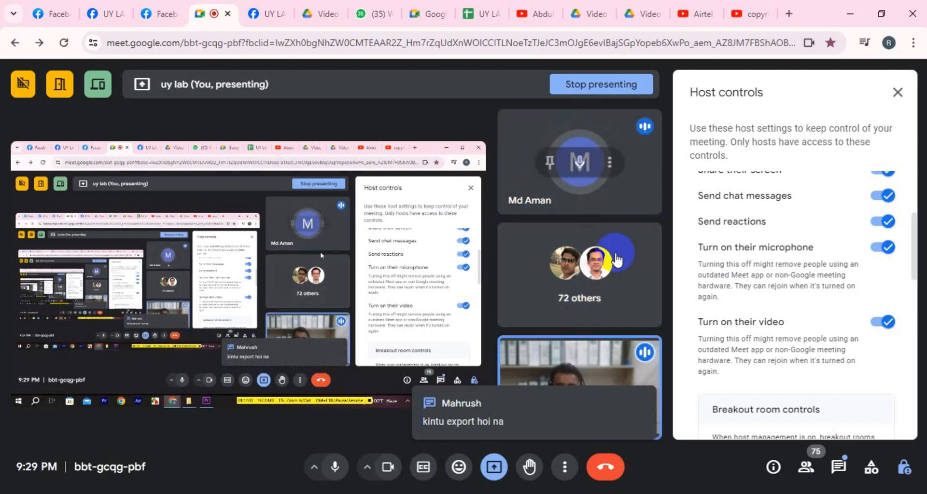
click(466, 468)
click(494, 467)
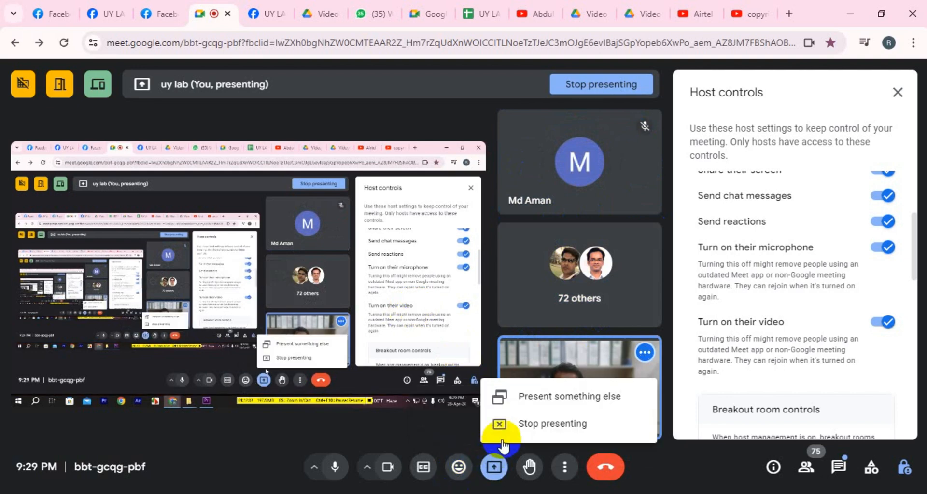
click(515, 426)
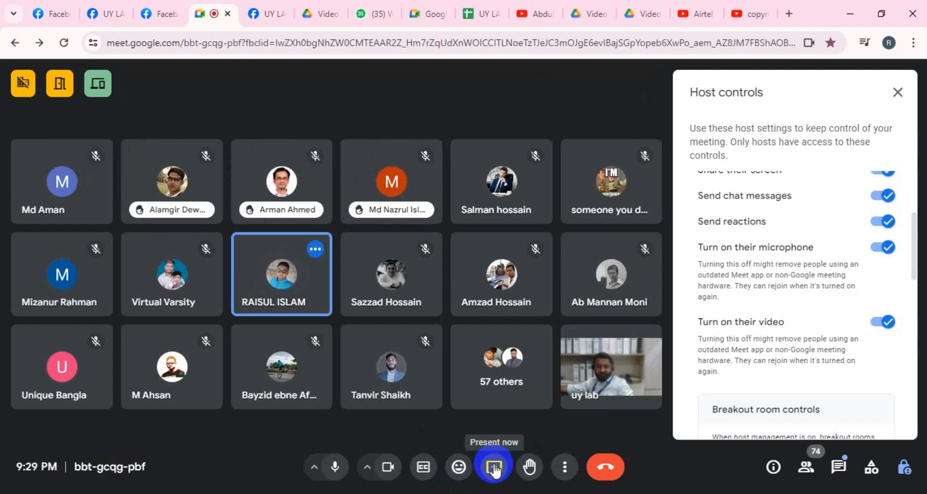
mouse_move(498, 213)
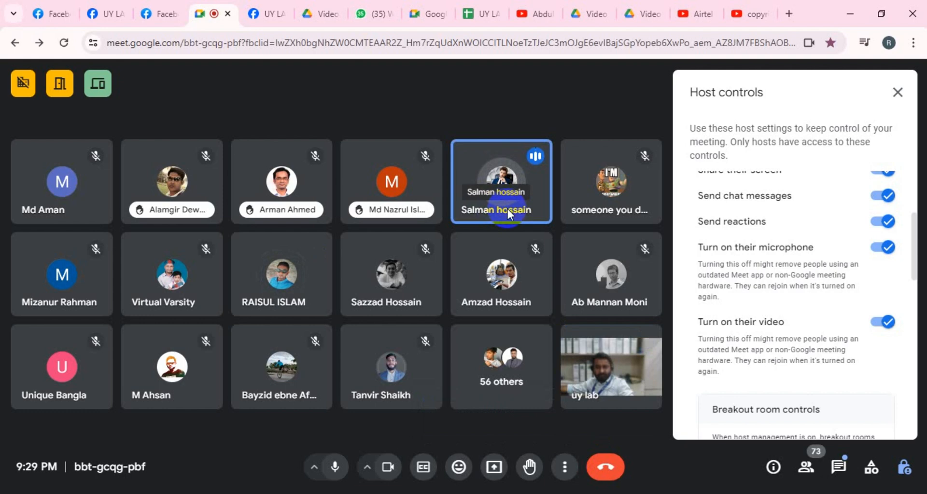
click(386, 483)
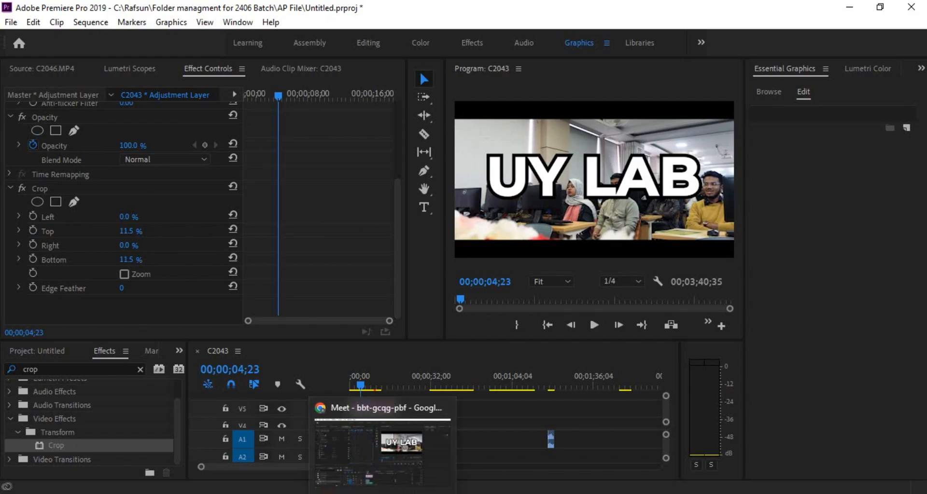
click(381, 449)
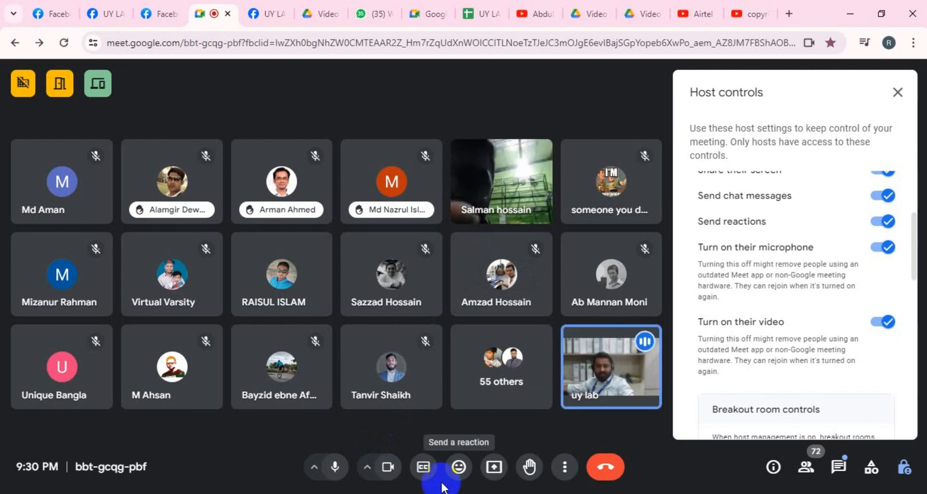
click(367, 470)
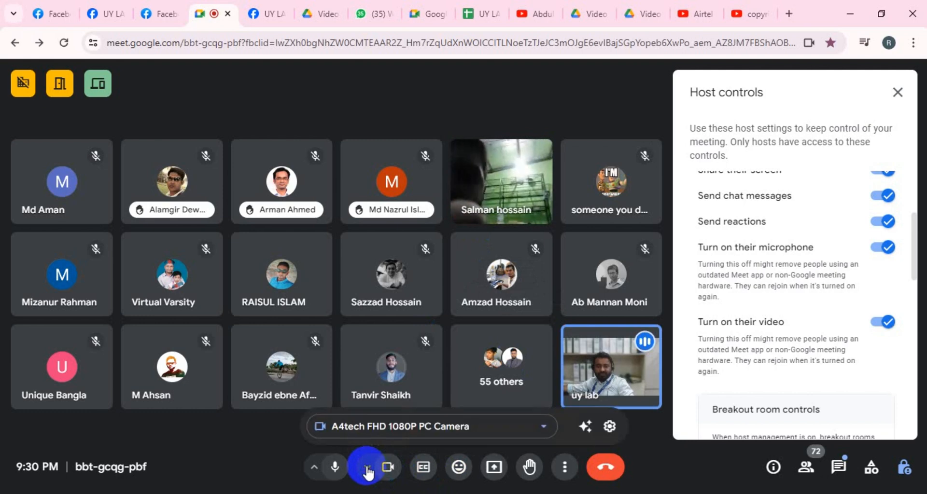
click(256, 448)
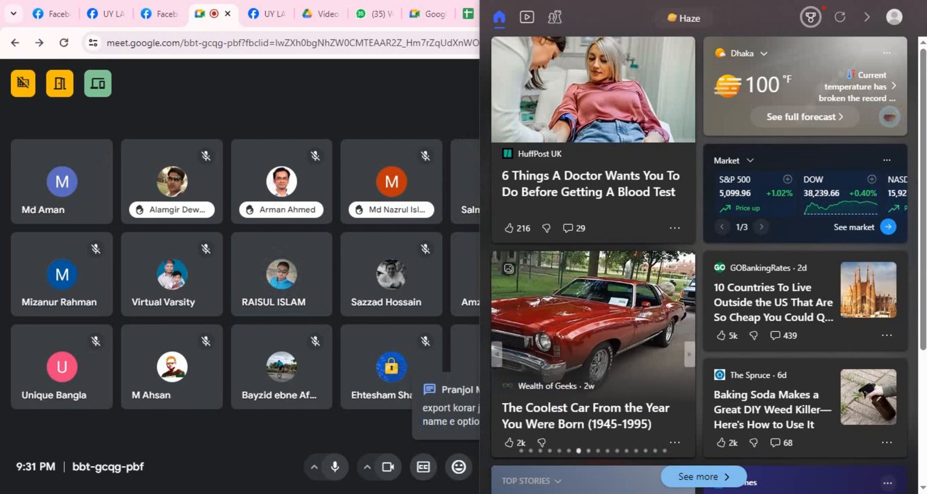
click(115, 443)
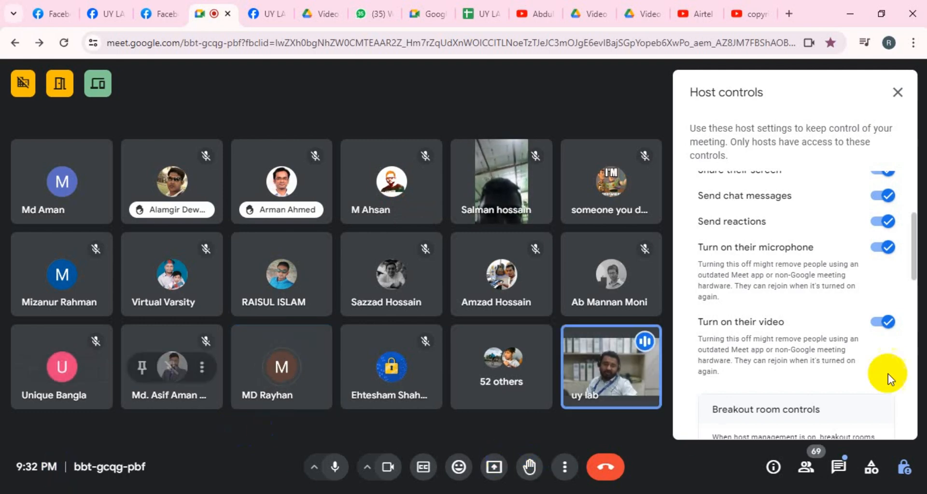
Turn the participants' microphone permission off and back on in the Meet host controls.
click(884, 248)
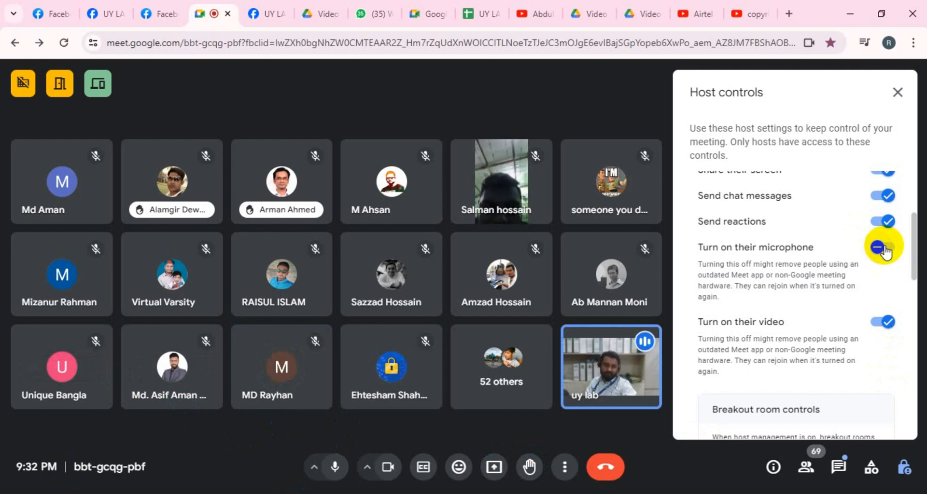
click(883, 247)
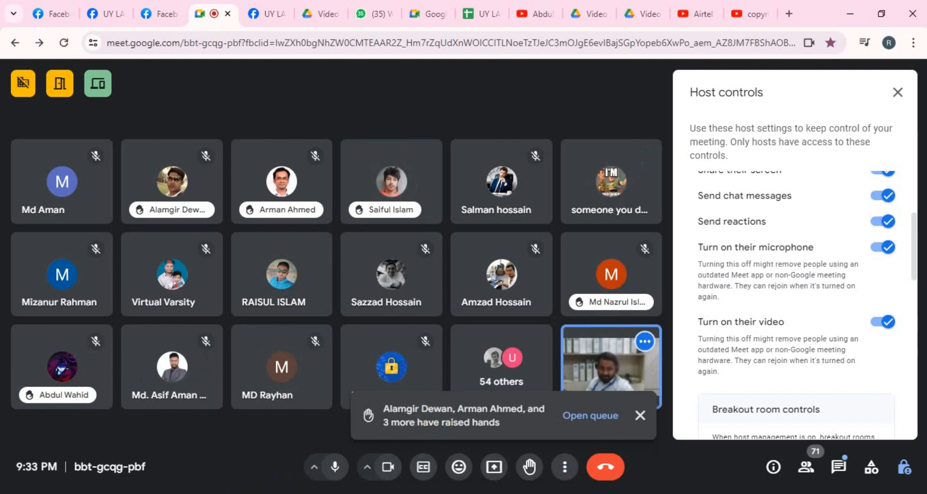
key(super)
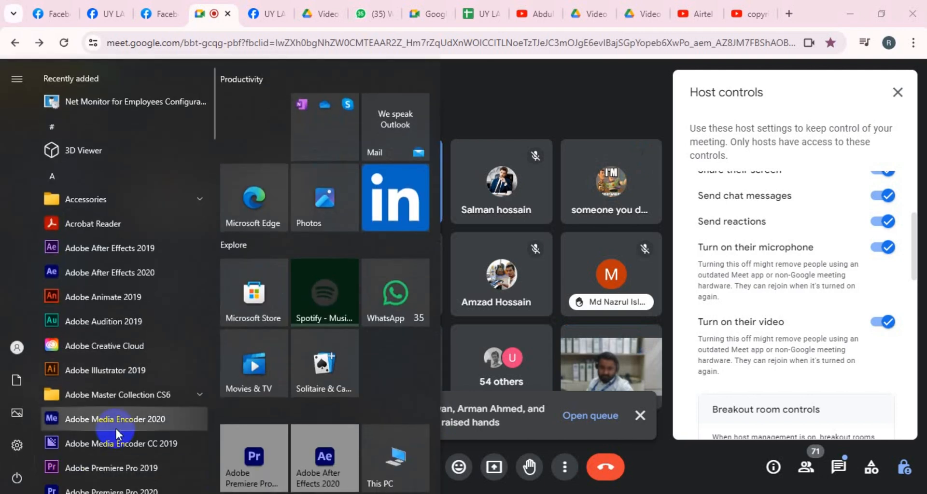
click(546, 102)
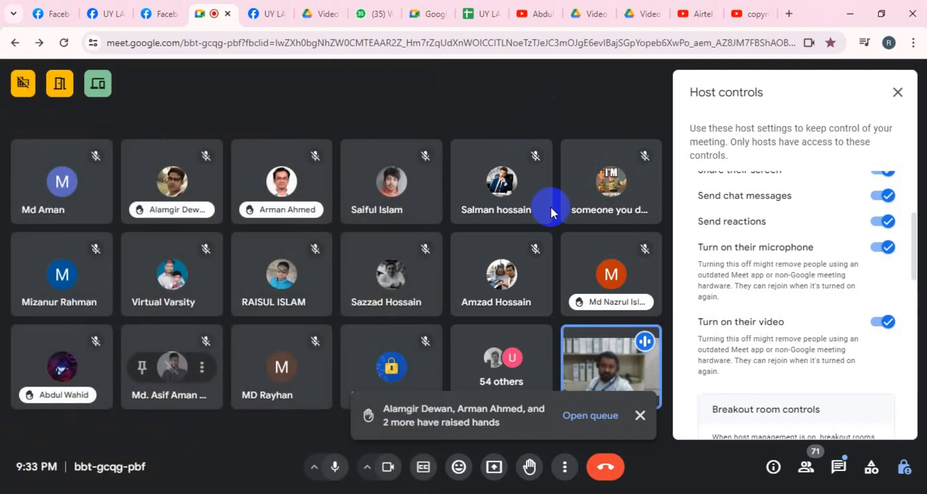
Dismiss the raised-hands notice, look at the Video Editing Online Course Outline PDF and return to the Meet call.
click(639, 416)
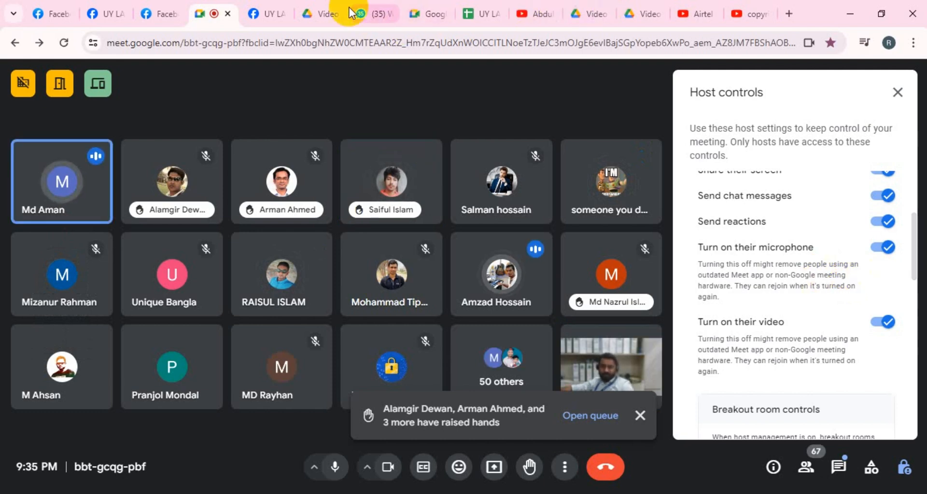
click(320, 13)
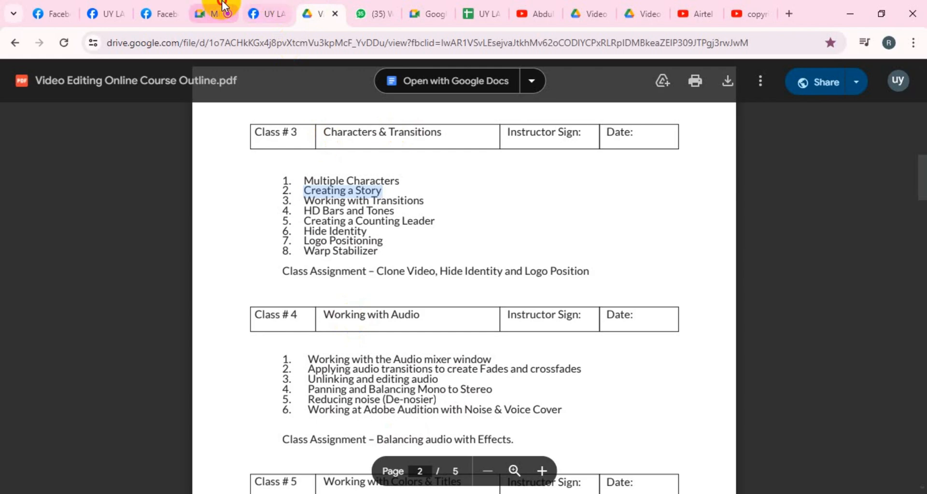
click(212, 13)
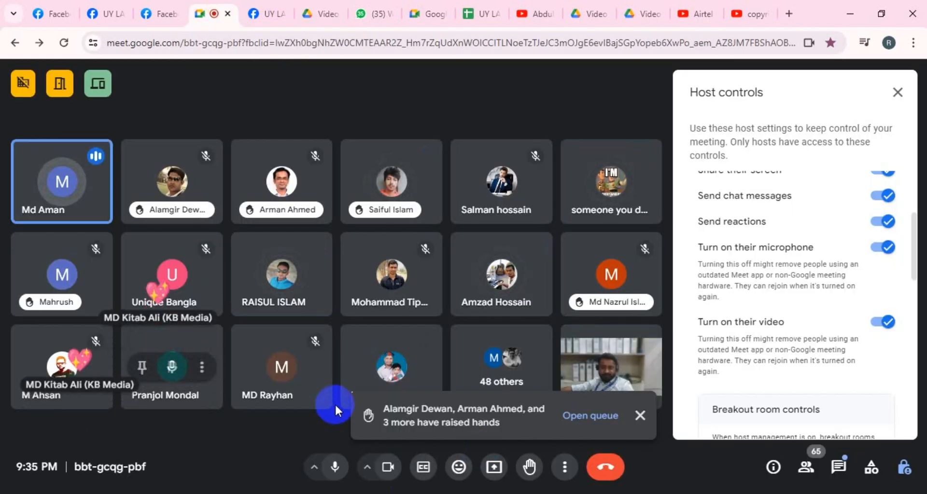
Dismiss the recurring raised-hands notices and the WhatsApp notification during the call.
click(640, 416)
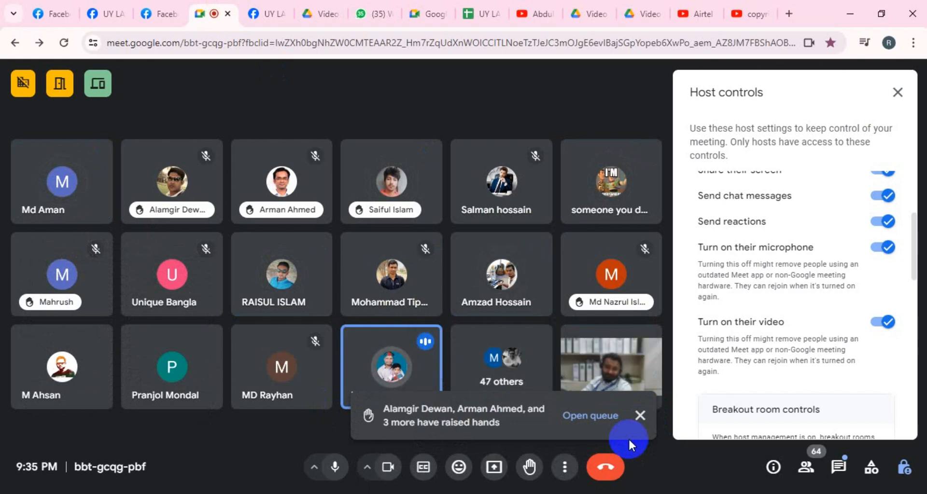
click(640, 416)
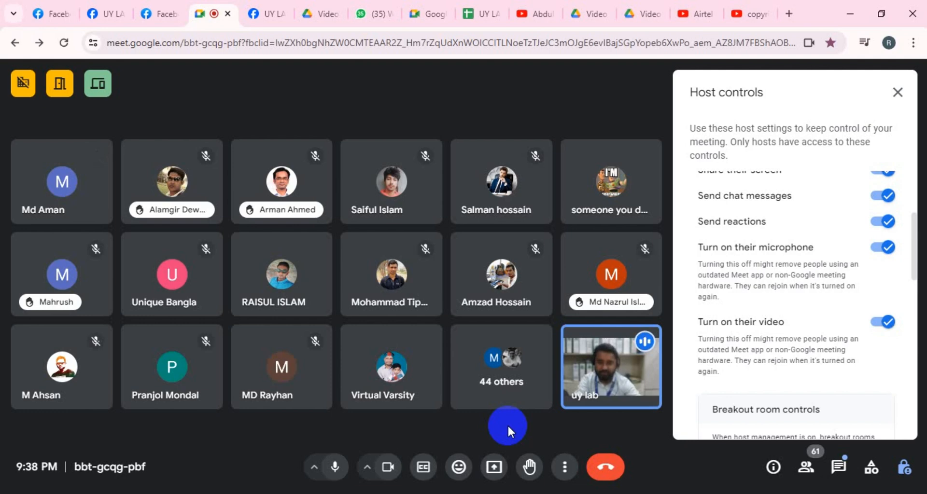
mouse_move(428, 185)
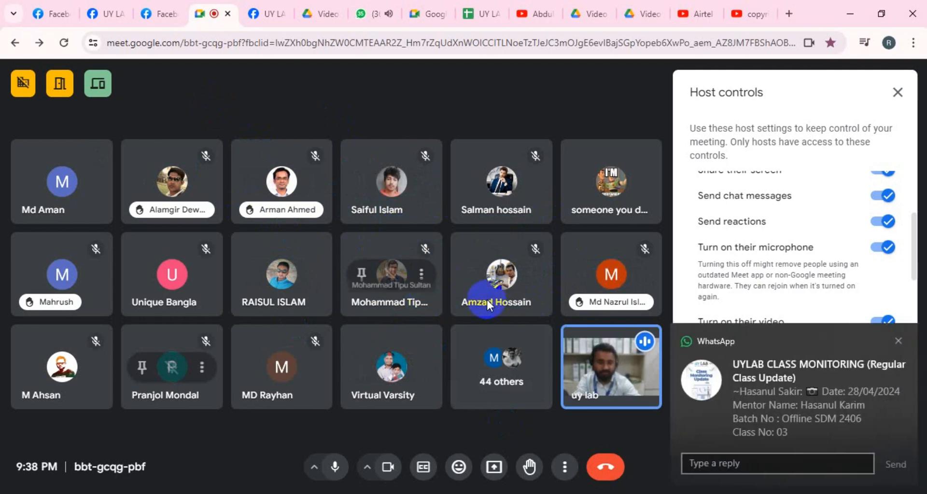
click(899, 341)
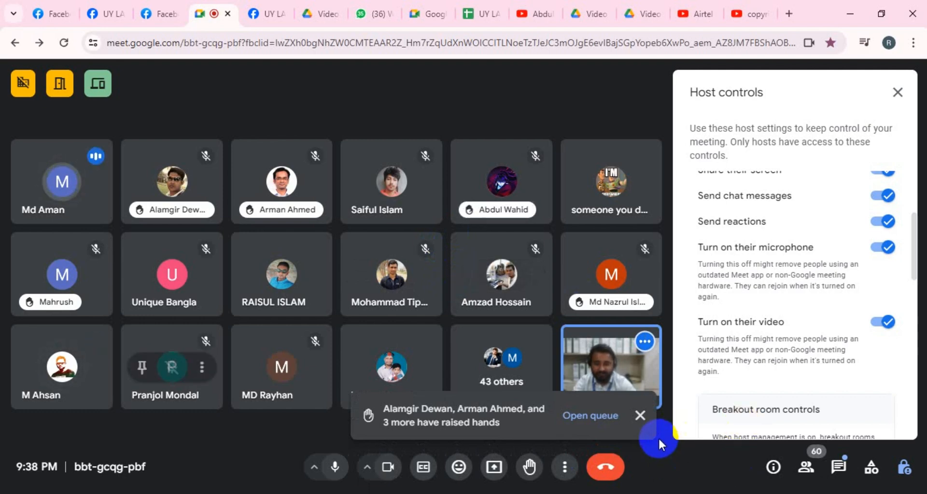
click(638, 418)
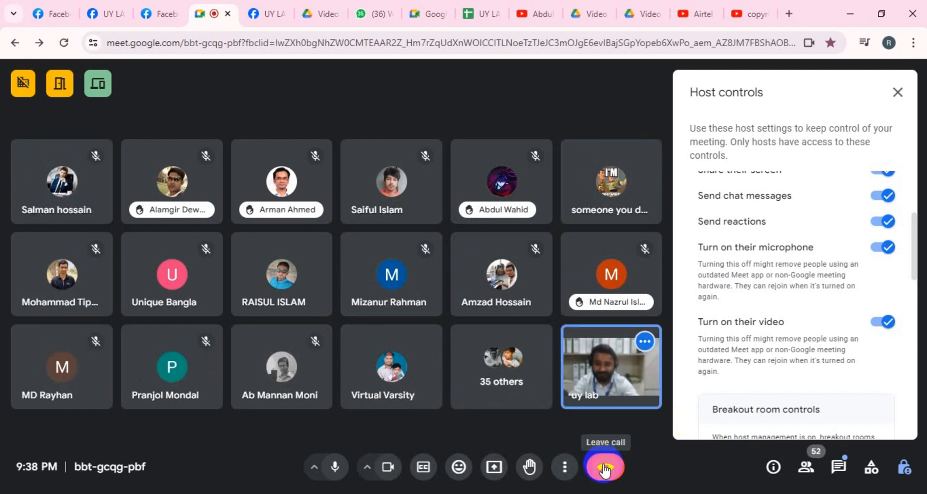
Leave the Meet class call and confirm the exit.
click(605, 467)
click(550, 321)
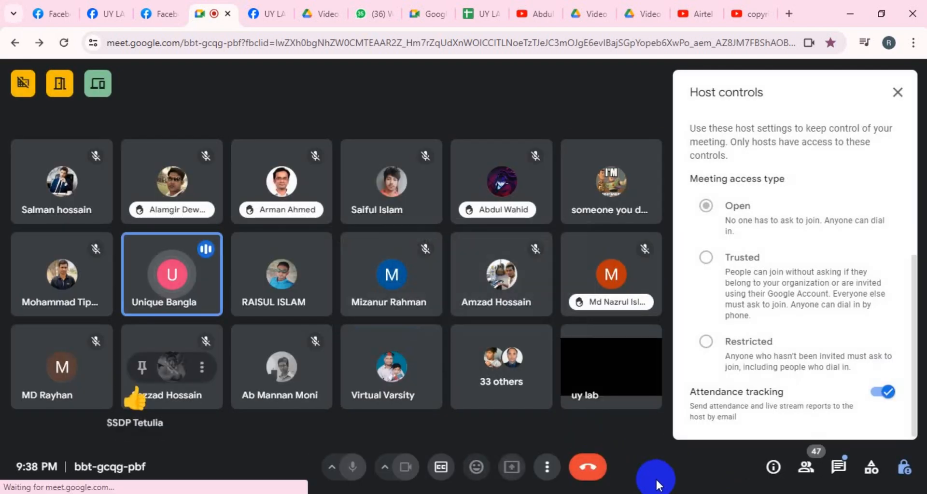